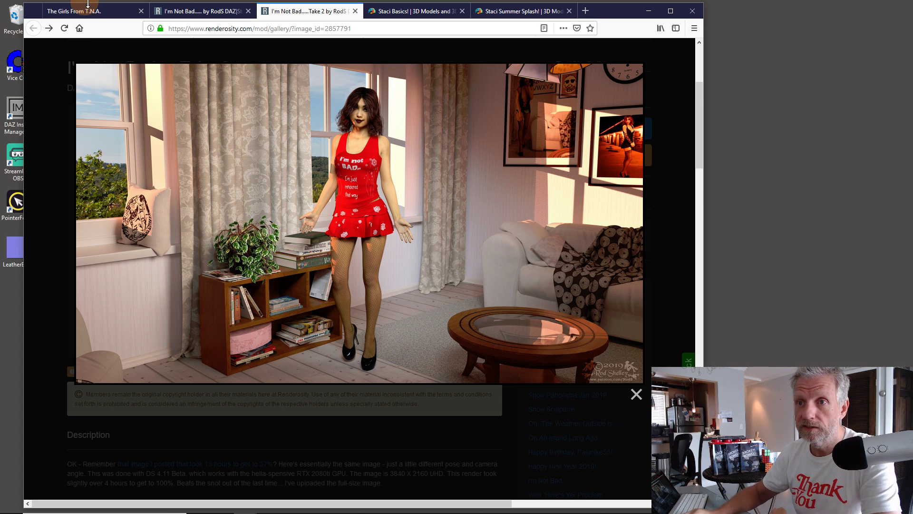
Look through the home page of The Girls From T.N.A. website, including its list of story chapters.
left_click(88, 5)
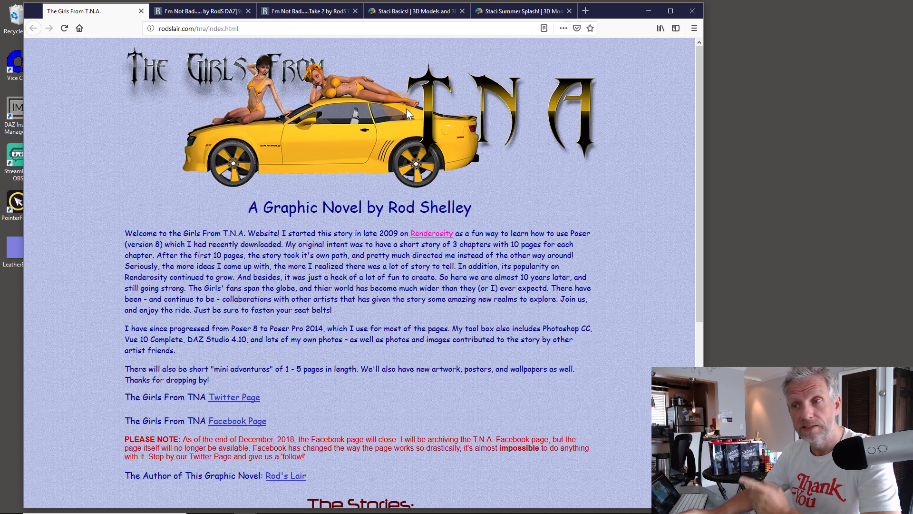
scroll(611, 241, "down", 6)
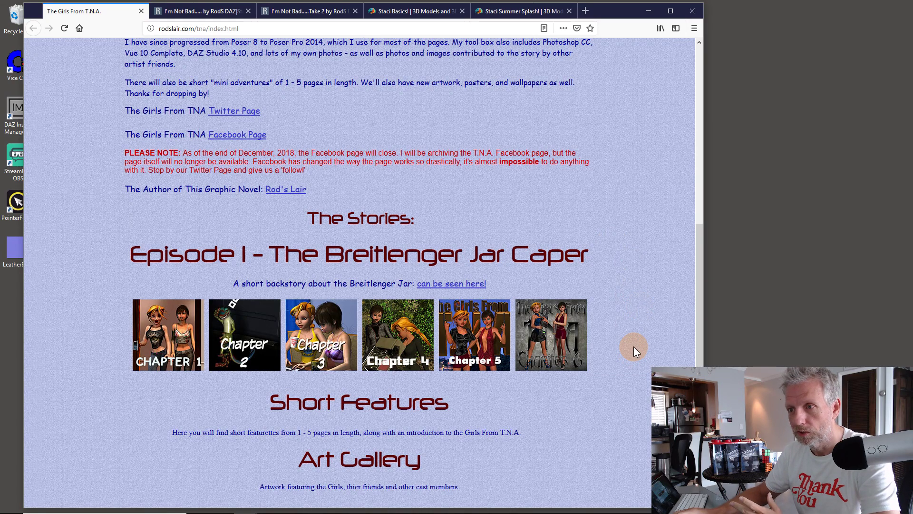
scroll(633, 347, "up", 6)
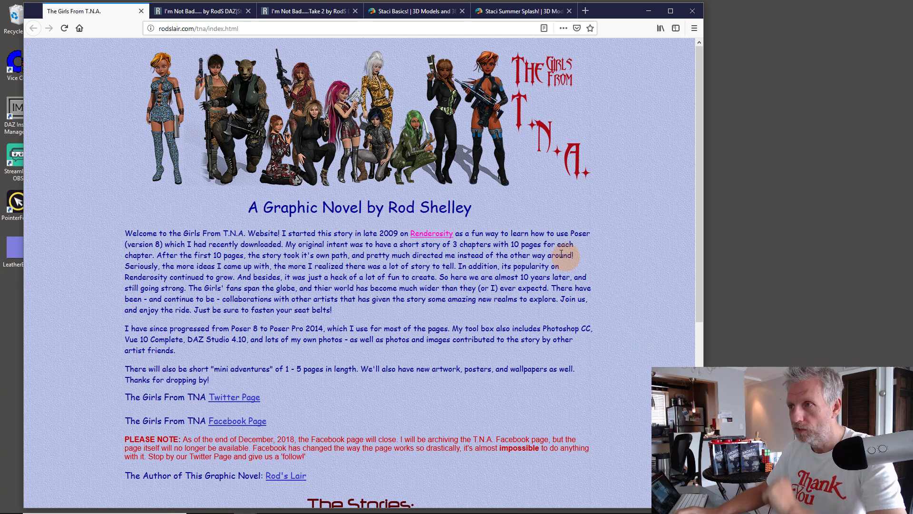
Look over the Staci Basics! and Staci Summer Splash! product pages in the Daz3D store.
left_click(419, 15)
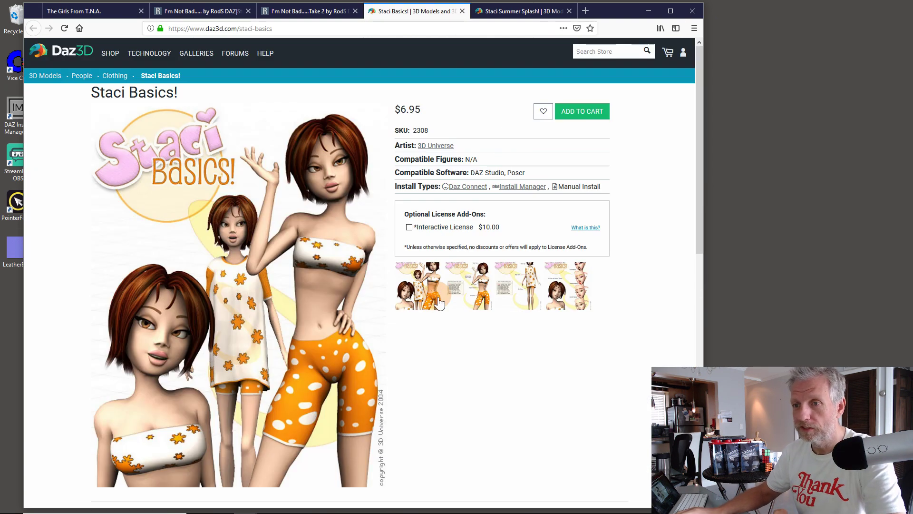
scroll(441, 304, "down", 1)
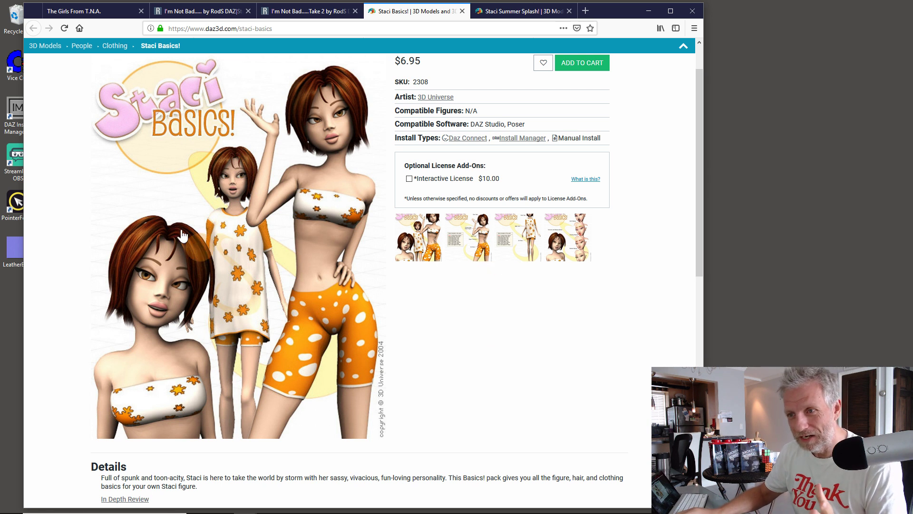
left_click(525, 12)
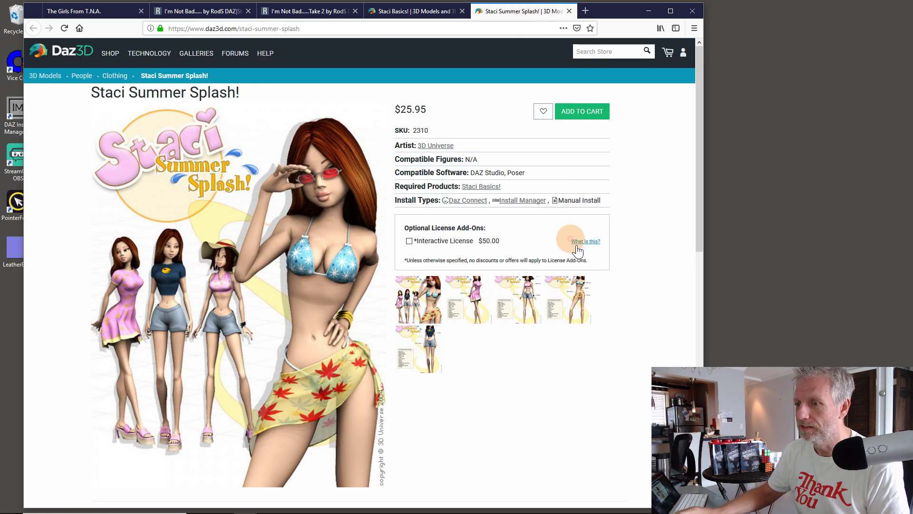
scroll(258, 206, "down", 3)
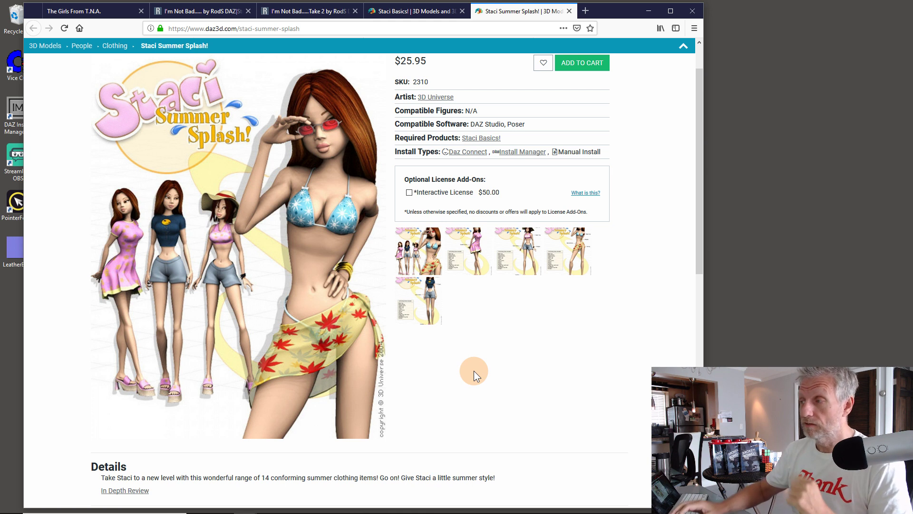
Switch to DAZ Studio and bring up the Staci Iray material presets in the Content Library.
left_click(649, 11)
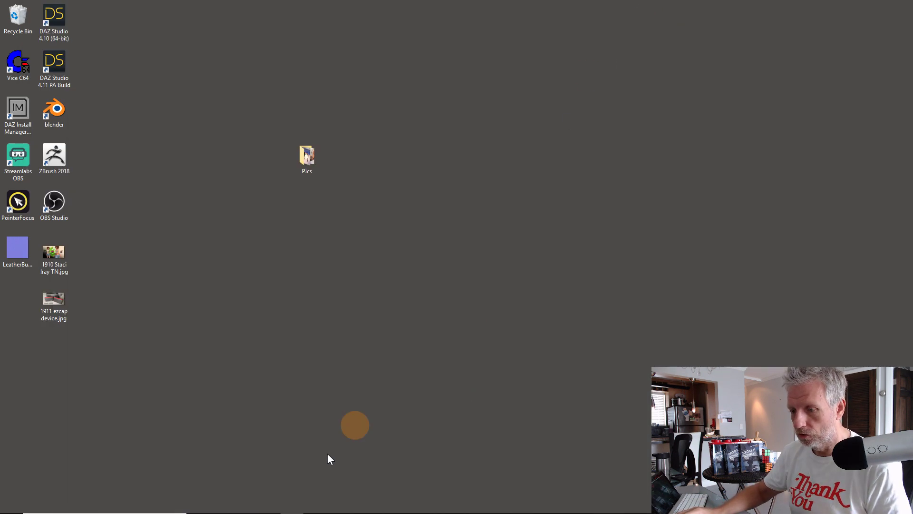
left_click(338, 504)
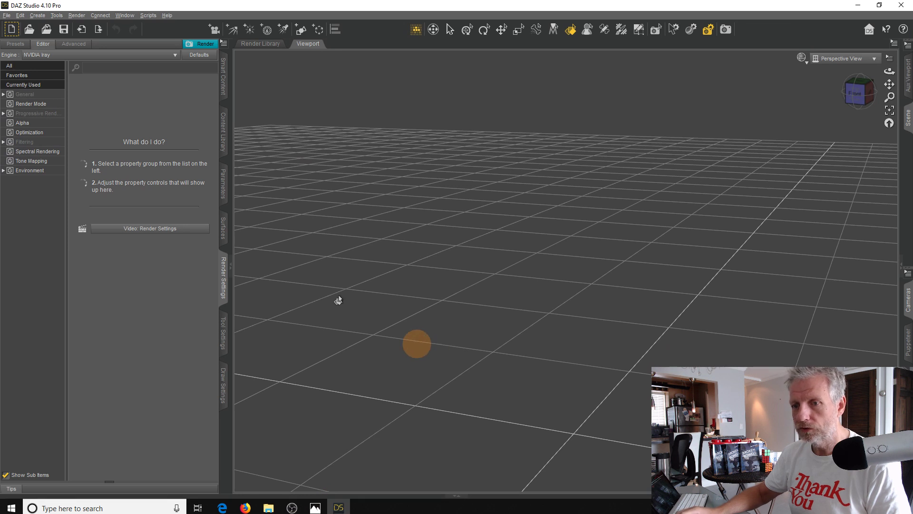
left_click(222, 117)
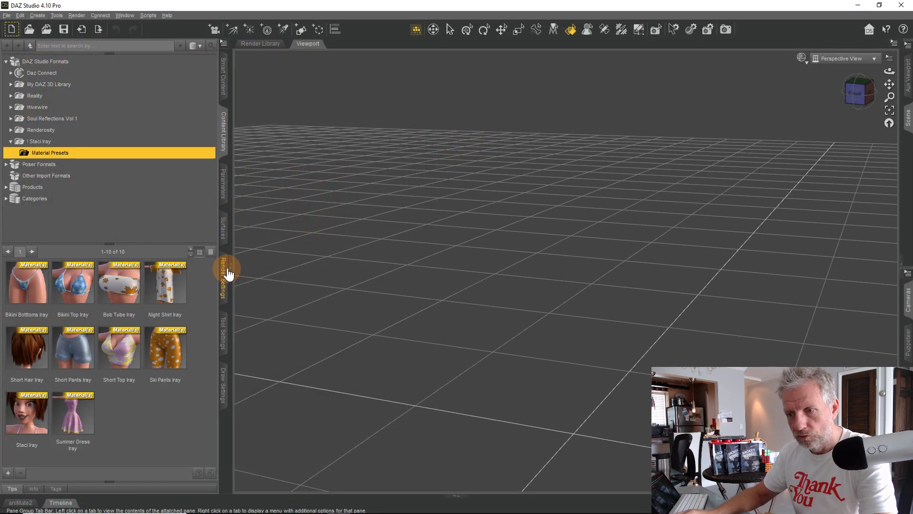
Open the advanced NVIDIA Iray render settings and examine the hardware devices available for rendering.
left_click(223, 279)
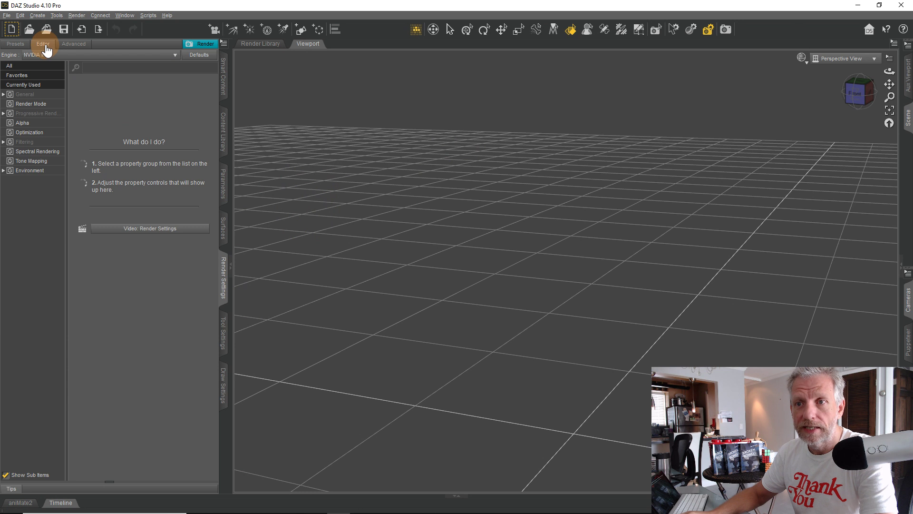
left_click(21, 48)
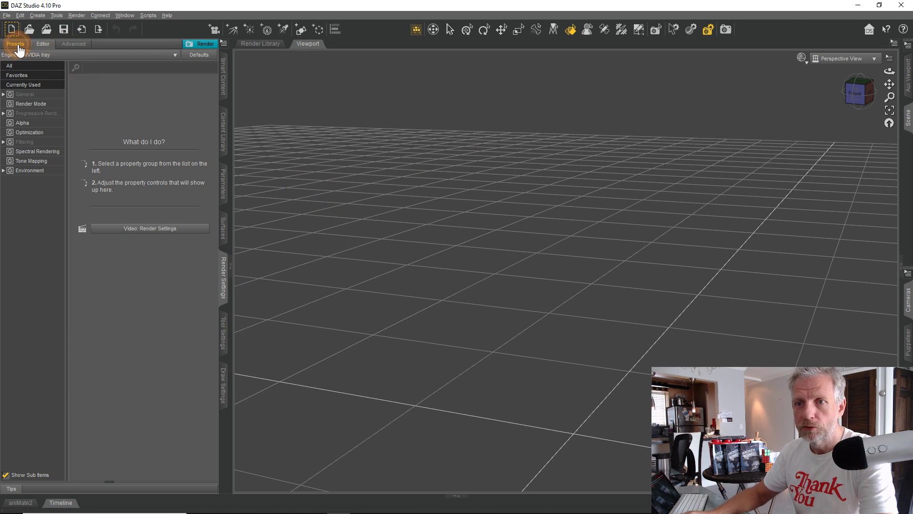
left_click(43, 44)
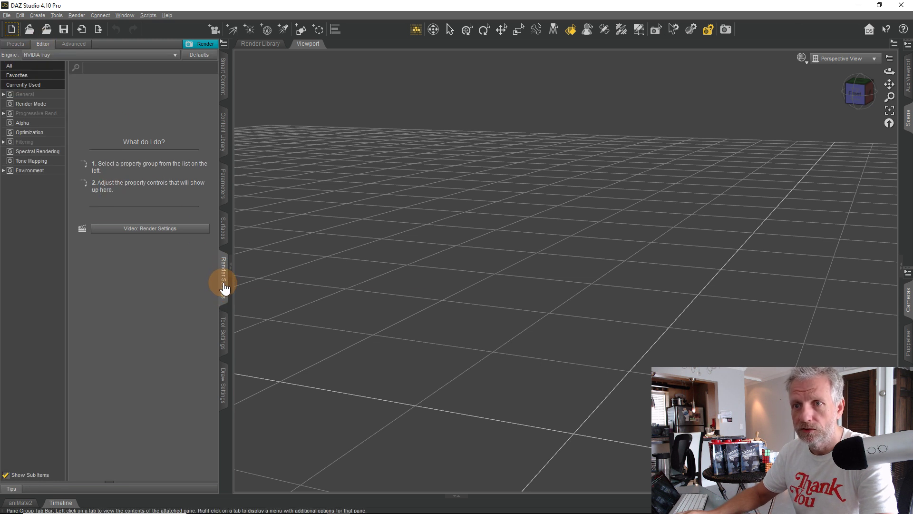
left_click(84, 48)
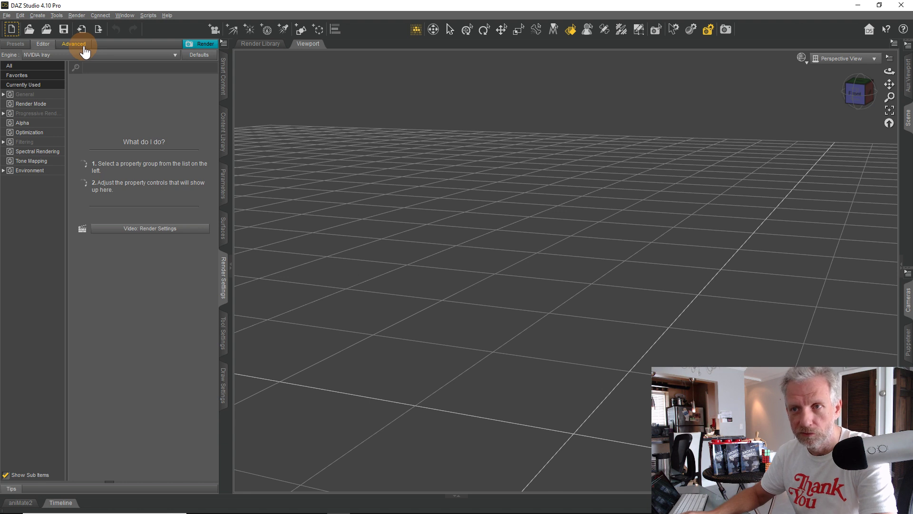
left_click(21, 98)
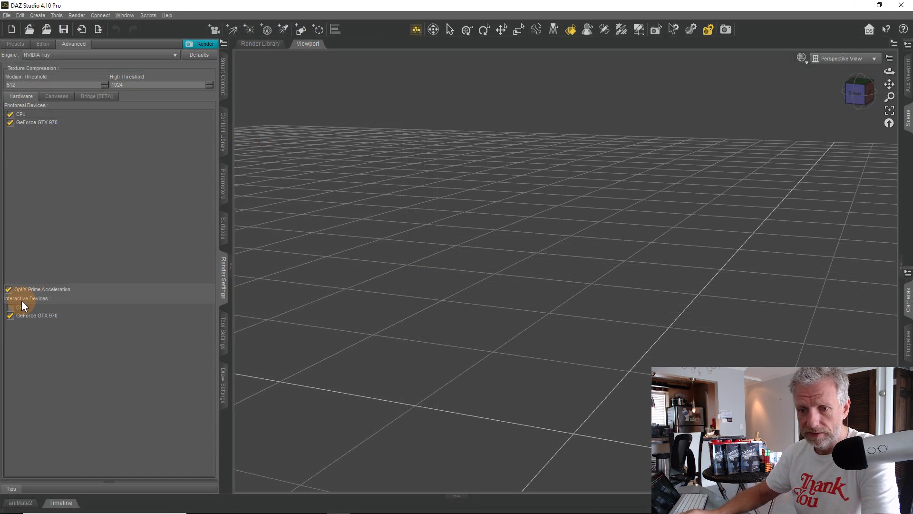
Turn OptiX Prime Acceleration off and back on, and return to the general render settings editor.
left_click(11, 290)
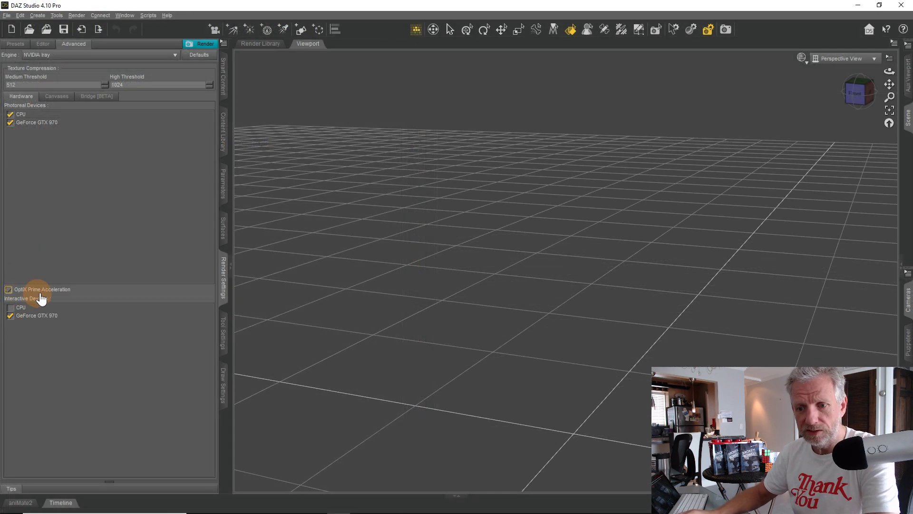
left_click(77, 290)
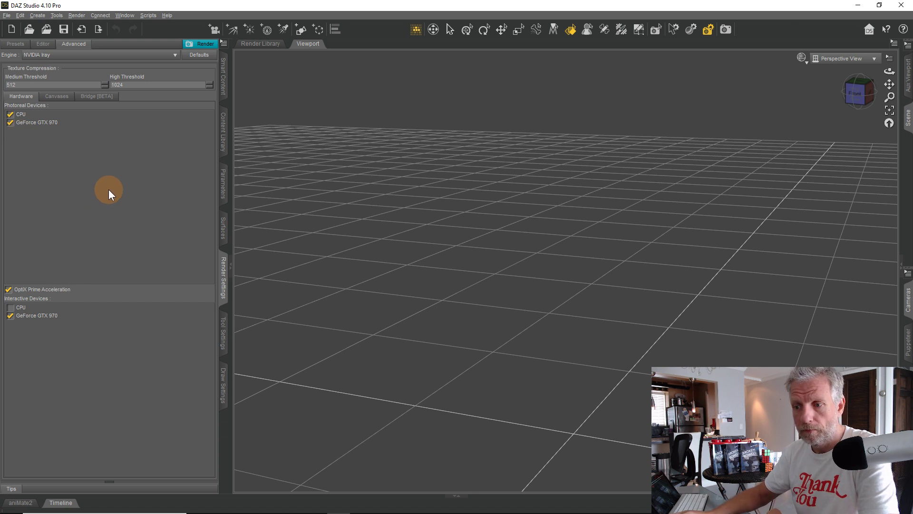
left_click(38, 46)
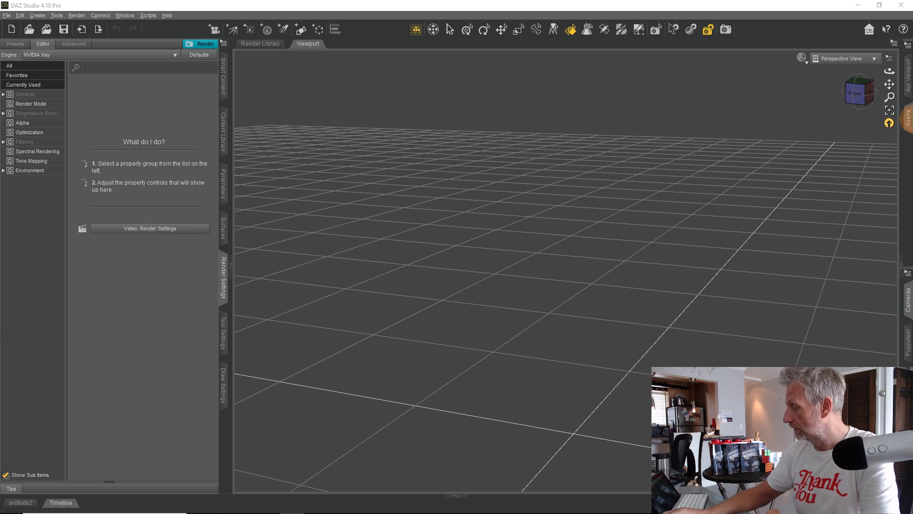
Show the scene hierarchy and load the Charlotte 8 figure from the installed products into the scene.
left_click(909, 125)
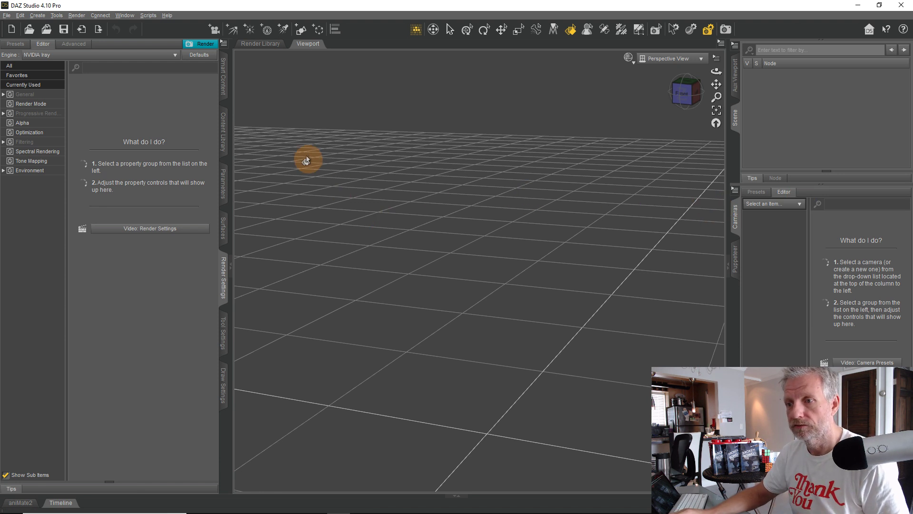
left_click(224, 83)
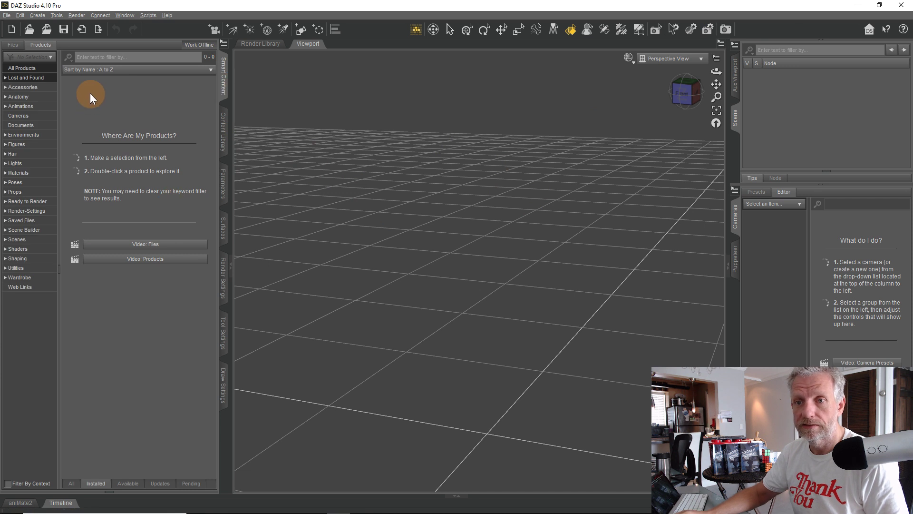
left_click(35, 145)
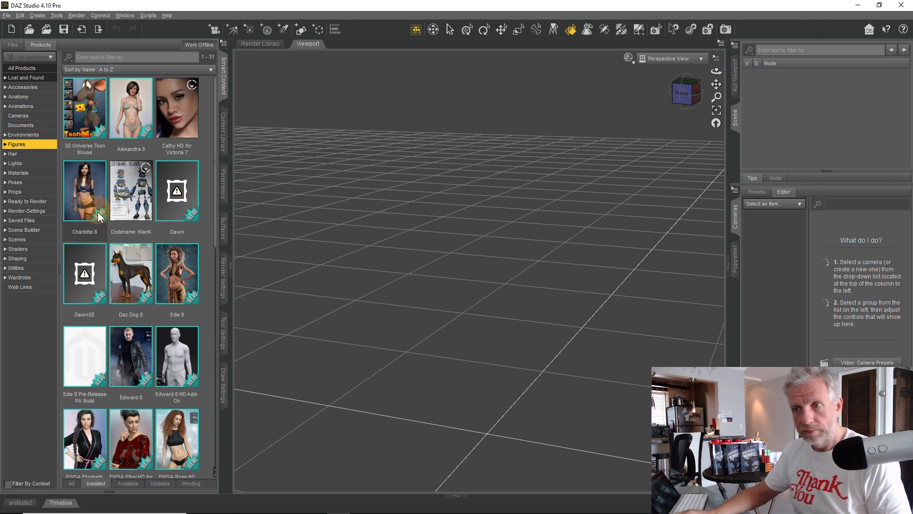
left_click(79, 181)
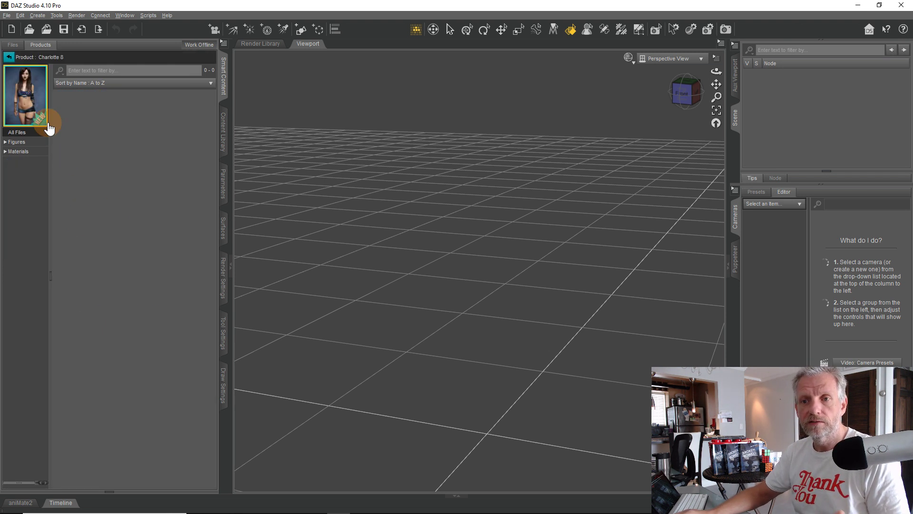
left_click(28, 142)
double_click(85, 126)
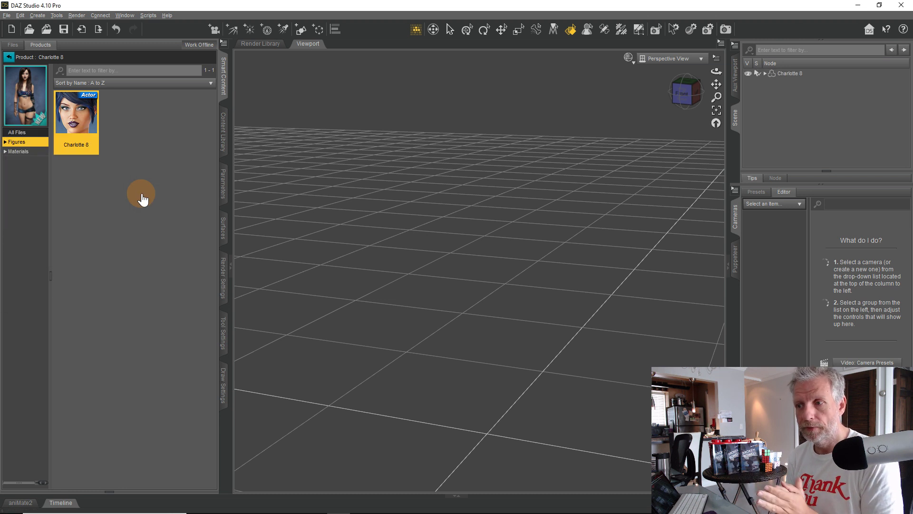
Dress Charlotte 8 in the complete Bandeau Twist Bikini (Bandeau Twist Bikini - All) from the wardrobe products.
left_click(7, 57)
left_click(24, 277)
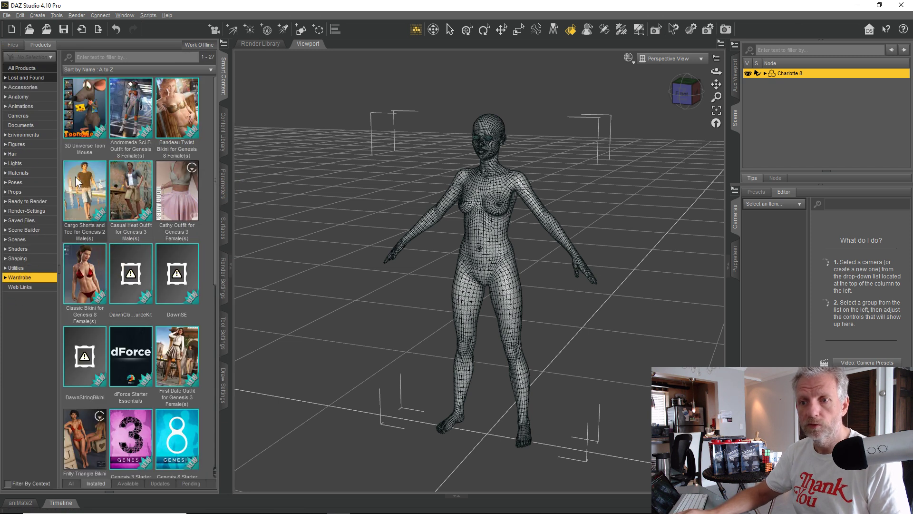
left_click(183, 113)
double_click(85, 124)
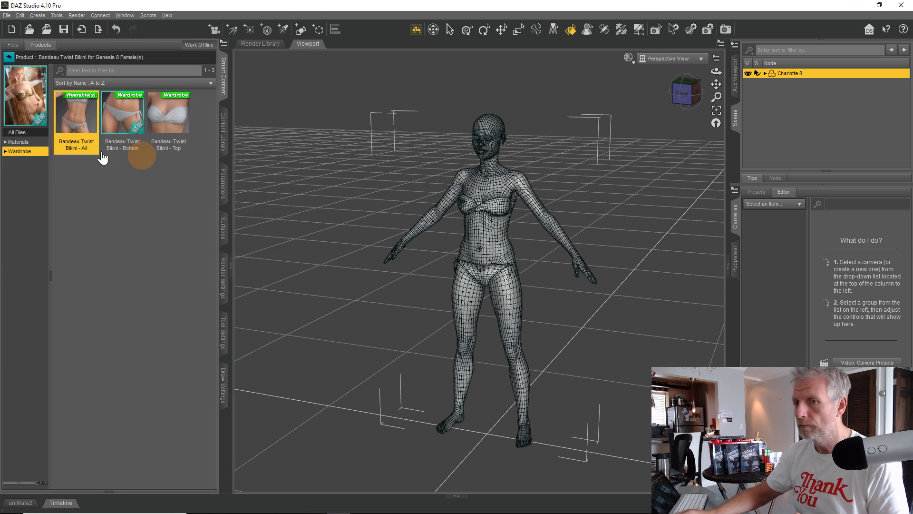
Apply the Iray materials PrintTropical Top to TBB Top and PrintTropical Bottom to TBB Bottom.
left_click(5, 142)
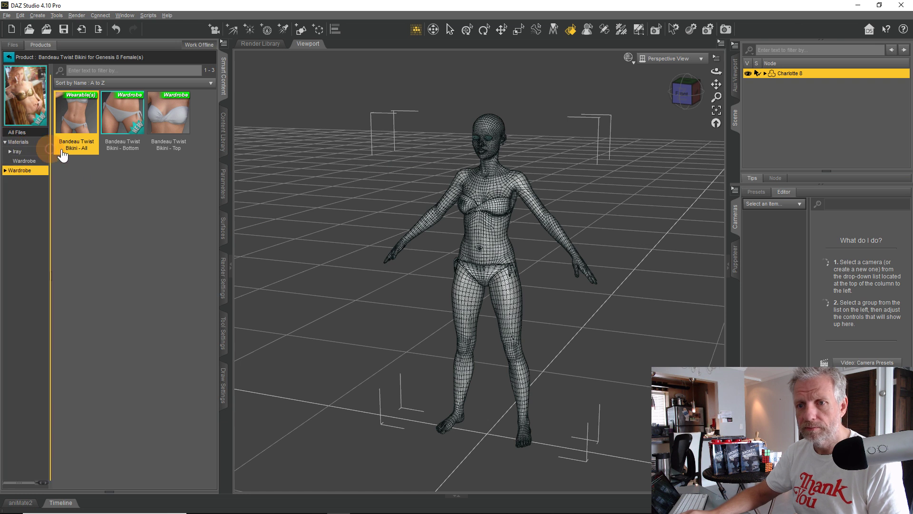
left_click(18, 152)
scroll(95, 212, "down", 4)
left_click_drag(156, 247, 499, 215)
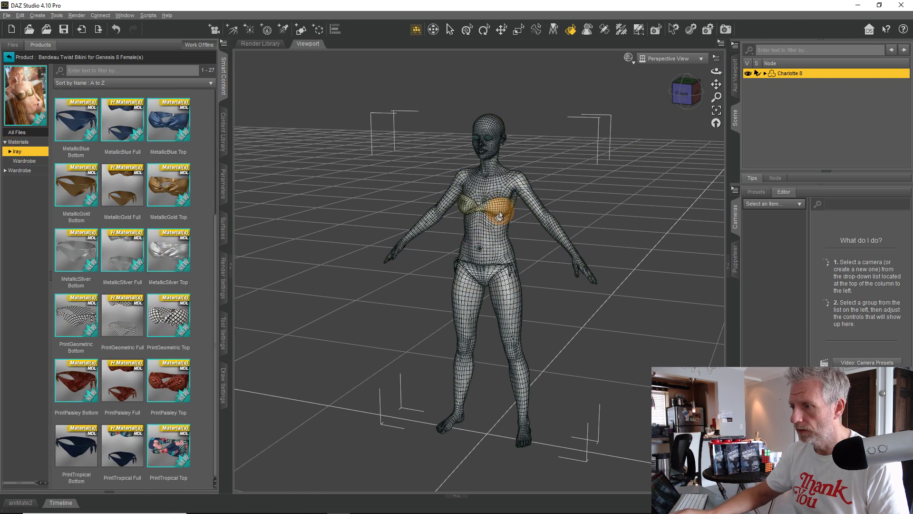
double_click(172, 447)
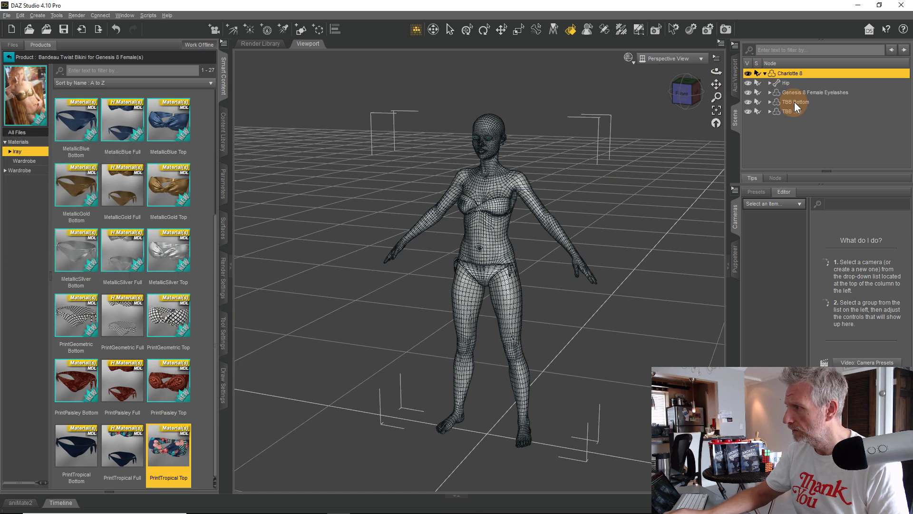
left_click(793, 111)
double_click(190, 435)
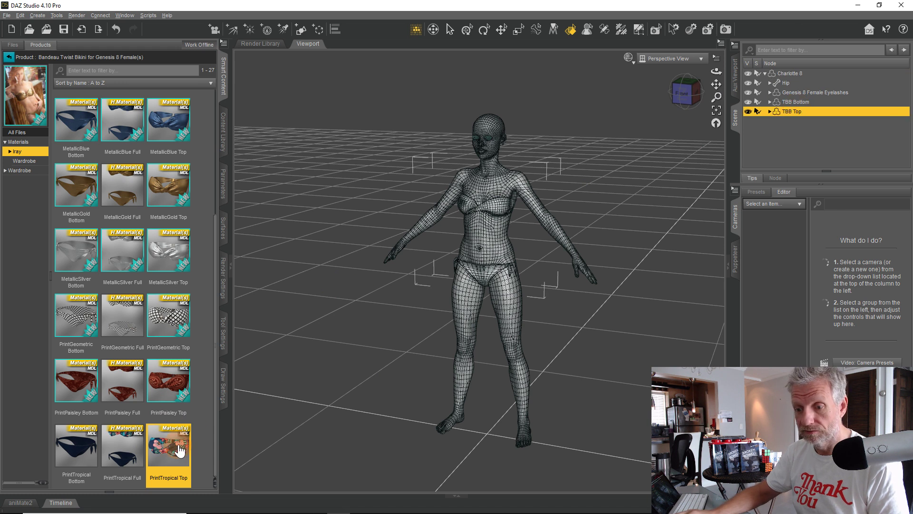
left_click(805, 100)
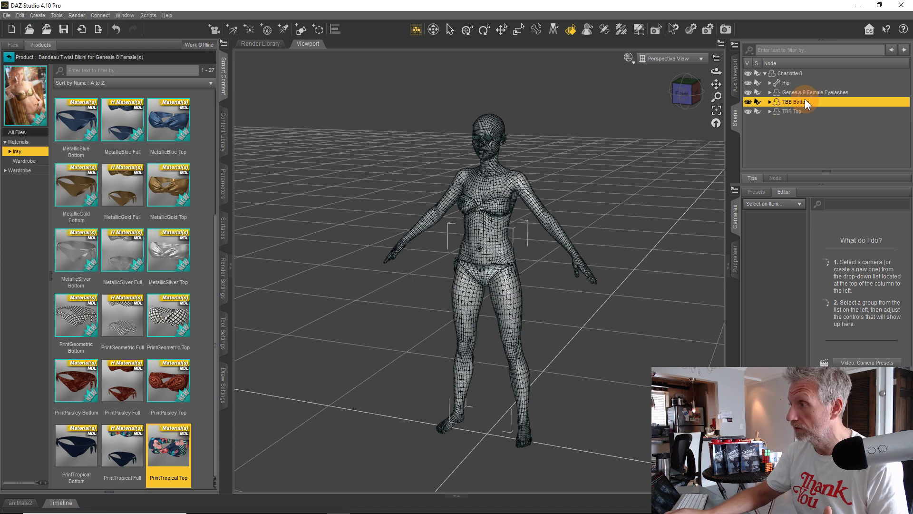
left_click(83, 453)
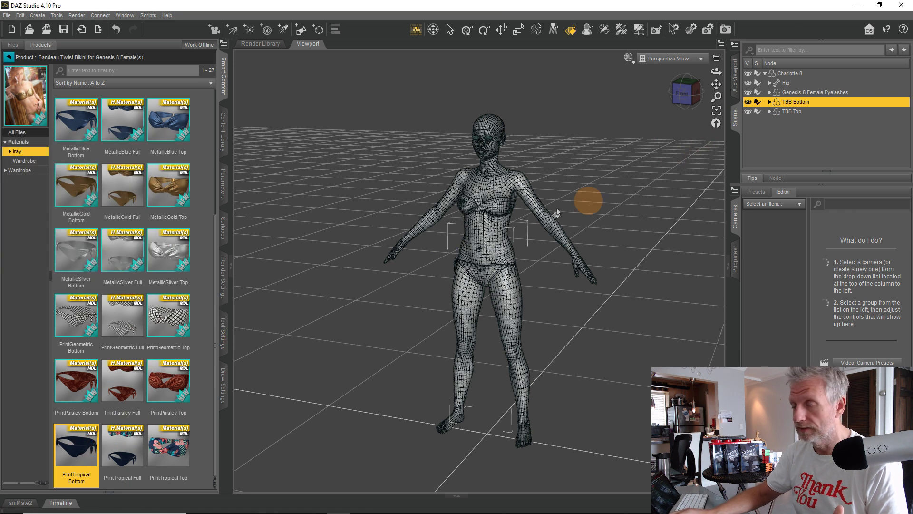
Set the viewport draw style to Texture Shaded and frame the figure's head and torso up close.
left_click(639, 66)
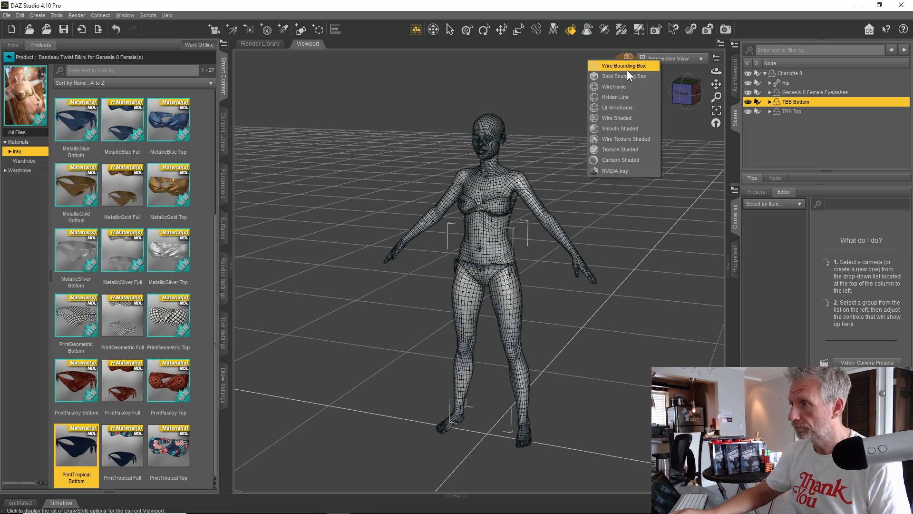
left_click(620, 161)
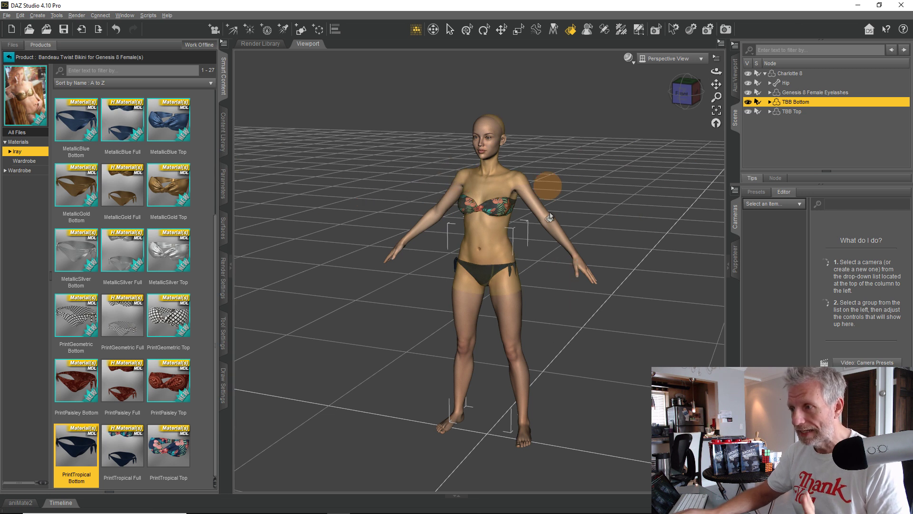
scroll(521, 241, "up", 2)
scroll(477, 204, "up", 2)
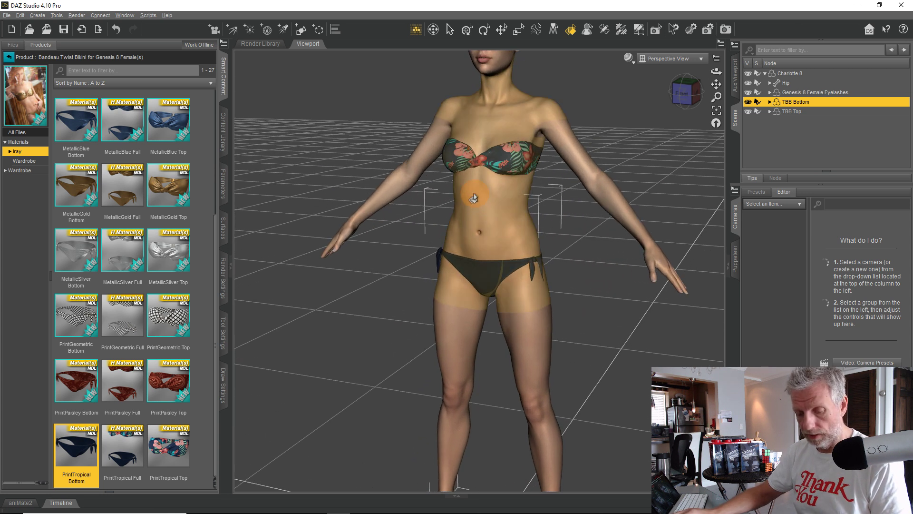
middle_click_drag(473, 198, 455, 254)
middle_click_drag(471, 159, 456, 260)
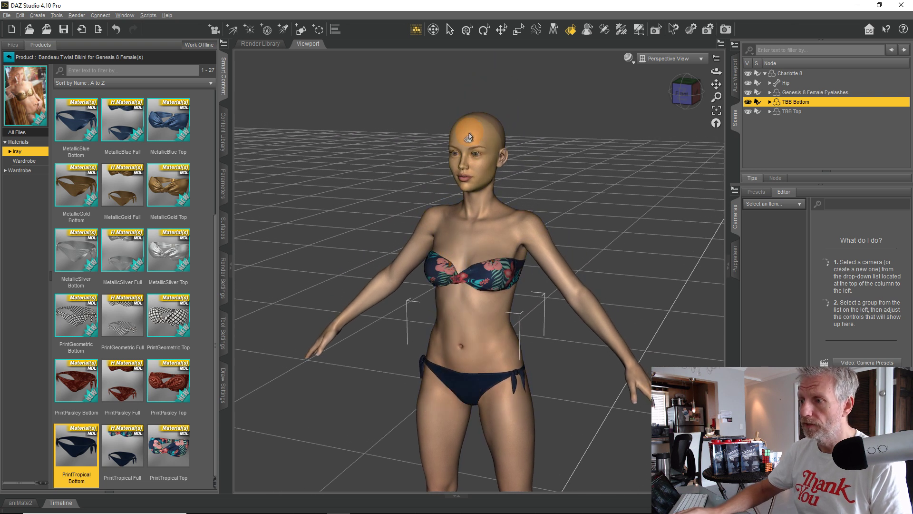
Create a camera named Camera 1 that copies the active perspective view of Charlotte 8's head and torso.
scroll(474, 137, "up", 3)
middle_click_drag(454, 143, 456, 253)
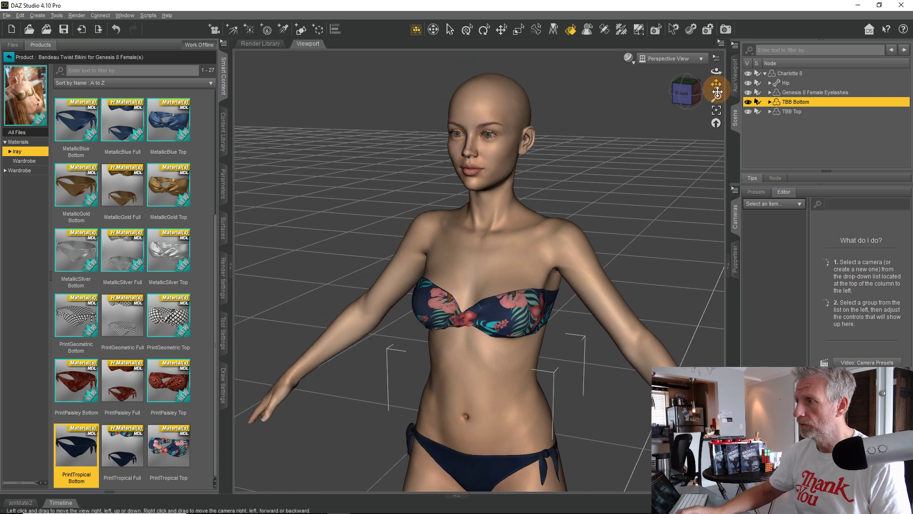
left_click_drag(716, 97, 463, 243)
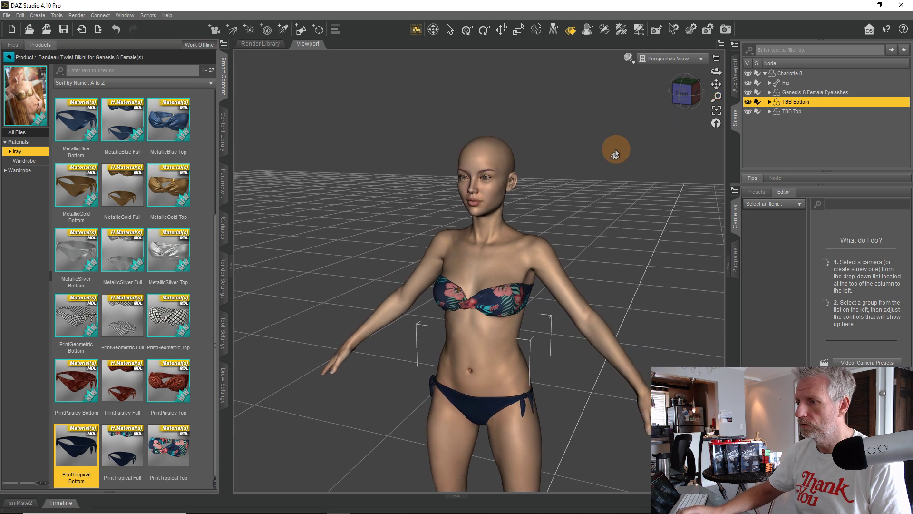
scroll(614, 152, "up", 2)
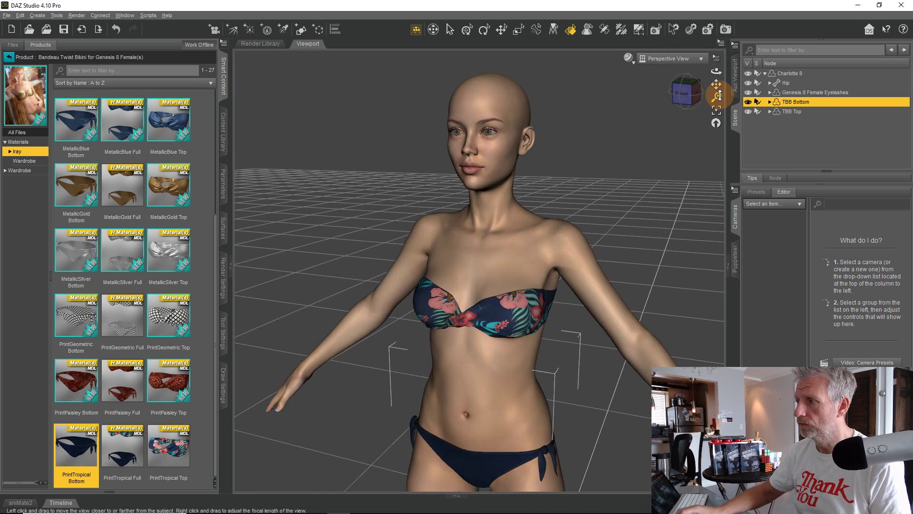
left_click_drag(716, 97, 456, 252)
scroll(374, 312, "up", 1)
scroll(372, 311, "down", 1)
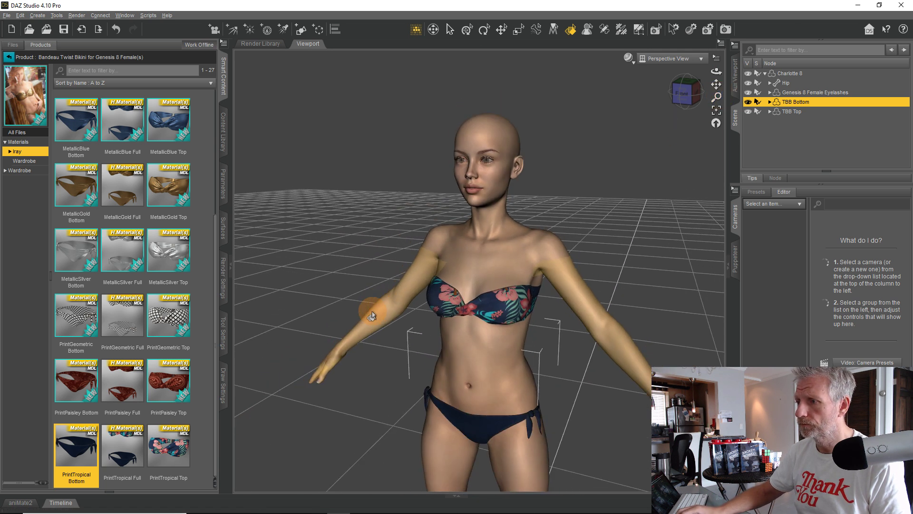
left_click_drag(716, 97, 456, 251)
left_click(39, 16)
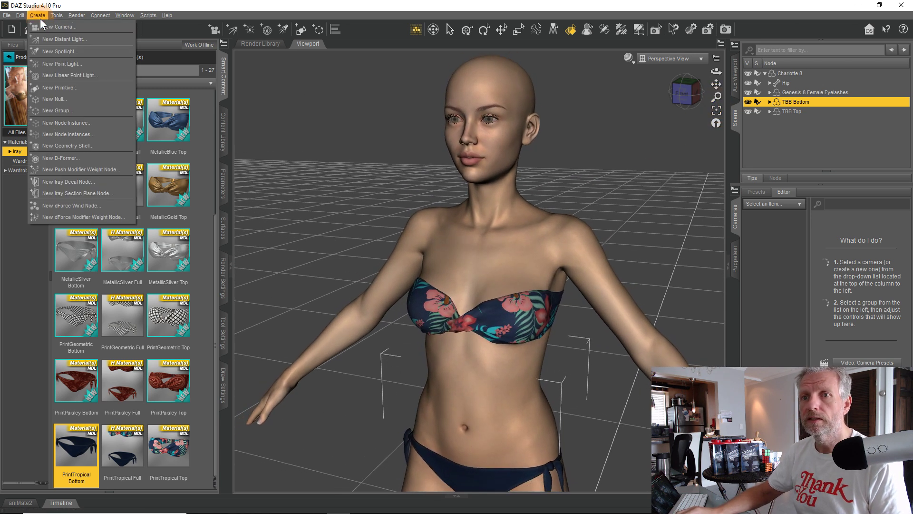
left_click(53, 25)
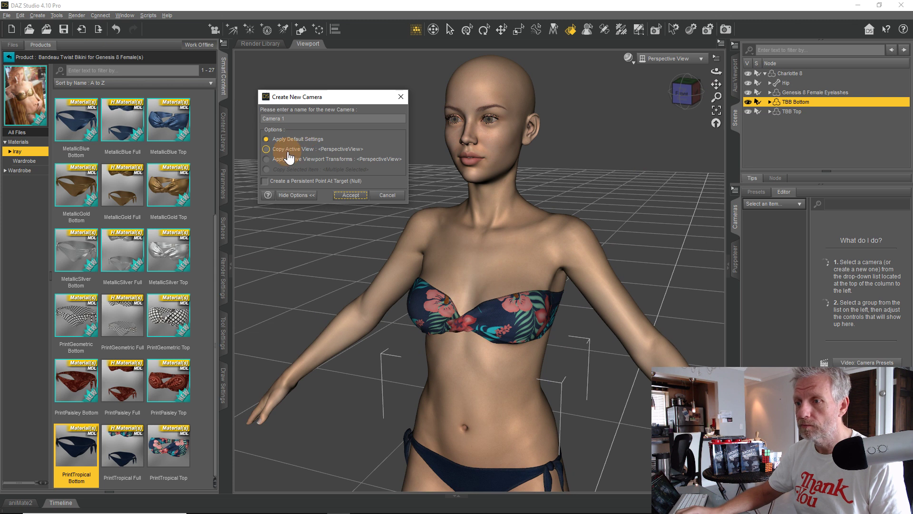
left_click(349, 196)
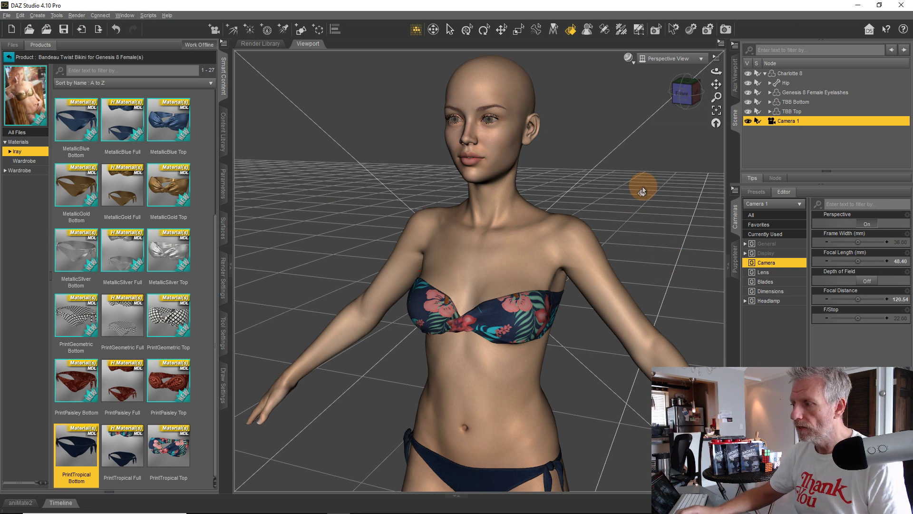
Move the whole Charlotte 8 figure sideways along the red axis, well clear of the Camera 1 object.
scroll(590, 189, "down", 10)
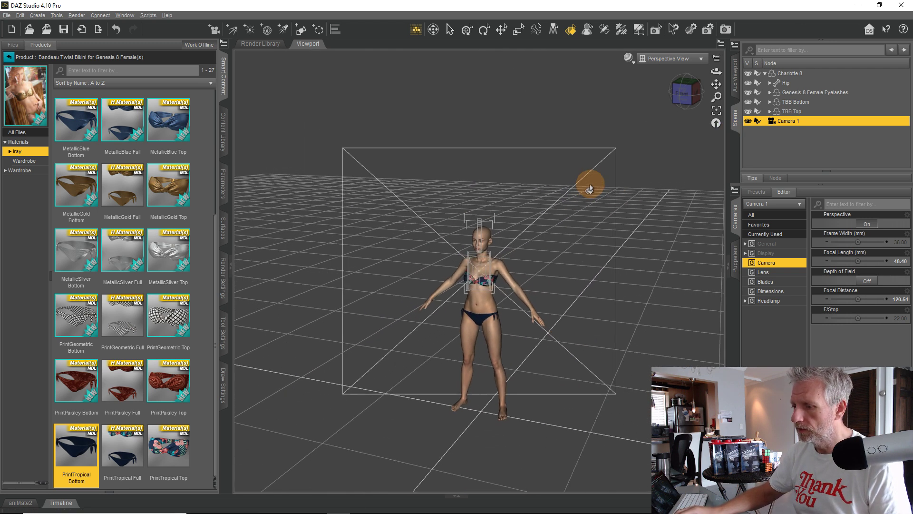
left_click(467, 29)
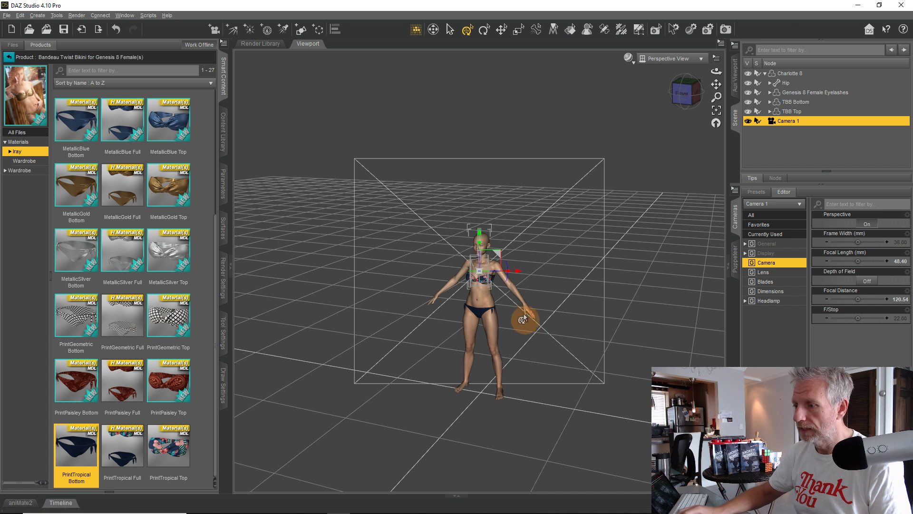
left_click(797, 73)
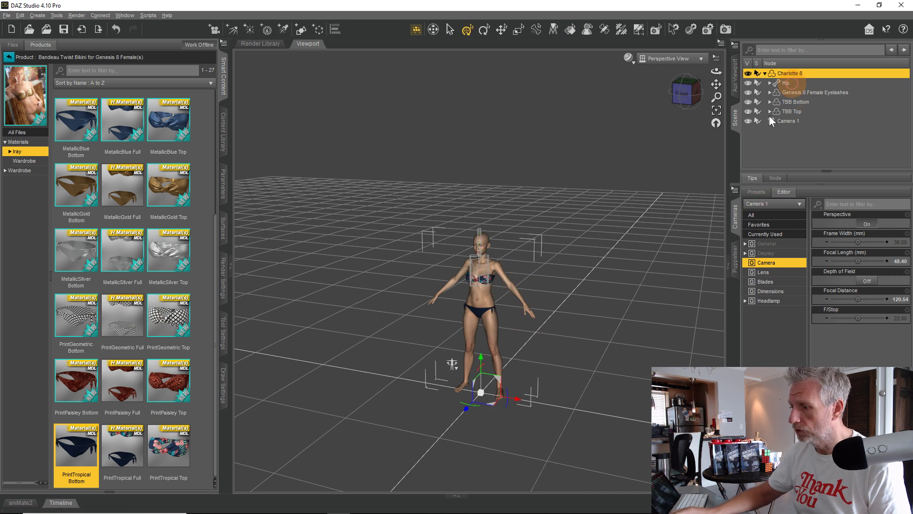
left_click_drag(516, 403, 659, 431)
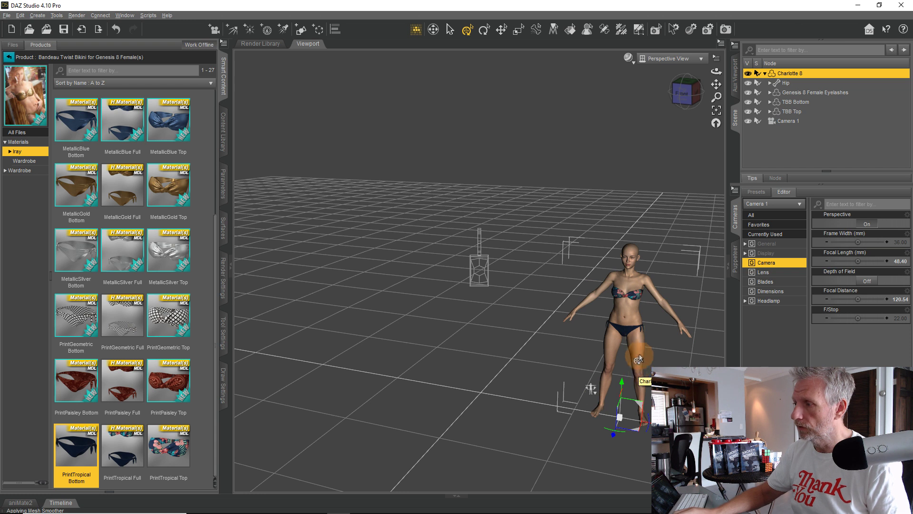
Load the Staci figure from the 3D Universe - Staci folder under the Poser Formats figures of My DAZ 3D Library.
left_click(226, 143)
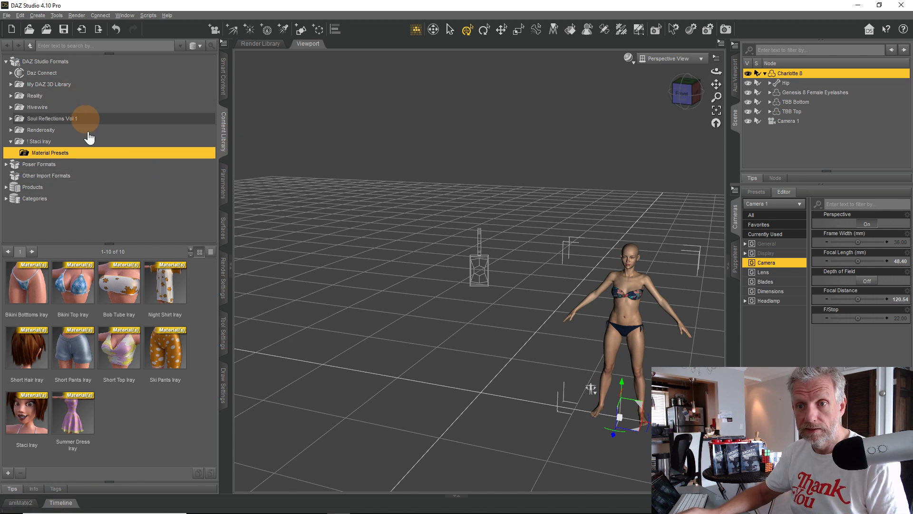
left_click(6, 165)
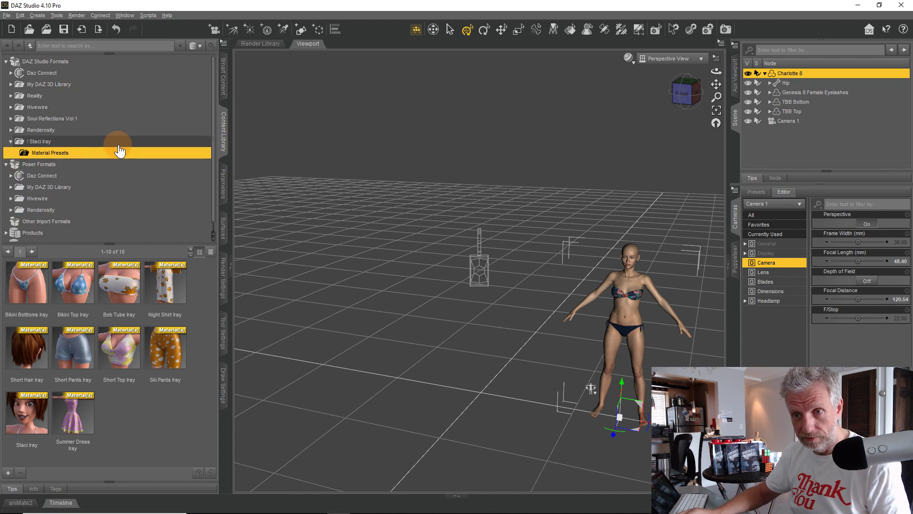
left_click(10, 179)
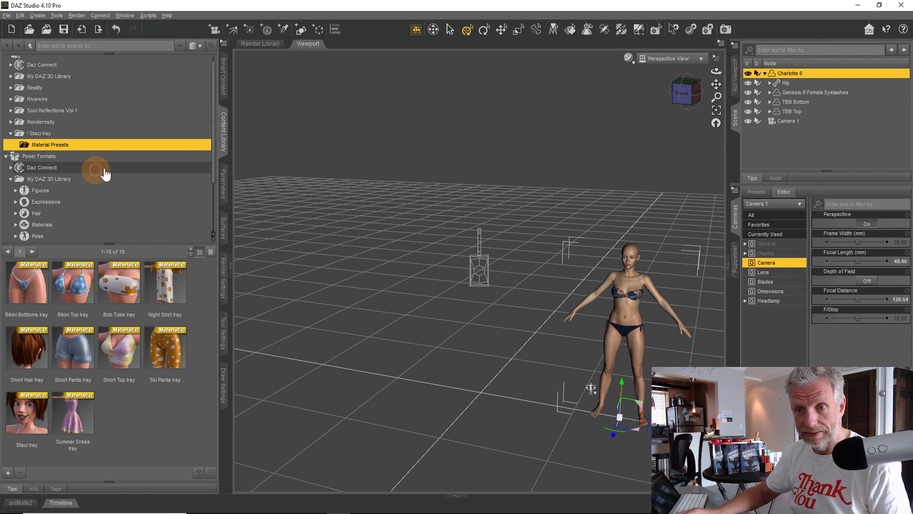
left_click(16, 123)
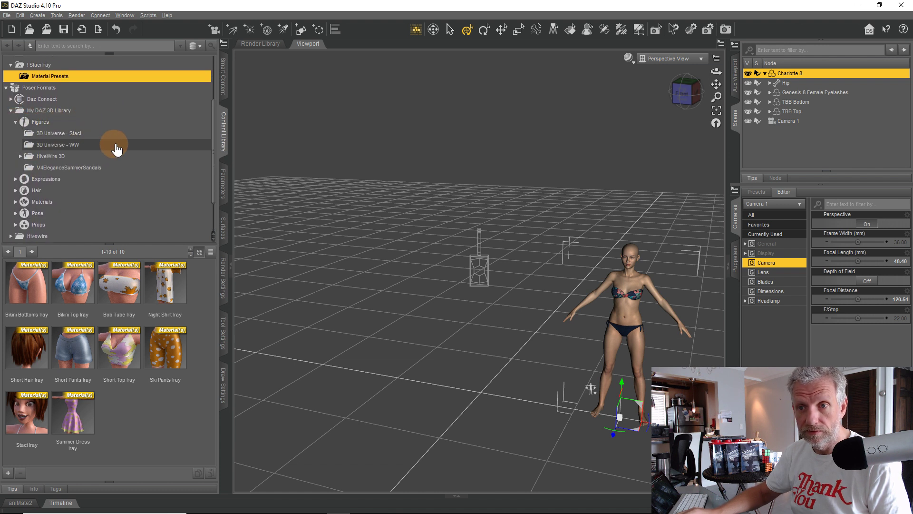
left_click(75, 134)
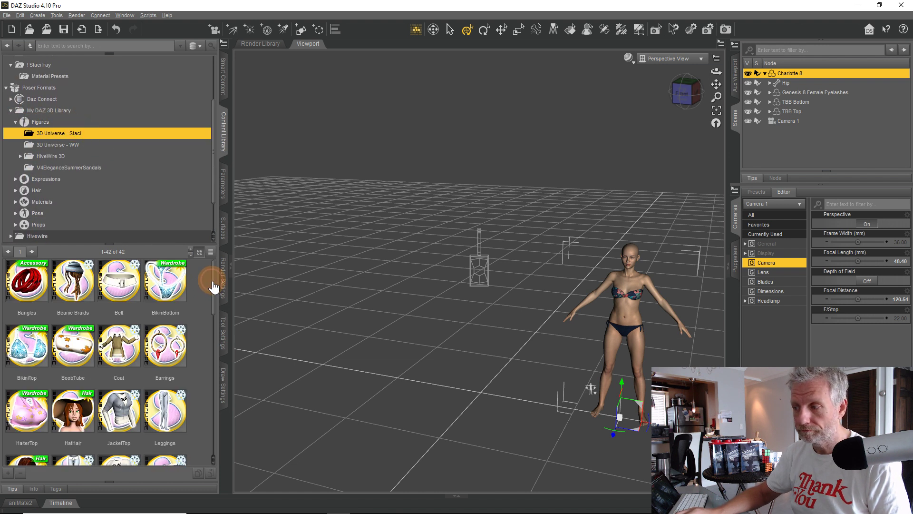
left_click_drag(212, 281, 213, 367)
double_click(76, 370)
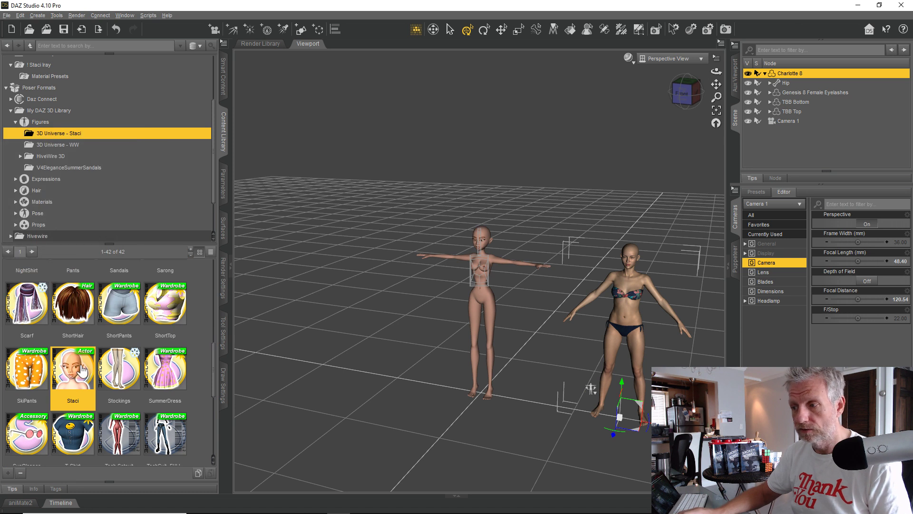
Add the ShortPants, ShortTop and ShortHair items to the Staci figure.
left_click(789, 131)
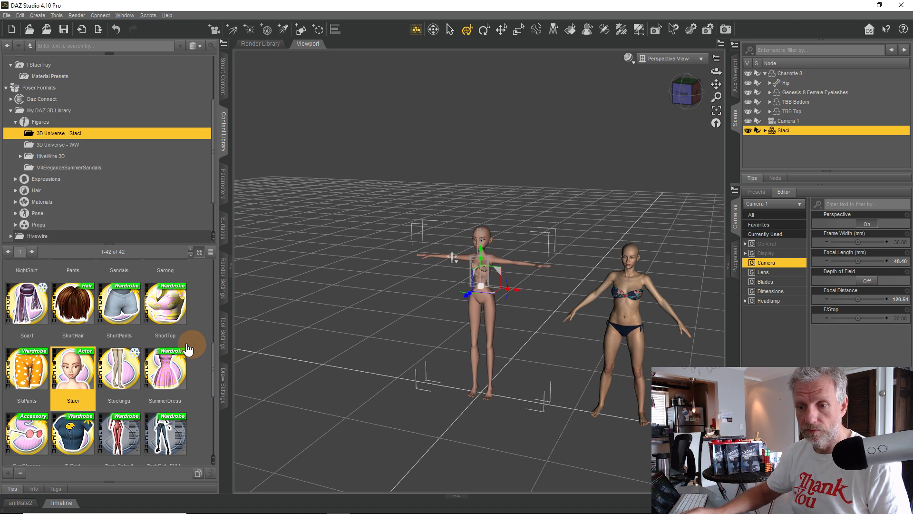
double_click(129, 314)
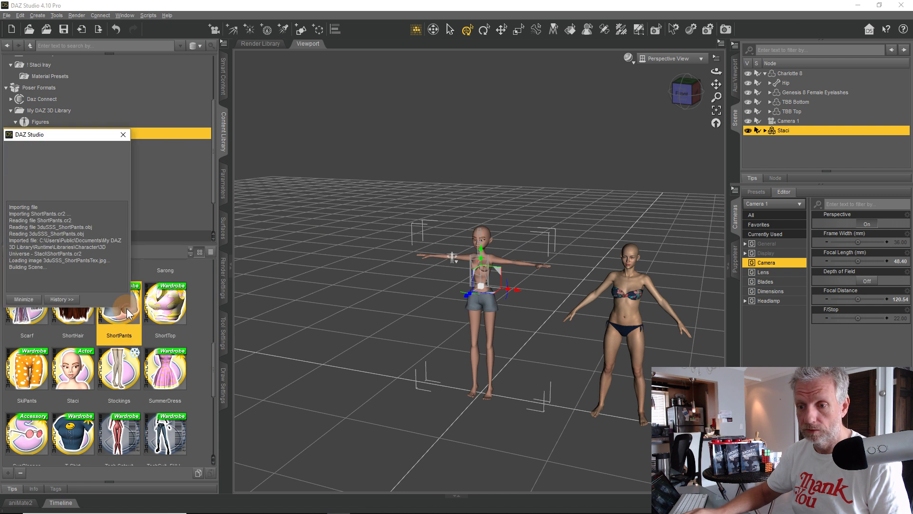
double_click(178, 318)
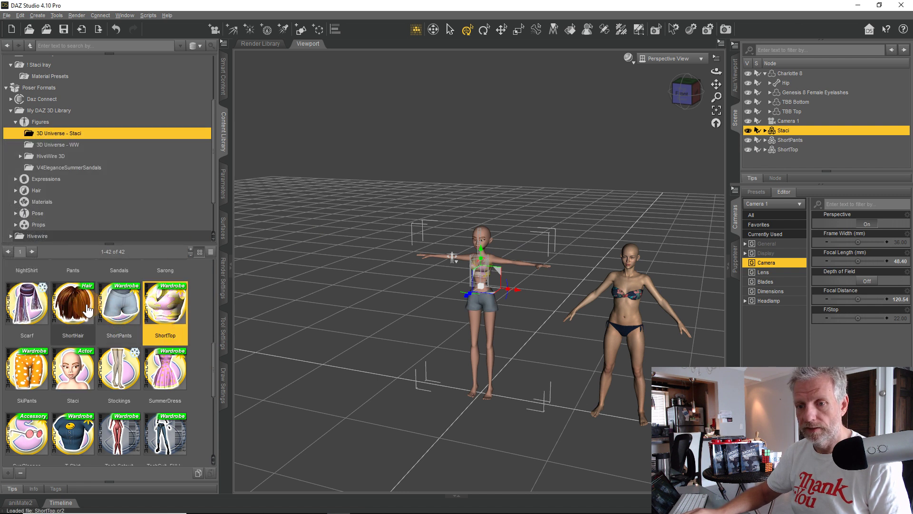
double_click(81, 305)
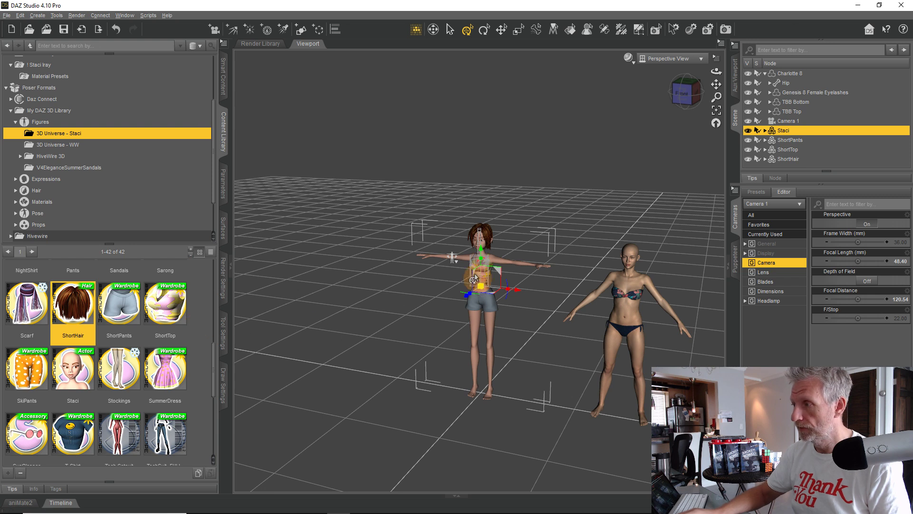
Create a camera named Camera 2 that copies an active perspective view of Staci's upper body, and look through it in the viewport.
scroll(493, 289, "up", 10)
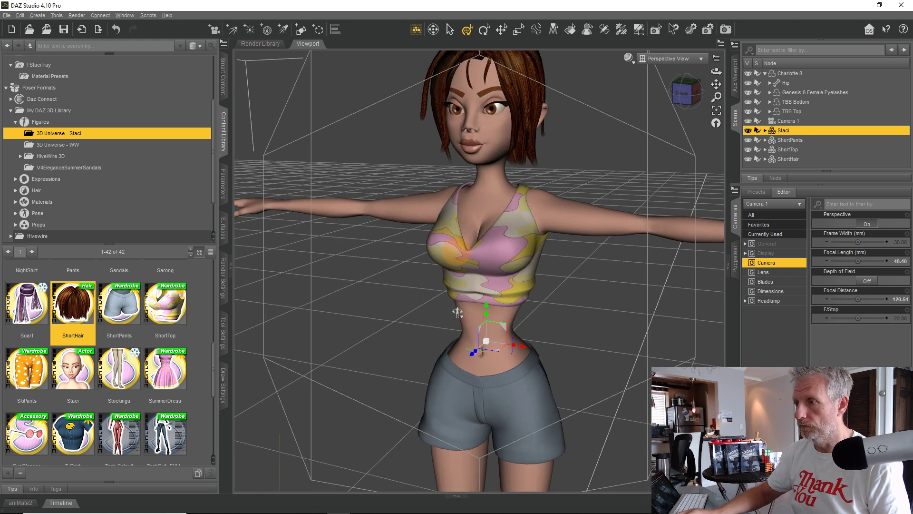
middle_click_drag(456, 252, 437, 268)
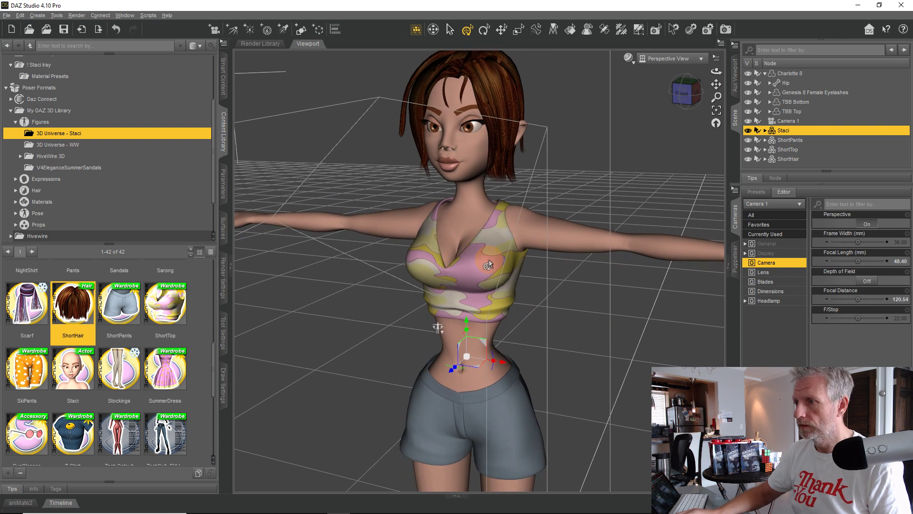
scroll(509, 265, "up", 2)
middle_click_drag(456, 221, 461, 252)
left_click(42, 13)
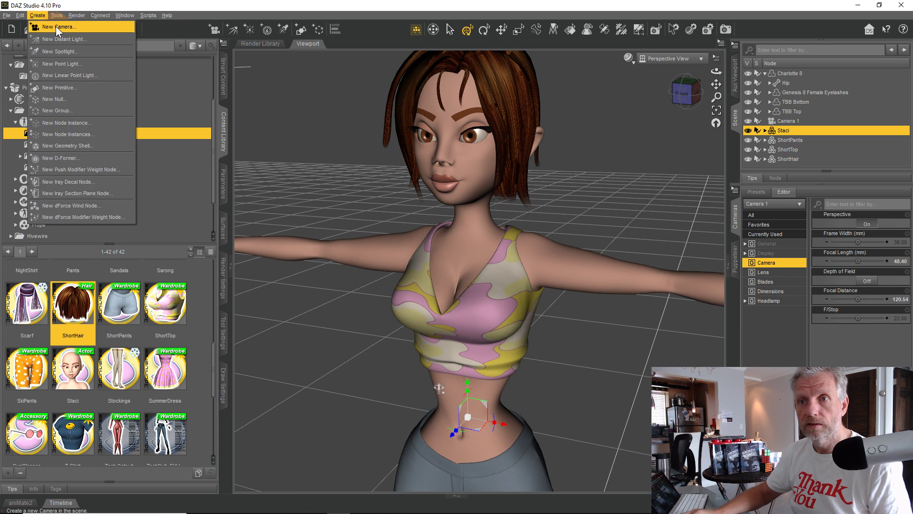
left_click(103, 59)
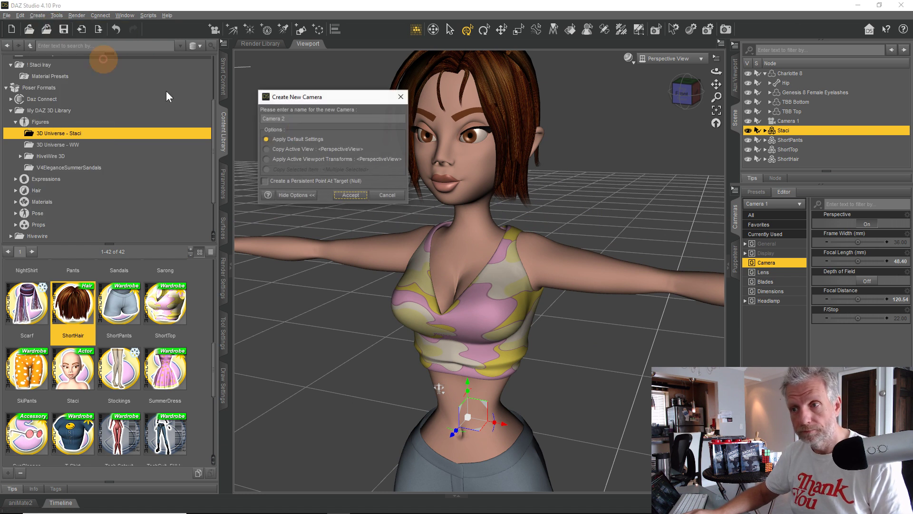
left_click(301, 151)
left_click(291, 116)
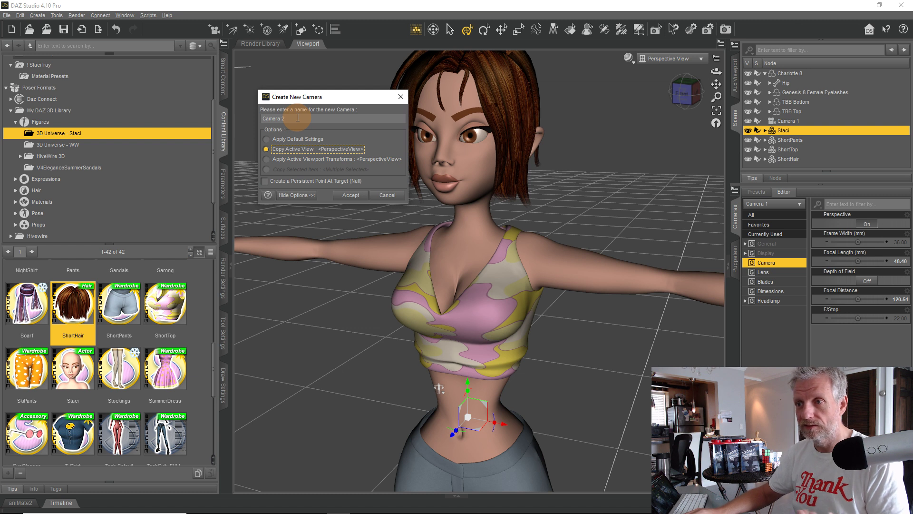
left_click(354, 196)
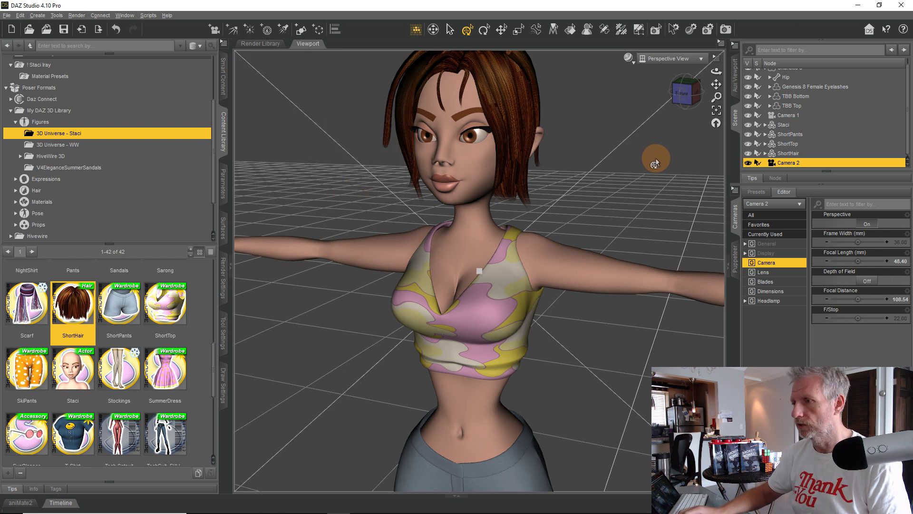
left_click(700, 61)
left_click(699, 148)
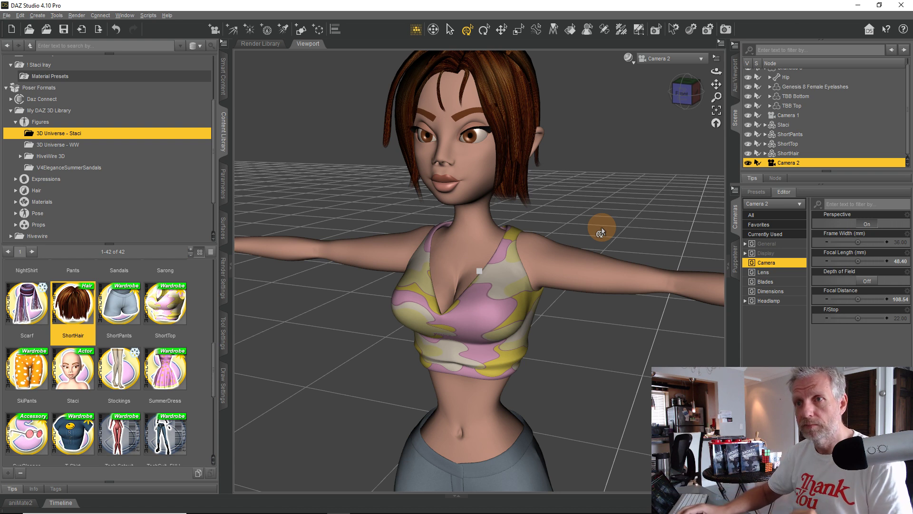
Split the viewport into two side-by-side views and make the second view look through Camera 1.
left_click(125, 15)
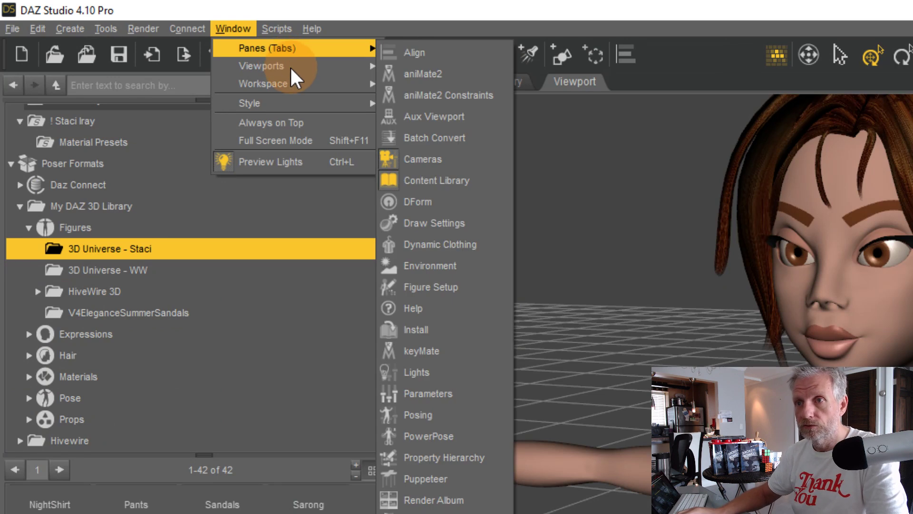
mouse_move(290, 66)
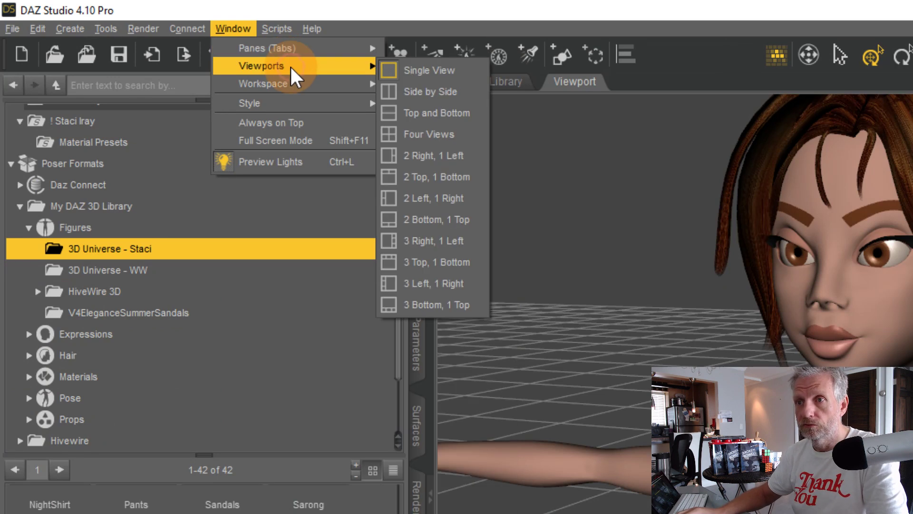
left_click(441, 90)
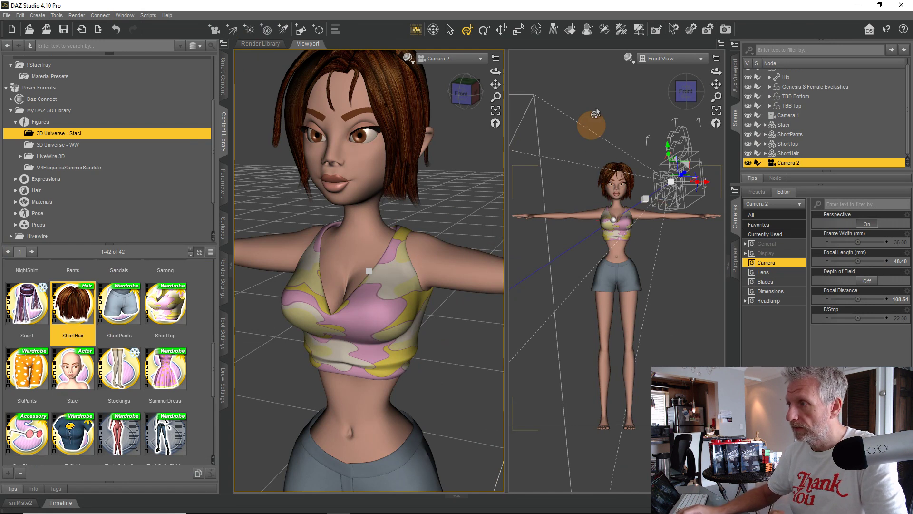
left_click(701, 57)
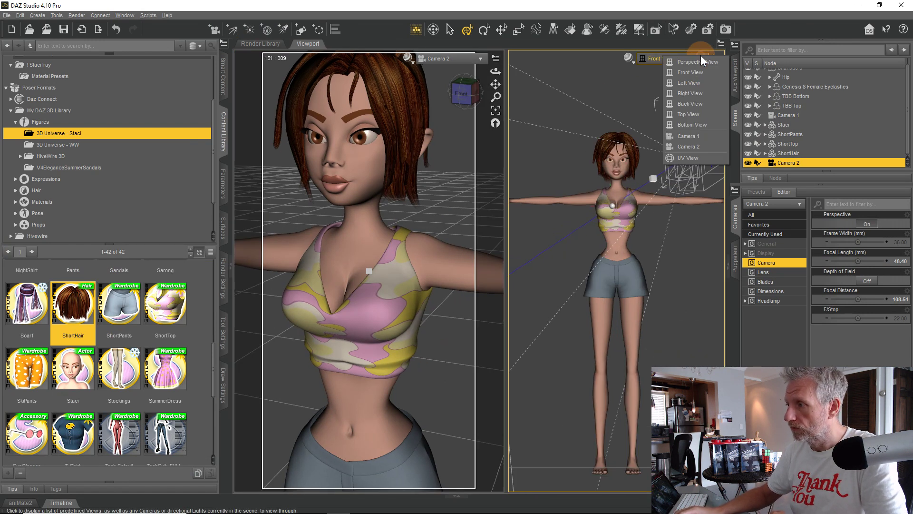
left_click(705, 145)
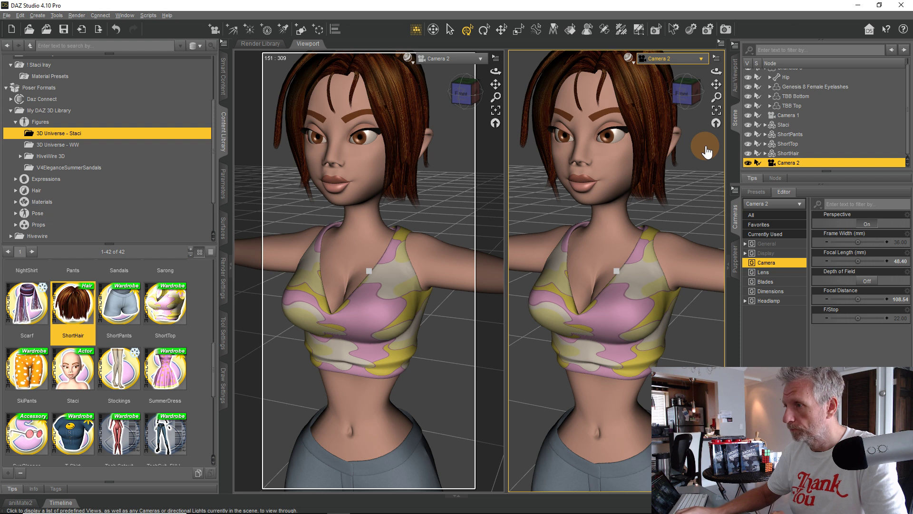
left_click(699, 57)
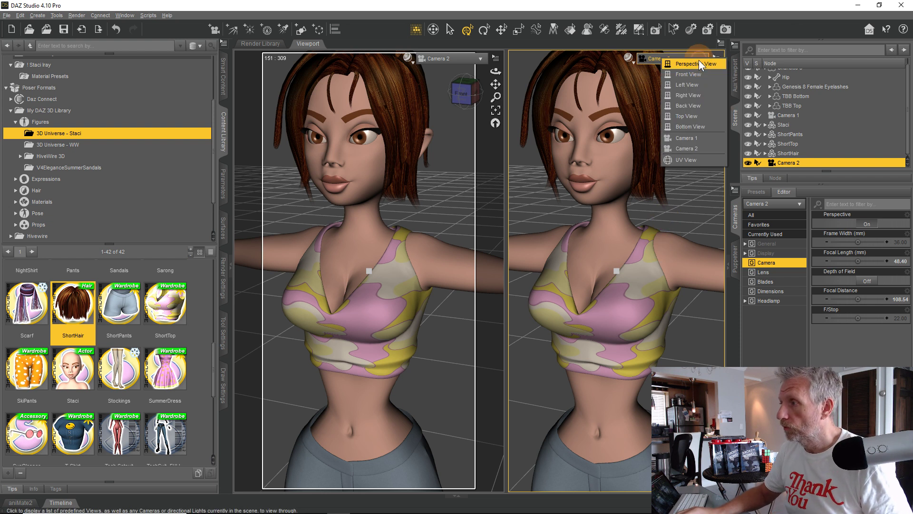
left_click(702, 138)
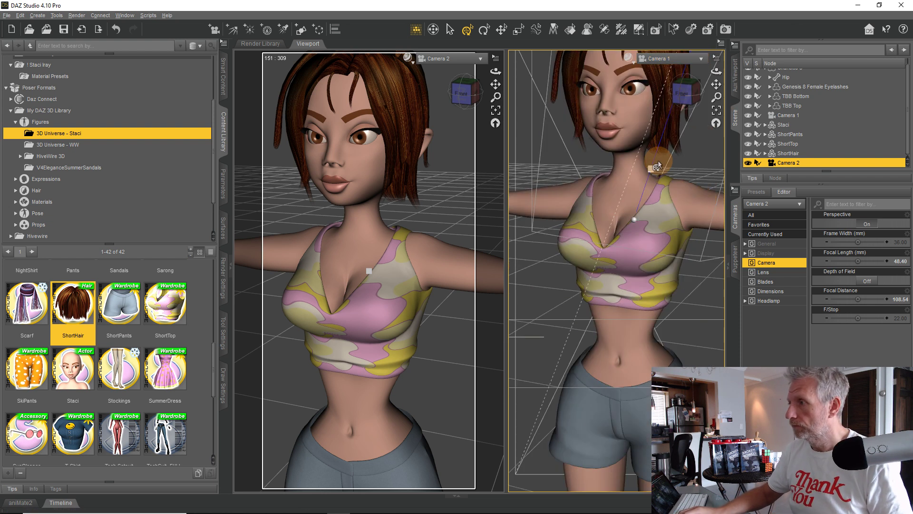
Reframe the Camera 1 view on Charlotte 8, showing her head and upper body.
scroll(806, 153, "up", 1)
scroll(806, 153, "down", 1)
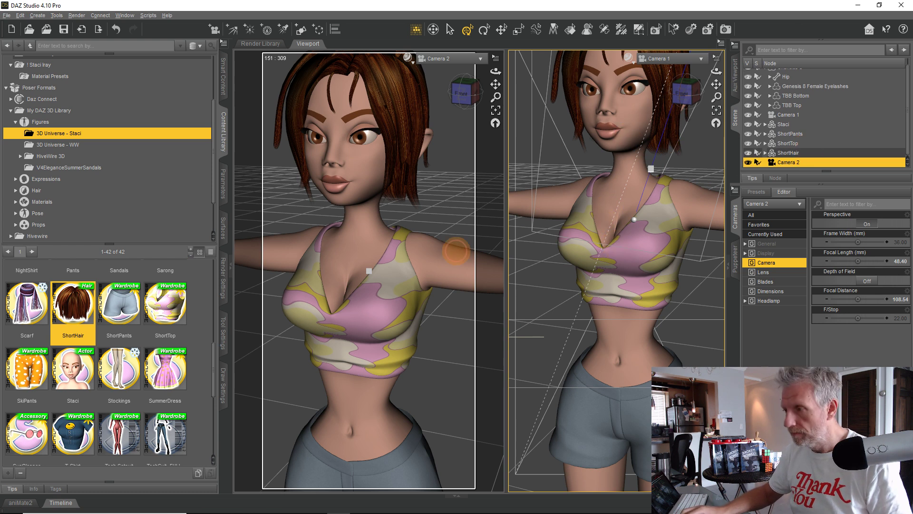
mouse_move(456, 251)
left_mouse_down()
mouse_move(423, 247)
mouse_move(457, 252)
left_mouse_up()
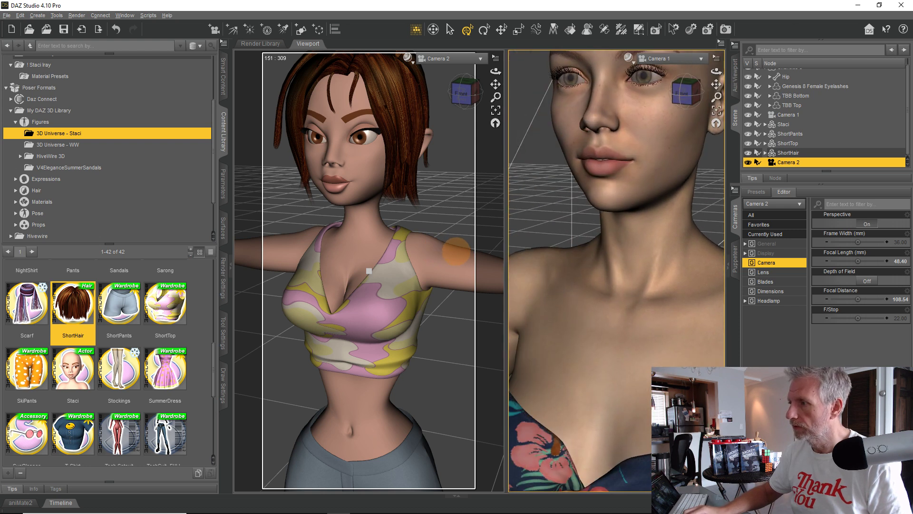
middle_click_drag(456, 251, 641, 229)
scroll(657, 211, "down", 4)
Activate the Camera 2 and Camera 1 views alternately to examine how the active view affects the framing of Charlotte 8.
left_click(405, 222)
left_click(581, 231)
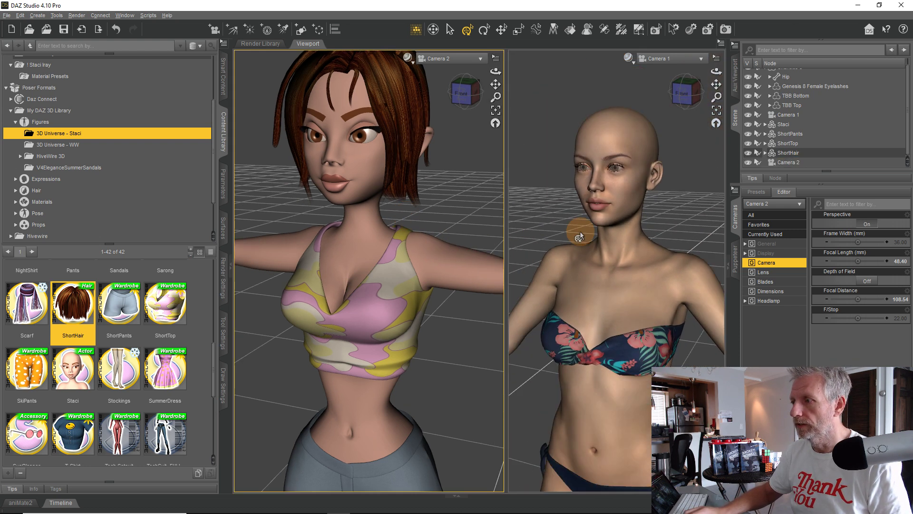
left_click(382, 229)
left_click(382, 227)
left_click(577, 223)
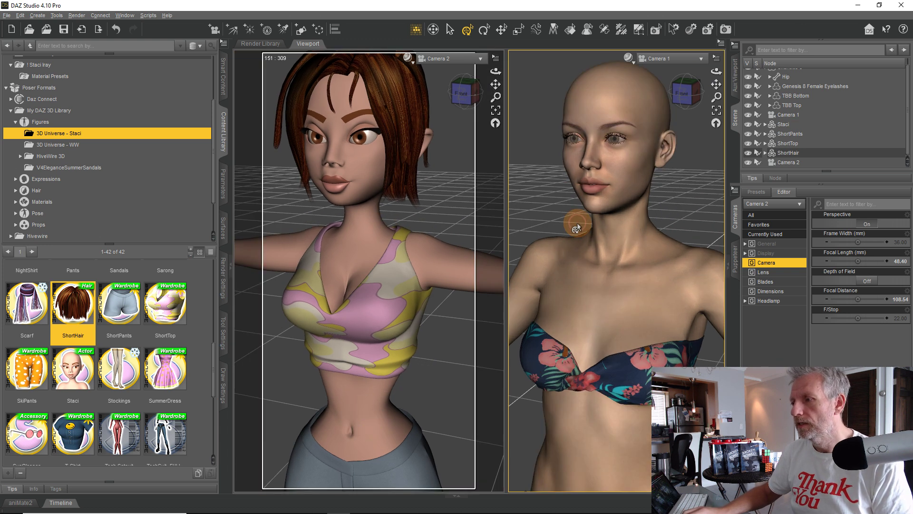
left_click(405, 235)
left_click(623, 248)
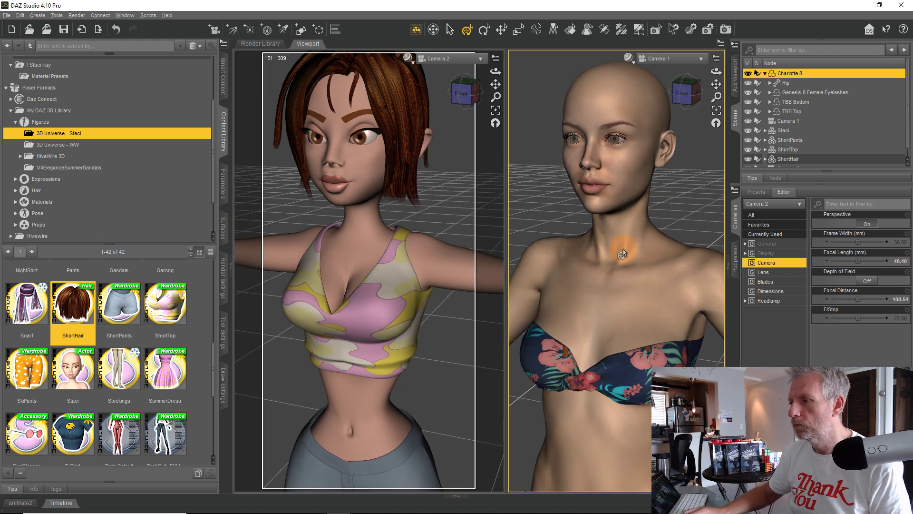
left_click(410, 237)
left_click(569, 244)
left_click(413, 235)
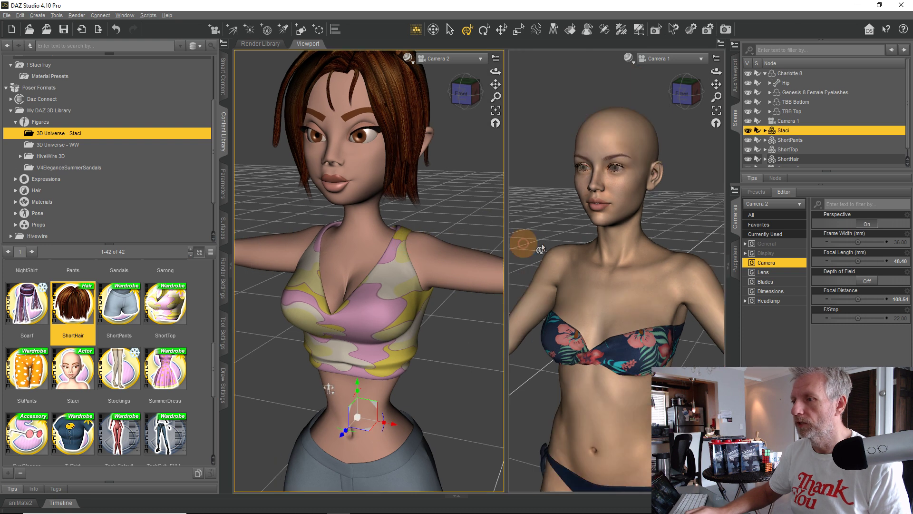
left_click(581, 241)
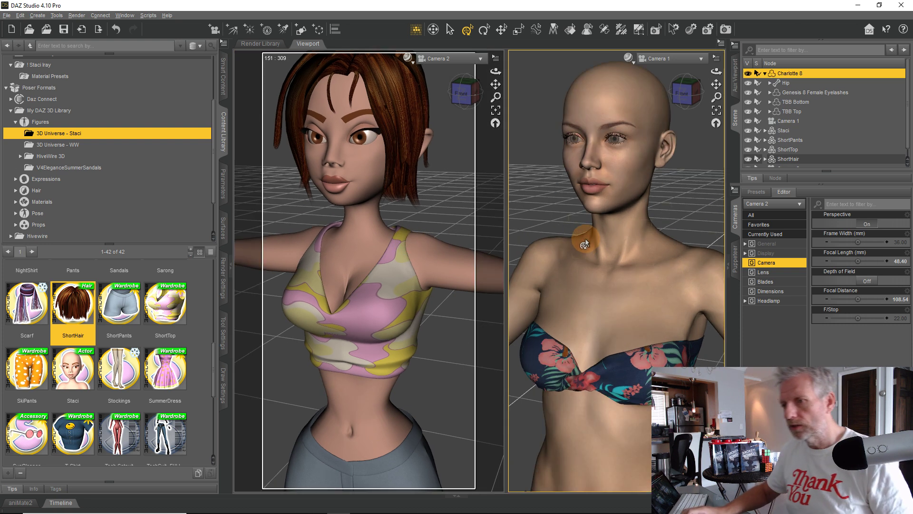
Set the render dimension preset to Golden Ratio - Portrait (1:1.61803) instead of the active viewport size.
left_click(222, 281)
left_click(38, 94)
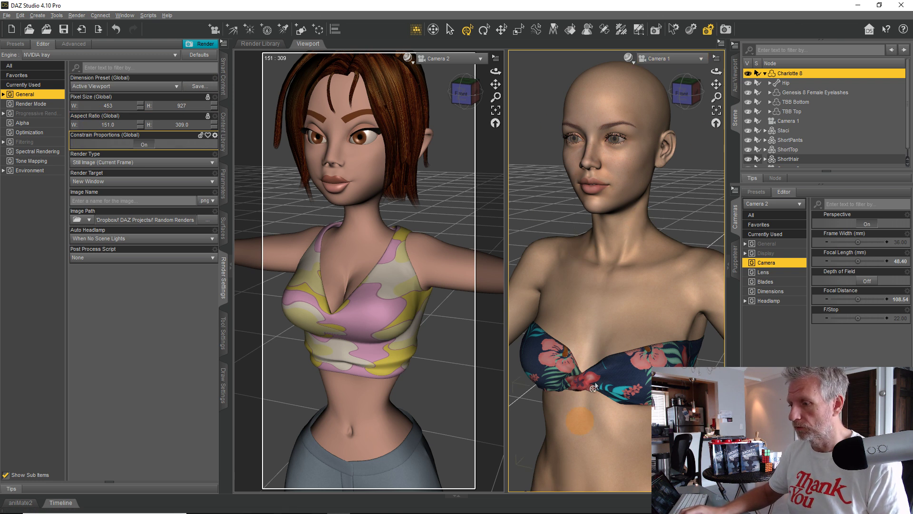
left_click(355, 298)
left_click(603, 280)
left_click(419, 297)
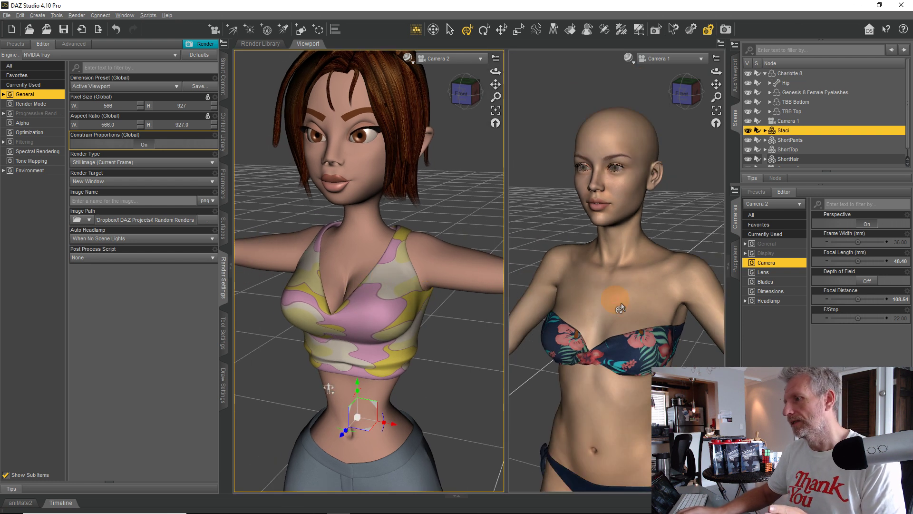
left_click(620, 306)
left_click(422, 302)
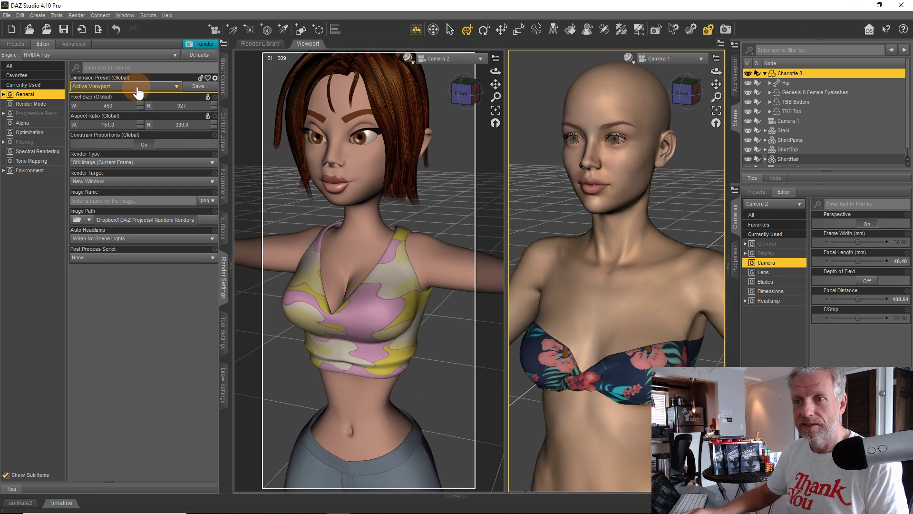
left_click(138, 89)
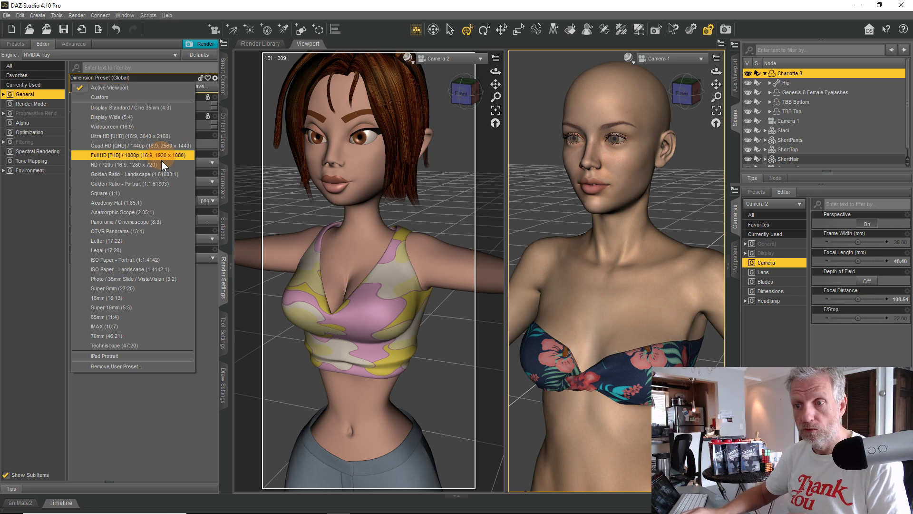
left_click(175, 183)
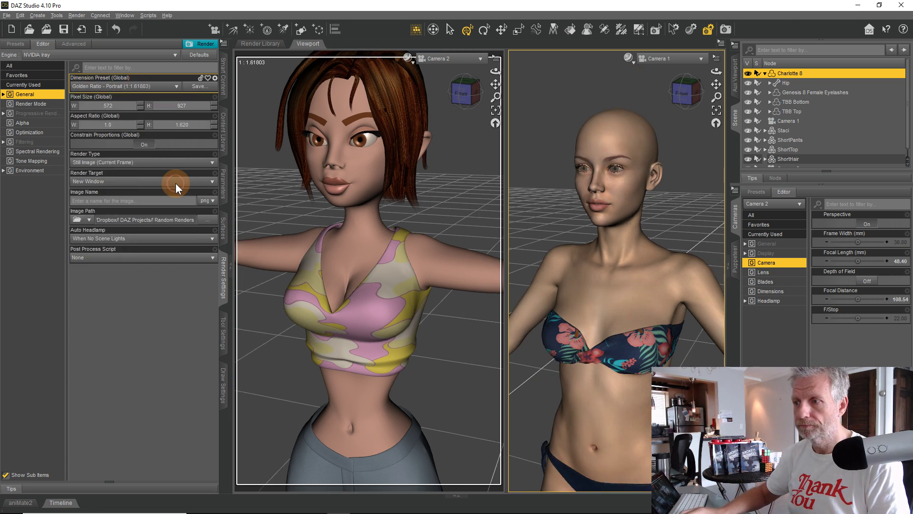
Activate each camera view in turn to check the framing of both figures at the portrait aspect ratio.
left_click(609, 241)
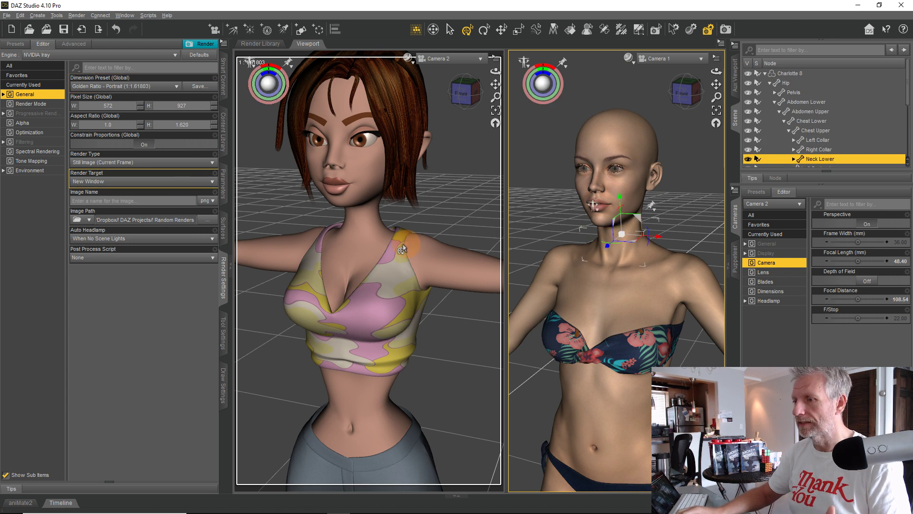
left_click(395, 241)
left_click(617, 265)
left_click(397, 264)
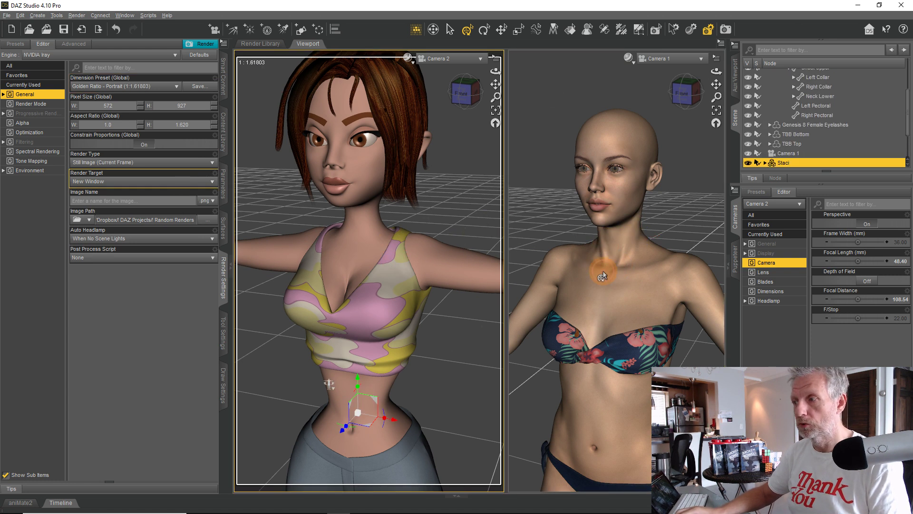
left_click(382, 276)
left_click(579, 279)
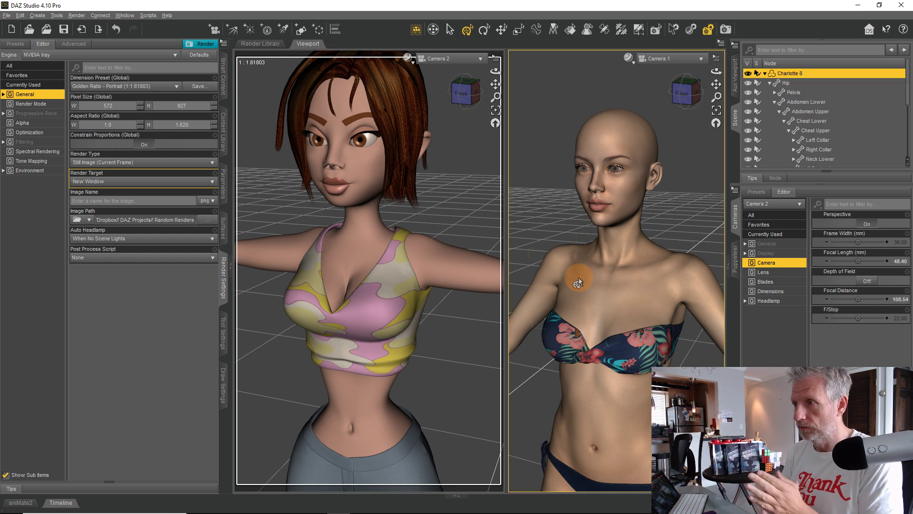
Bring the Camera 1 view slightly closer to Charlotte 8 and set the draw style of both camera views to NVIDIA Iray.
scroll(593, 269, "up", 2)
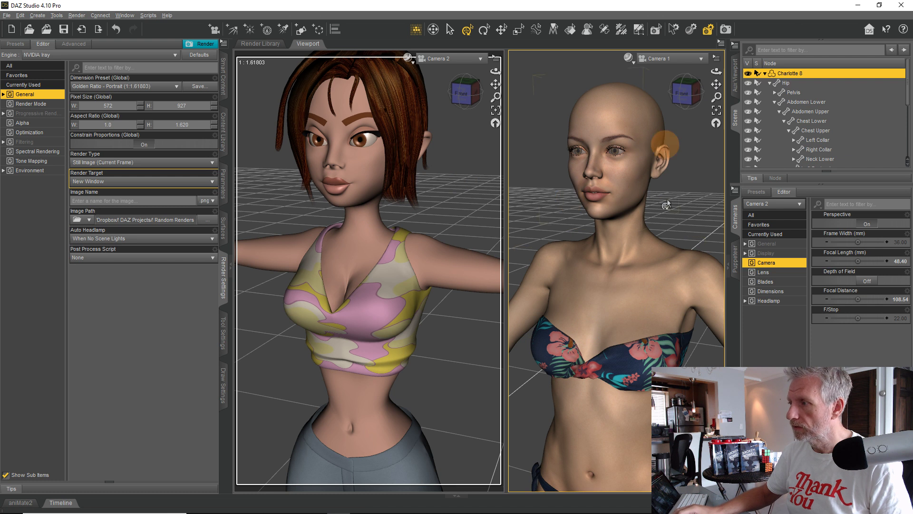
left_click(633, 60)
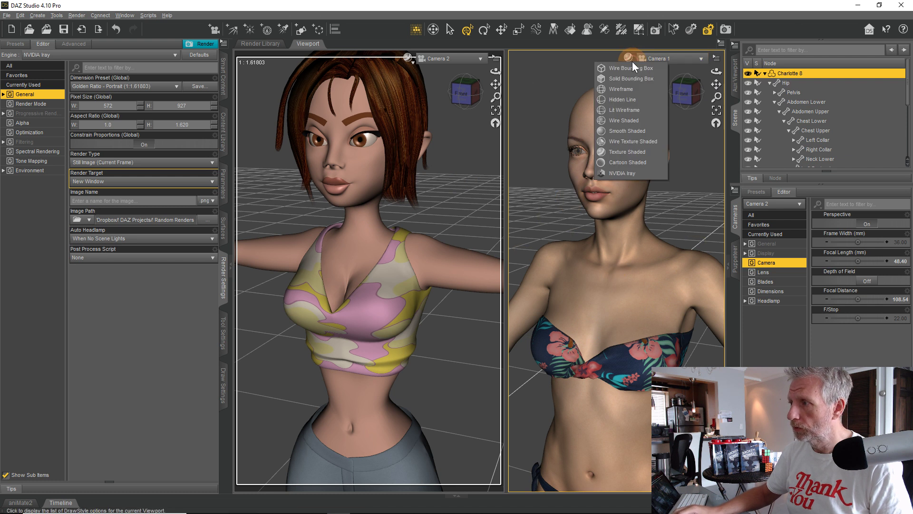
left_click(629, 167)
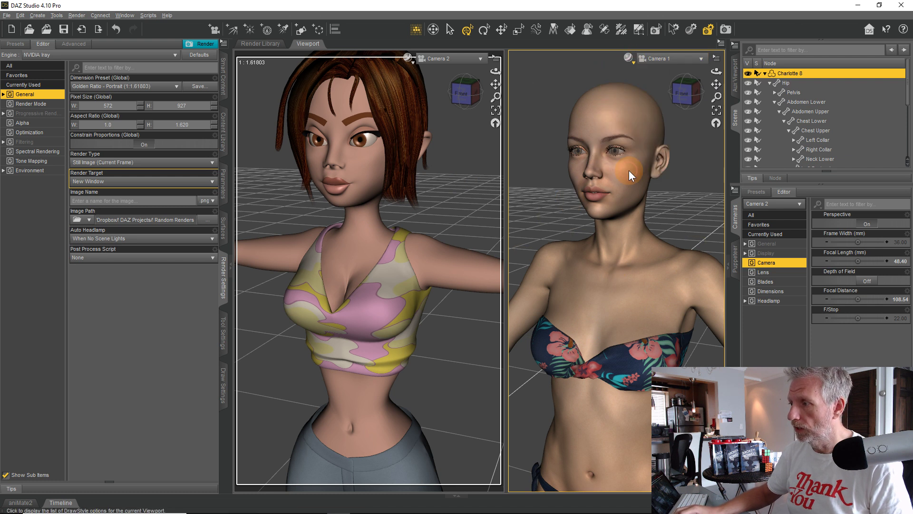
left_click(409, 58)
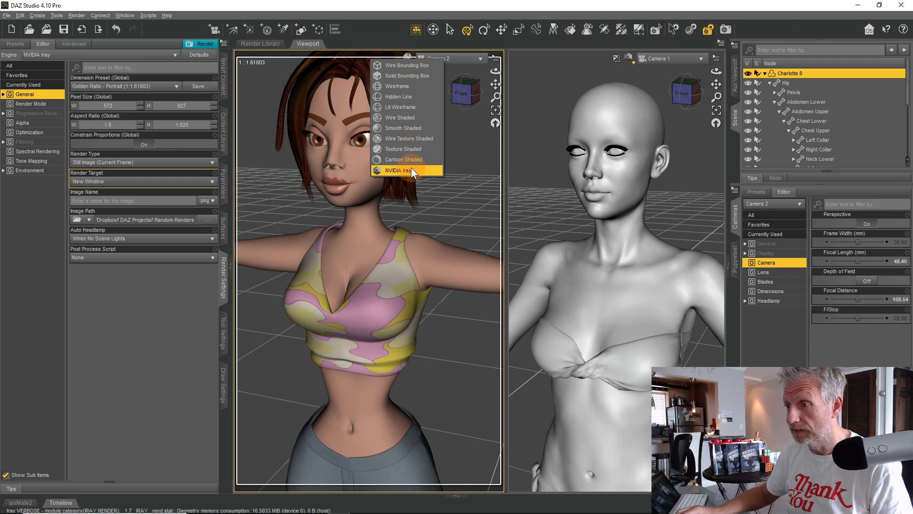
left_click(411, 167)
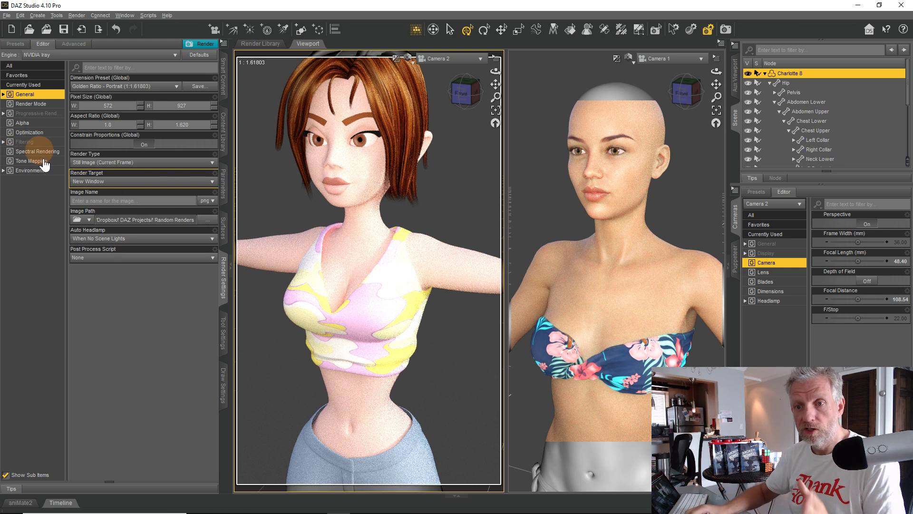
Show the Environment render settings and set the Headlamp Mode of Camera 1 to Off.
left_click(30, 170)
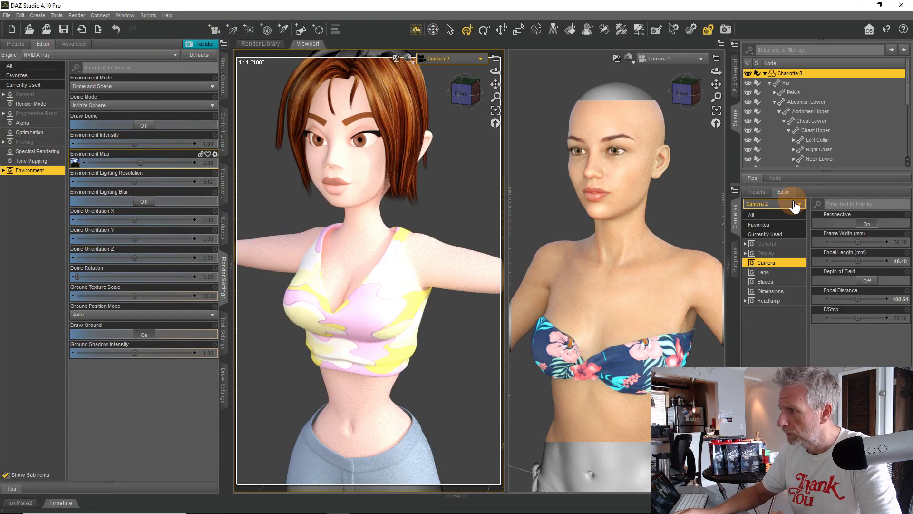
left_click(795, 206)
left_click(777, 216)
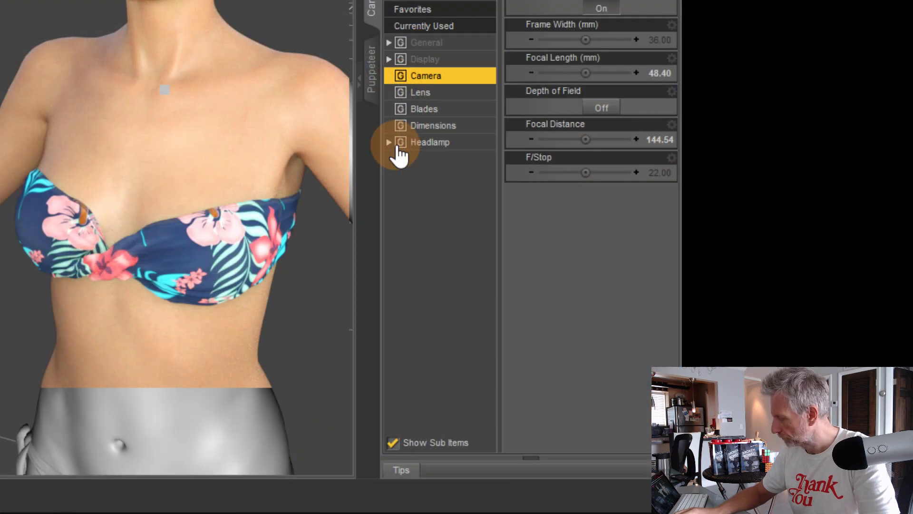
left_click(389, 142)
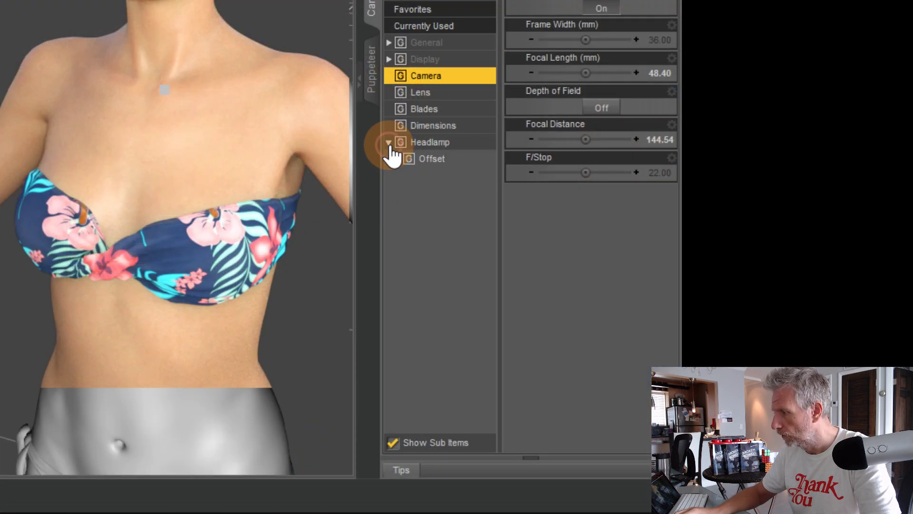
left_click(443, 145)
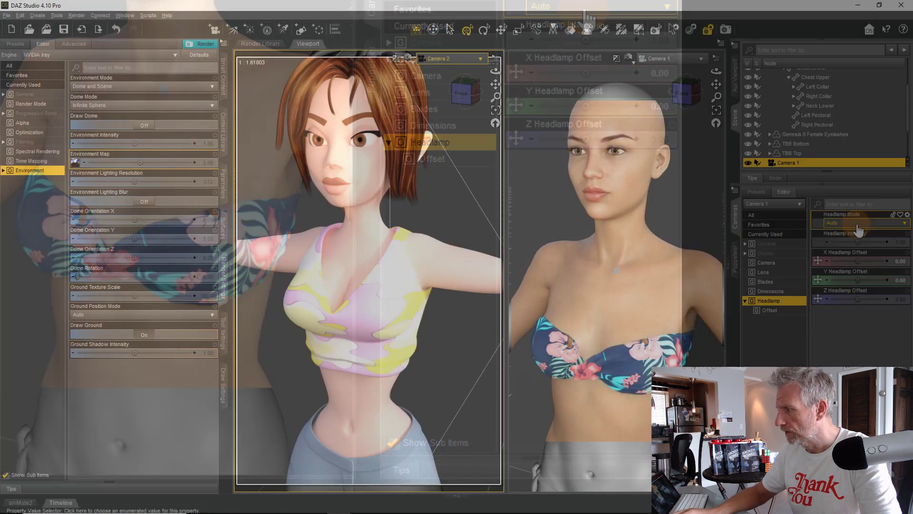
left_click(857, 224)
left_click(844, 252)
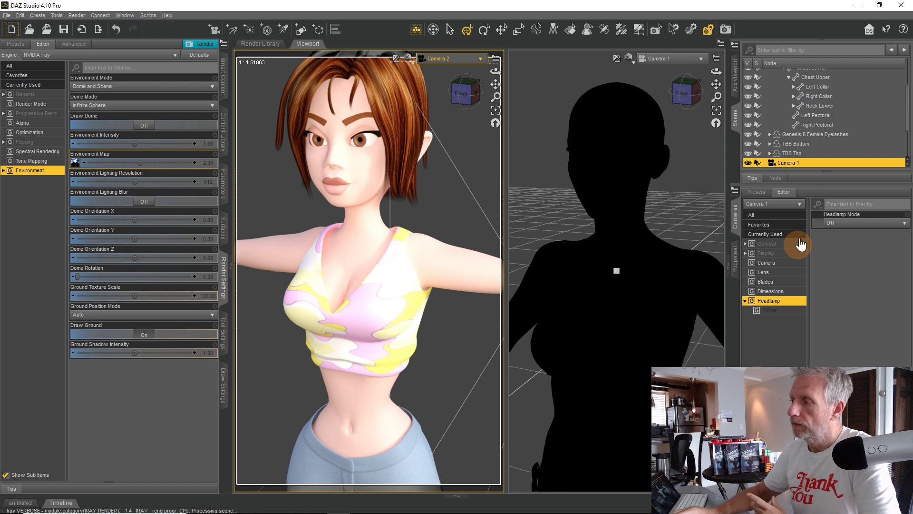
Set the Headlamp Mode of Camera 2 to Off.
left_click(778, 205)
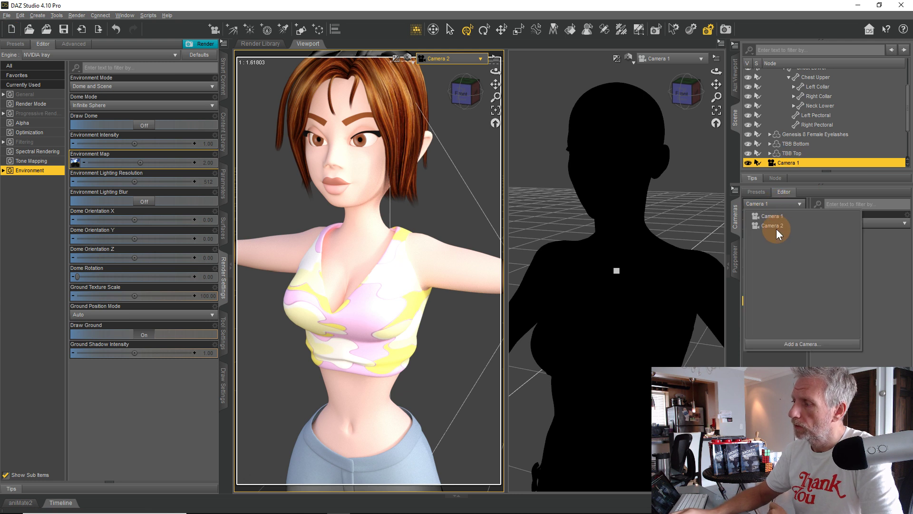
left_click(773, 225)
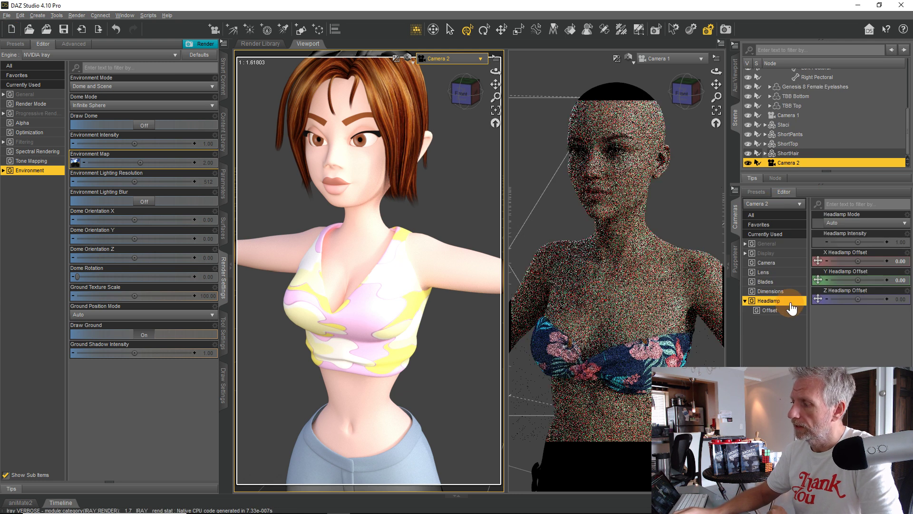
left_click(844, 223)
left_click(839, 251)
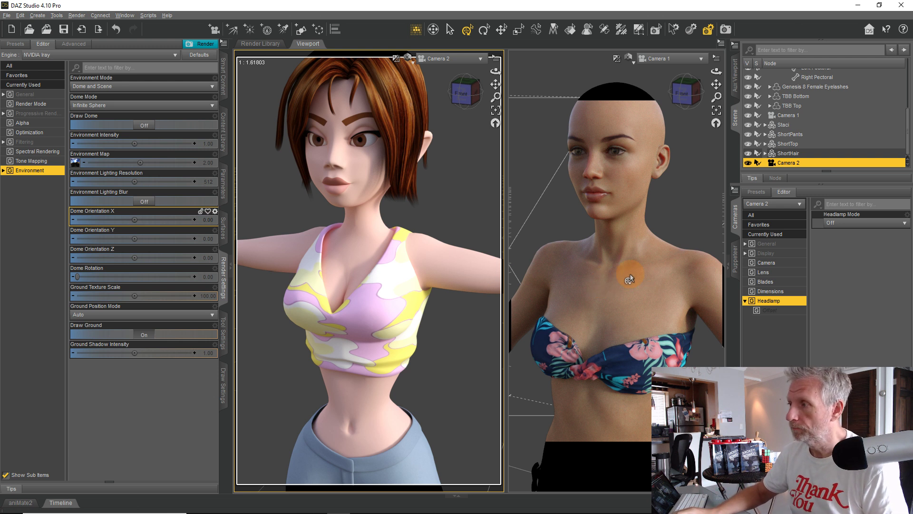
Try to set the draw style of the Camera 1 view to Texture Shaded.
left_click(628, 57)
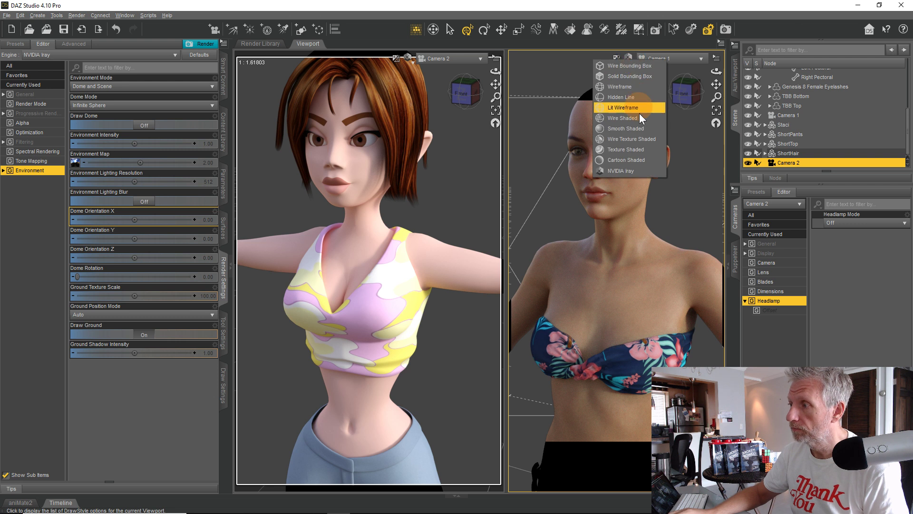
left_click(641, 148)
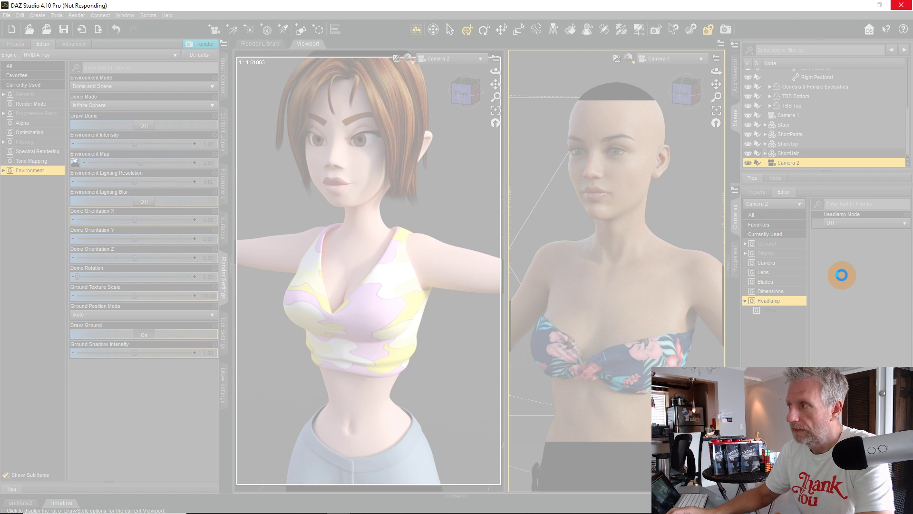
Switch to the Photos window showing 1910 Staci Iray TN.jpg and close it.
mouse_move(354, 513)
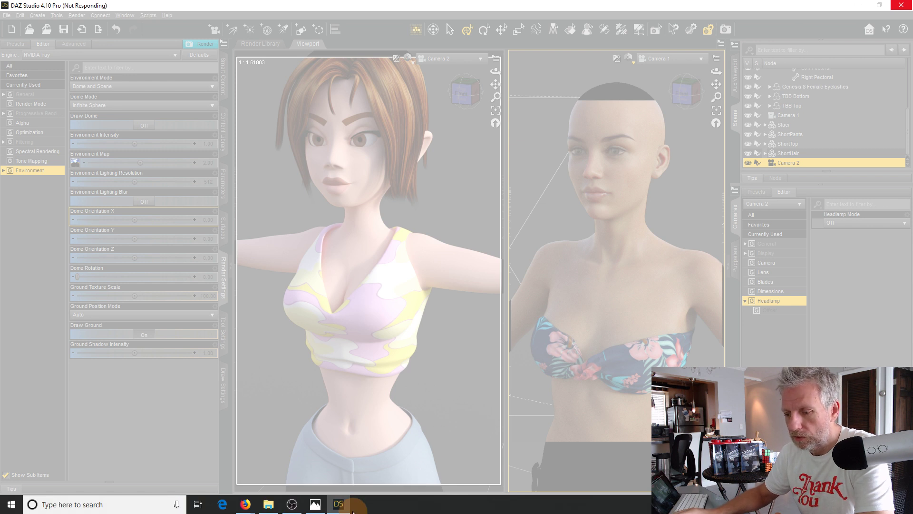
left_click(314, 507)
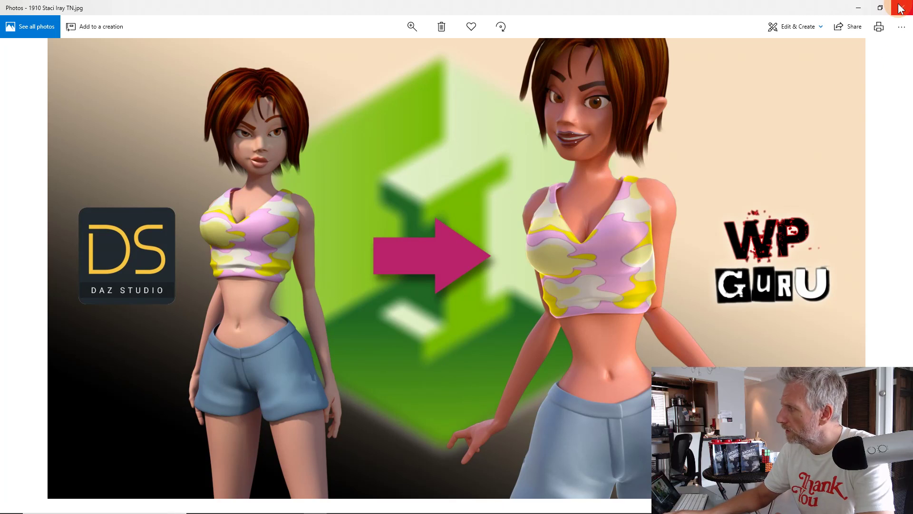
left_click(901, 8)
Check the DAZ Studio application's process status in Task Manager, then close Task Manager.
mouse_move(319, 509)
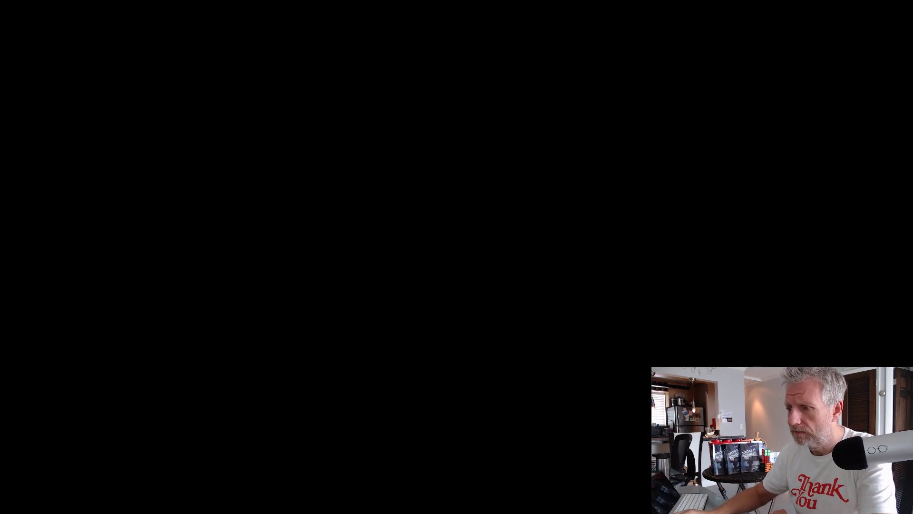
left_click(468, 224)
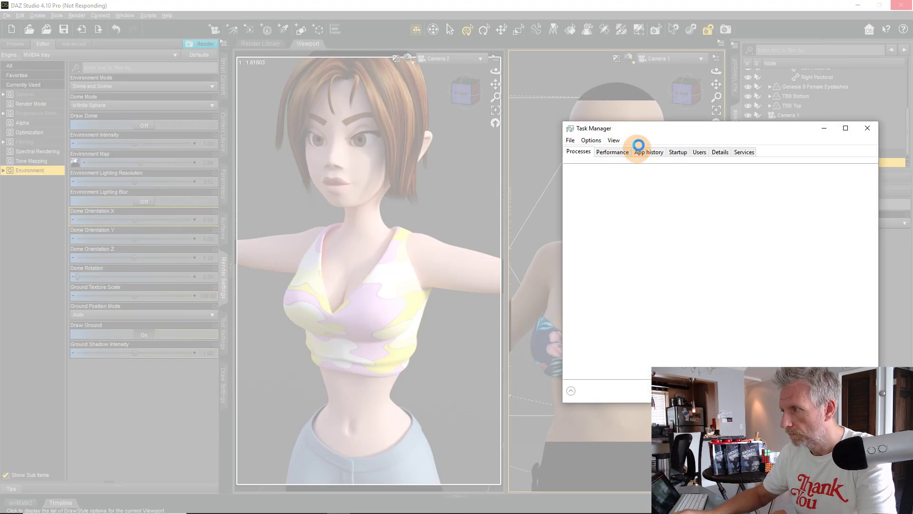
left_click_drag(655, 135, 424, 111)
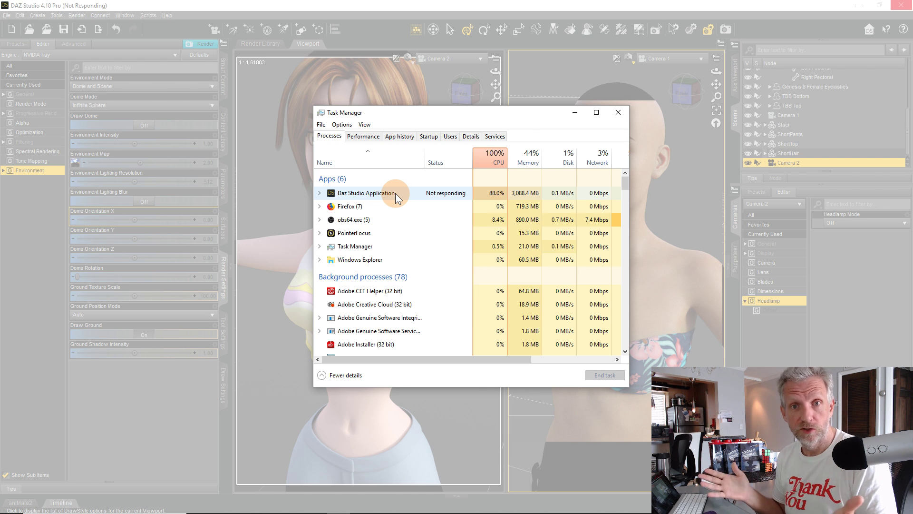
left_click(618, 112)
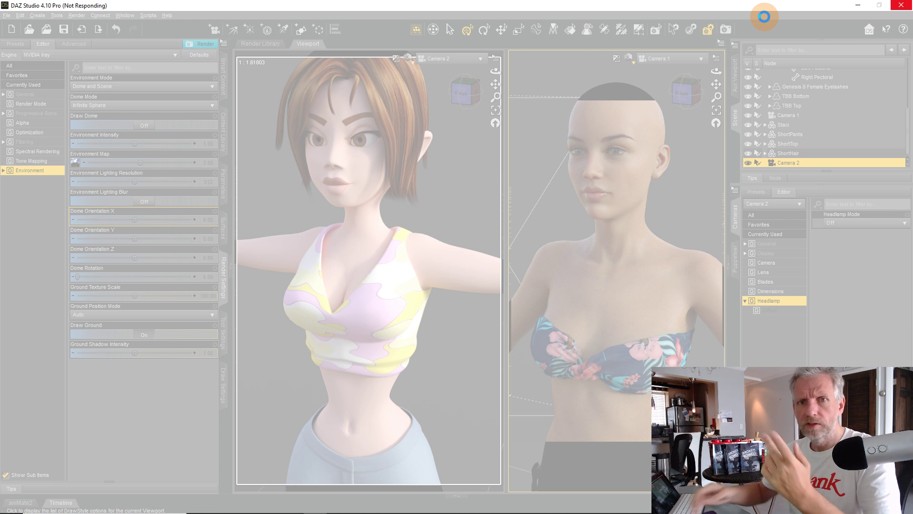
Switch to Firefox and browse The Girls From T.N.A. home page down to the list of stories.
mouse_move(250, 510)
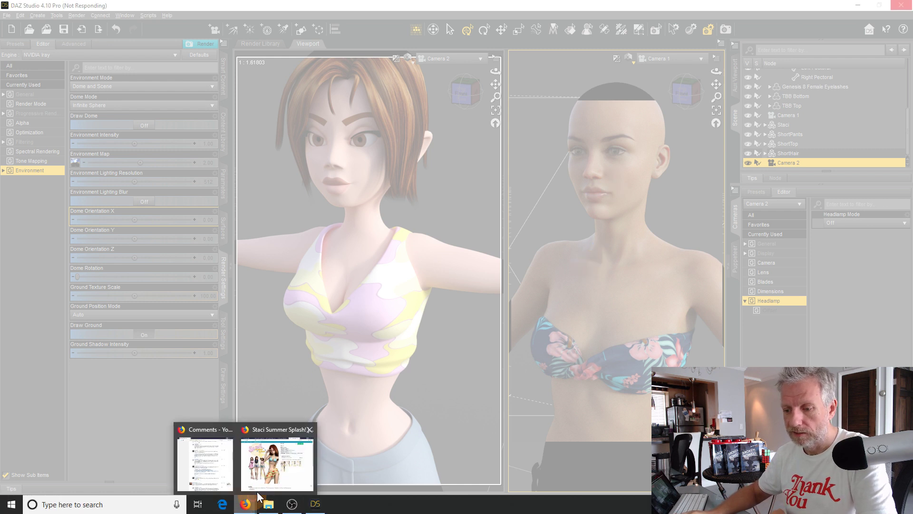
mouse_move(202, 450)
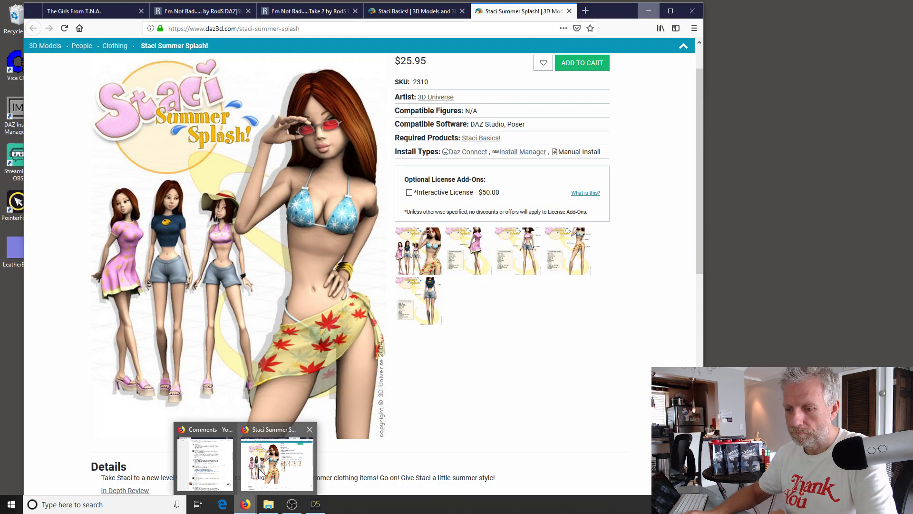
left_click(259, 473)
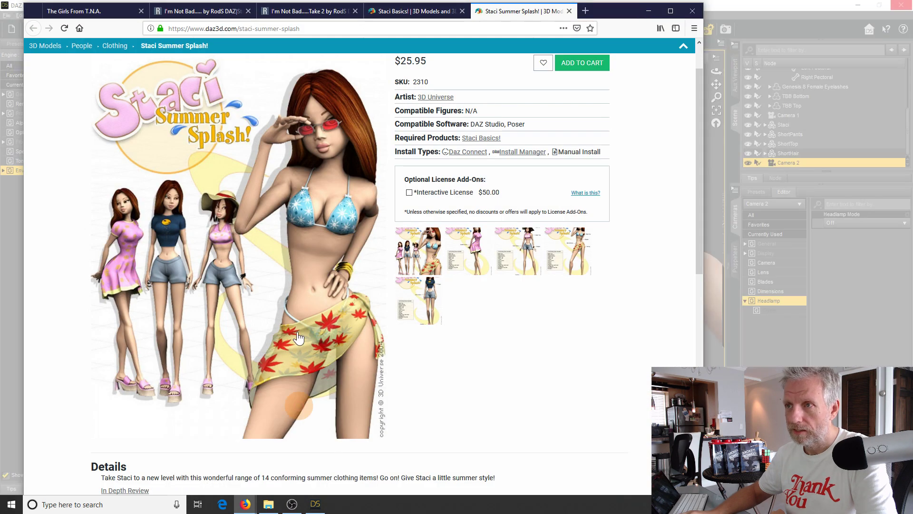
left_click(99, 13)
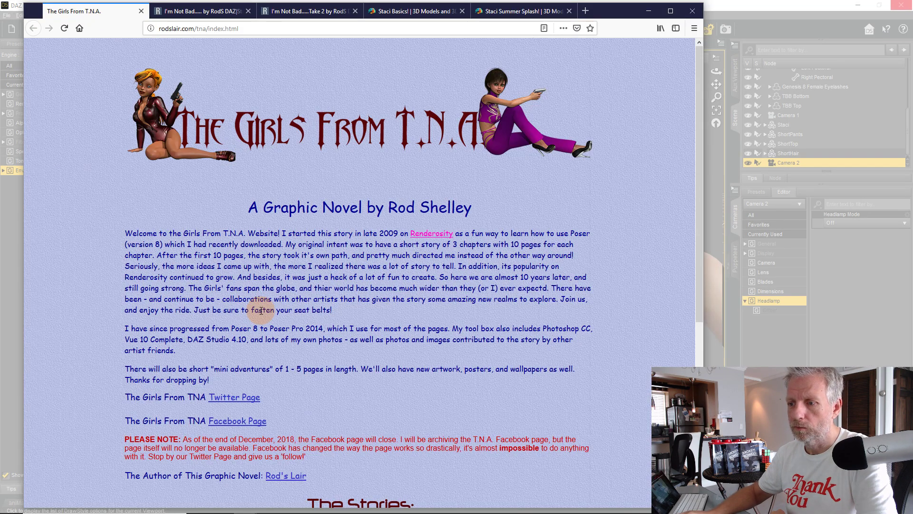
scroll(261, 311, "down", 5)
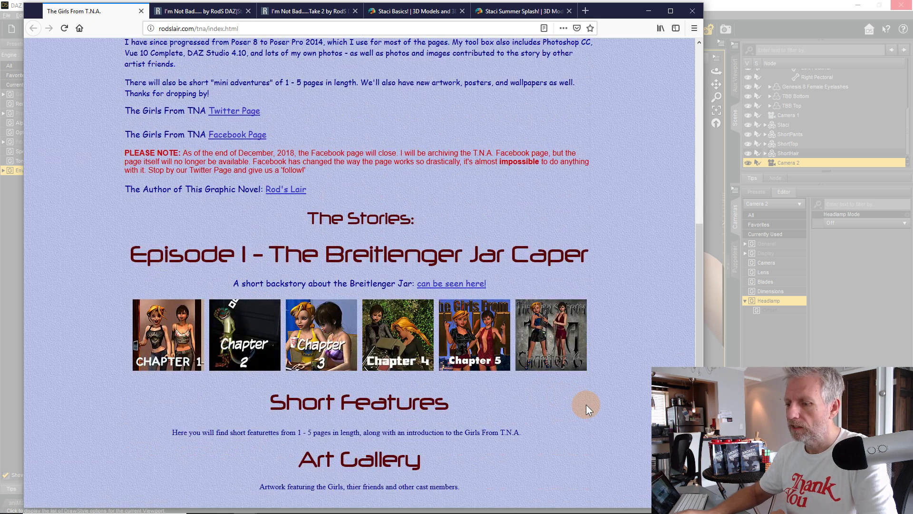
Open Chapter 6 of the graphic novel and look through the Prologue 1 page to its end.
left_click(551, 354)
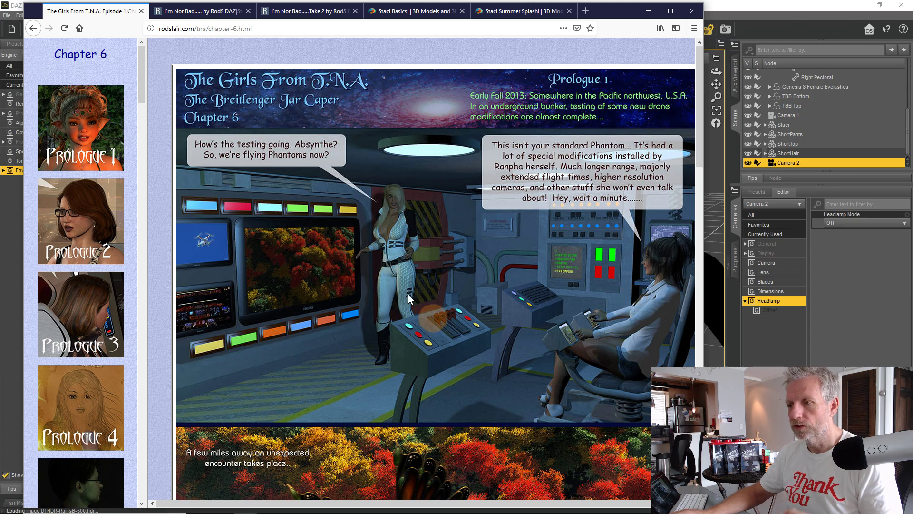
scroll(523, 268, "down", 6)
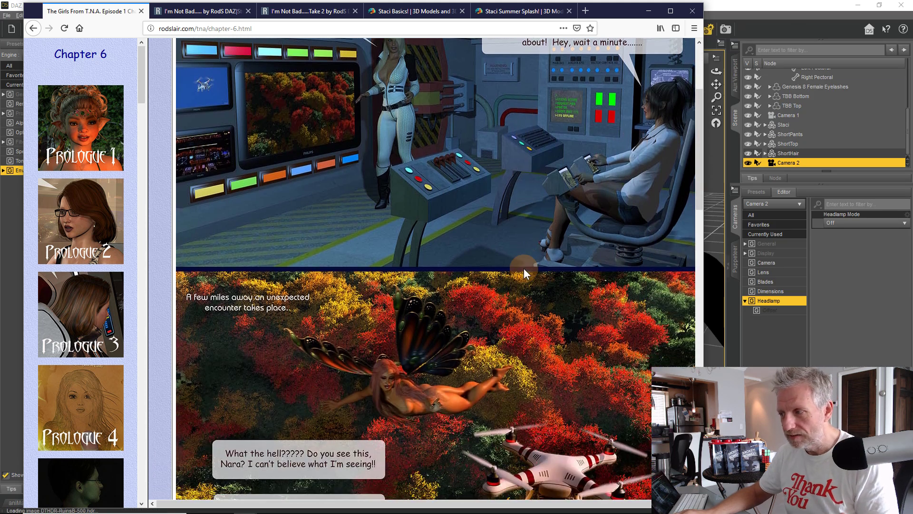
scroll(524, 268, "down", 6)
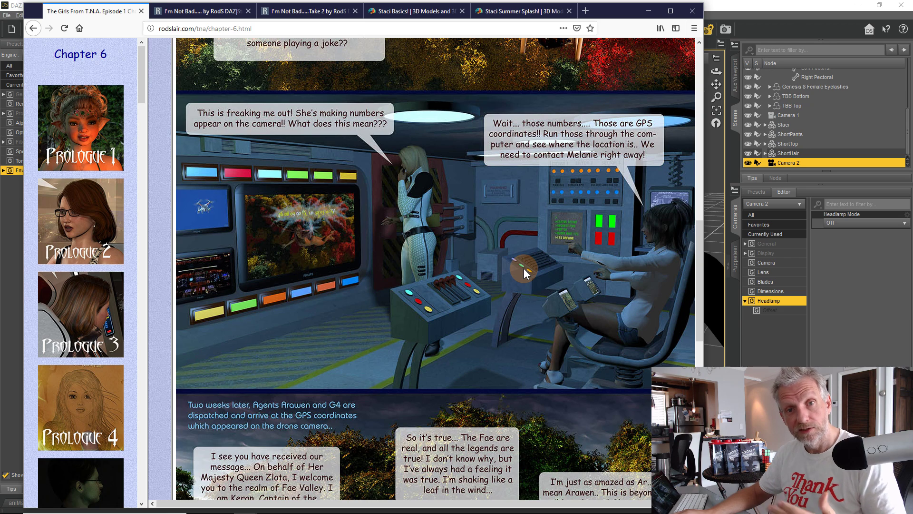
scroll(524, 269, "down", 6)
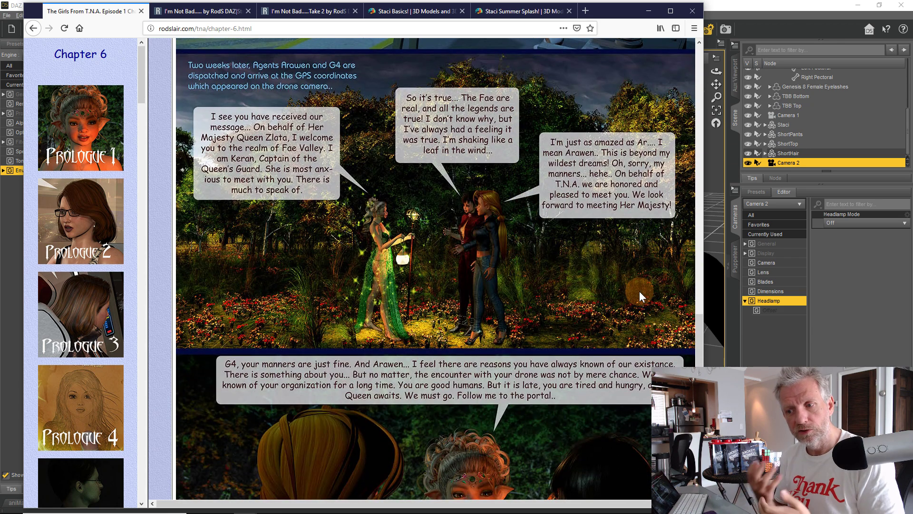
scroll(640, 292, "down", 4)
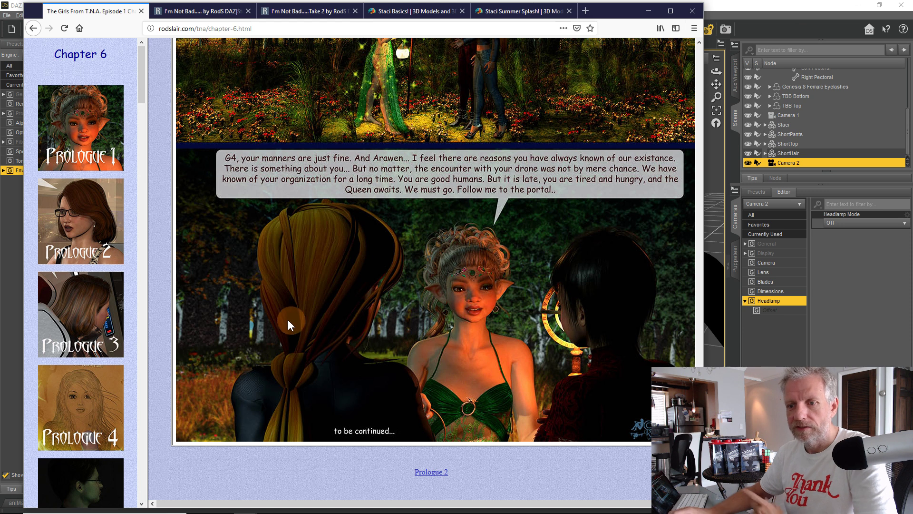
Go back to the story list, view pages 1 and 3 of Chapter 1, and minimize the browser.
left_click(30, 33)
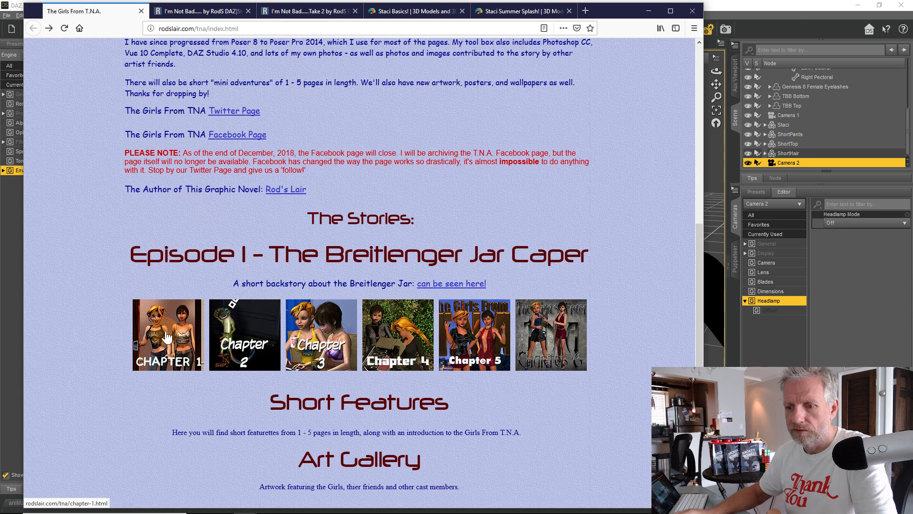
left_click(166, 335)
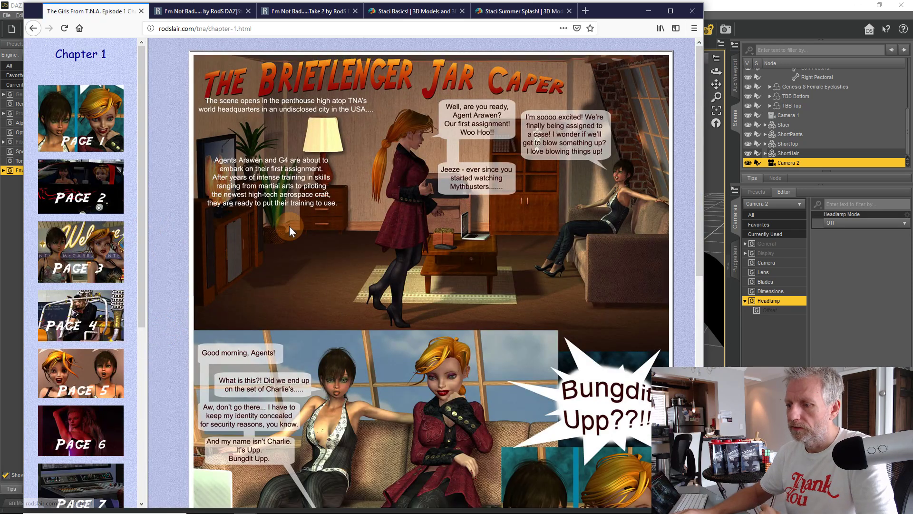
scroll(289, 226, "down", 10)
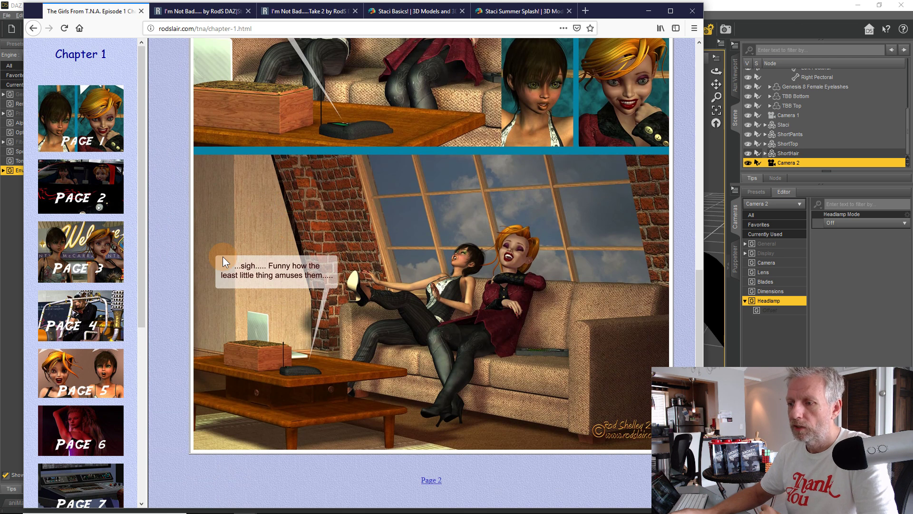
left_click(75, 261)
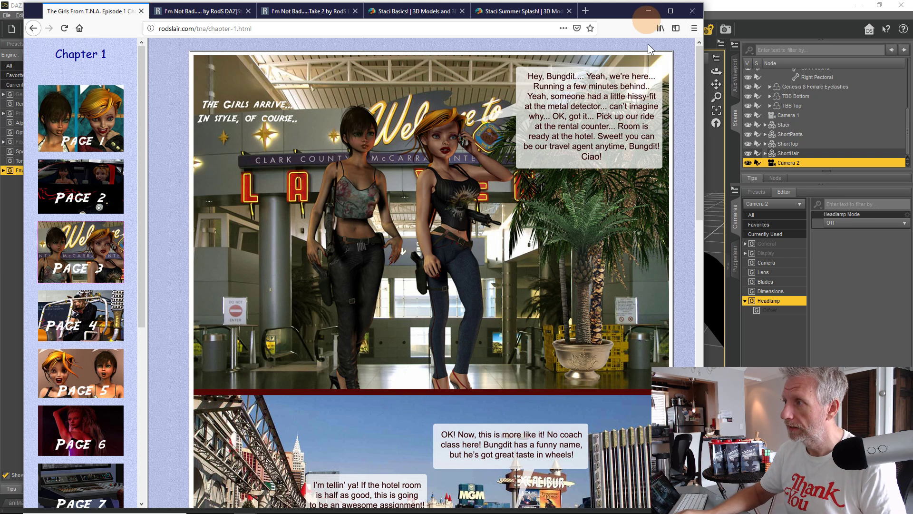
left_click(647, 10)
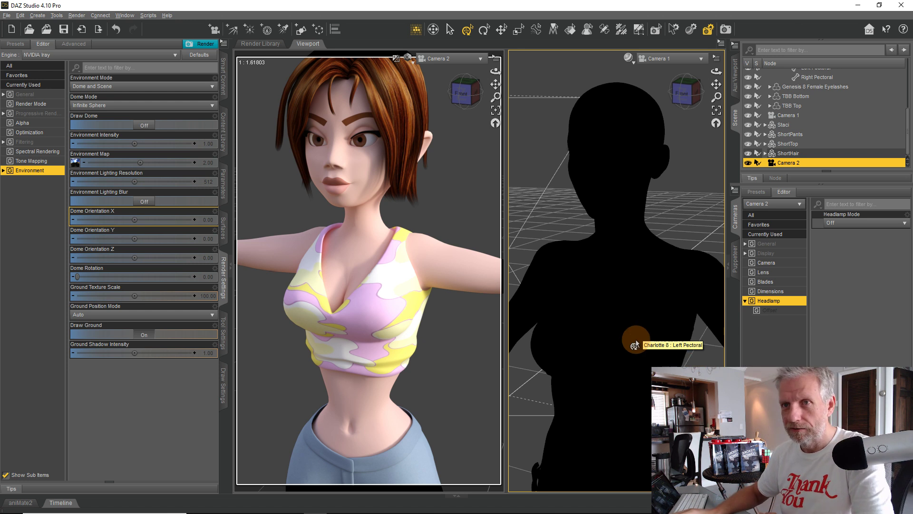
Save the scene as Skin Conversion in the ! DAZ Projects folder as a DSON User File.
left_click(6, 15)
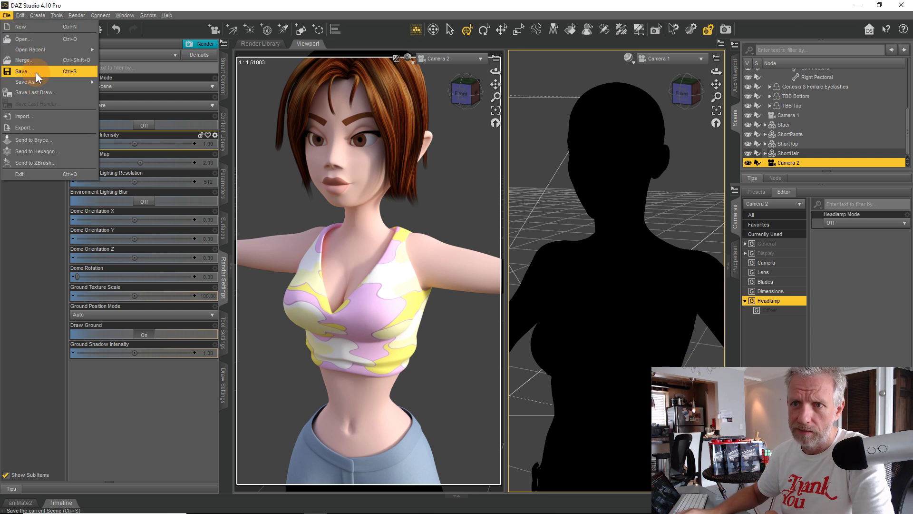
mouse_move(47, 81)
left_click(119, 86)
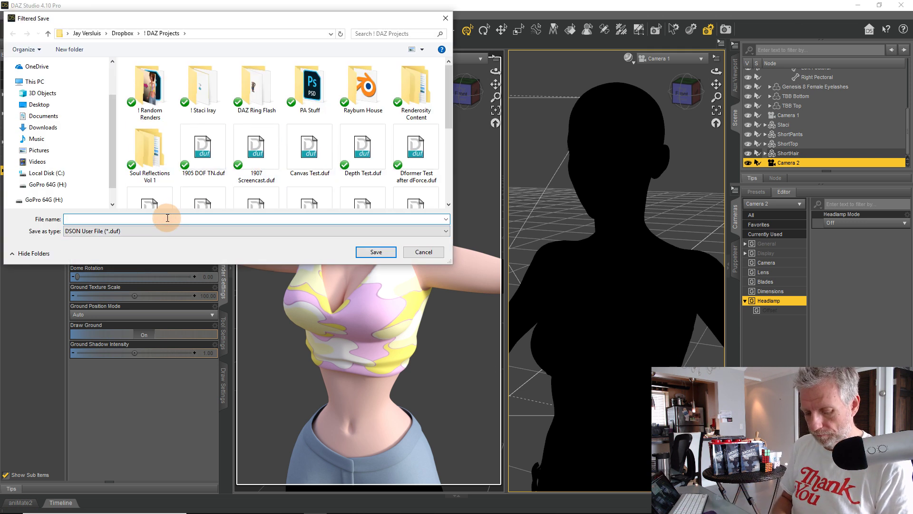
type("Skin Converion")
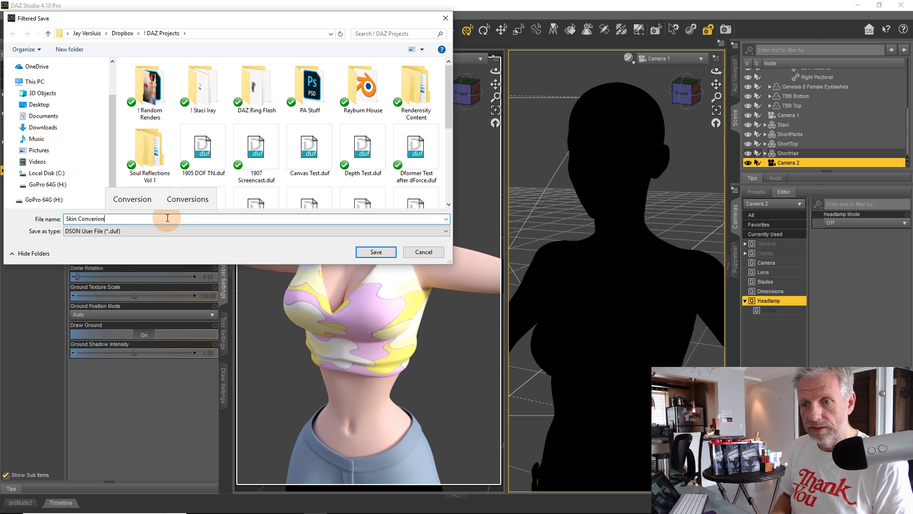
key("BackSpace")
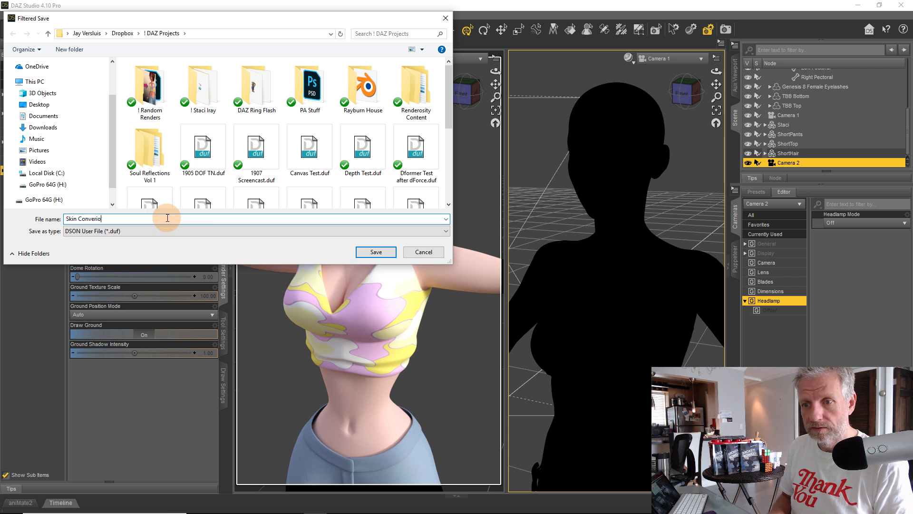
type("ion")
key("Return")
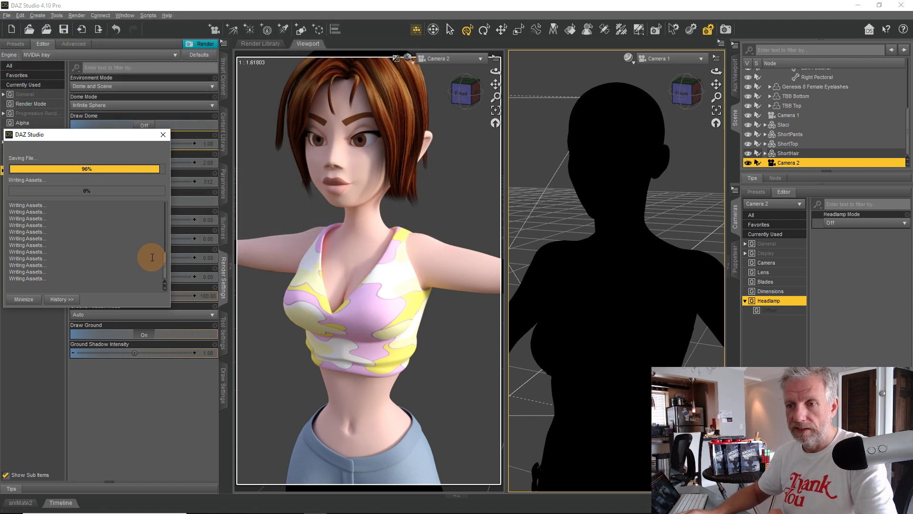
left_click(151, 257)
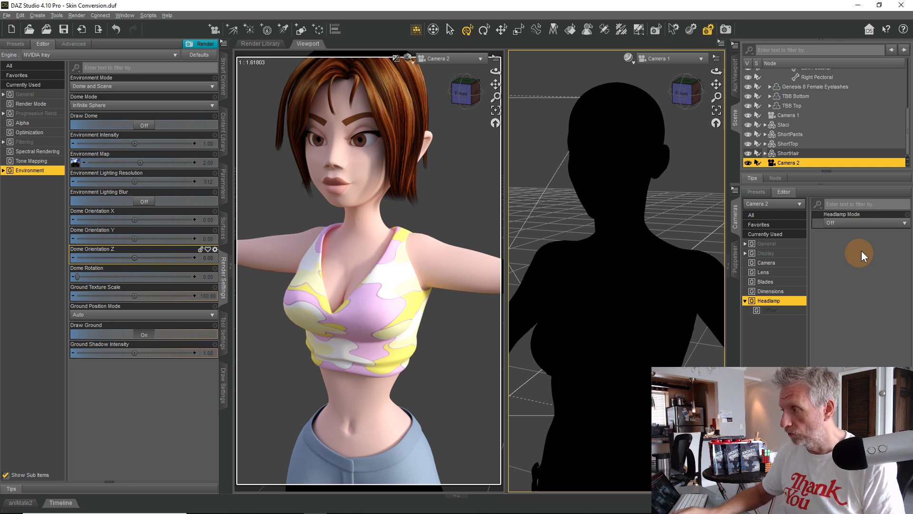
Set the Headlamp Mode of Camera 1 to On.
left_click(786, 209)
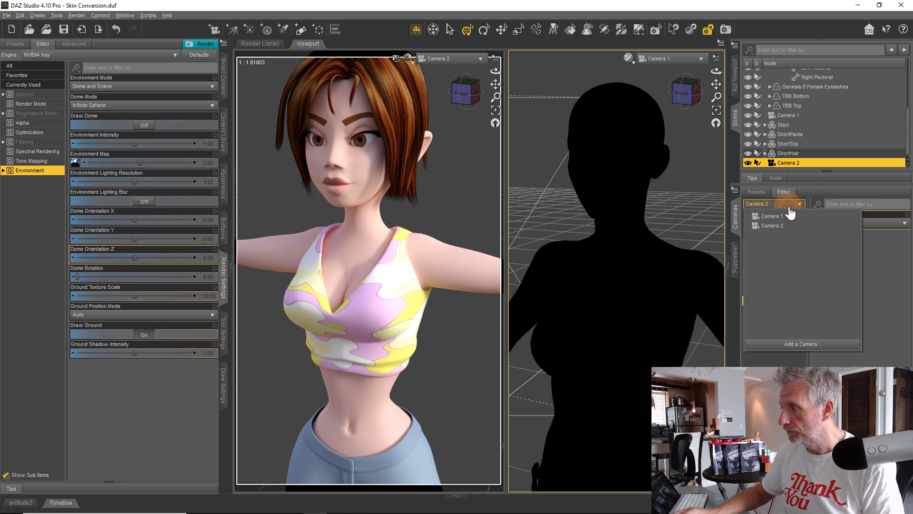
left_click(780, 215)
left_click(868, 223)
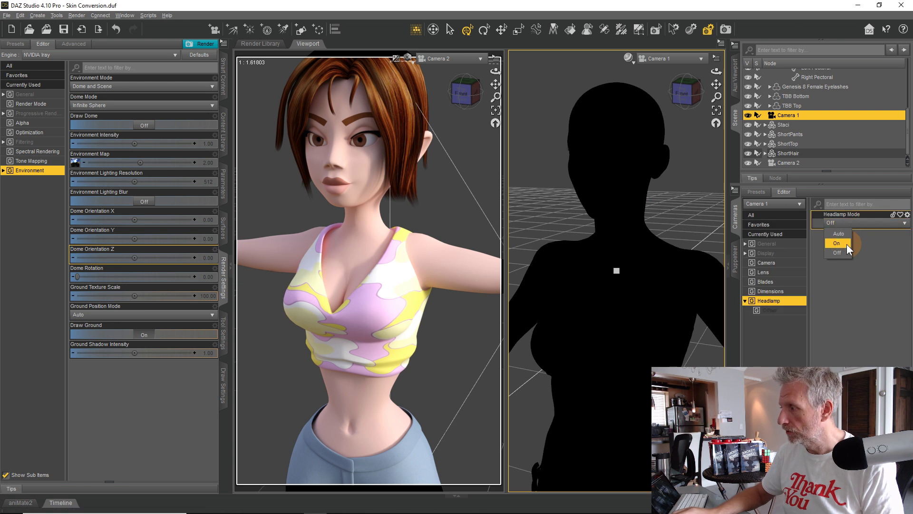
left_click(843, 244)
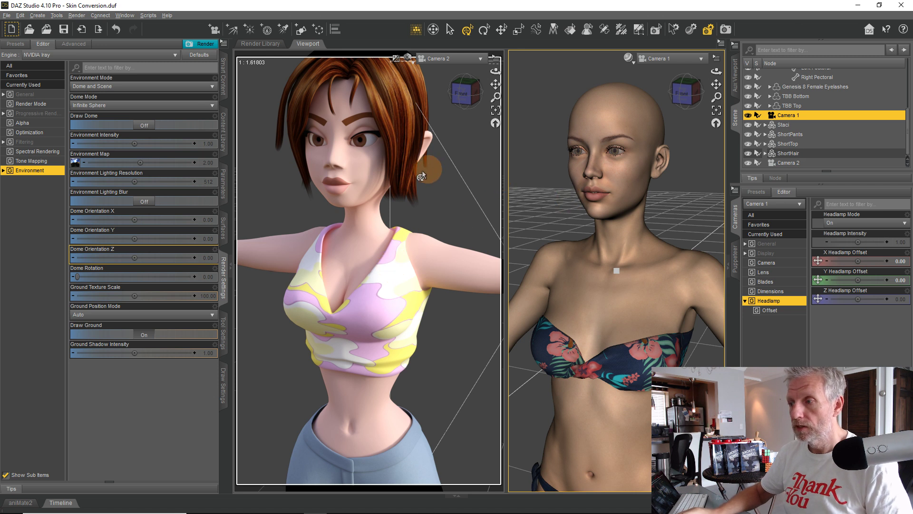
Collapse the Charlotte 8 hierarchy and select Staci, ShortPants, ShortTop and ShortHair together in the scene.
scroll(831, 148, "up", 9)
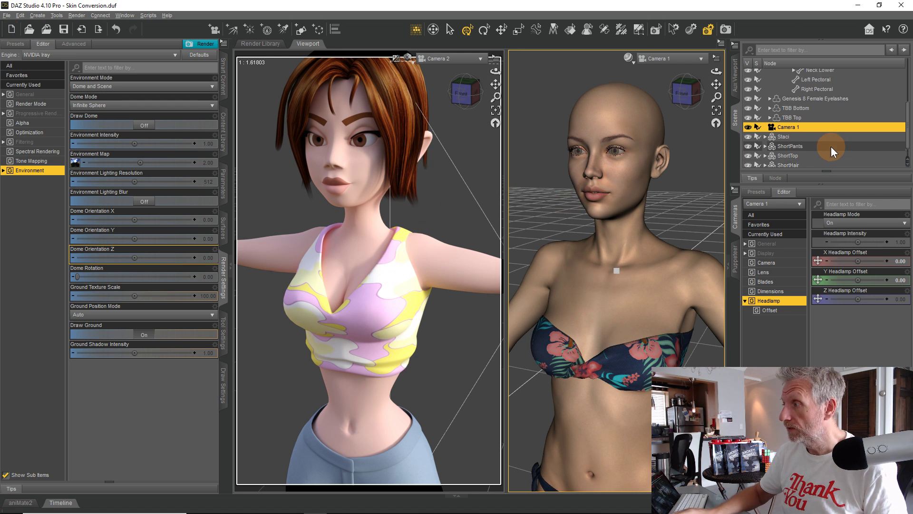
left_click(765, 73)
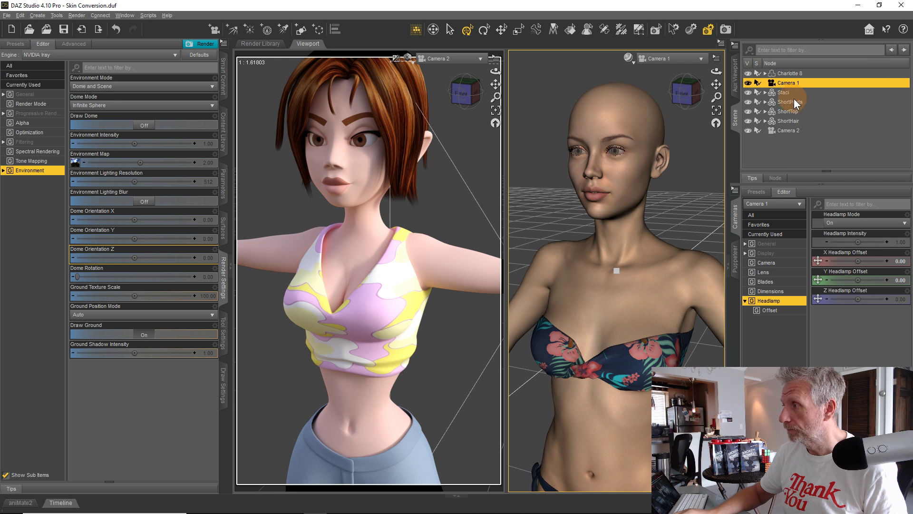
left_click(786, 94)
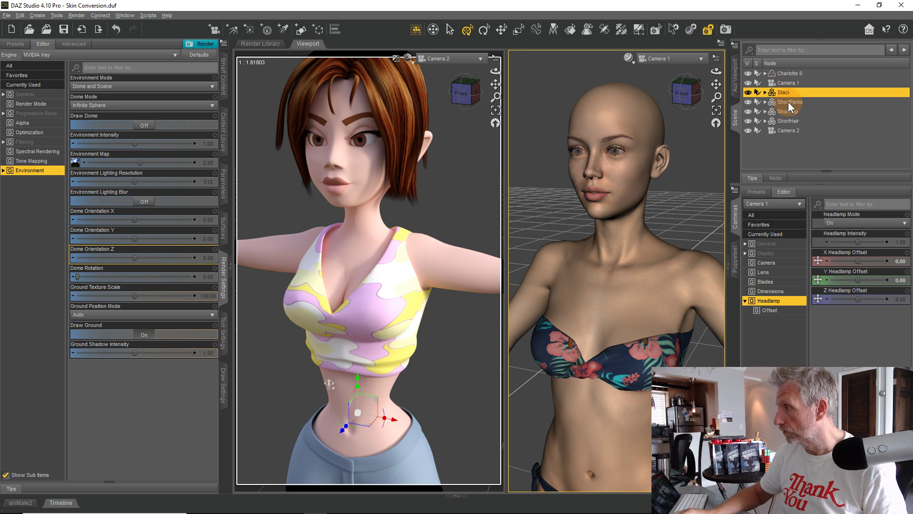
left_click(788, 101, "ctrl")
left_click(798, 113, "ctrl")
left_click(806, 123, "ctrl")
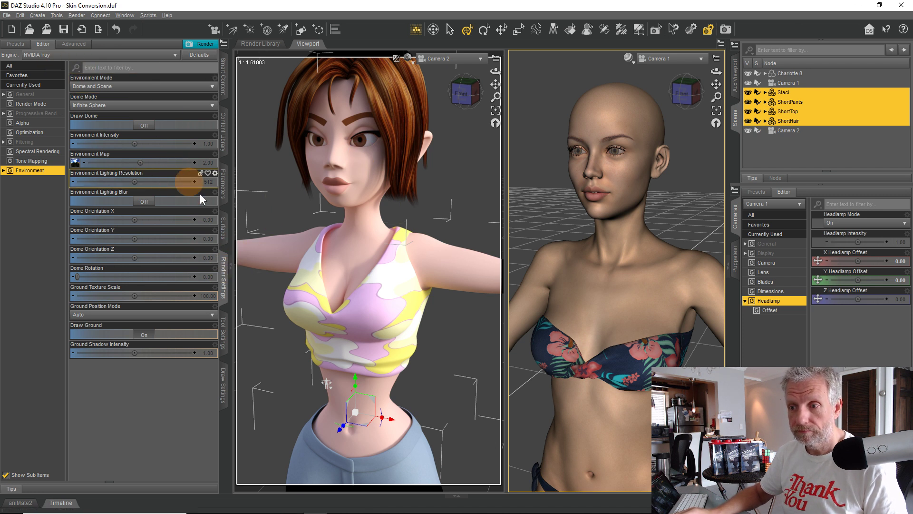
Show the surface settings and select all surfaces of ShortHair, ShortPants, ShortTop and Staci.
left_click(223, 228)
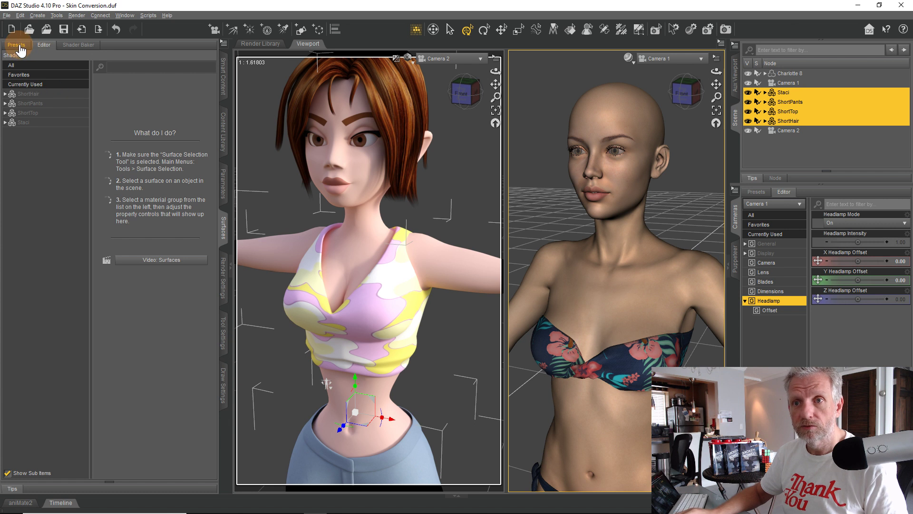
left_click(43, 94)
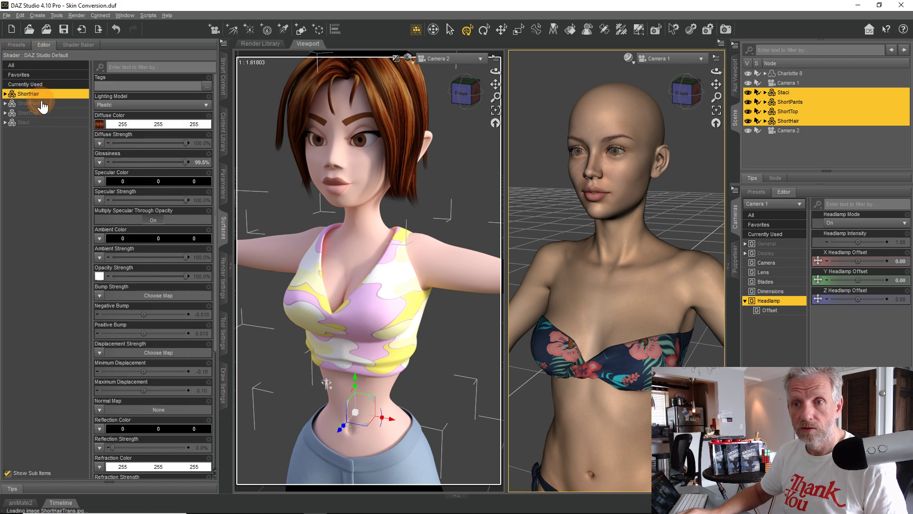
left_click(42, 104, "ctrl")
left_click(43, 115, "ctrl")
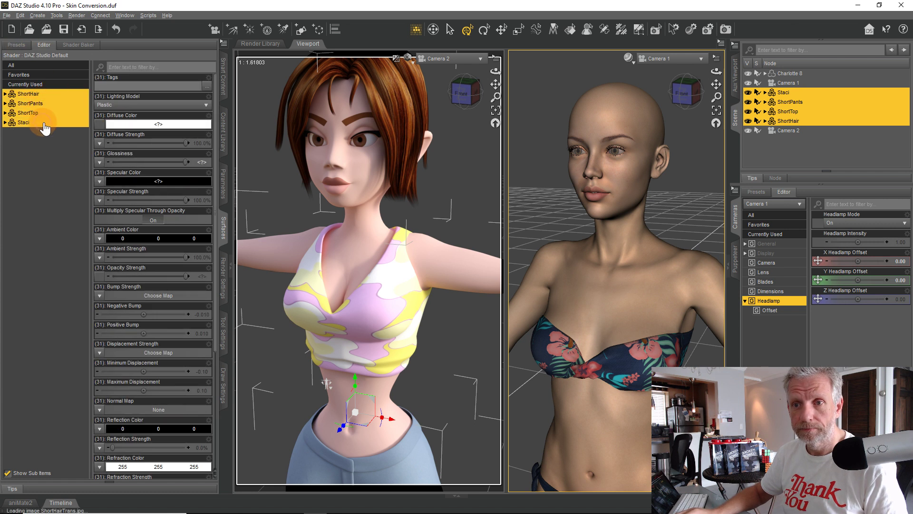
Apply the Iray Uber Base shader preset to all selected surfaces of Staci, her clothes and hair.
left_click(17, 45)
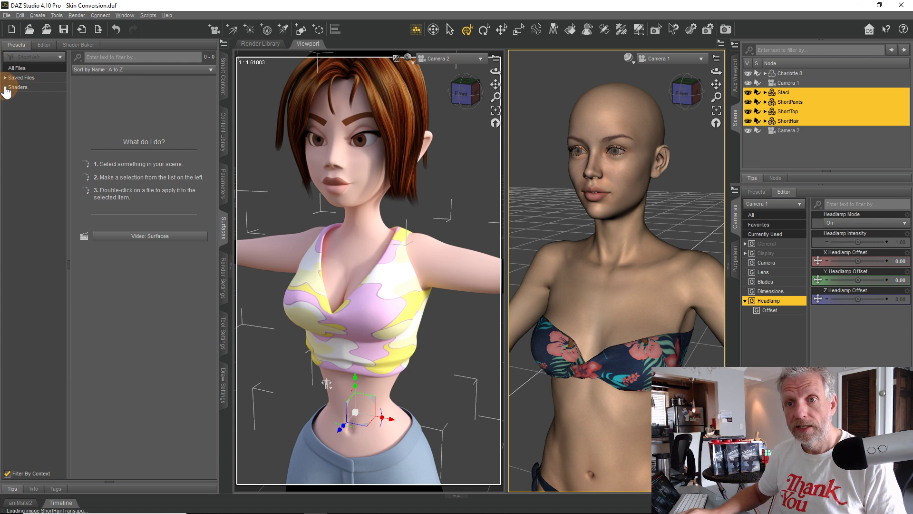
left_click(5, 87)
left_click(27, 116)
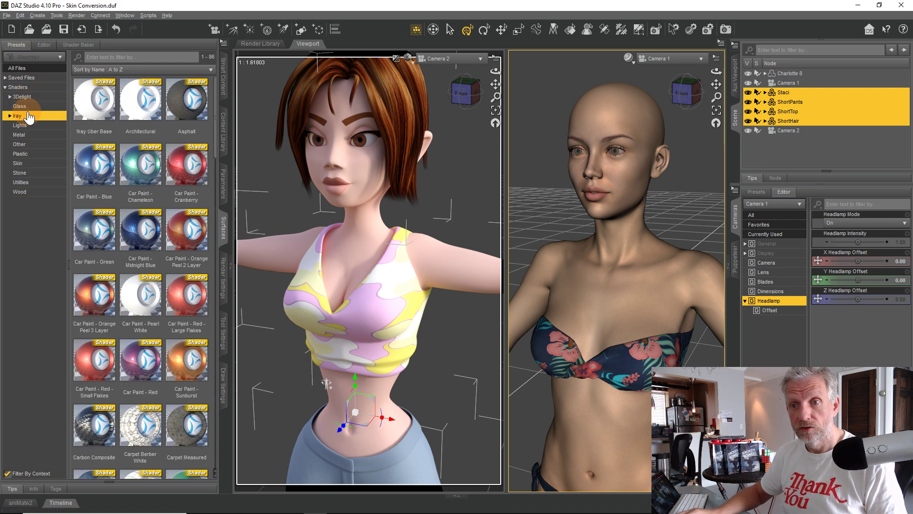
left_click(91, 121)
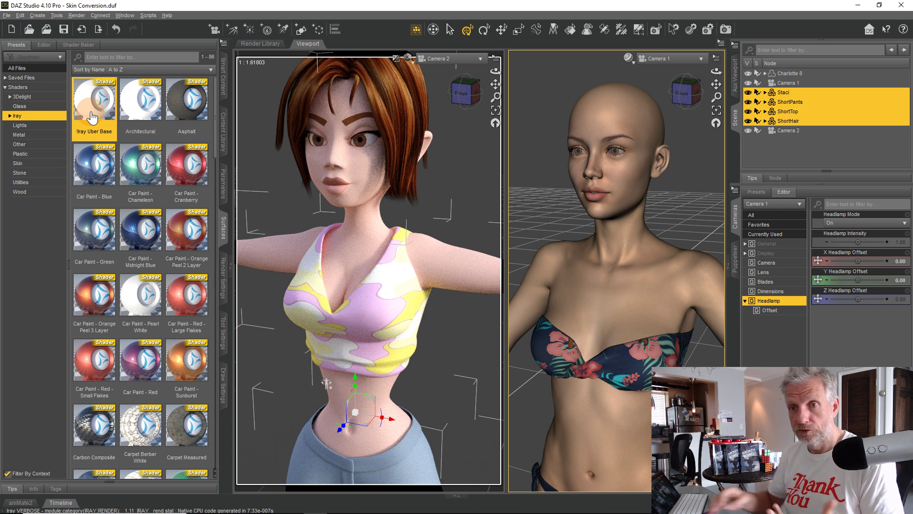
Return to the surface settings, collapse ShortHair, ShortPants and ShortTop, and select only Staci's surfaces.
left_click(44, 45)
left_click(70, 86)
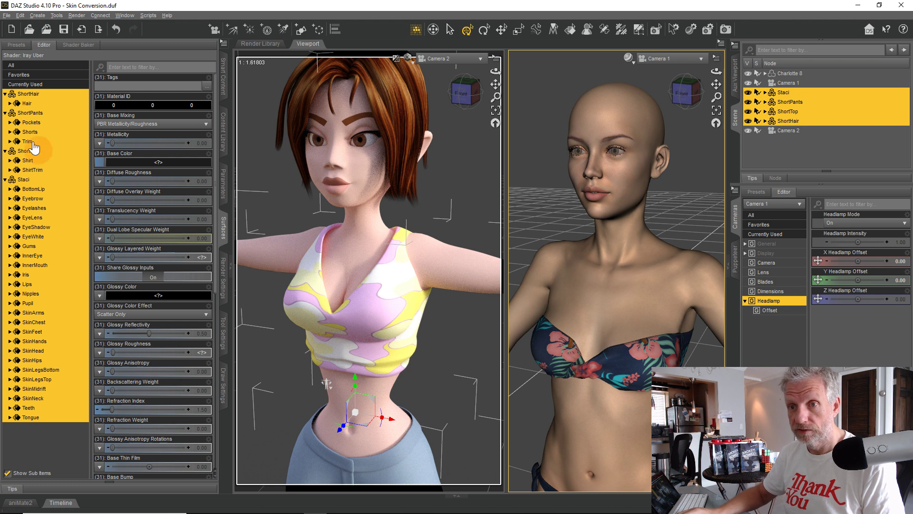
left_click(5, 94)
left_click(5, 103)
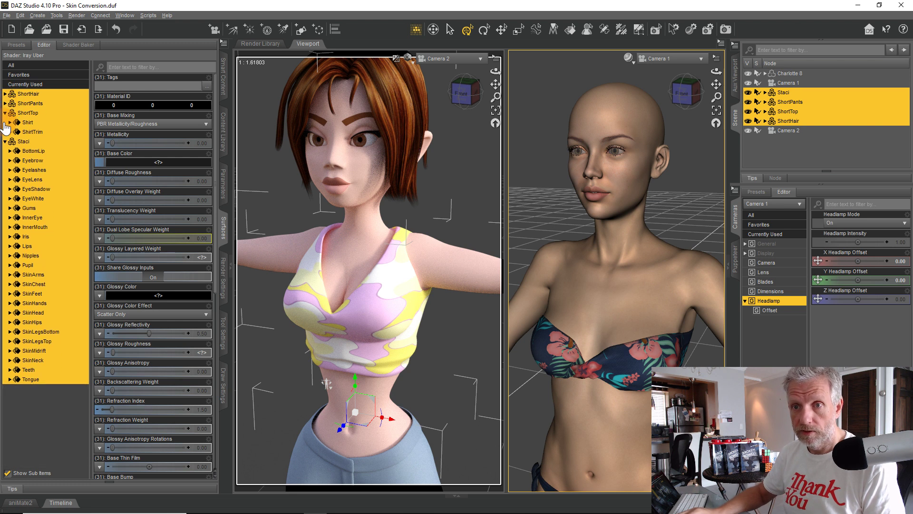
left_click(5, 112)
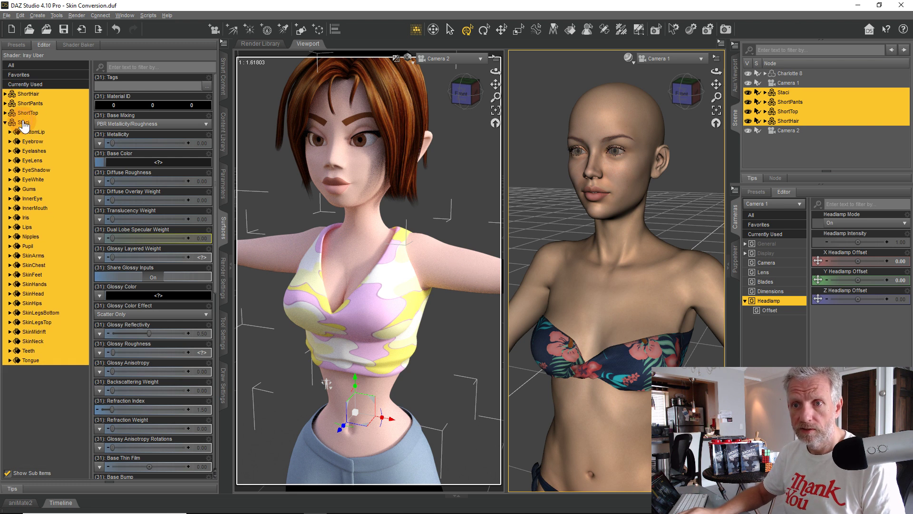
left_click(23, 123)
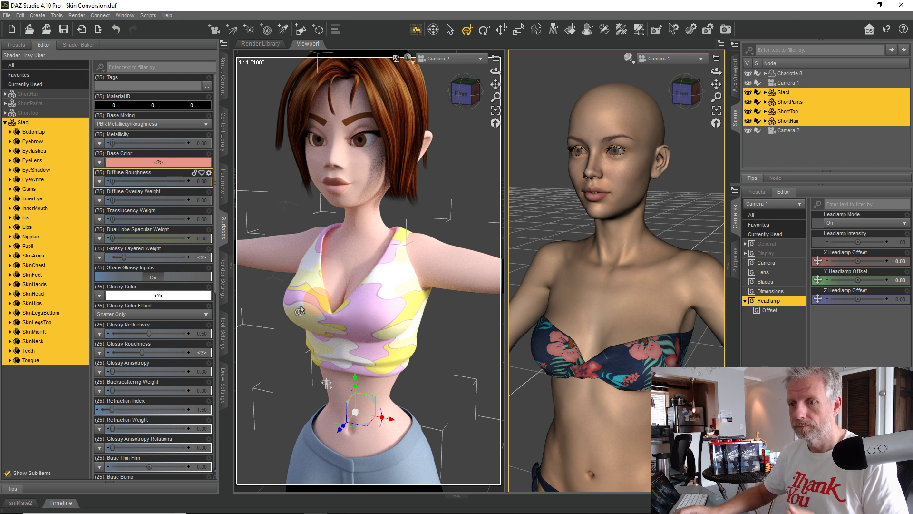
Pick Staci's SkinChest surface on the model with the Surface Selection tool and expand its Base property group.
left_click(570, 32)
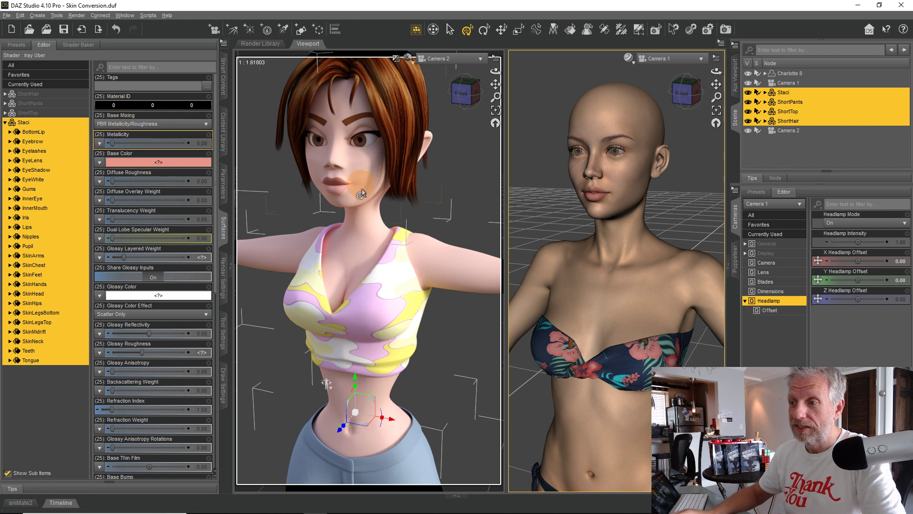
left_click(570, 35)
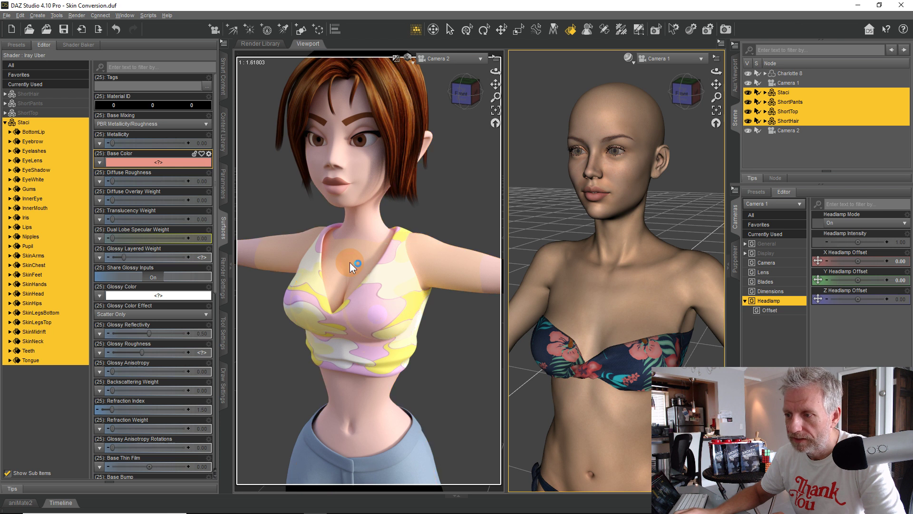
left_click(349, 266)
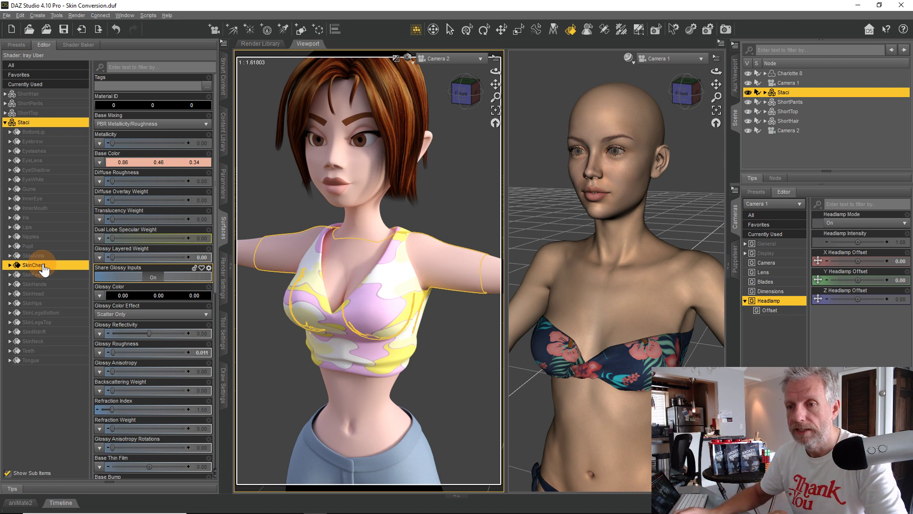
left_click(10, 265)
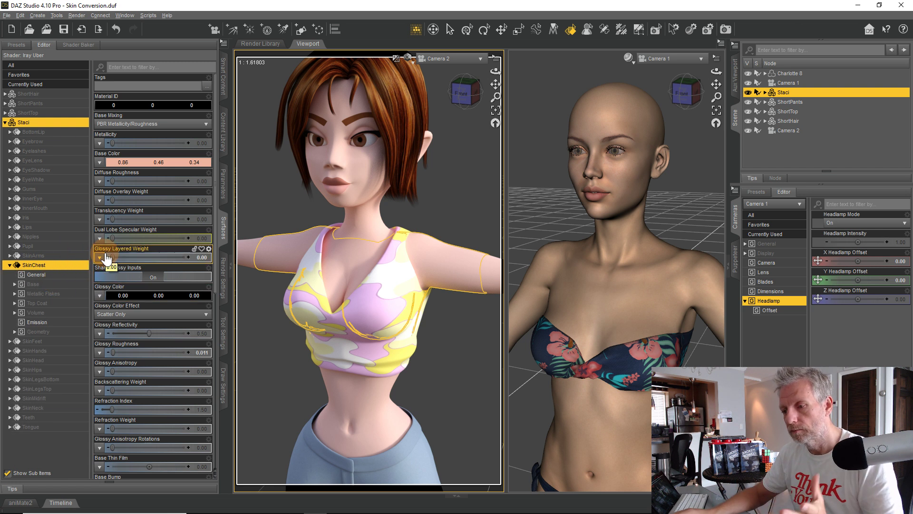
left_click(50, 283)
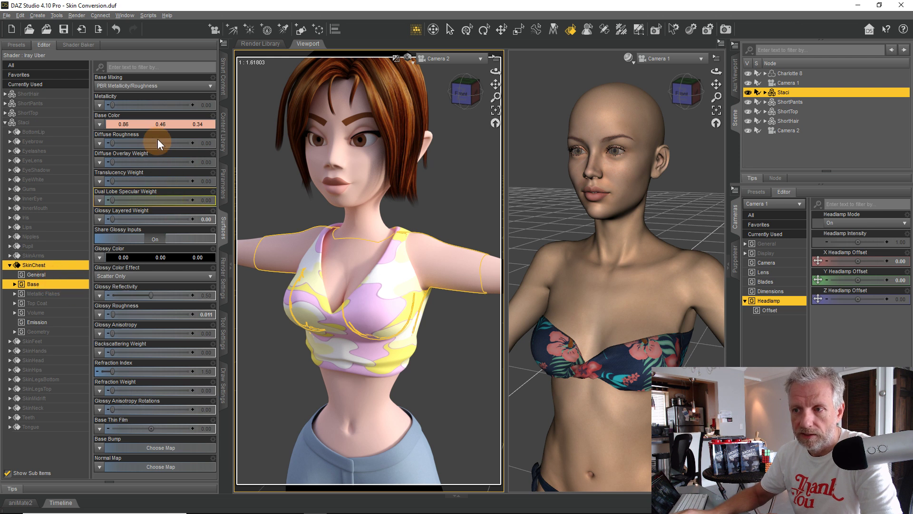
left_click(15, 284)
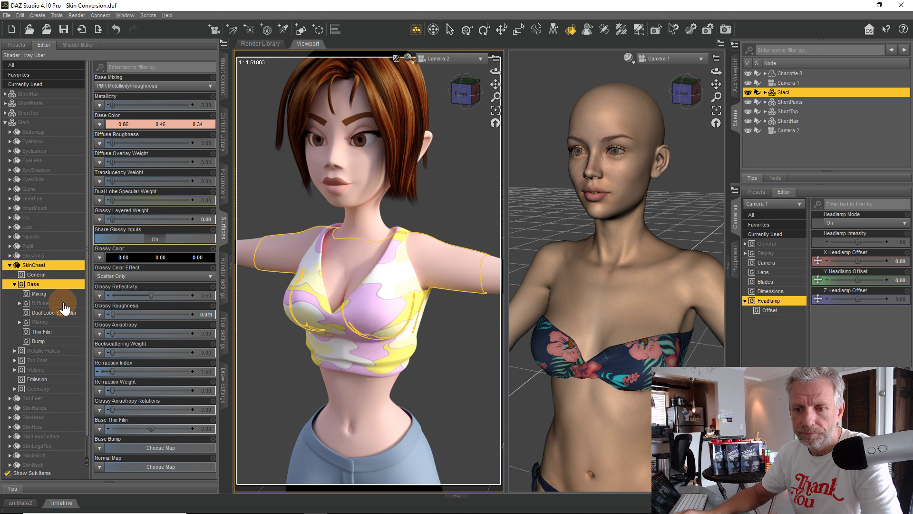
Examine the SkinChest property groups from Diffuse, Dual Lobe Specular, Glossy and Bump through Top Coat, Volume, Emission and Geometry.
left_click(58, 303)
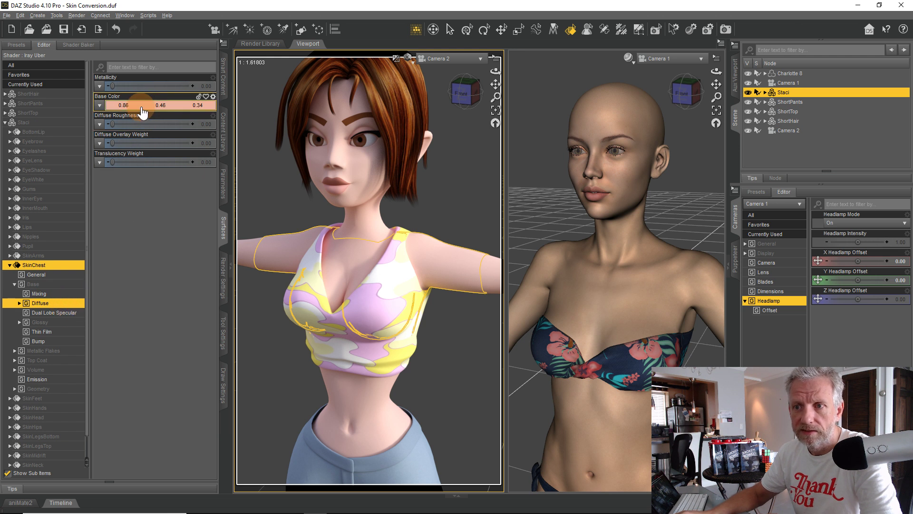
left_click(56, 313)
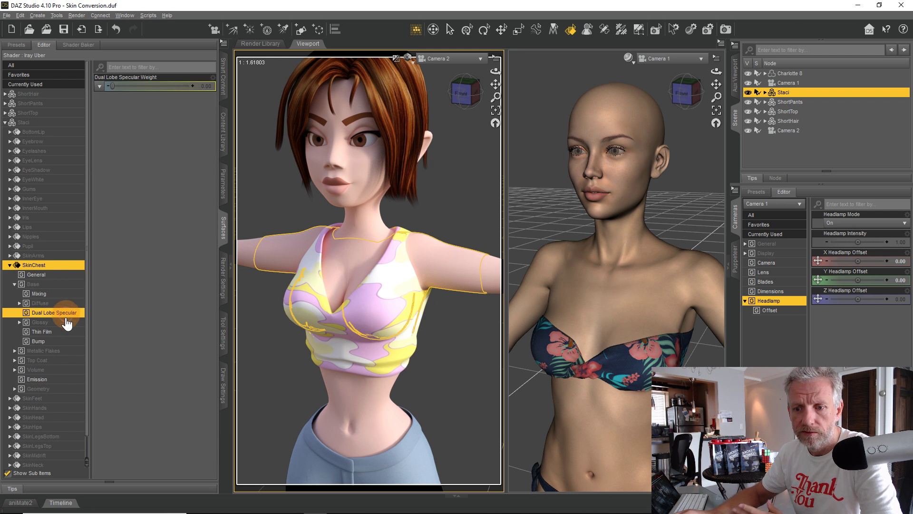
left_click(63, 322)
left_click(64, 332)
left_click(66, 341)
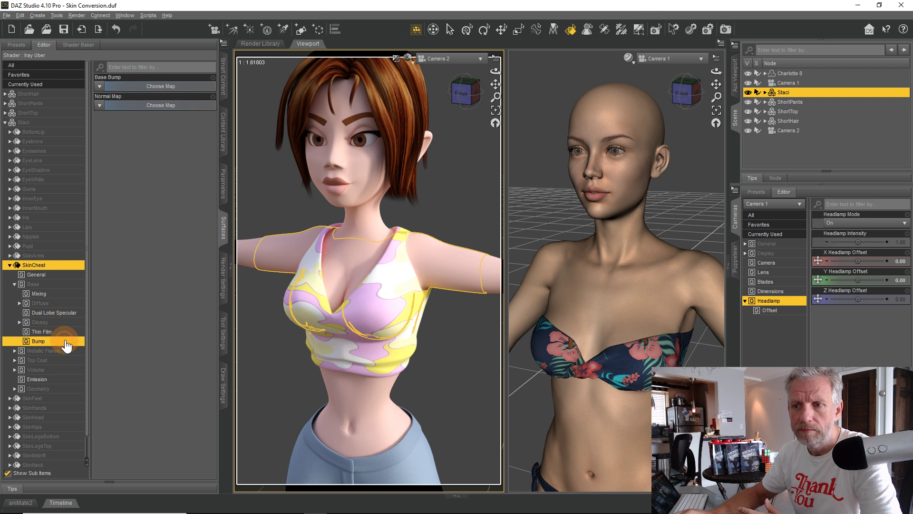
left_click(67, 360)
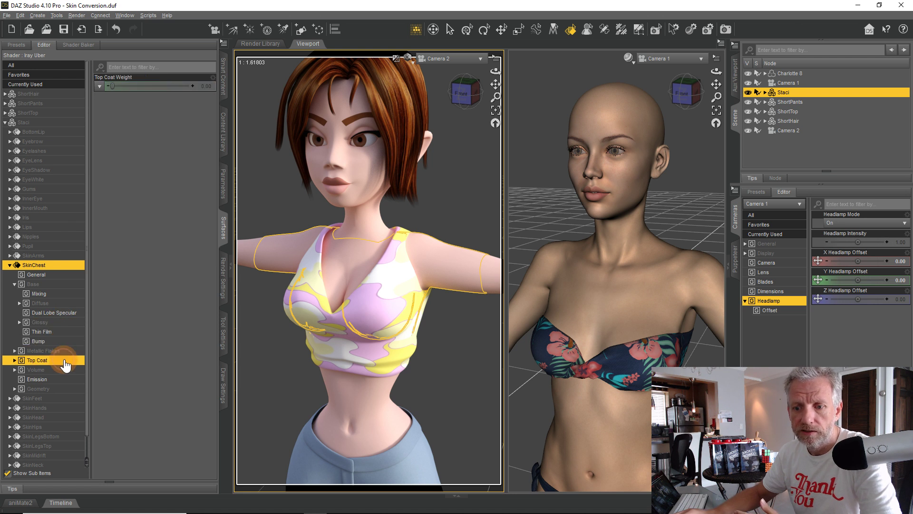
left_click(64, 370)
left_click(65, 379)
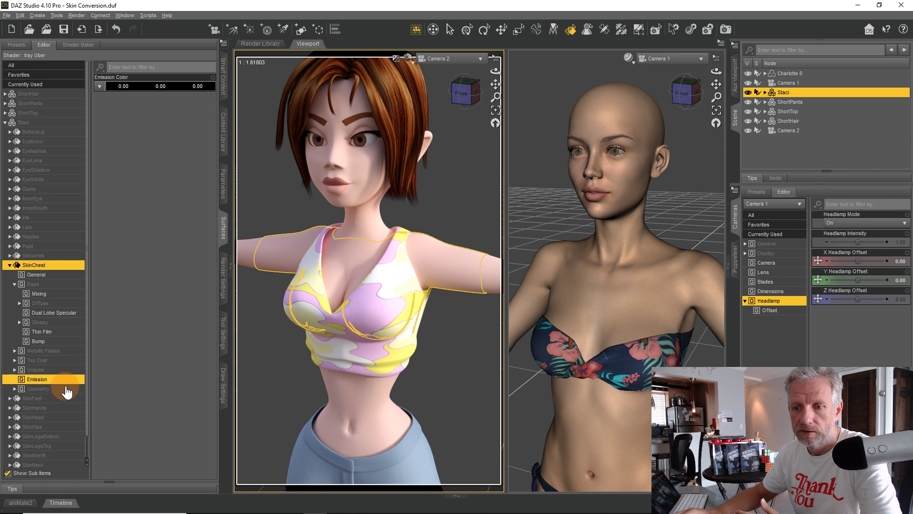
left_click(66, 389)
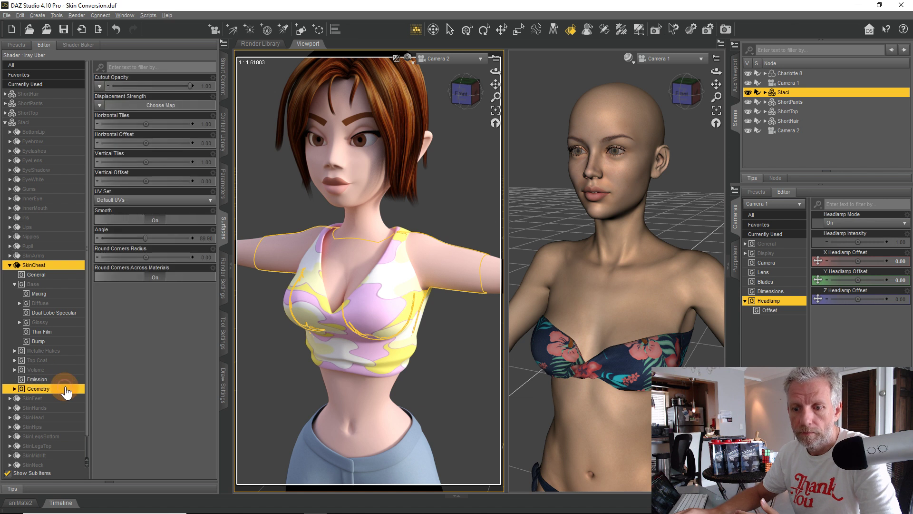
Open the Base Color of SkinChest for editing and store its current skin tone as a custom color.
left_click(56, 284)
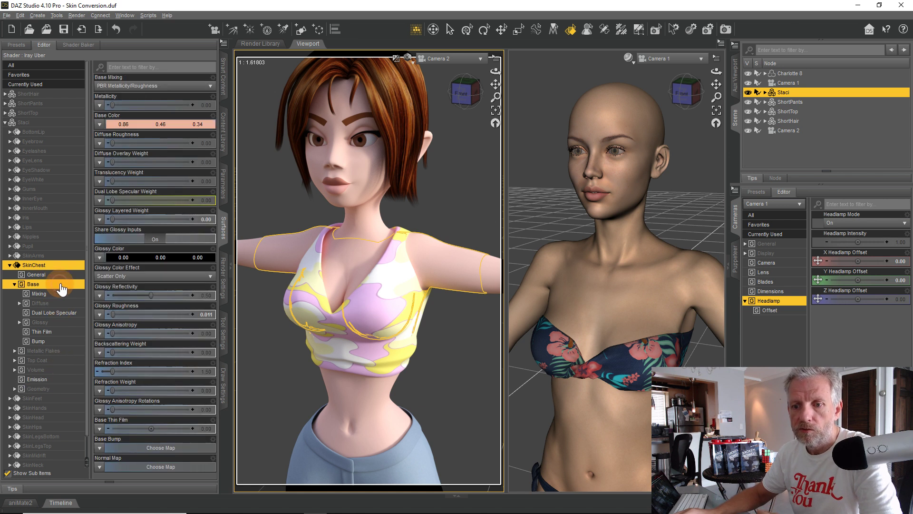
left_click(142, 125)
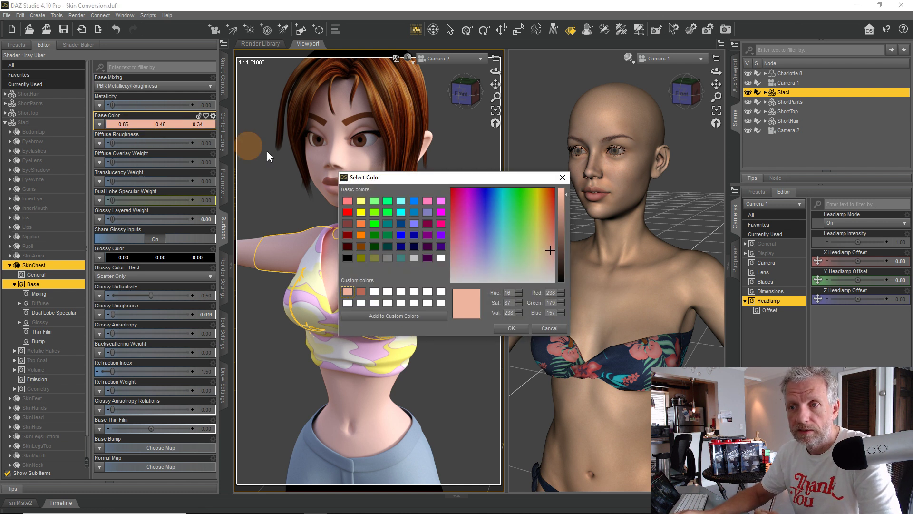
left_click_drag(402, 184, 334, 178)
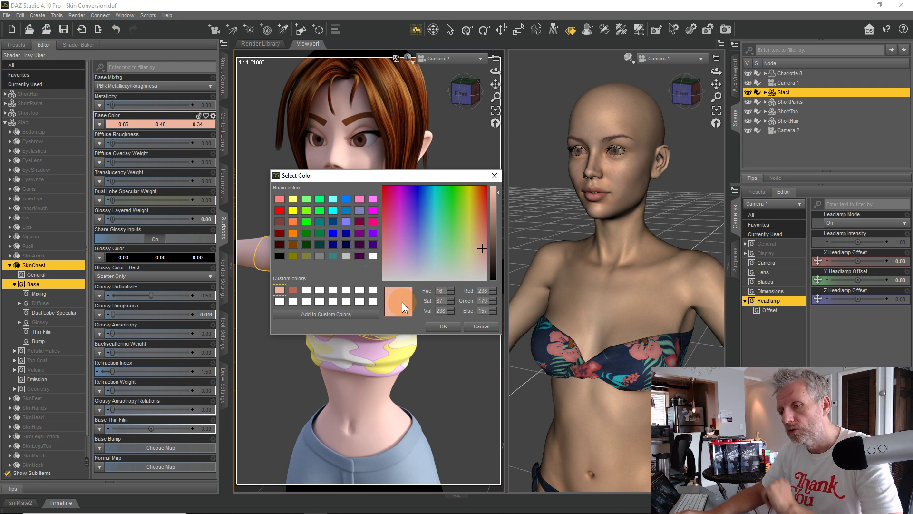
left_click_drag(399, 302, 318, 299)
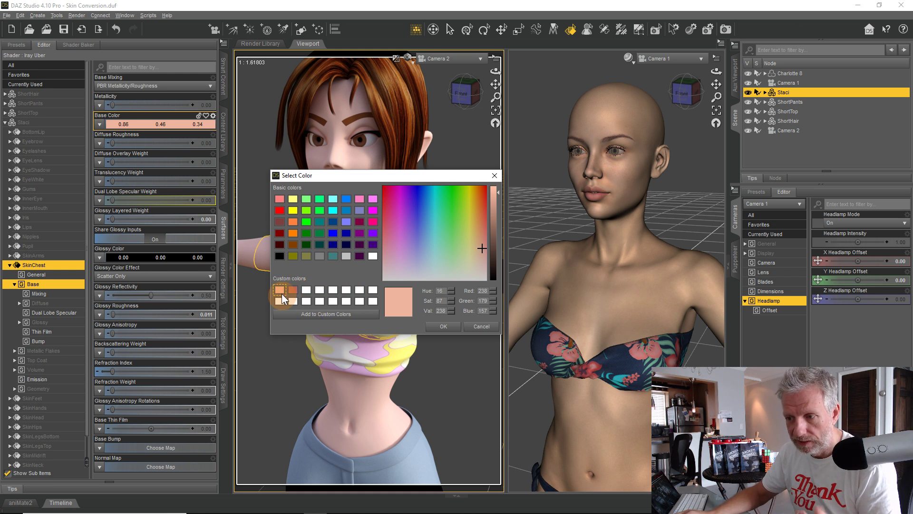
left_click_drag(281, 293, 282, 293)
left_click(395, 305)
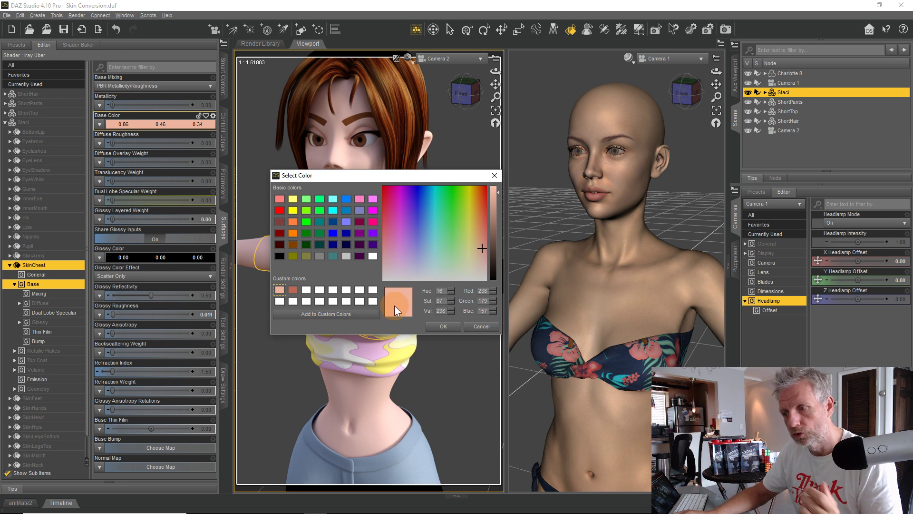
left_click_drag(395, 305, 378, 296)
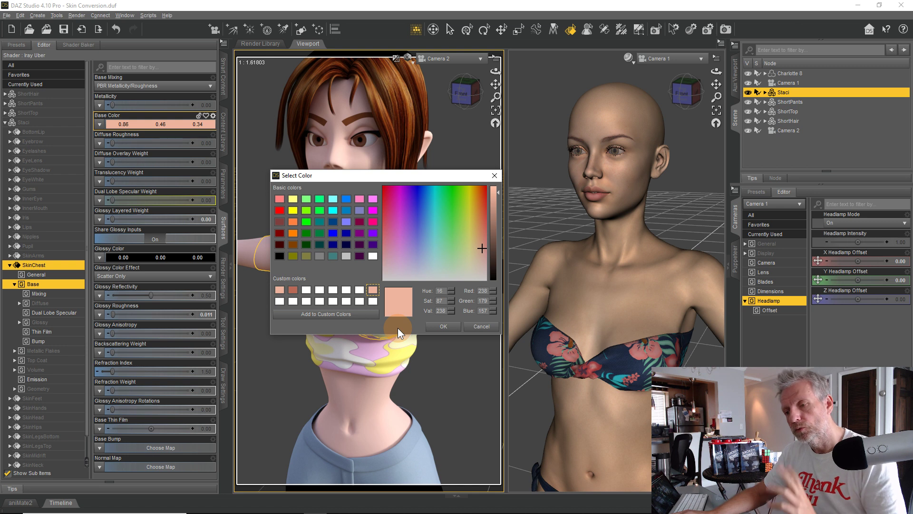
Try a light magenta Base Color (255, 128, 255) on SkinChest and restore the stored skin tone (238, 179, 157).
left_click(373, 222)
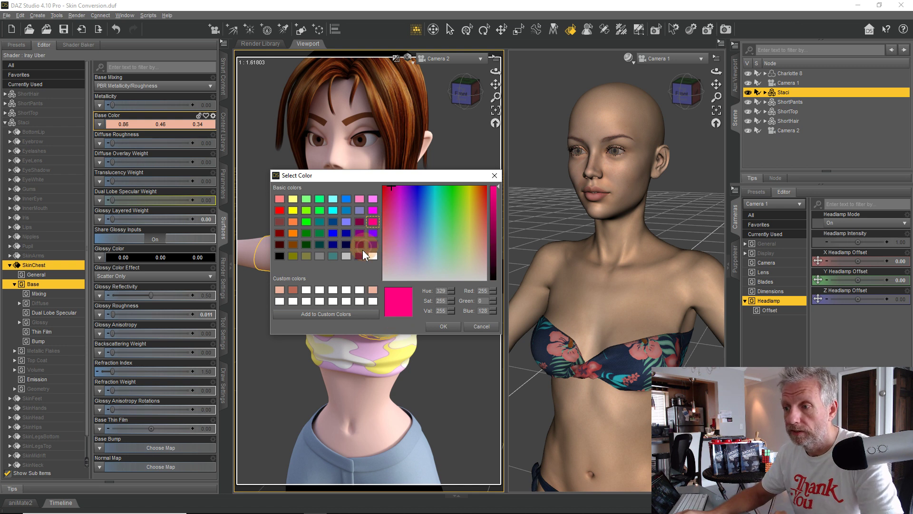
left_click(373, 199)
left_click(442, 326)
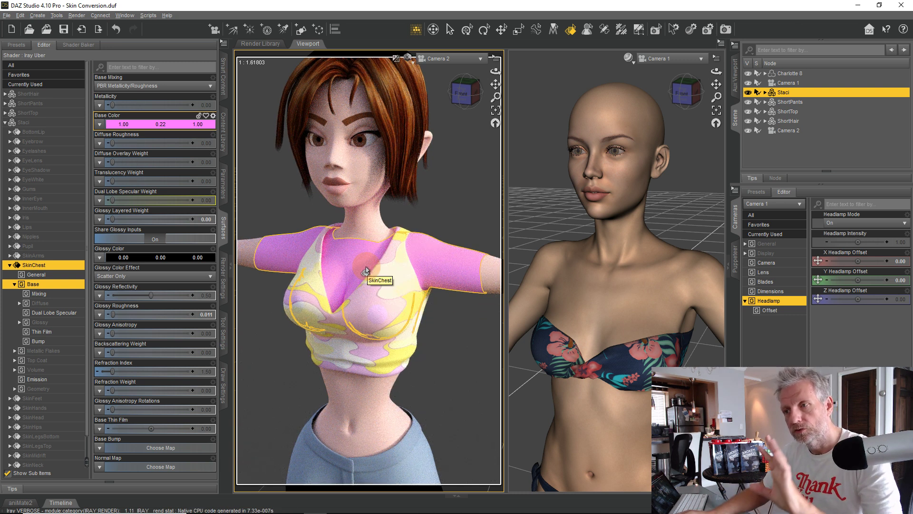
left_click(178, 125)
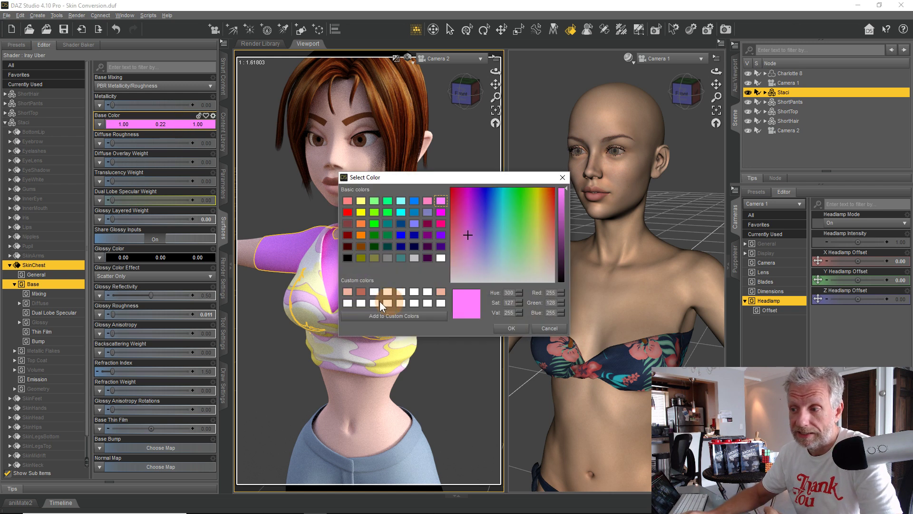
left_click(347, 291)
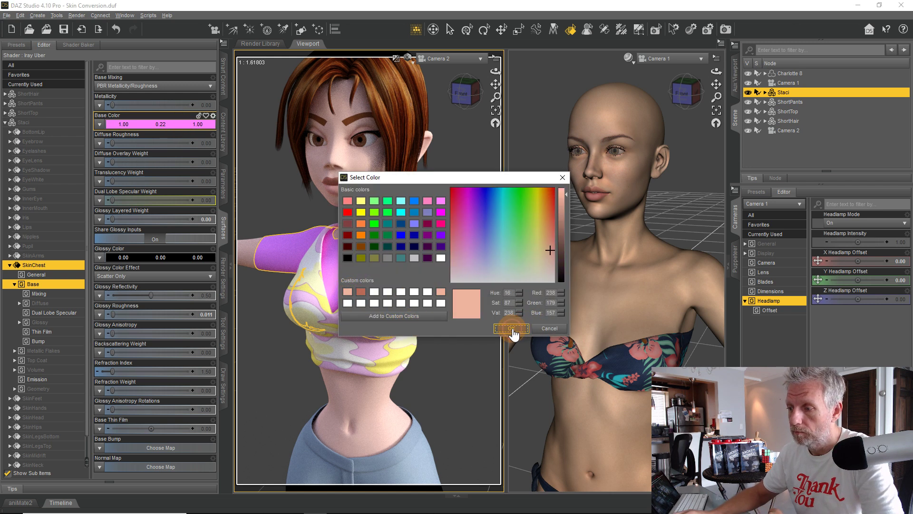
left_click(511, 329)
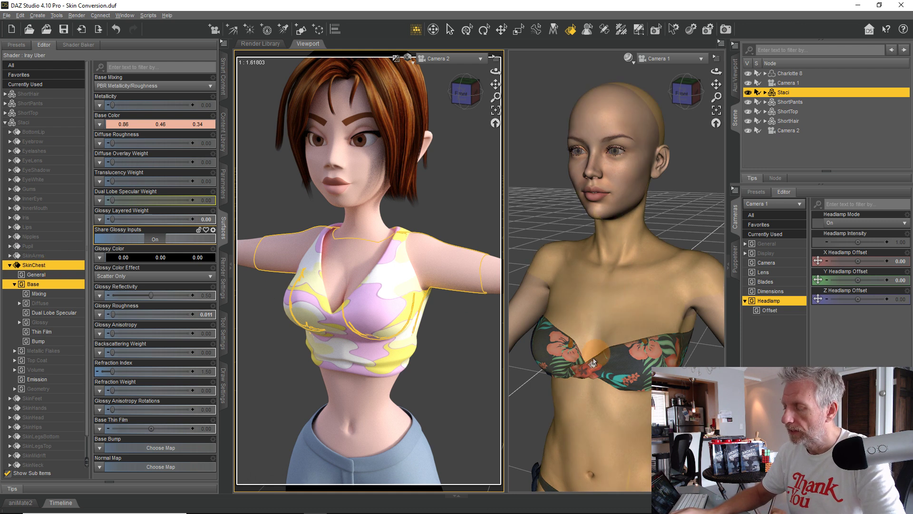
Select Charlotte 8's Torso surface, expand its property groups and inspect its Base Color and Translucency Color maps.
left_click(606, 314)
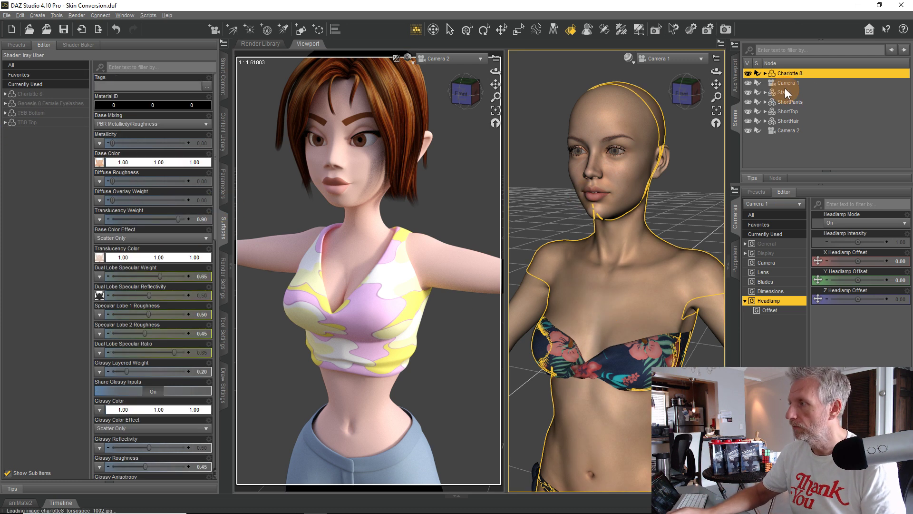
left_click(133, 231)
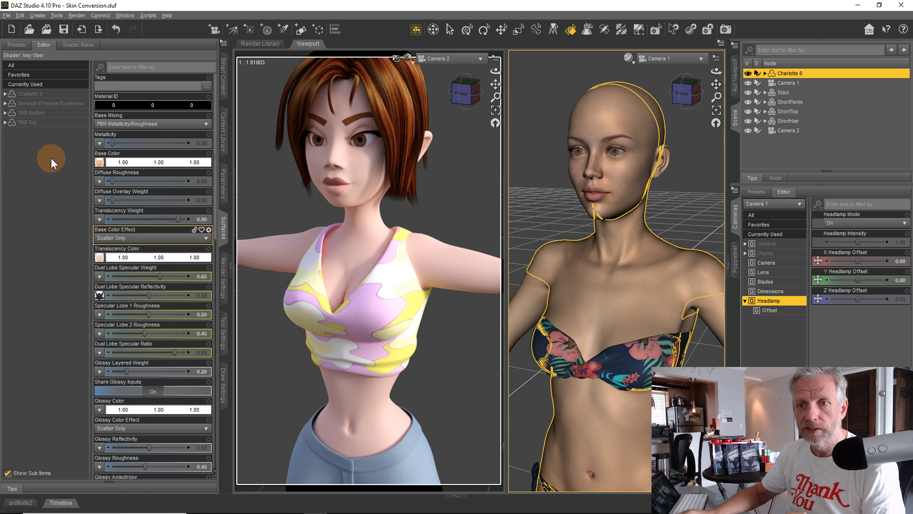
left_click(5, 94)
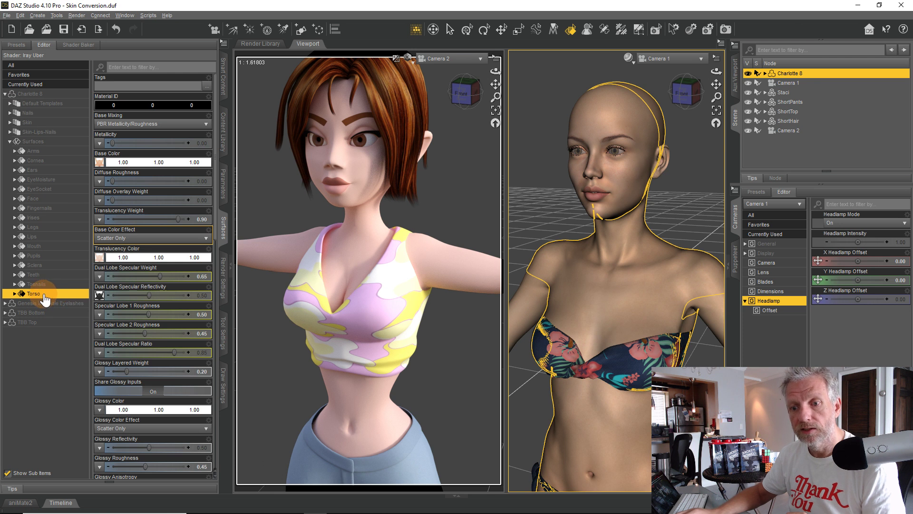
left_click(14, 294)
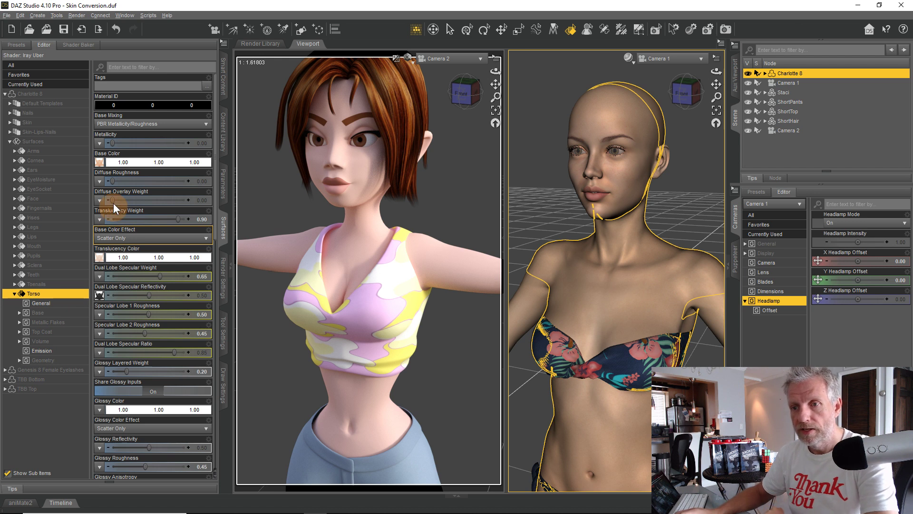
mouse_move(101, 169)
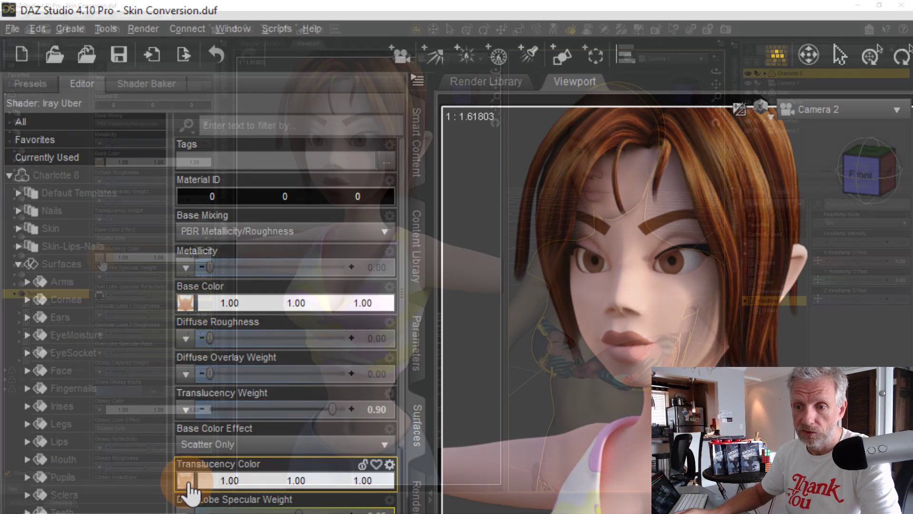
Copy Charlotte 8's Torso surface settings and paste them onto Staci's SkinChest surface.
mouse_move(185, 490)
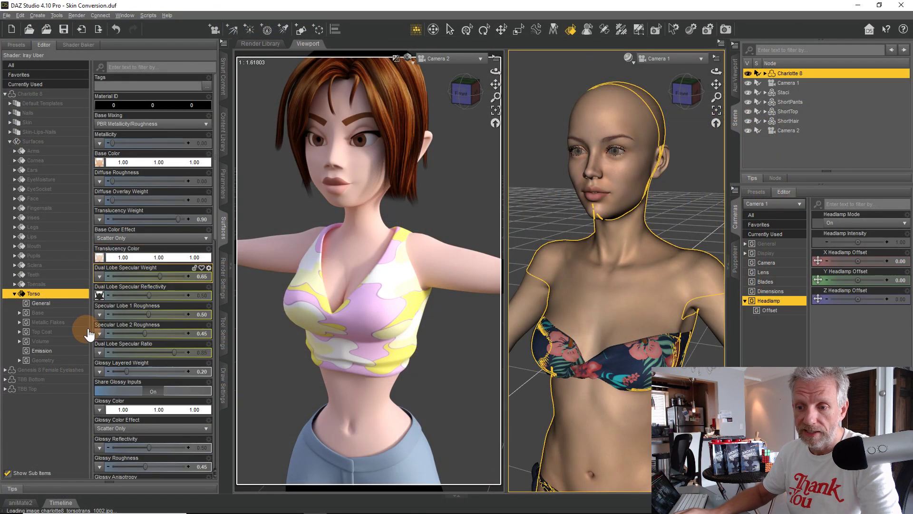
mouse_move(100, 297)
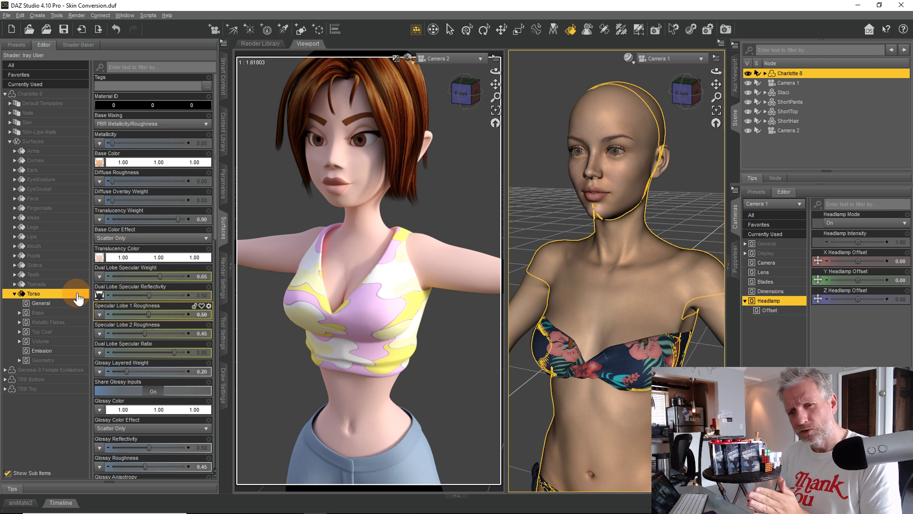
right_click(78, 296)
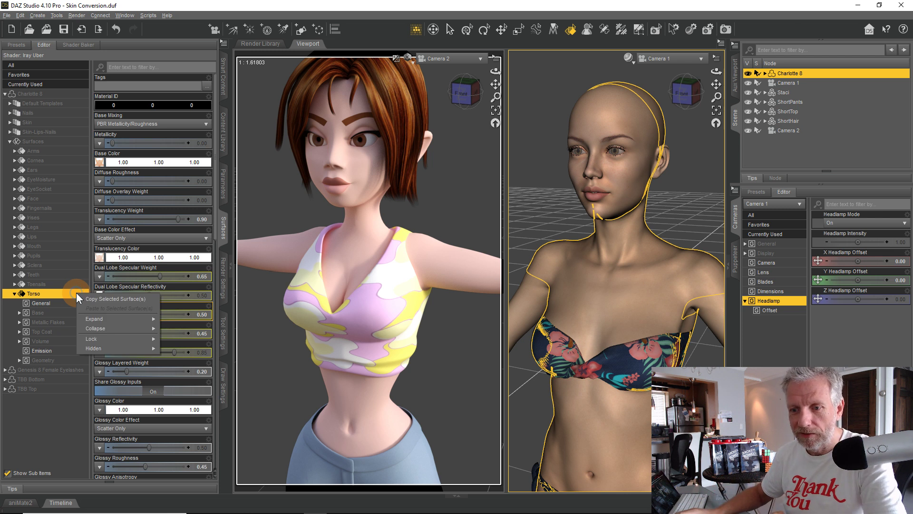
left_click(110, 299)
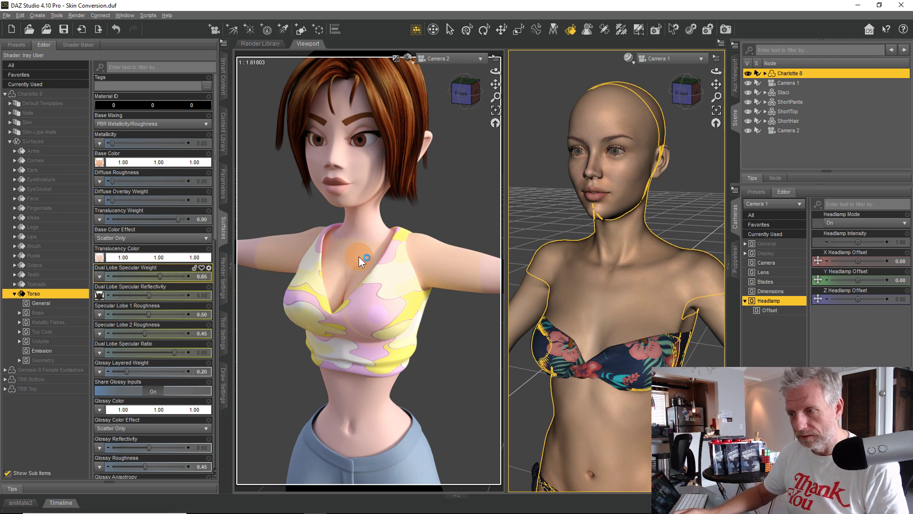
left_click(358, 257)
left_click(62, 264)
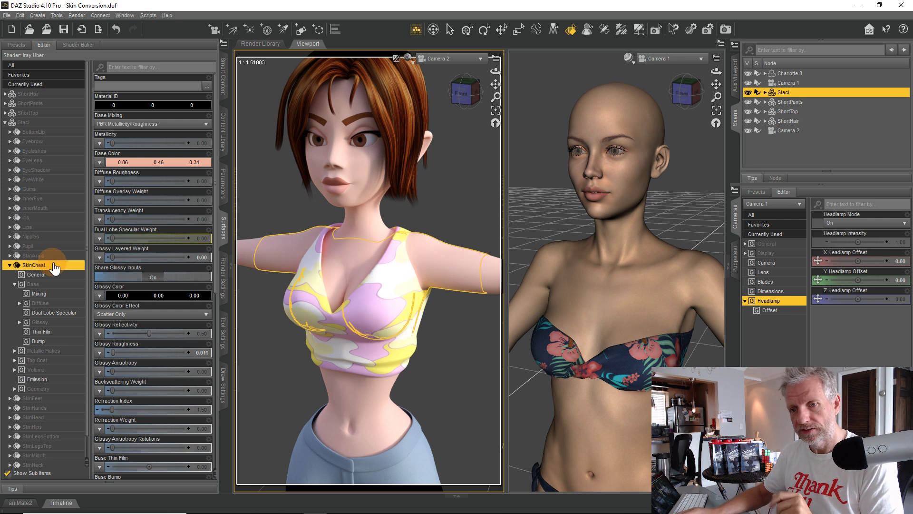
right_click(67, 265)
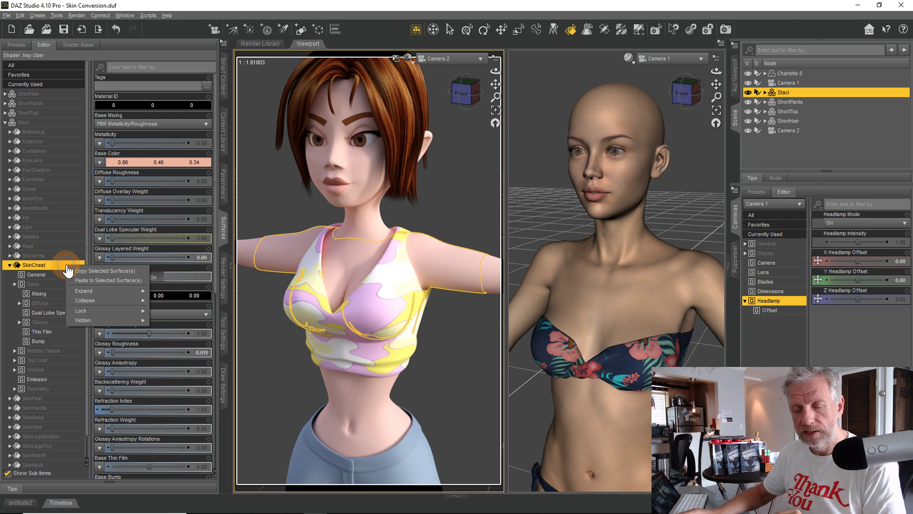
left_click(131, 279)
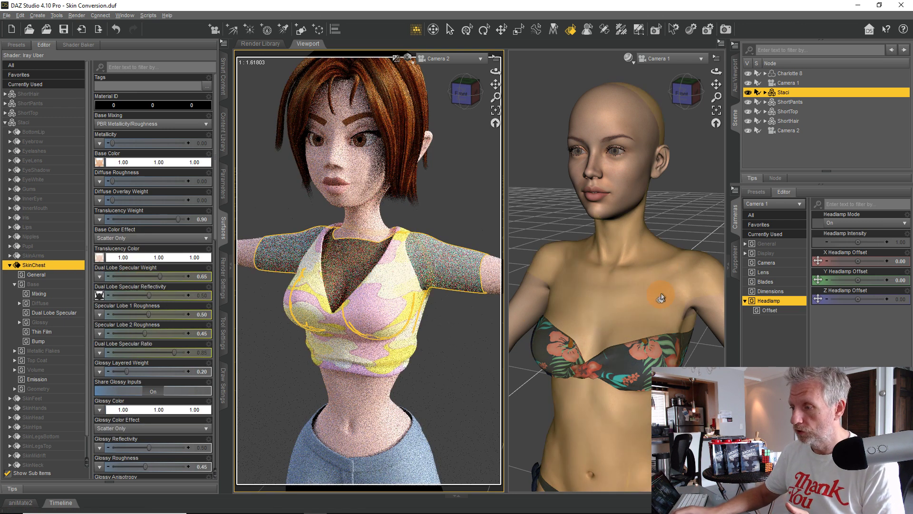
Compare the pasted SkinChest surface with Charlotte 8's Torso and review the Torso's surface selection and copy options.
left_click(361, 326)
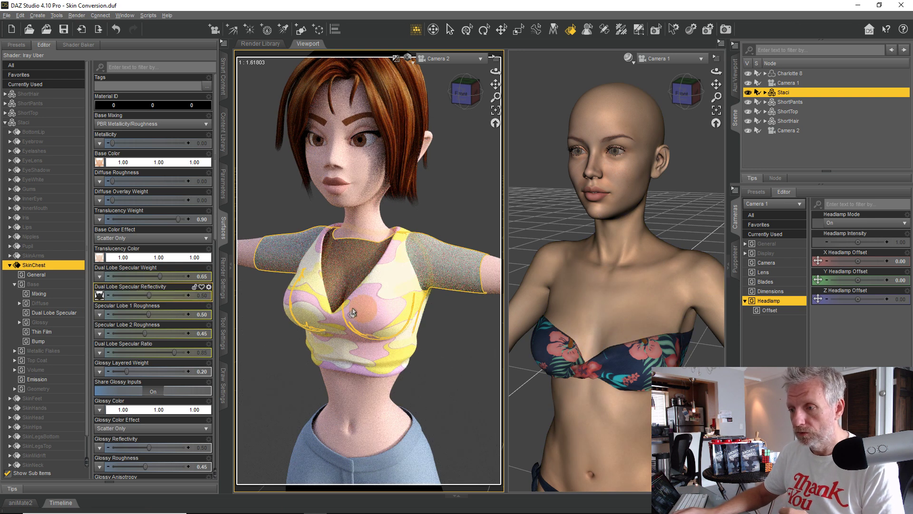
left_click(325, 294)
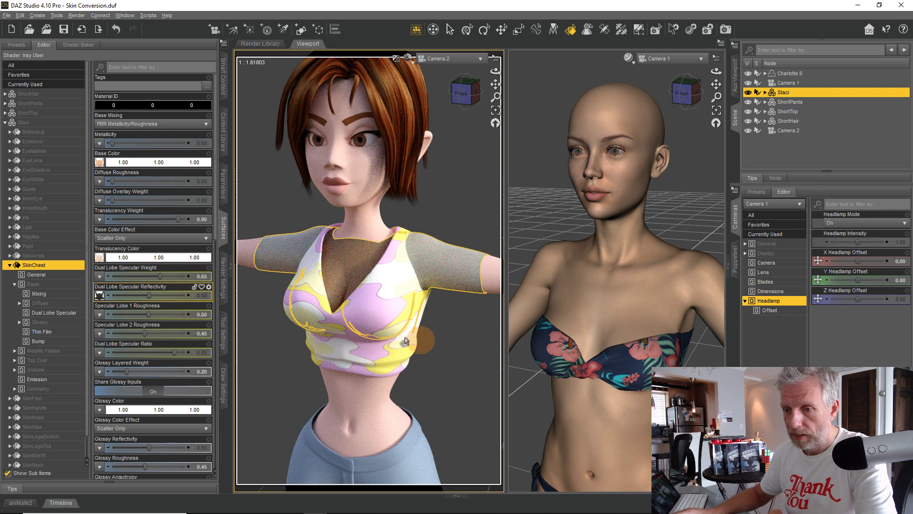
left_click(289, 283)
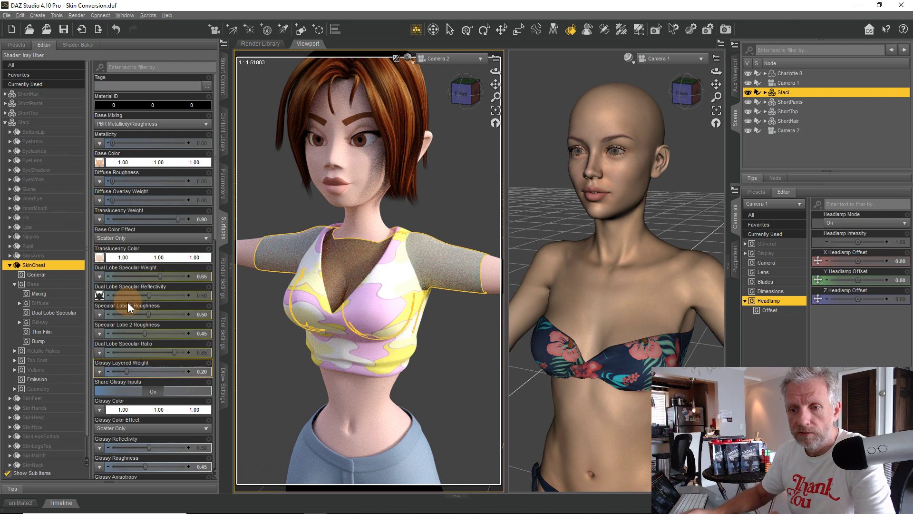
left_click(609, 285)
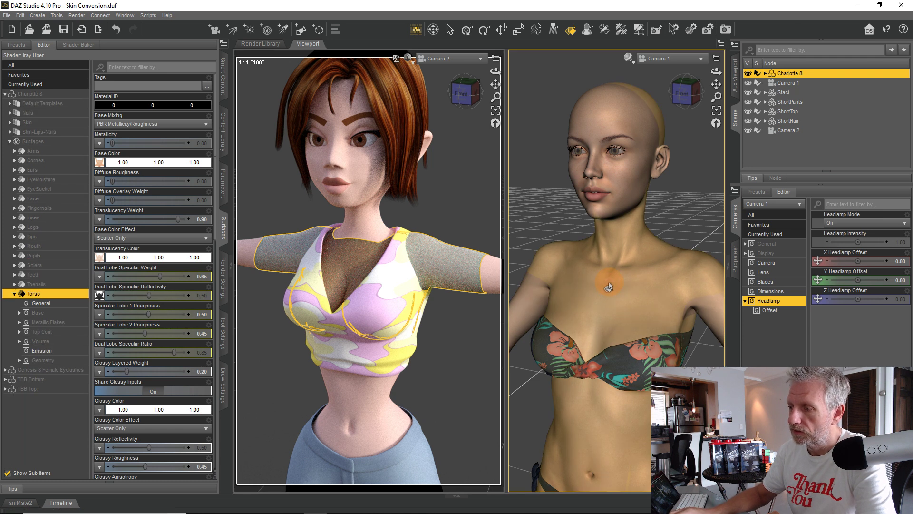
right_click(609, 283)
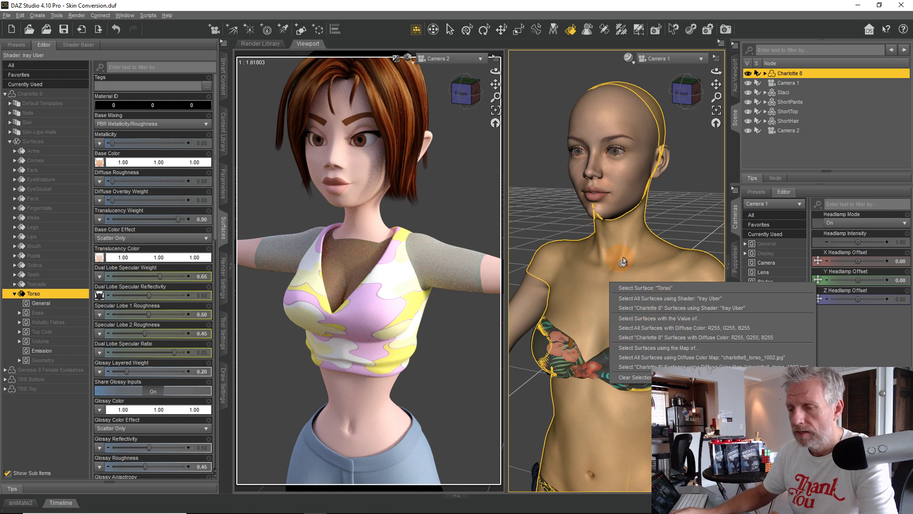
left_click(589, 297)
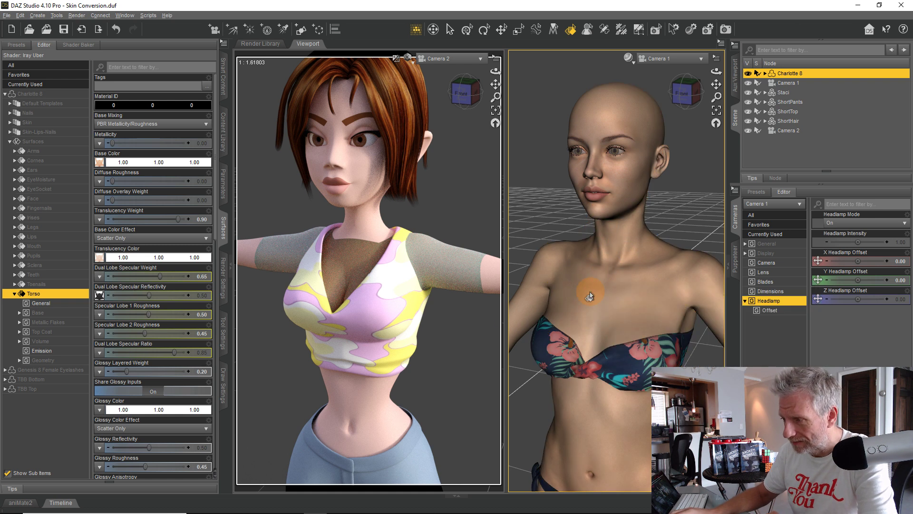
left_click(368, 307)
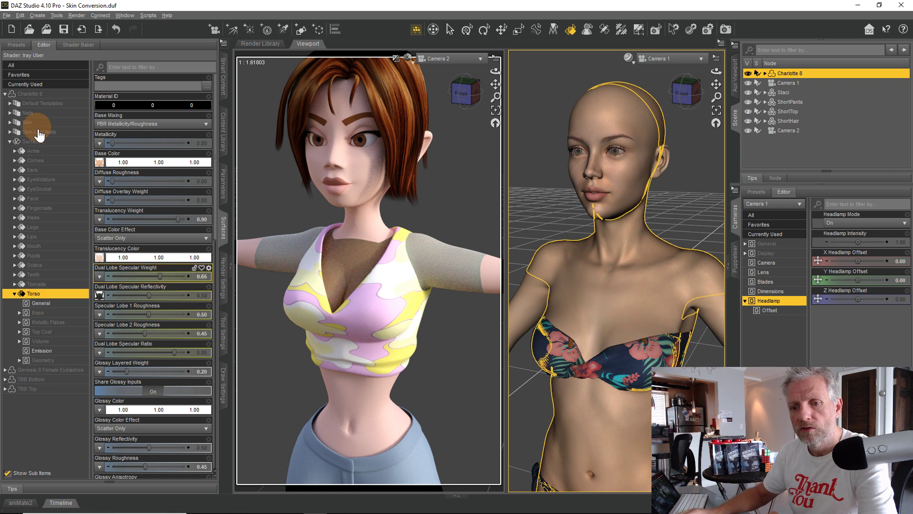
right_click(65, 293)
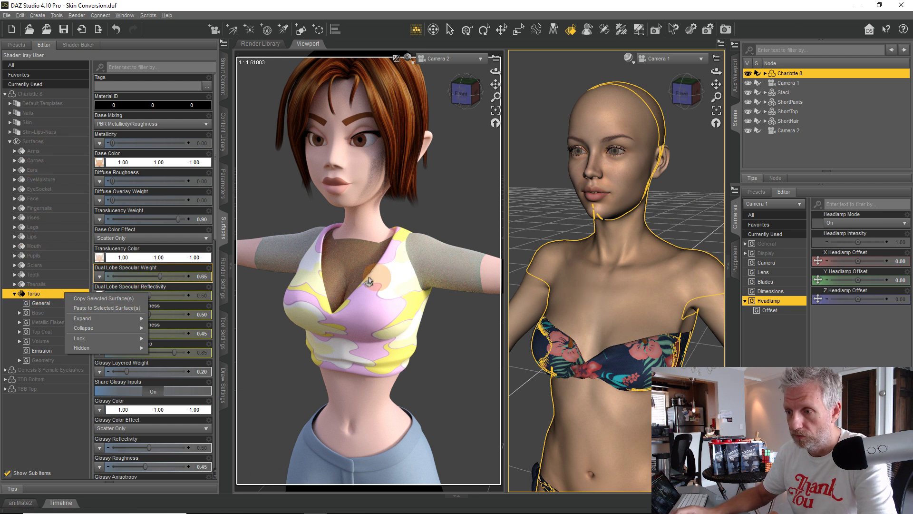
left_click(351, 272)
Remove the Base Color map from Staci's SkinChest and set Base Color to the stored skin tone (238, 179, 157).
left_click(335, 265)
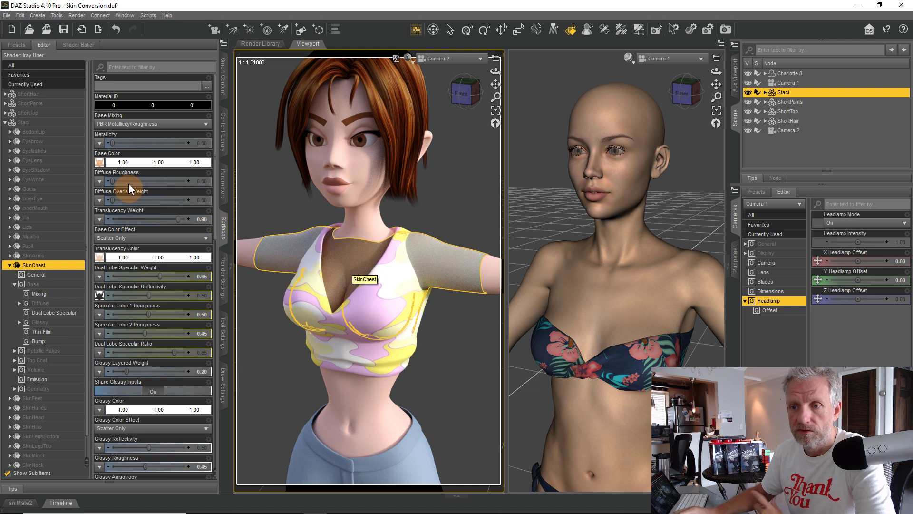
left_click(101, 164)
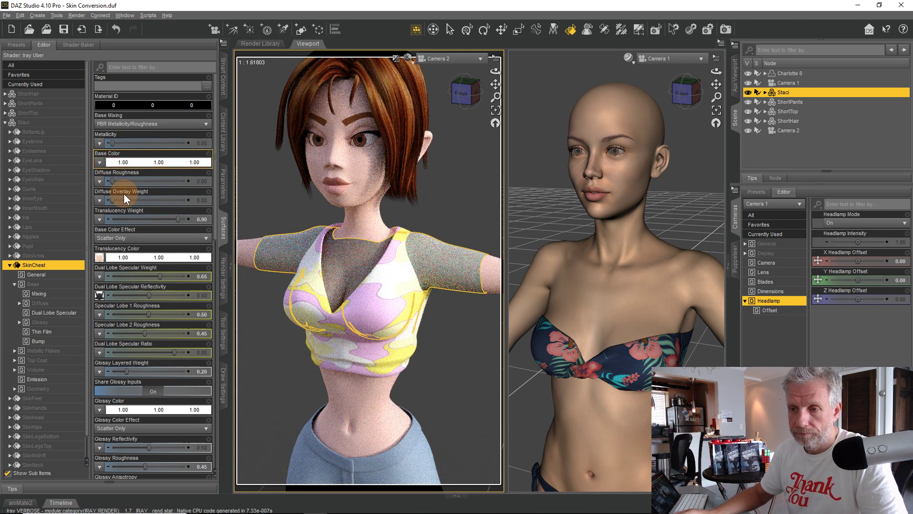
left_click(137, 163)
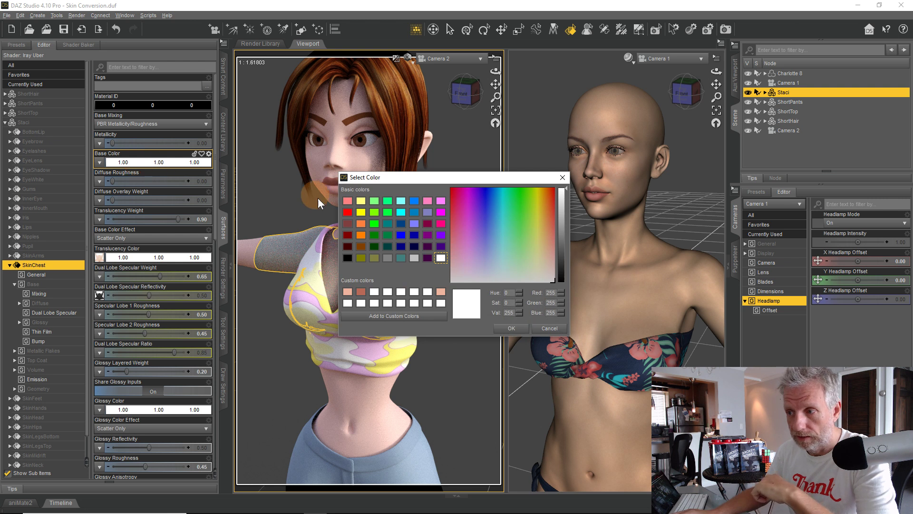
left_click(441, 291)
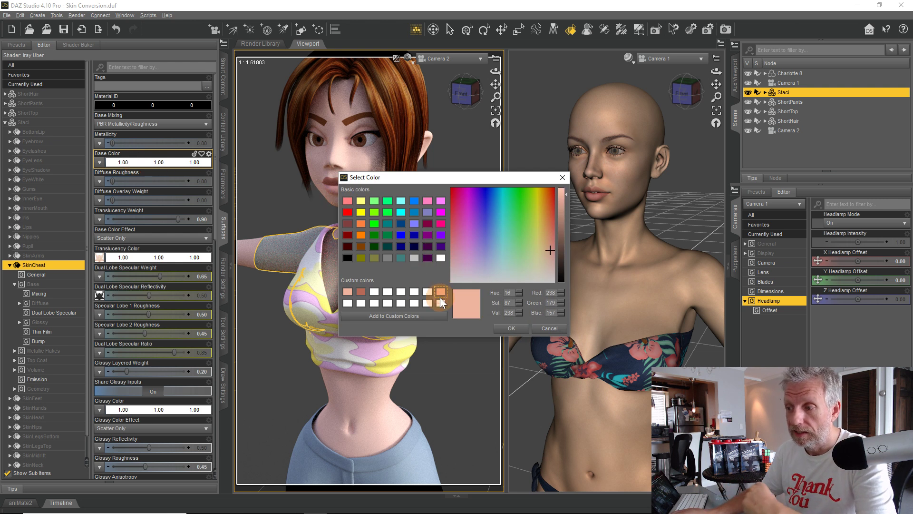
left_click(511, 328)
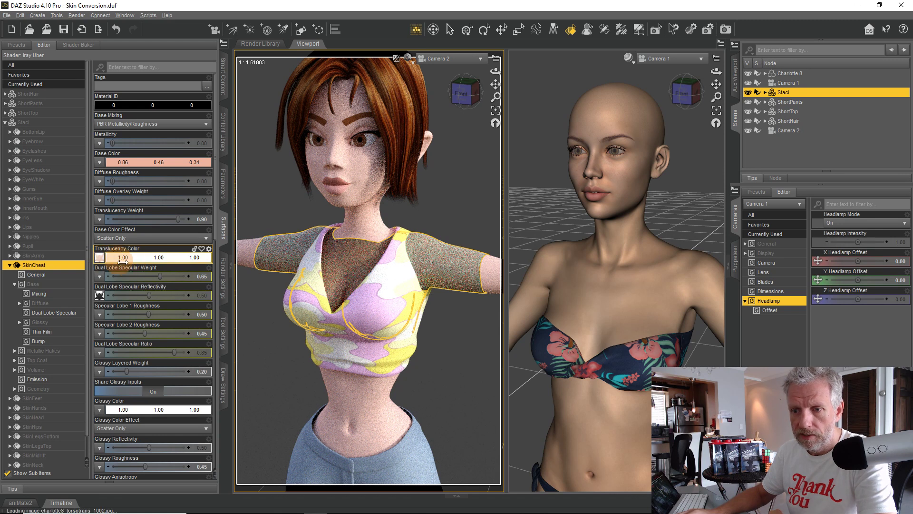
Remove SkinChest's Translucency Color map and set Translucency Color to the stored skin tone (238, 179, 157).
mouse_move(101, 263)
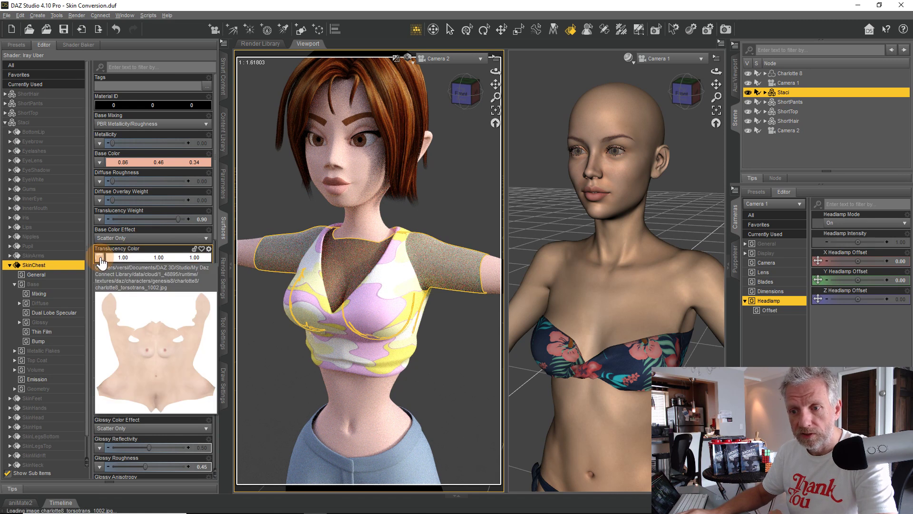
left_click(101, 258)
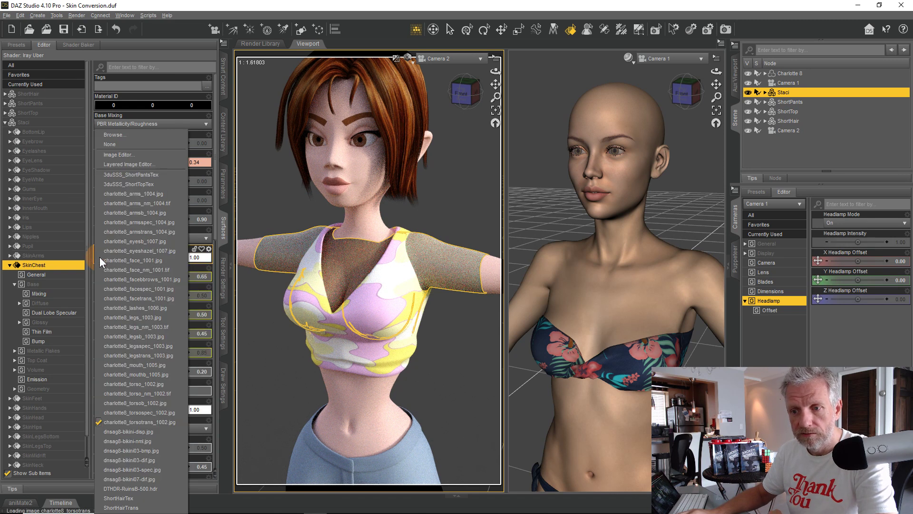
left_click(119, 143)
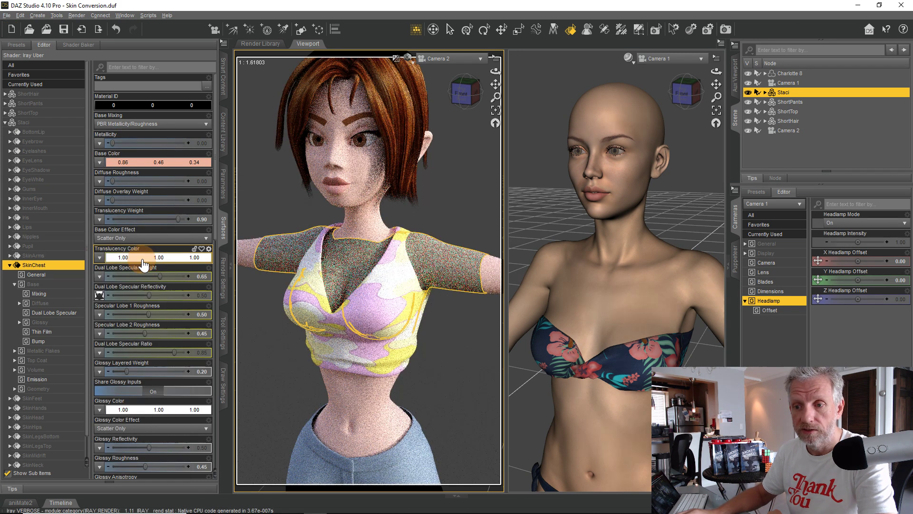
left_click(141, 259)
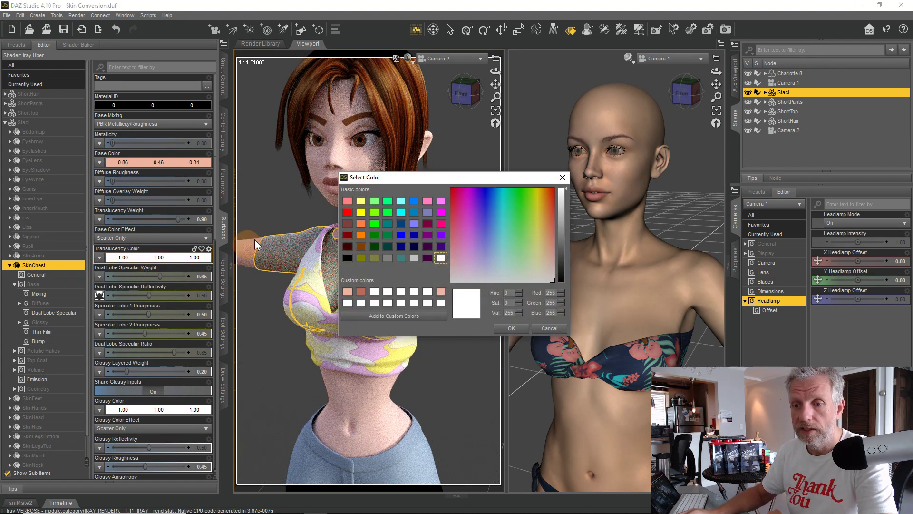
left_click(440, 291)
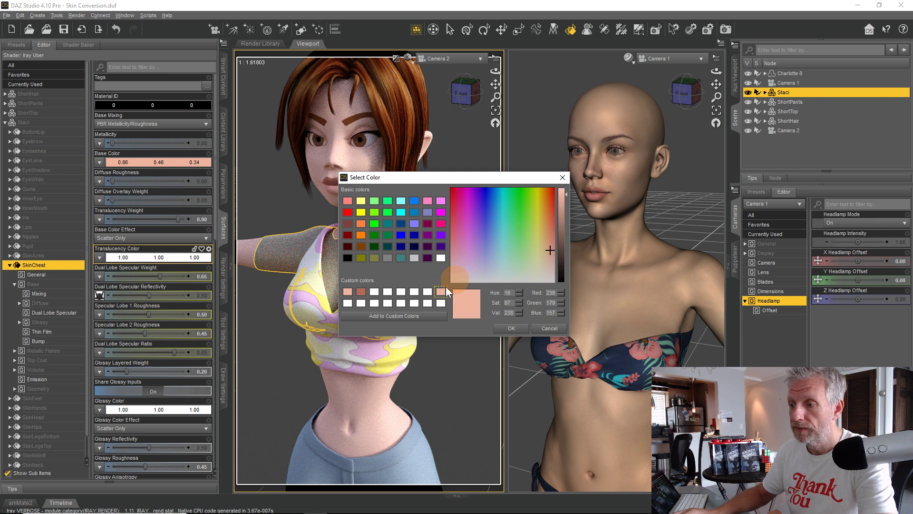
left_click(508, 328)
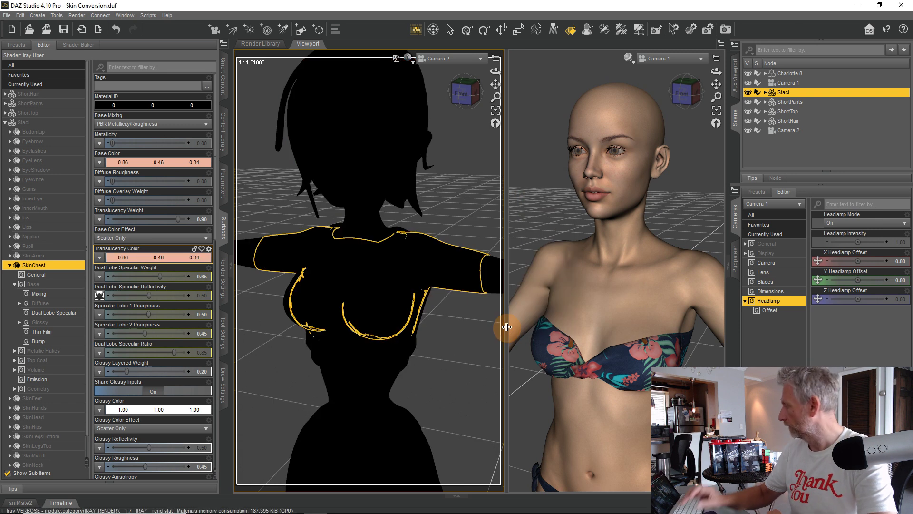
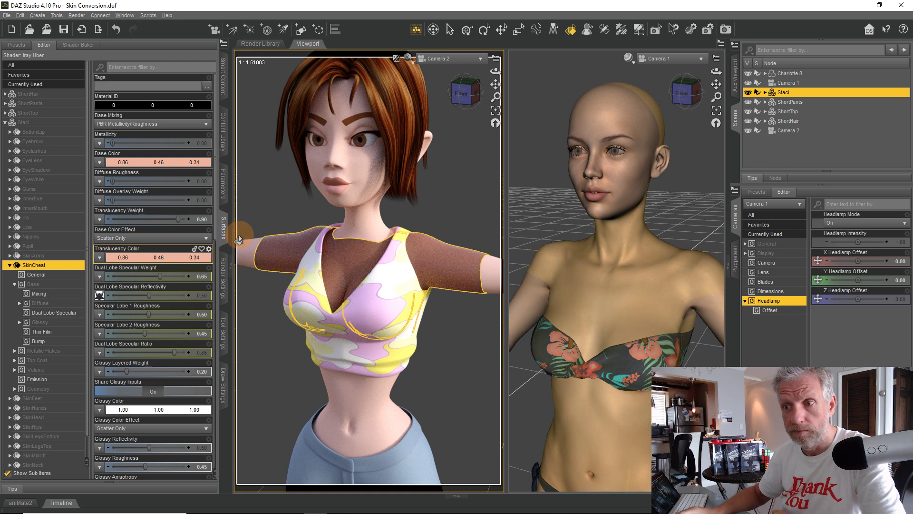
Remove the texture map from SkinChest's Dual Lobe Specular Reflectivity.
scroll(216, 240, "down", 7)
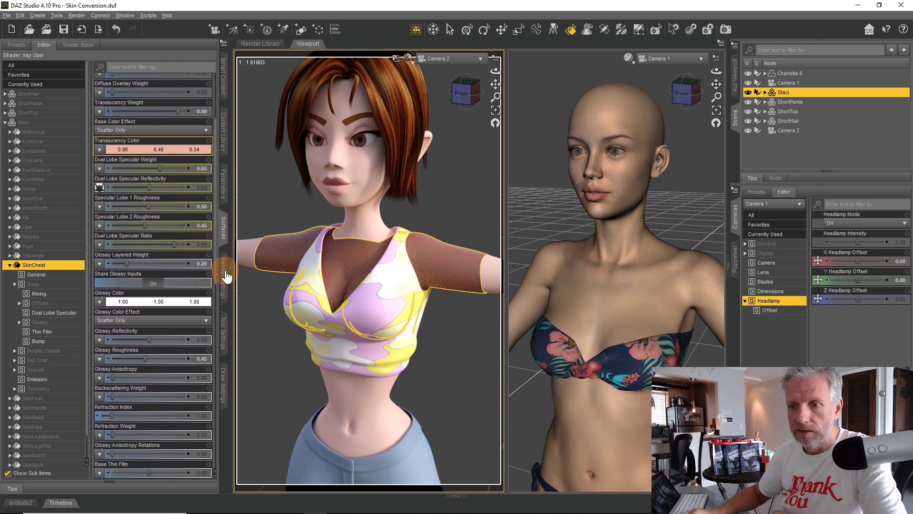
left_click(99, 189)
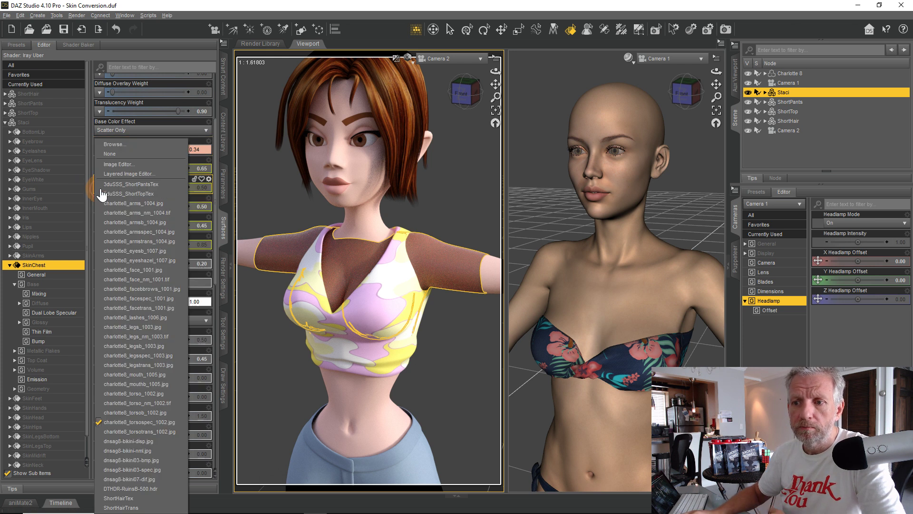
left_click(111, 155)
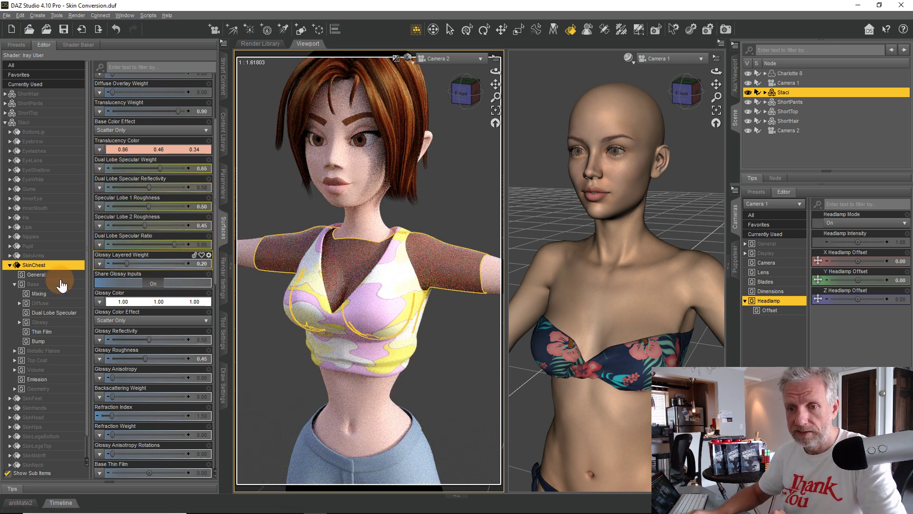
Check SkinChest's General, Mixing, Diffuse, Dual Lobe Specular, Glossy and Thin Film settings for leftover texture maps.
left_click_drag(219, 264, 208, 170)
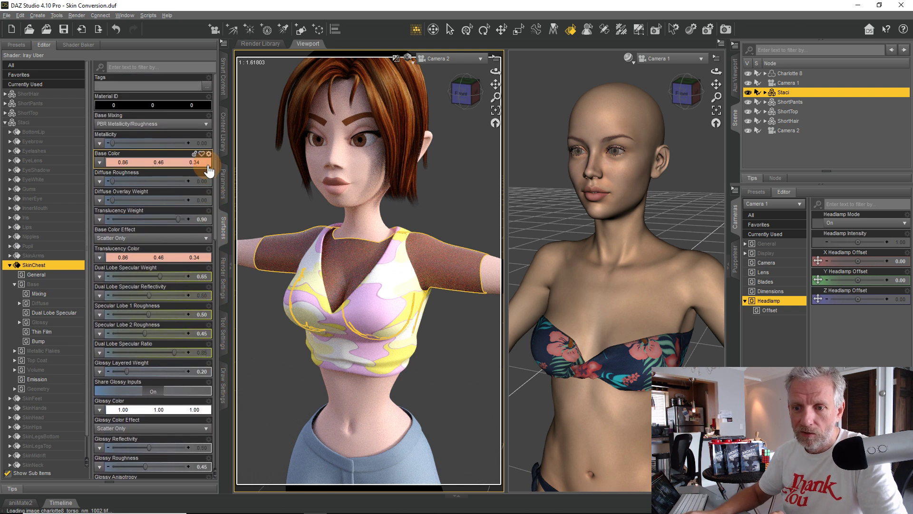
left_click(59, 275)
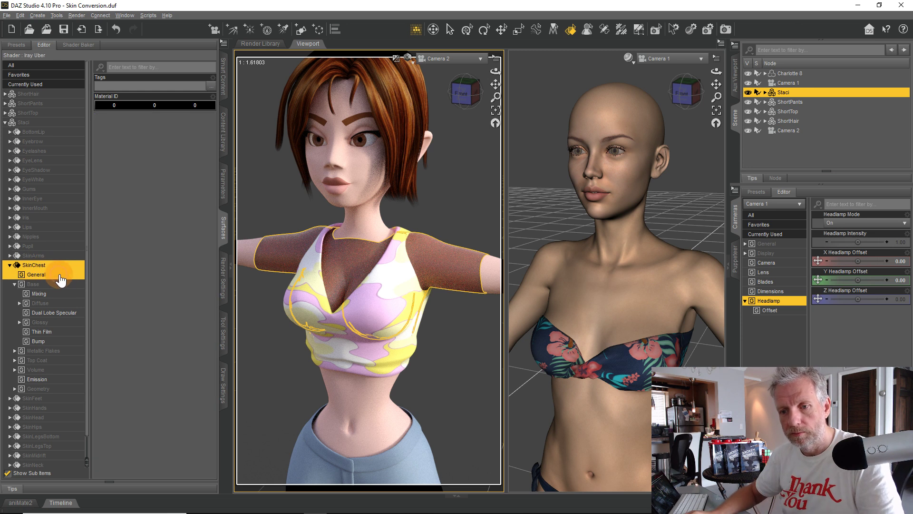
left_click(65, 285)
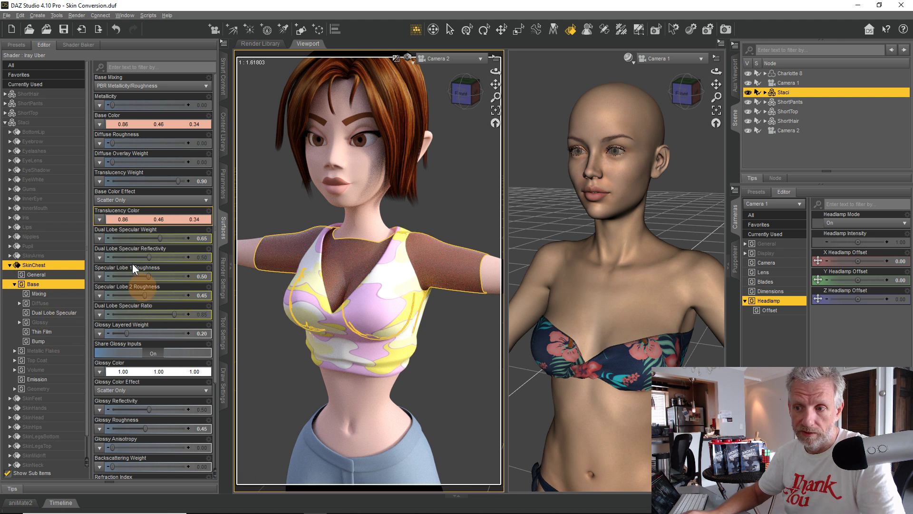
left_click(60, 294)
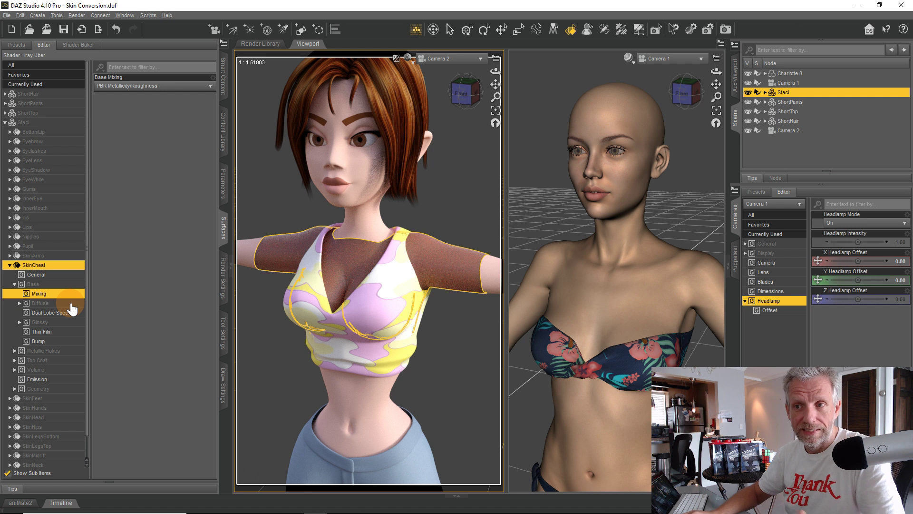
left_click(70, 303)
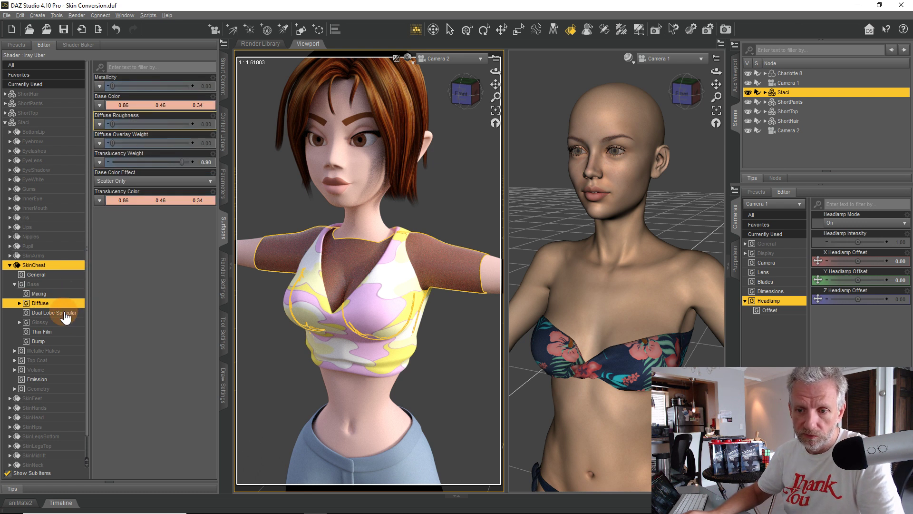
left_click(65, 314)
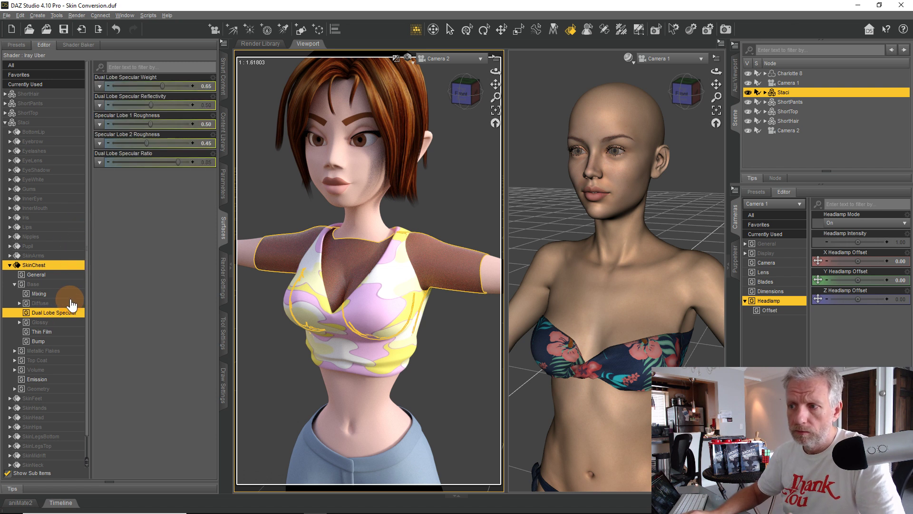
left_click(70, 323)
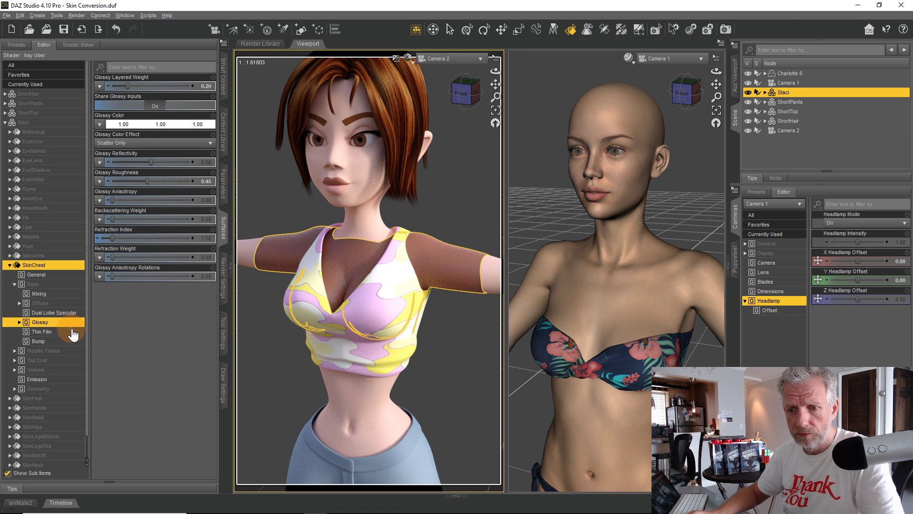
left_click(69, 331)
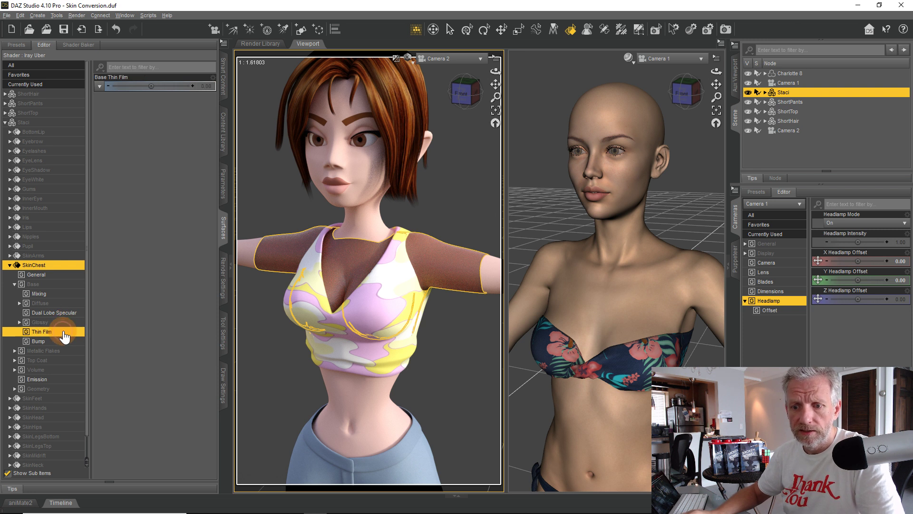
Remove the Base Bump and Normal Map textures from SkinChest's Bump settings.
left_click(66, 341)
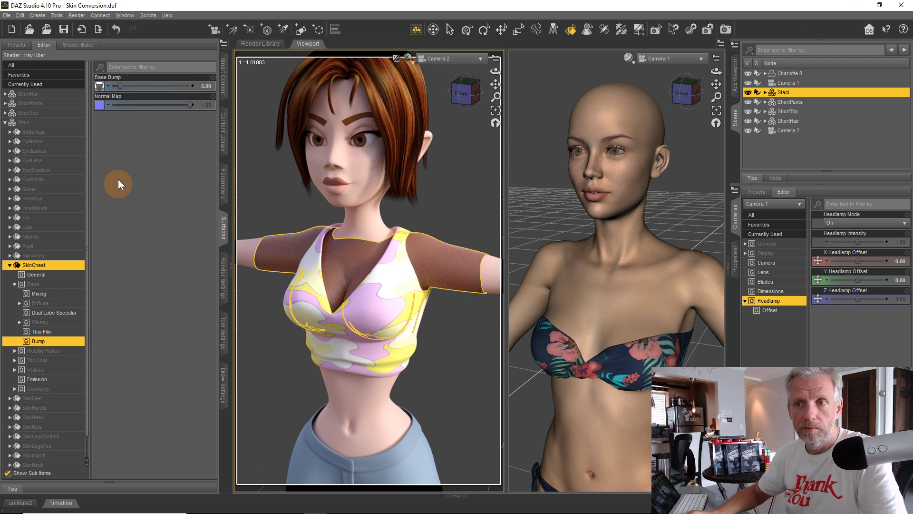
left_click(100, 87)
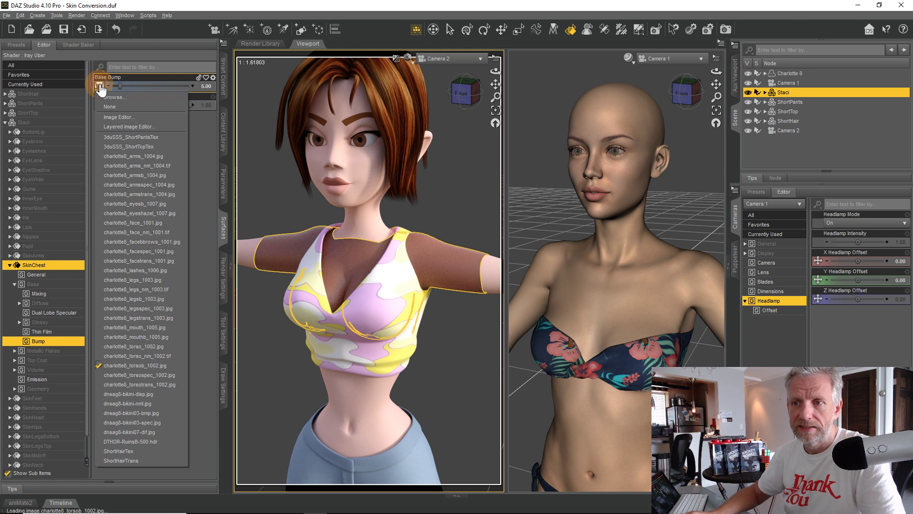
left_click(122, 114)
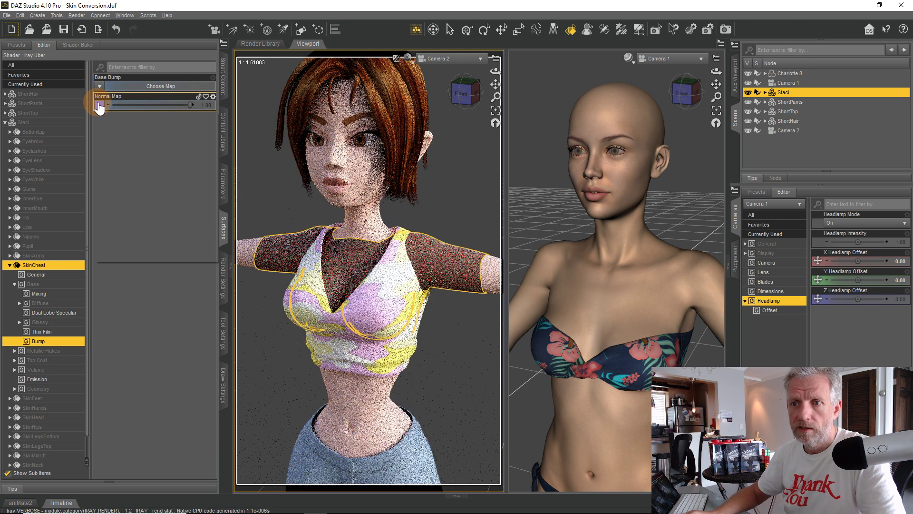
left_click(99, 105)
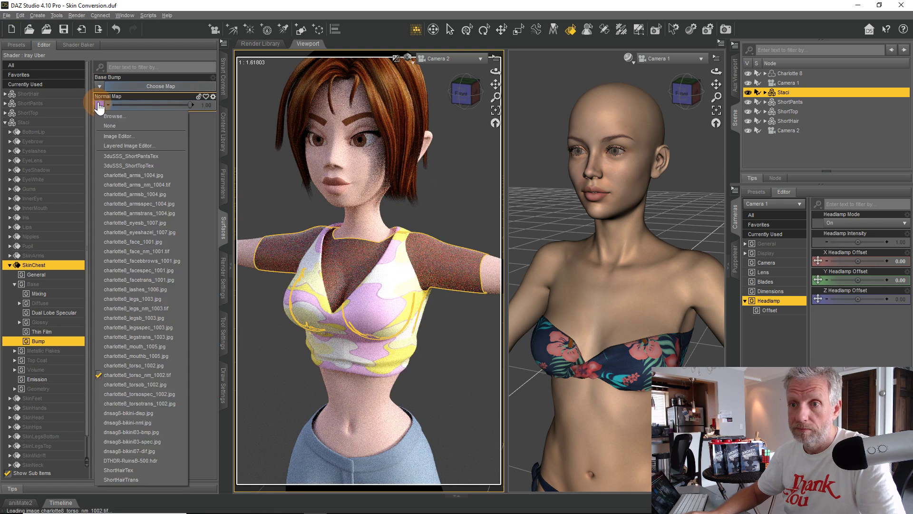
left_click(118, 129)
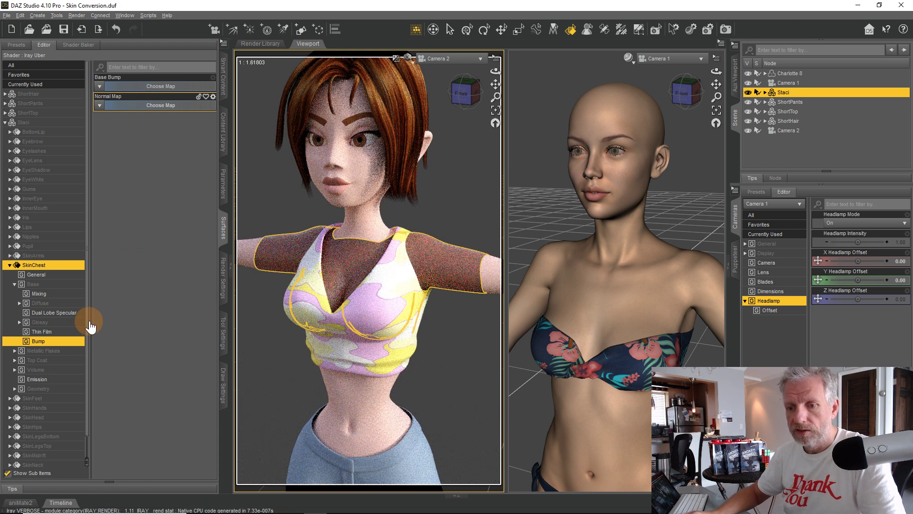
Check SkinChest's Metallic Flakes and Top Coat settings and set the SSS Mode in Volume to Mono.
left_click(76, 350)
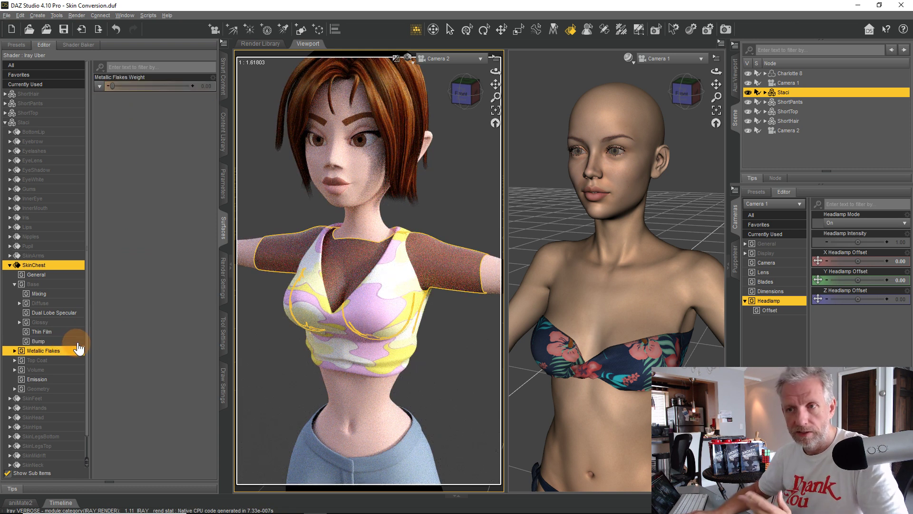
left_click(71, 360)
left_click(68, 370)
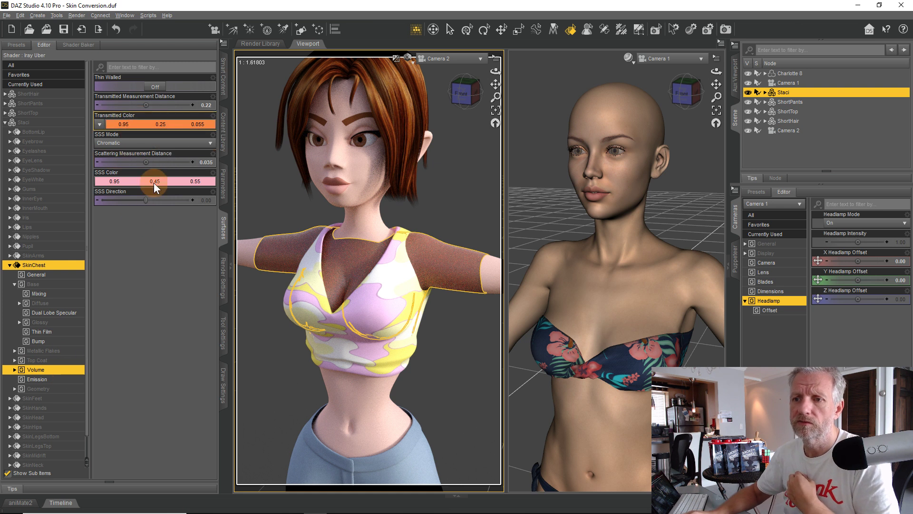
left_click(55, 371)
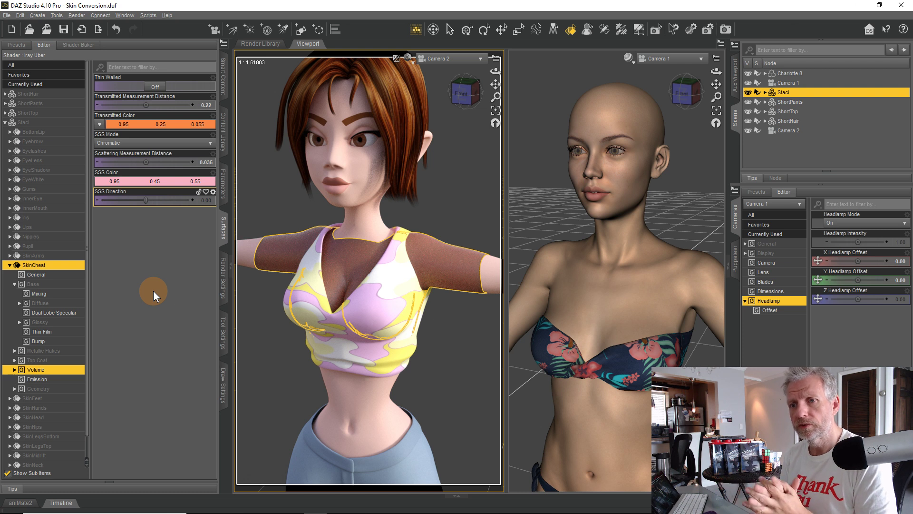
left_click(162, 181)
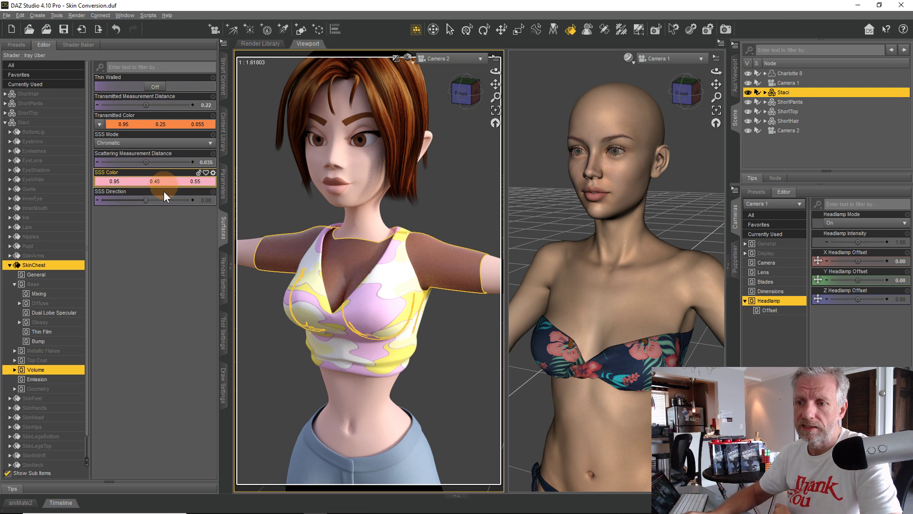
left_click(158, 226)
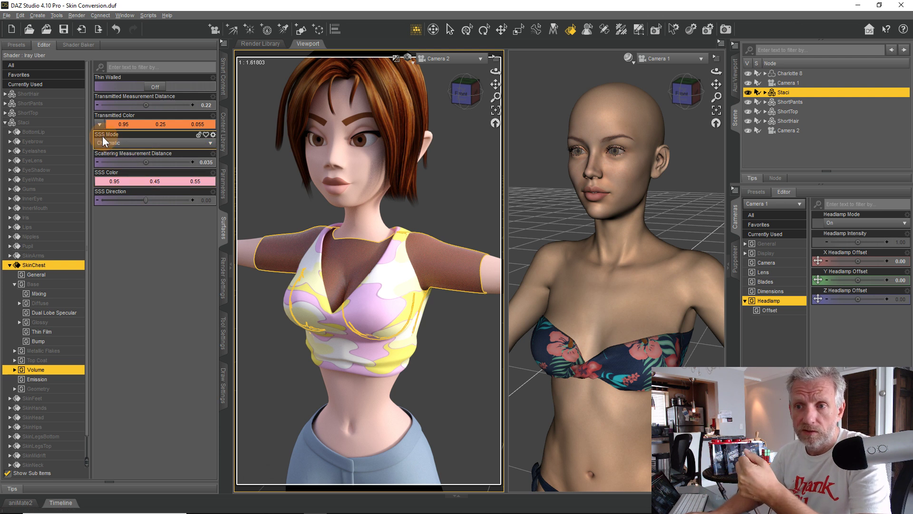
left_click(150, 142)
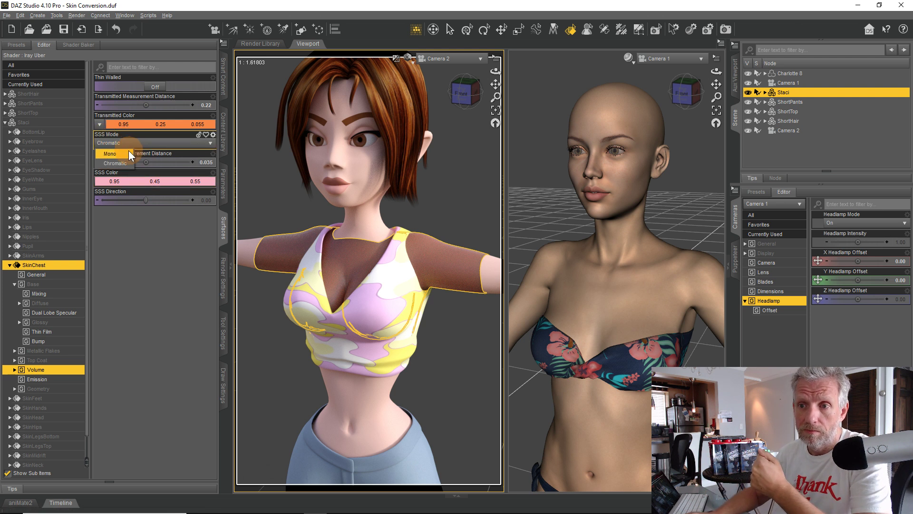
left_click(129, 150)
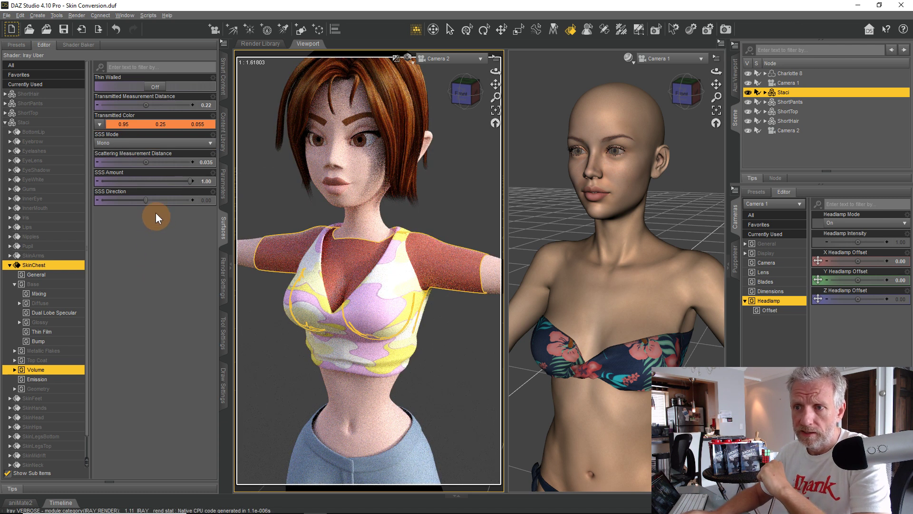
Try the stored skin tone (238, 179, 157) as SkinChest's Transmitted Color and check its map options.
left_click(178, 131)
left_click(438, 291)
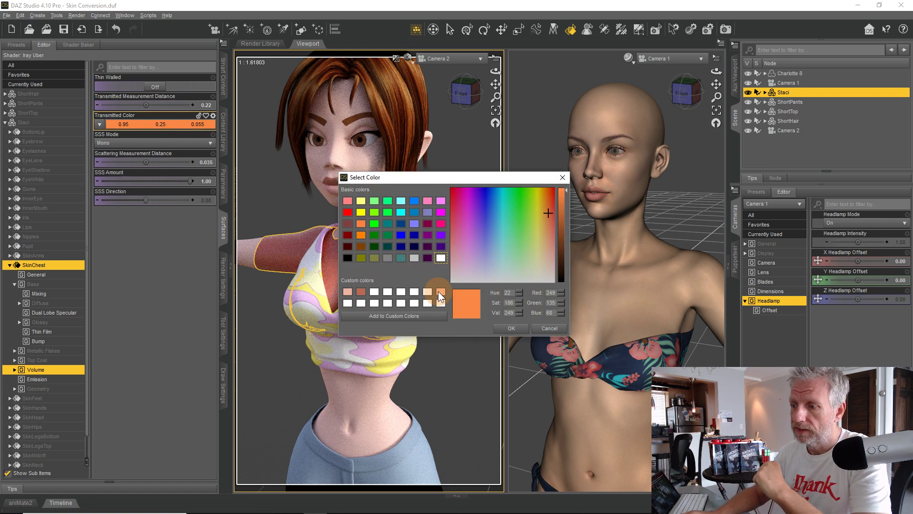
left_click(504, 327)
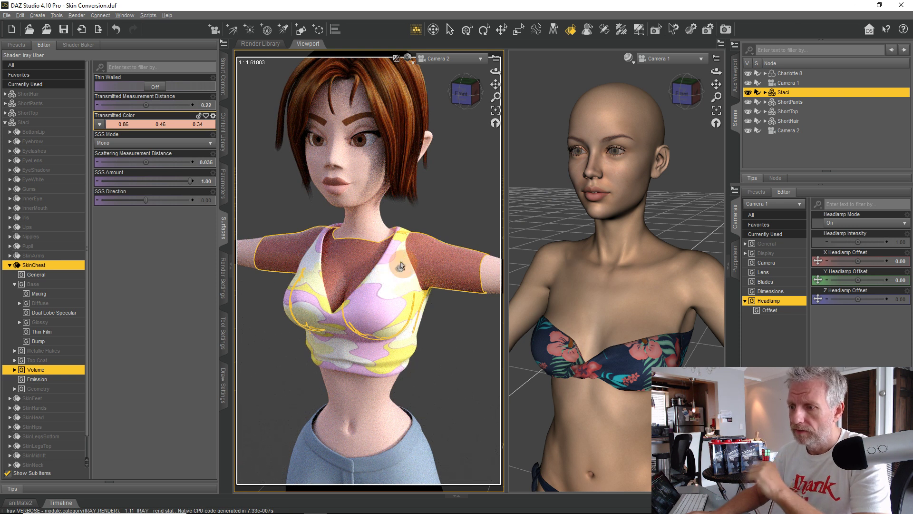
left_click(99, 125)
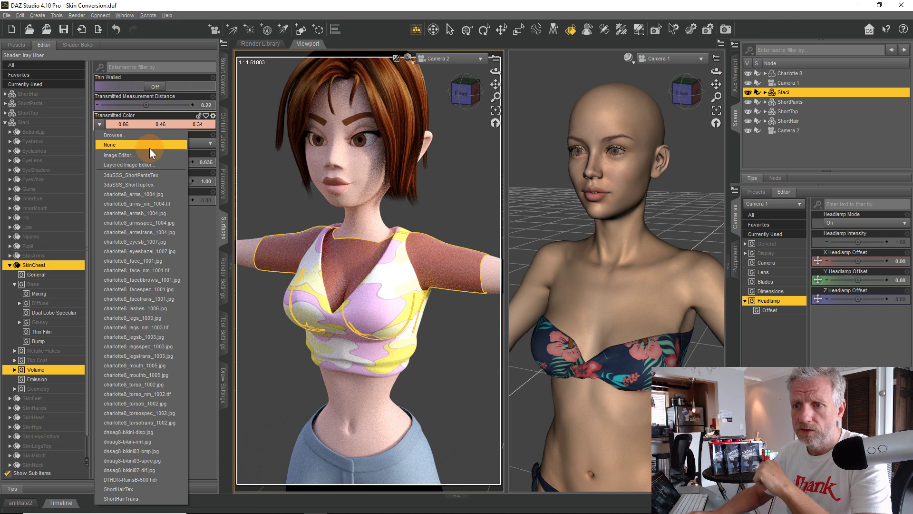
left_click(202, 226)
Set SkinChest's Transmitted Color to white (1.00, 1.00, 1.00).
left_click(174, 125)
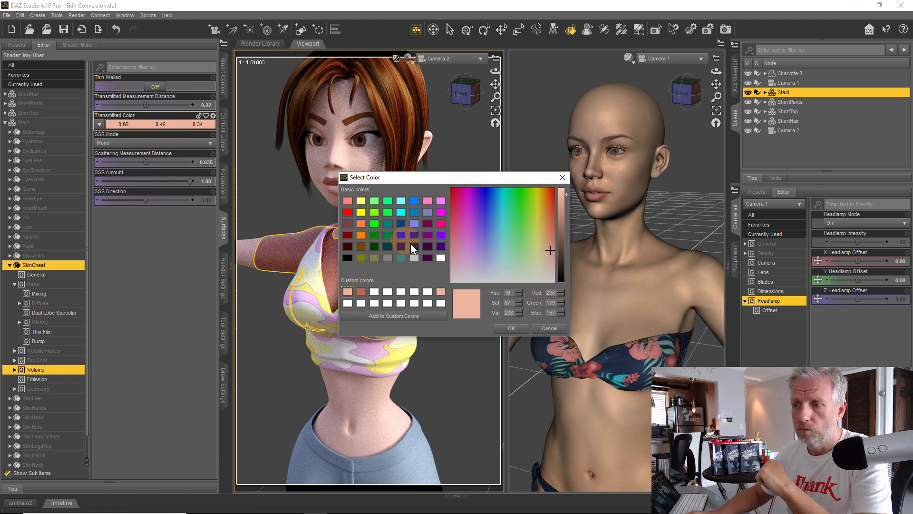
left_click(442, 259)
left_click(512, 328)
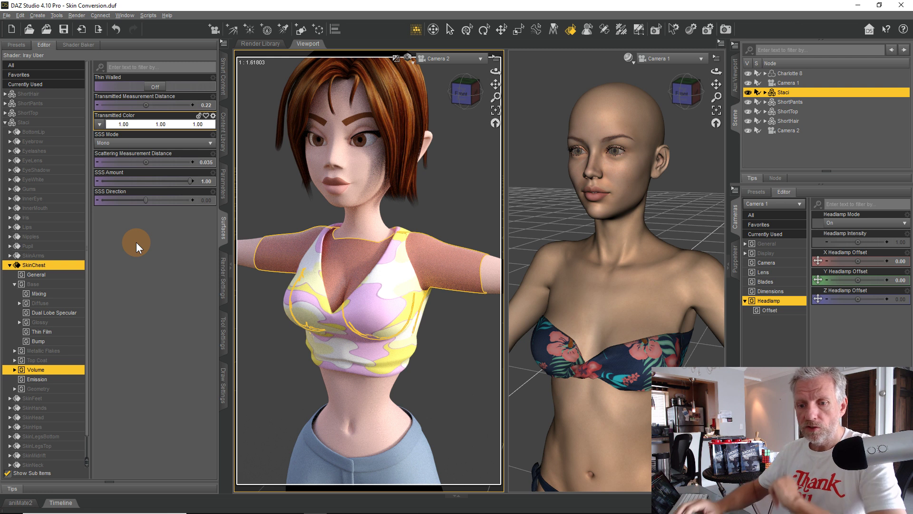
Review SkinChest's Emission and Geometry settings and copy the finished SkinChest surface.
left_click(67, 380)
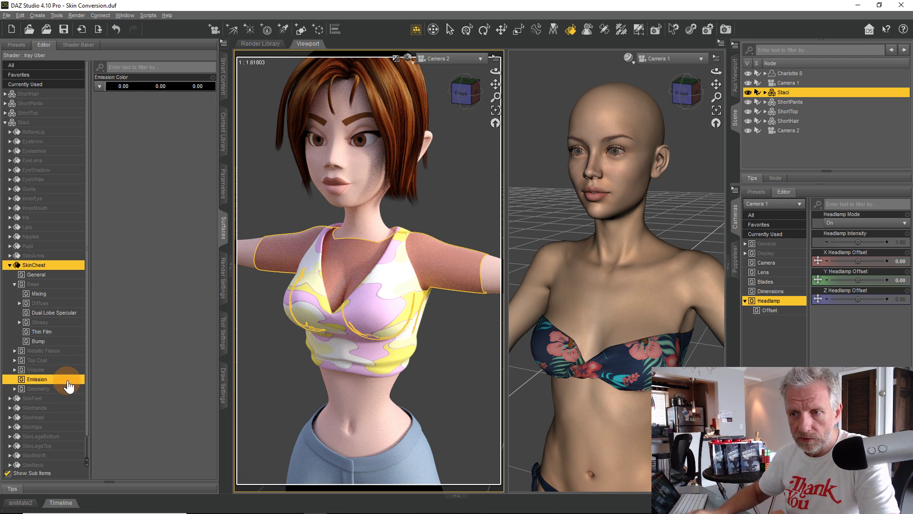
left_click(66, 389)
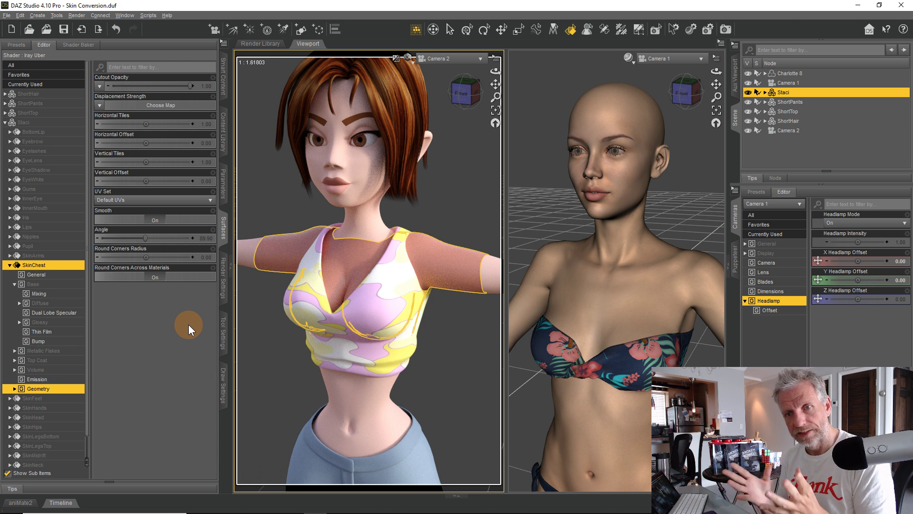
right_click(64, 264)
left_click(92, 270)
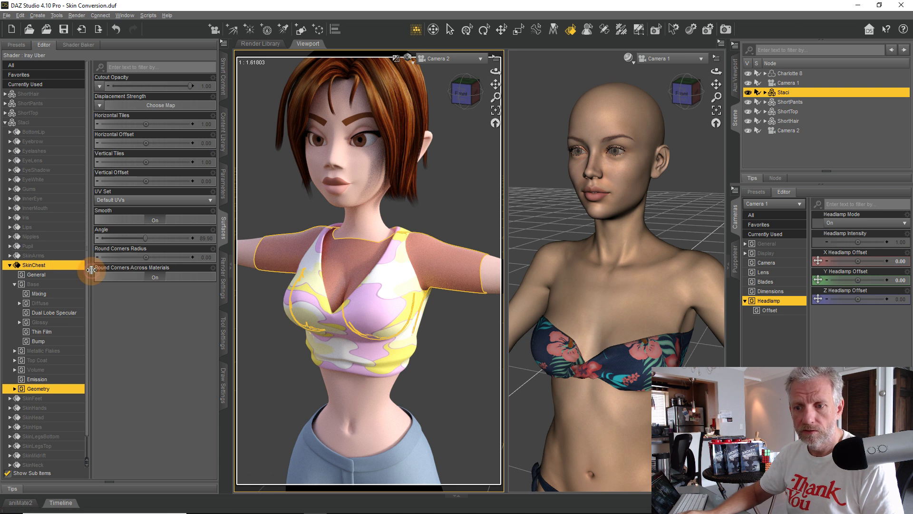
left_click(9, 265)
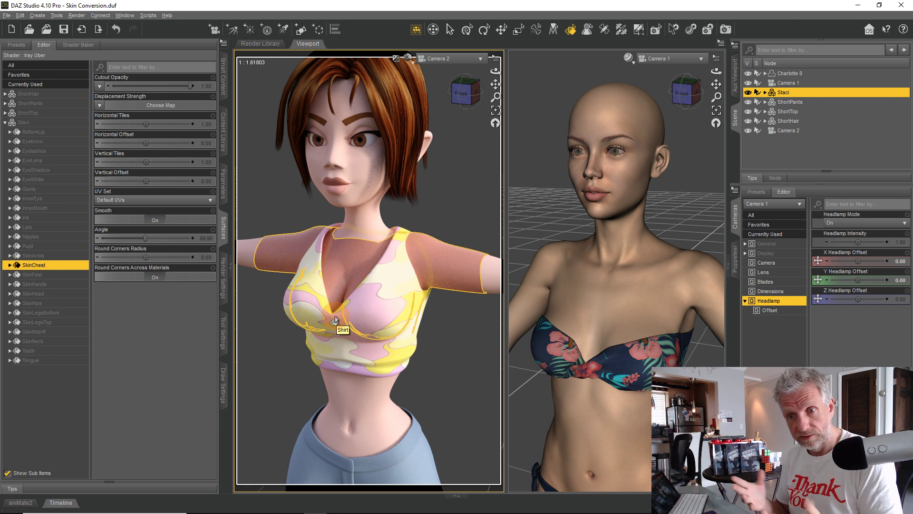
Paste the copied SkinChest settings onto SkinArms, SkinFeet, SkinHands, SkinHead, SkinHips, SkinLegsBottom, SkinLegsTop, SkinMidrift and SkinNeck.
left_click(61, 257)
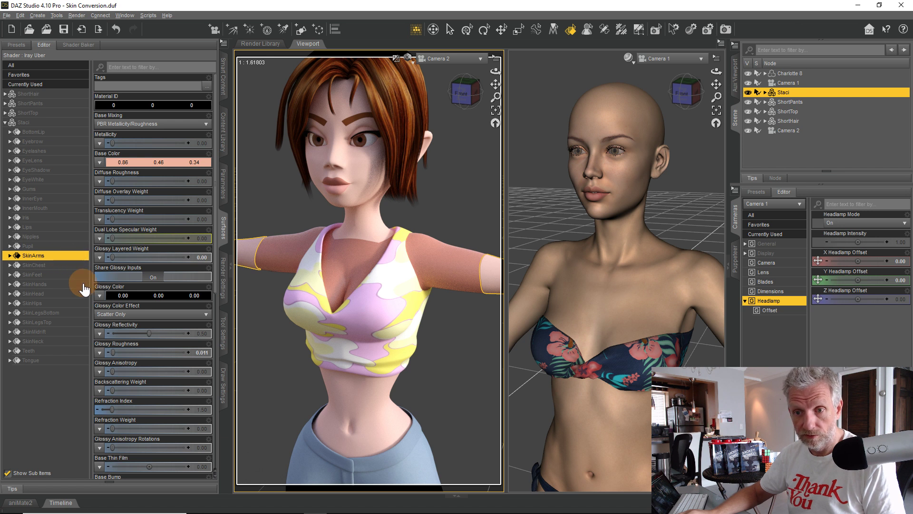
left_click(61, 275, "ctrl")
left_click(67, 284, "ctrl")
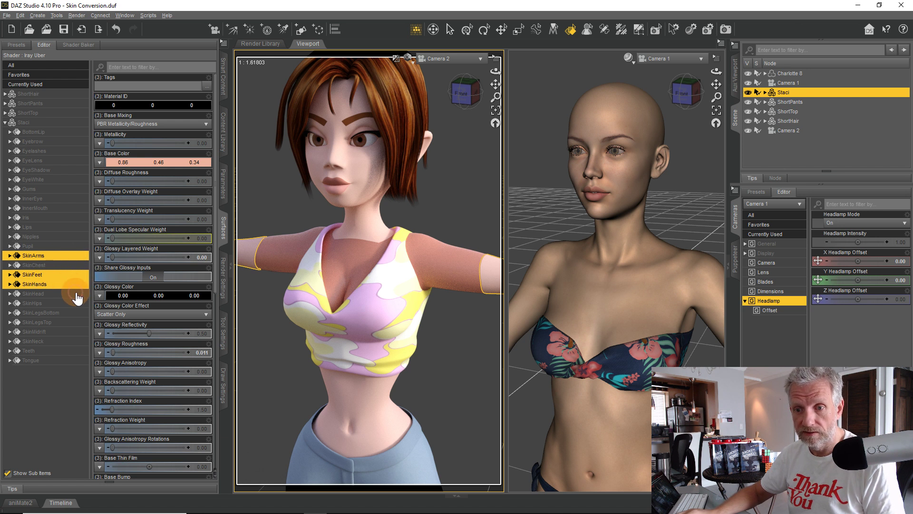
left_click(69, 294, "ctrl")
left_click(75, 304, "ctrl")
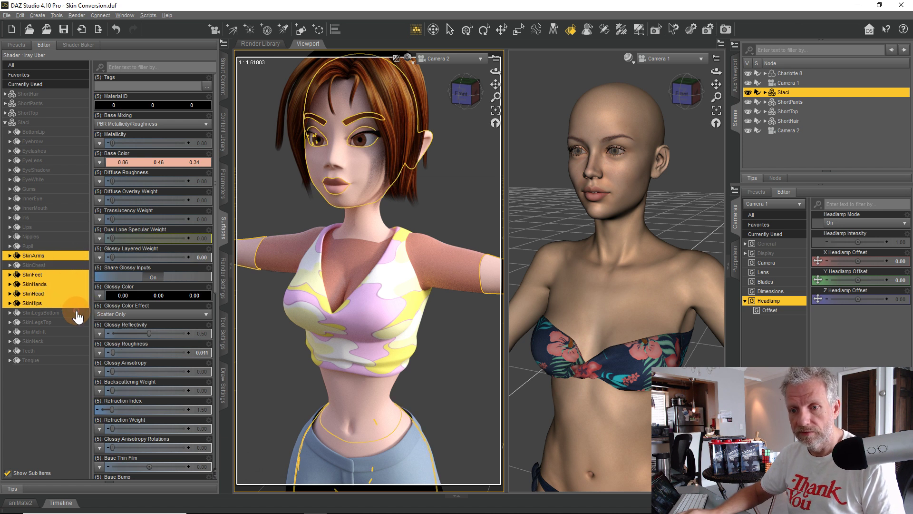
left_click(75, 313, "ctrl")
left_click(75, 323, "ctrl")
left_click(72, 332, "ctrl")
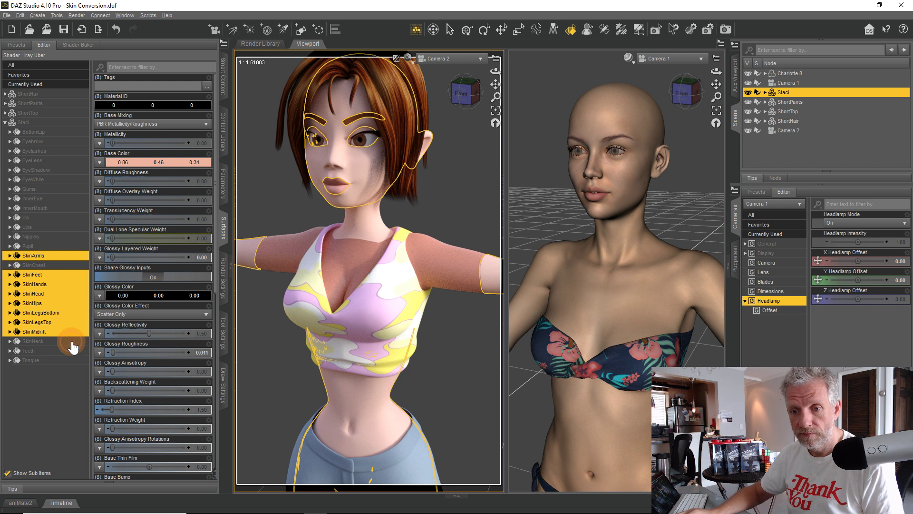
left_click(73, 341, "ctrl")
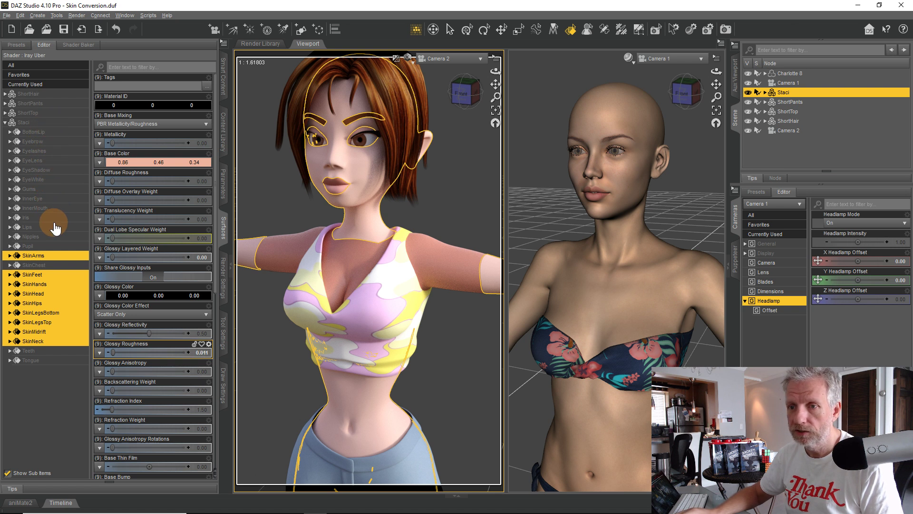
right_click(59, 275)
left_click(96, 289)
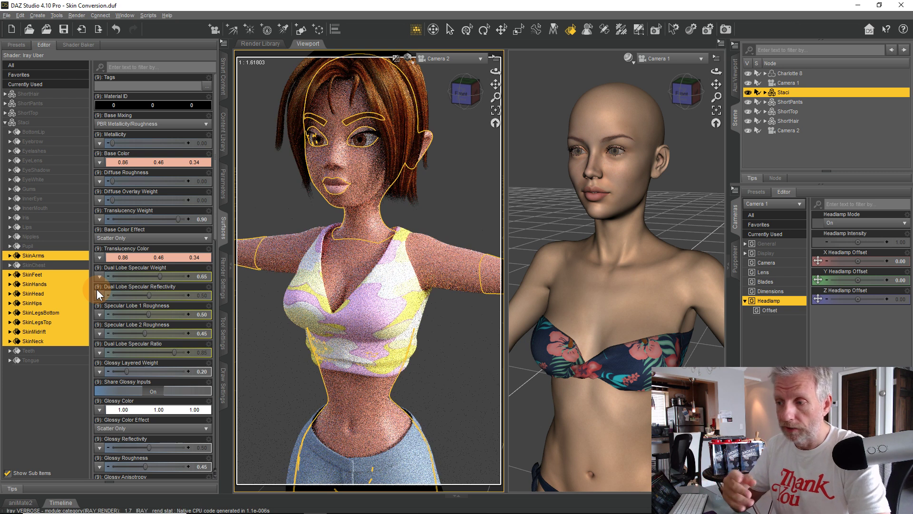
Inspect the pasted skin settings over Staci's full body and clear the skin surface selection.
scroll(346, 356, "down", 2)
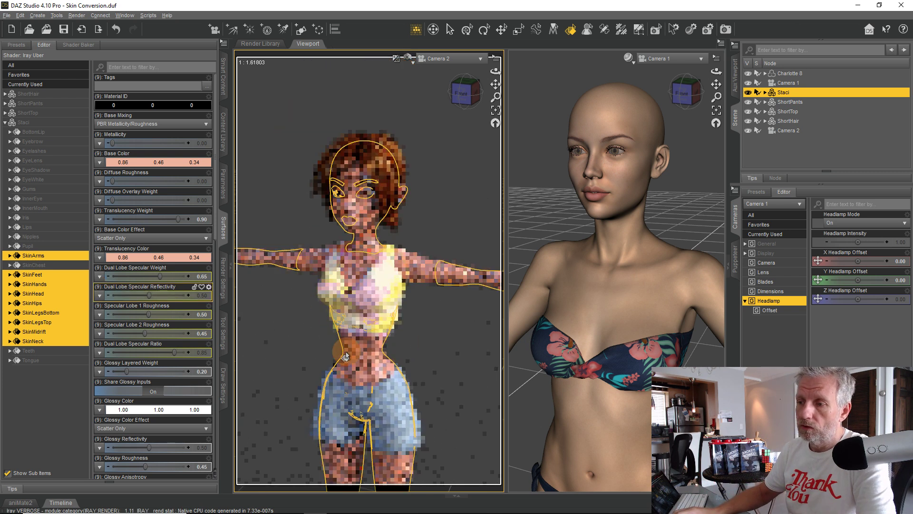
scroll(346, 353, "down", 2)
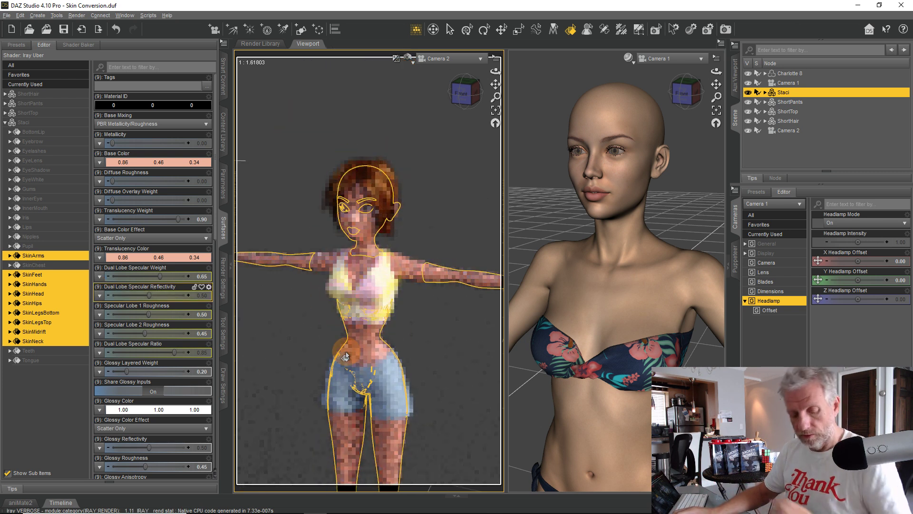
middle_click_drag(346, 353, 284, 398)
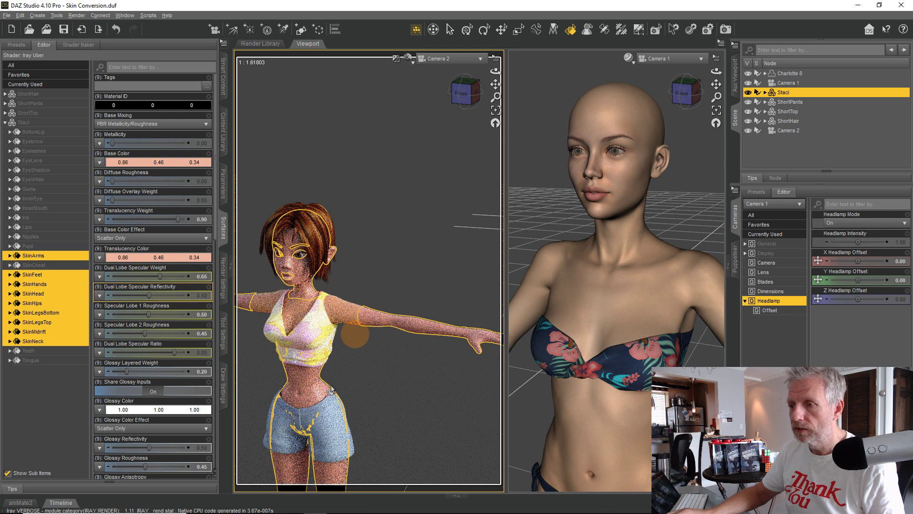
middle_click_drag(365, 335, 456, 251)
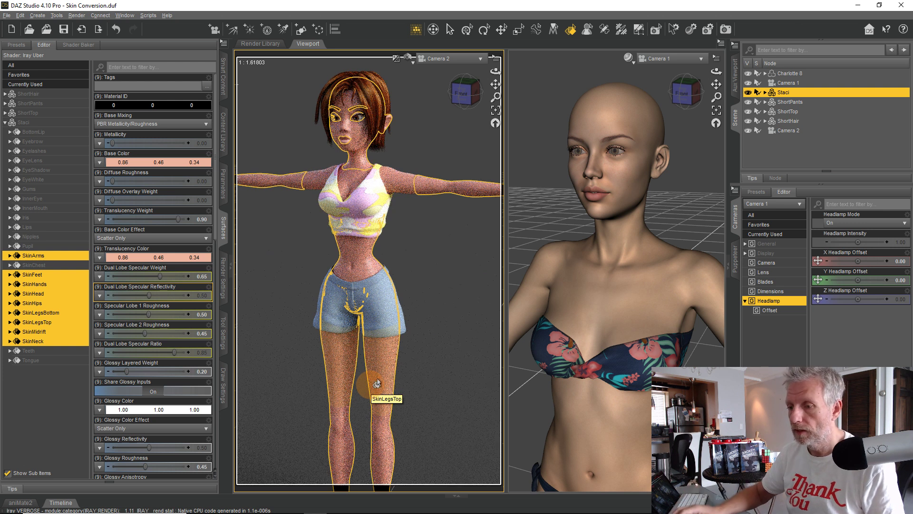
left_click(55, 265)
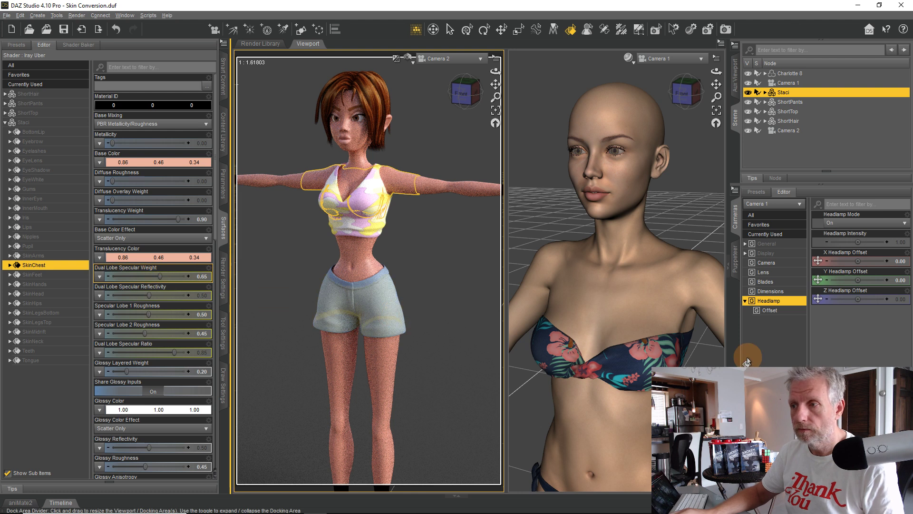
left_click(789, 165)
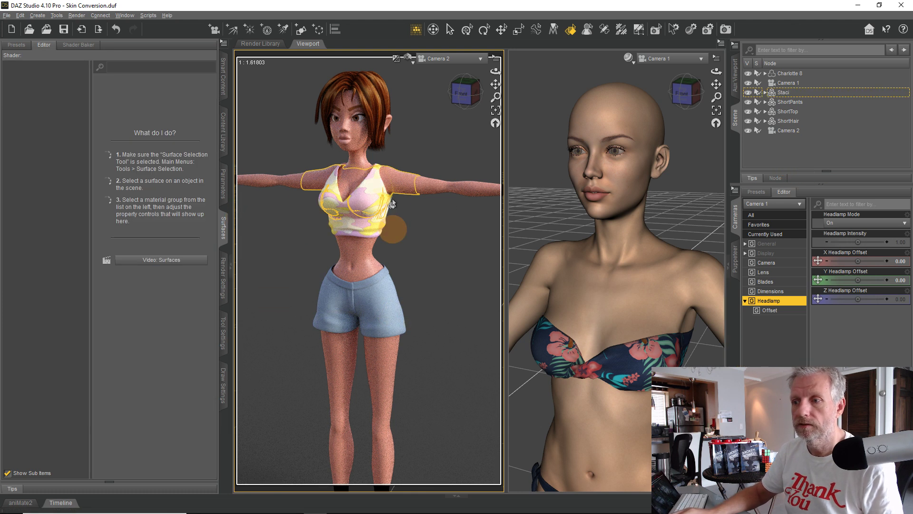
left_click(376, 114)
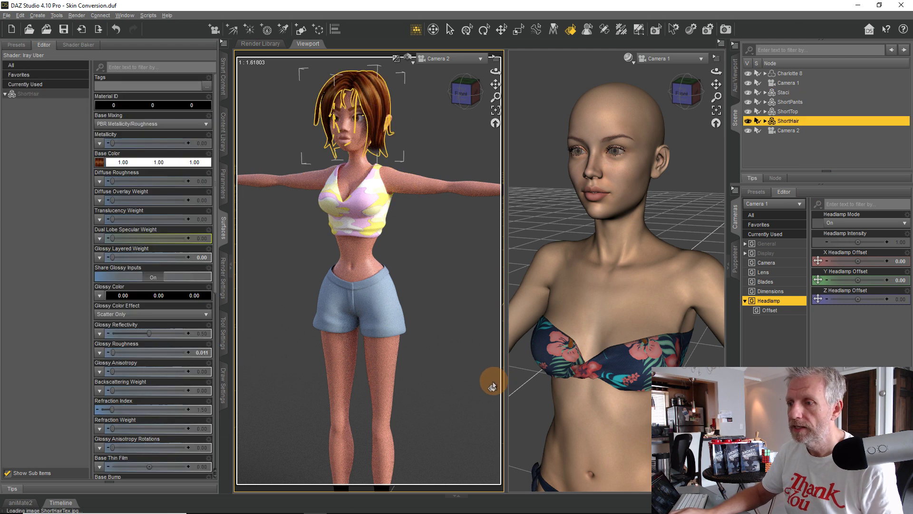
mouse_move(385, 512)
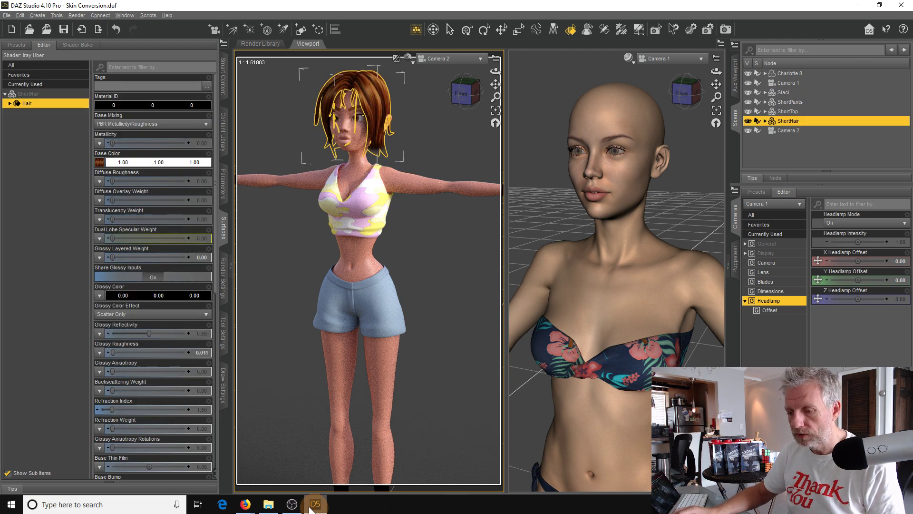
left_click(856, 10)
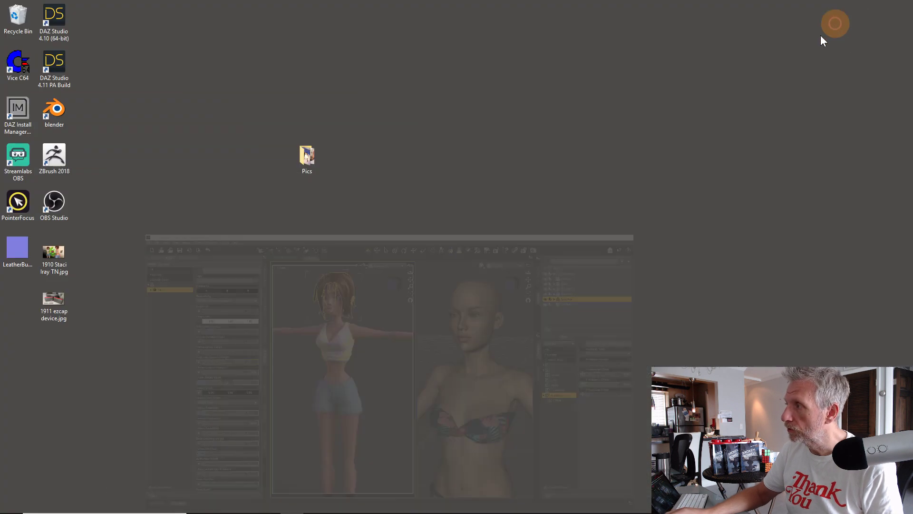
double_click(56, 255)
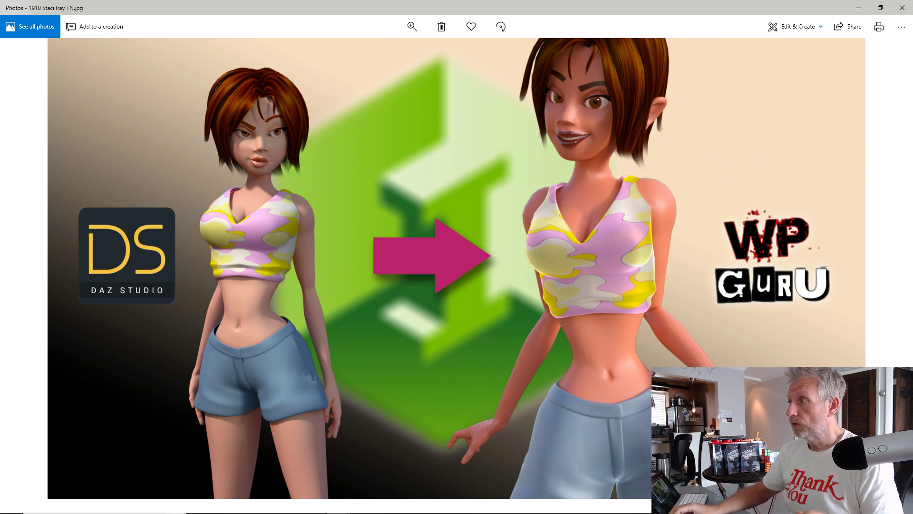
left_click(859, 13)
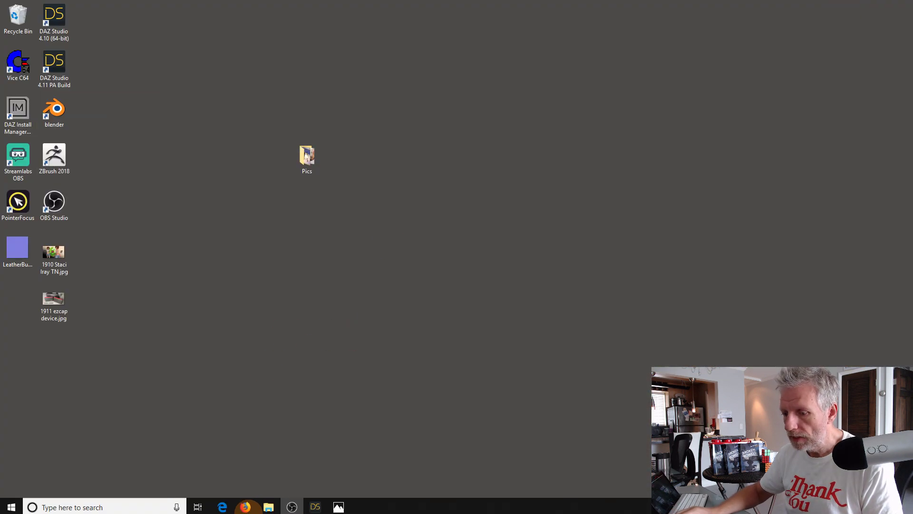
left_click(315, 504)
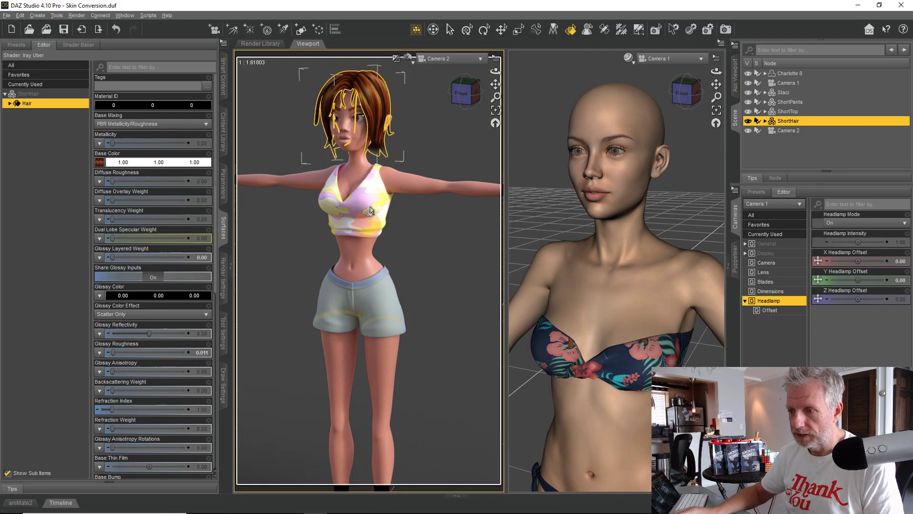
Examine Staci's face up close and compare the settings of her Lips and BottomLip surfaces.
scroll(371, 167, "up", 8)
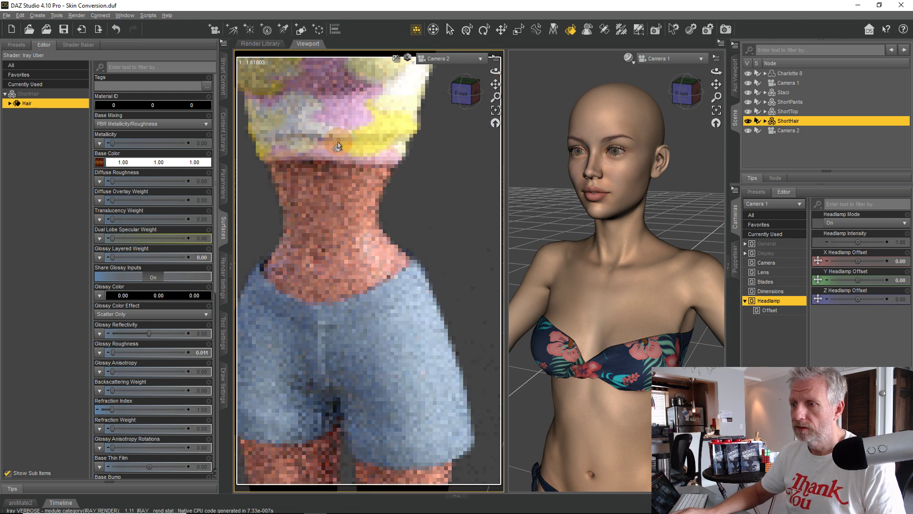
middle_click_drag(336, 146, 456, 251)
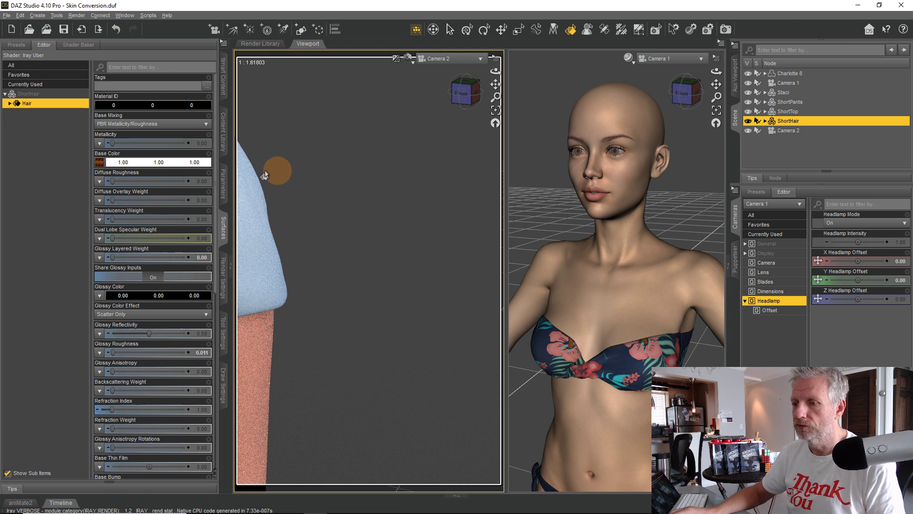
middle_click_drag(291, 224, 456, 251)
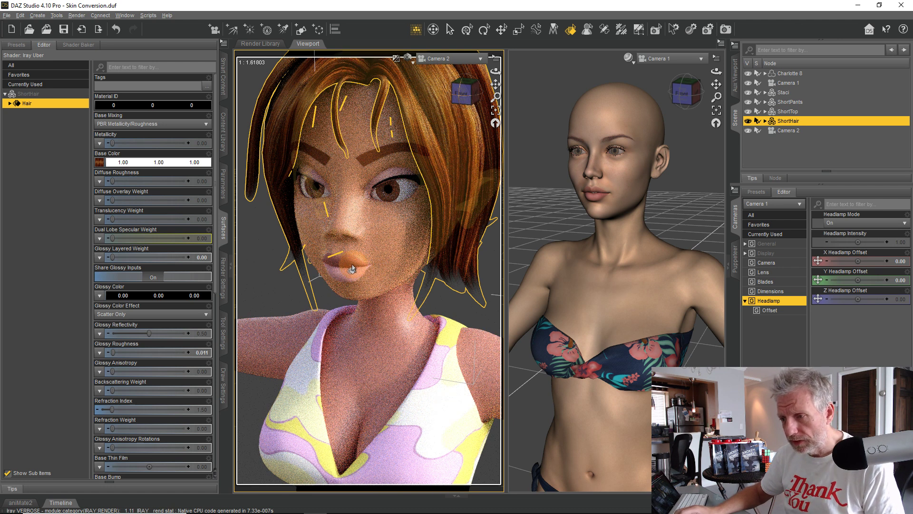
left_click(373, 276)
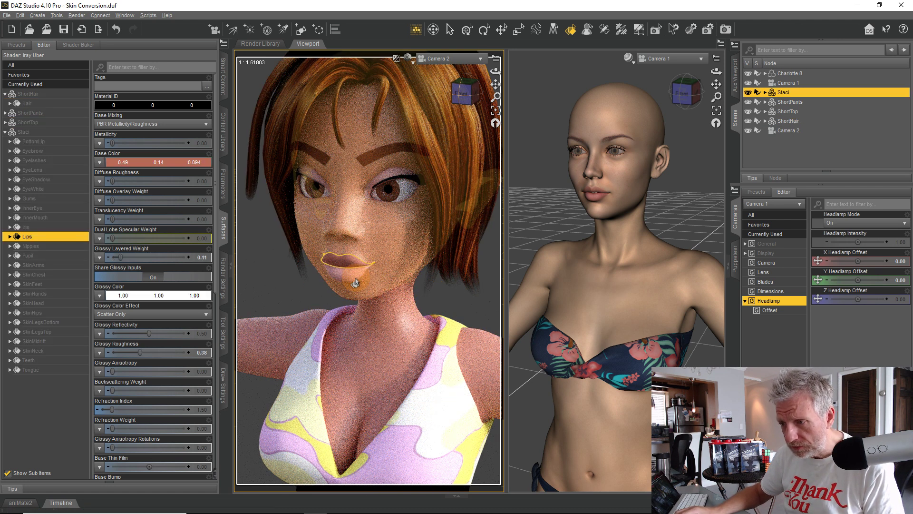
left_click(352, 263)
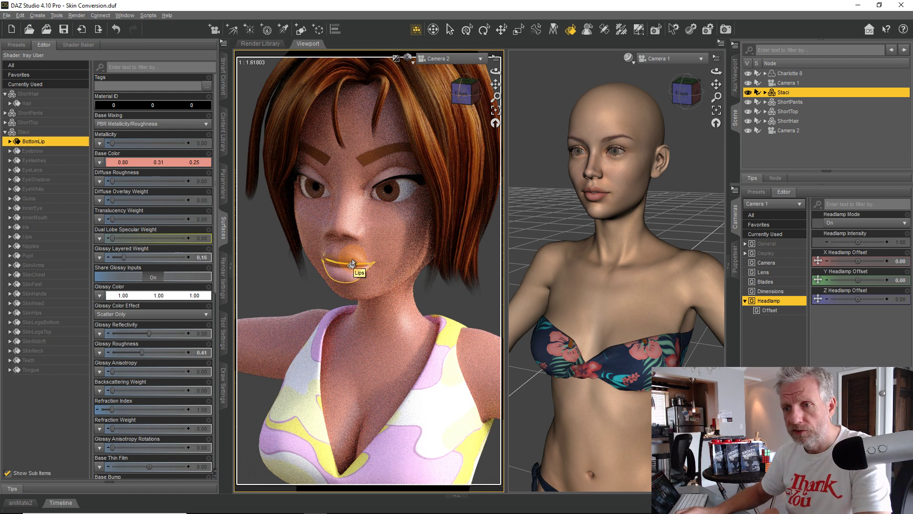
left_click(352, 263)
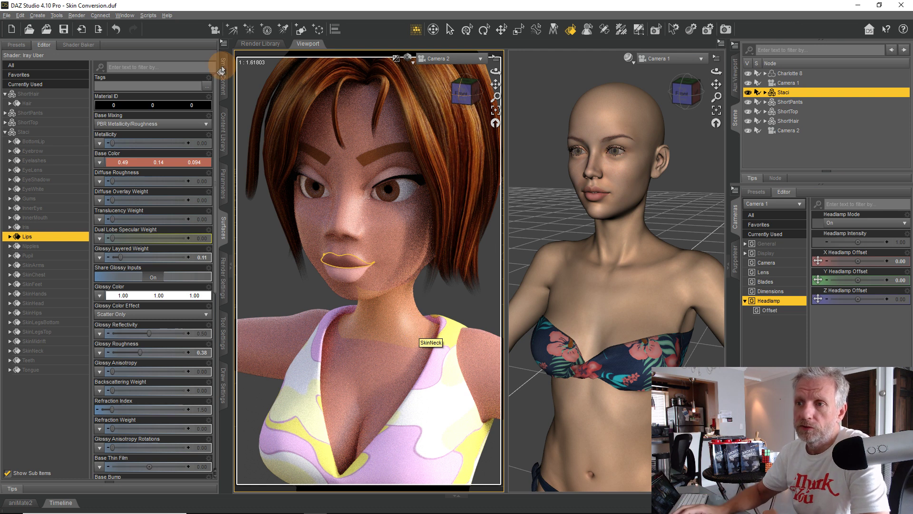
Browse the 3D Universe - Staci pose folder in the Poser Formats library for her make-up and MAT presets.
left_click(223, 126)
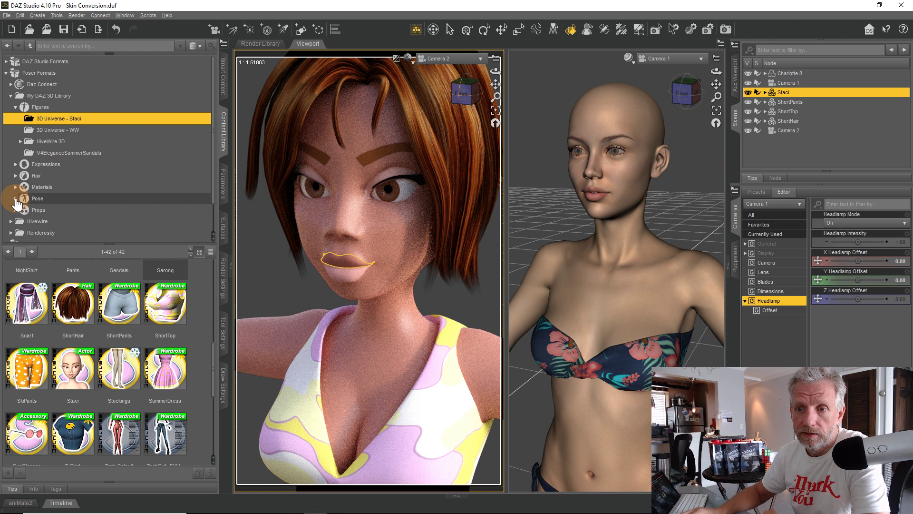
left_click(16, 199)
left_click(76, 221)
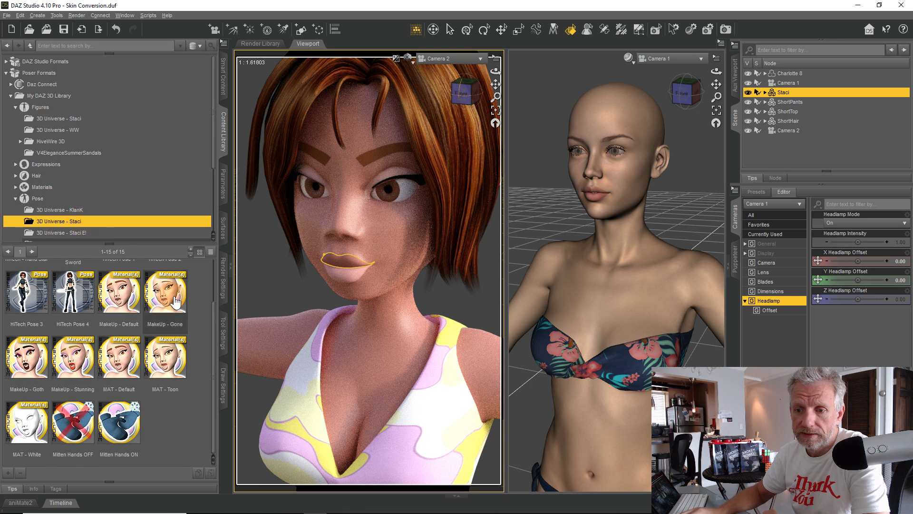
left_click(24, 357)
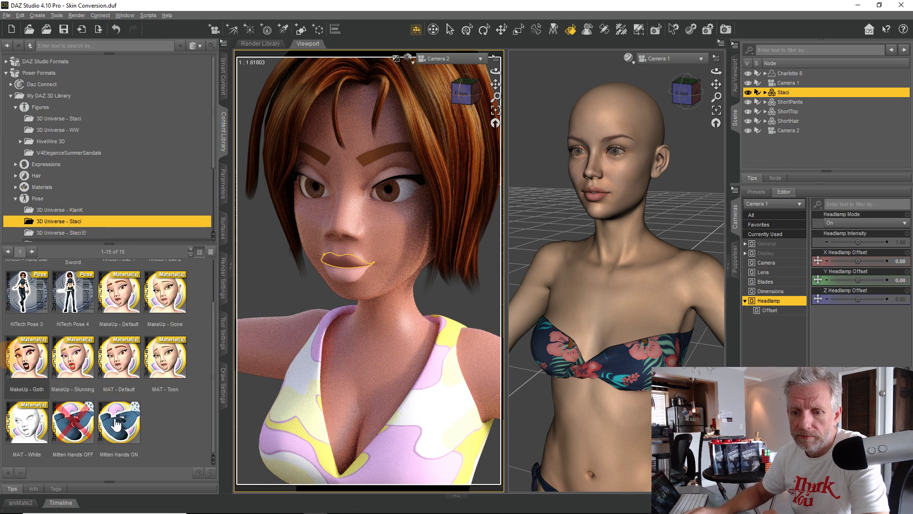
left_click(74, 359)
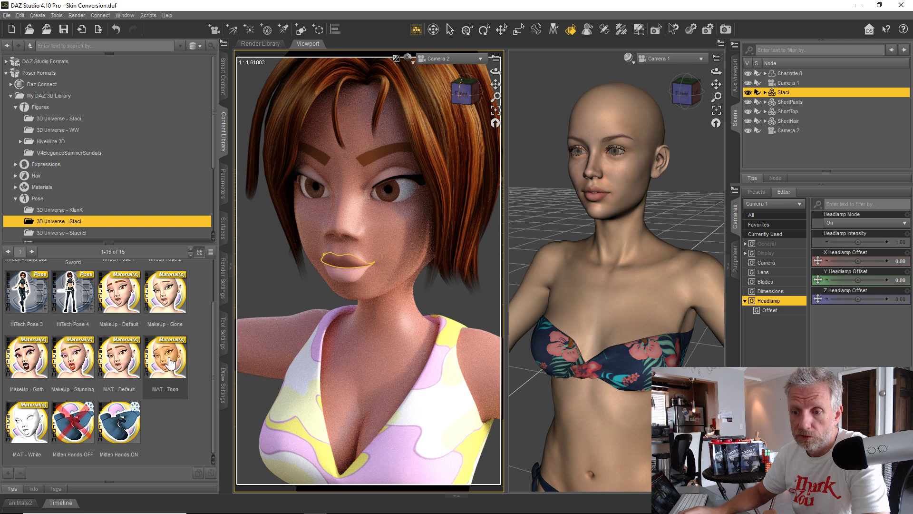
left_click(201, 379)
left_click(212, 355)
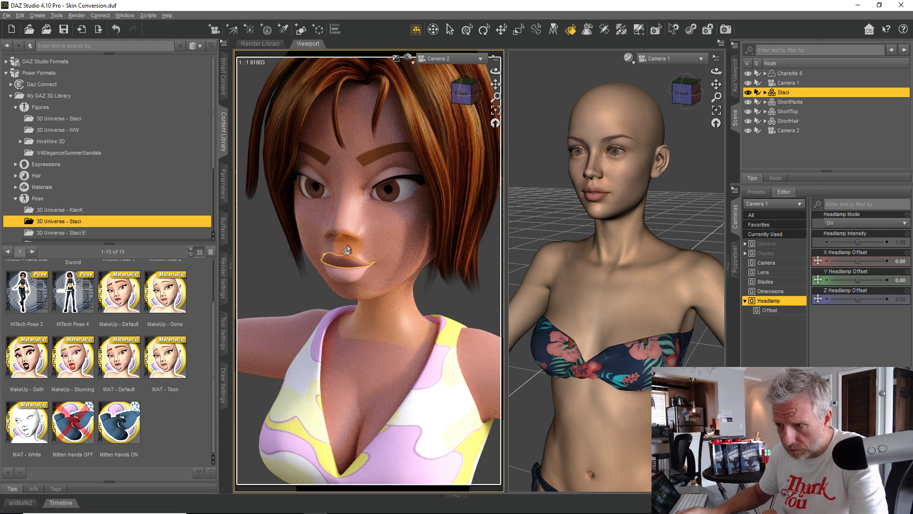
Store the Base Color of Staci's Lips surface (184, 105, 87) as a custom color.
left_click(224, 224)
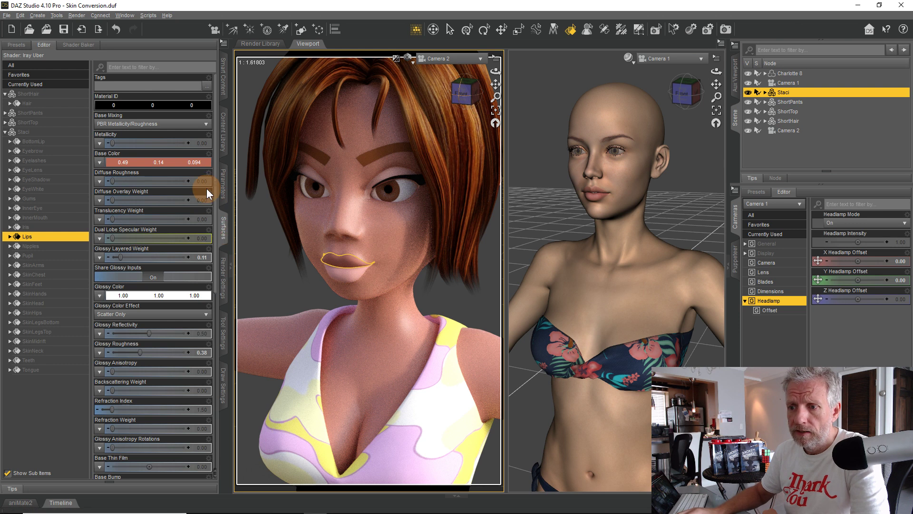
left_click(9, 236)
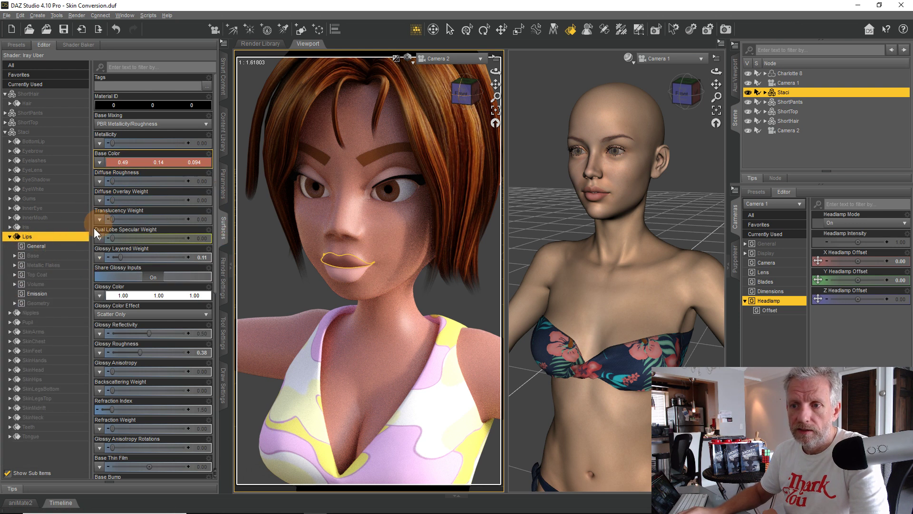
left_click(60, 257)
left_click(138, 125)
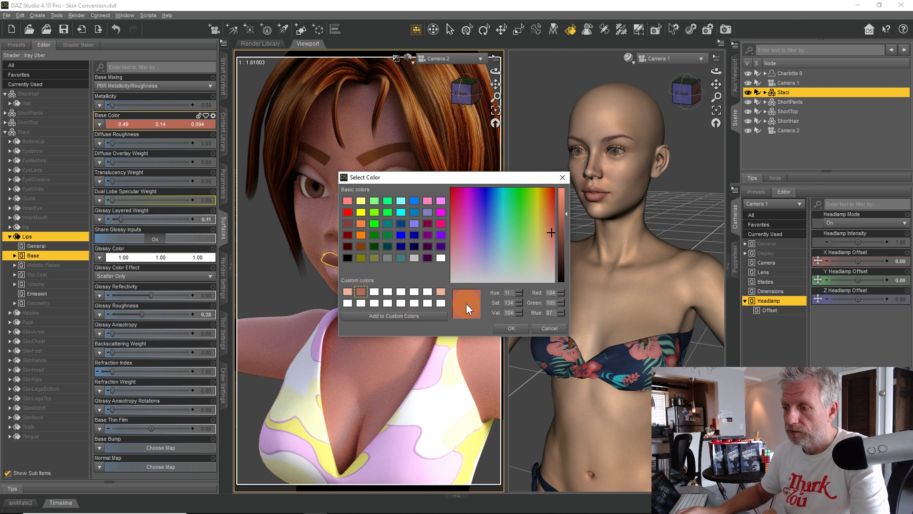
left_click_drag(463, 305, 362, 293)
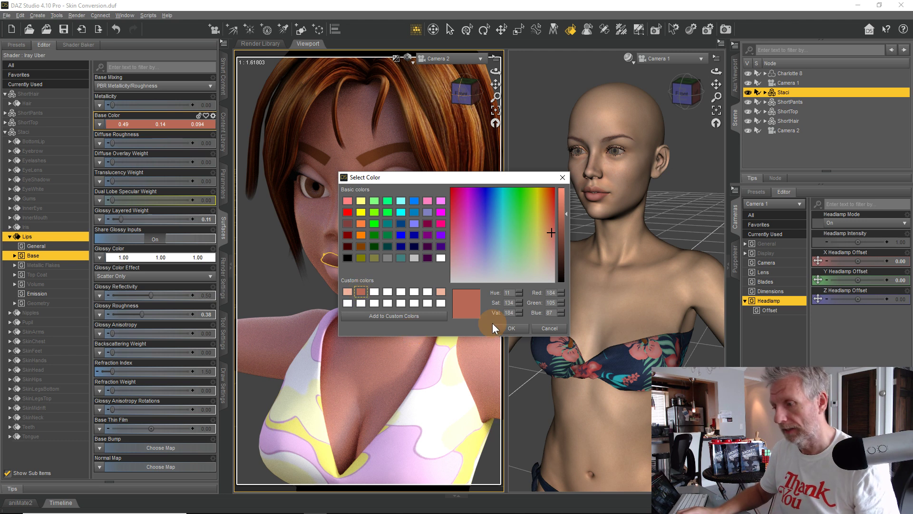
left_click(510, 329)
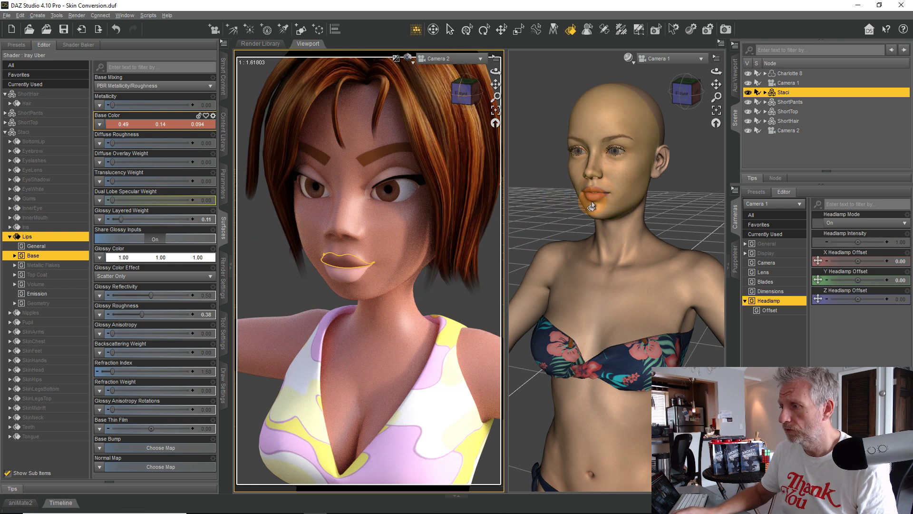
Copy the surface settings of Charlotte 8's Lips.
scroll(593, 191, "up", 3)
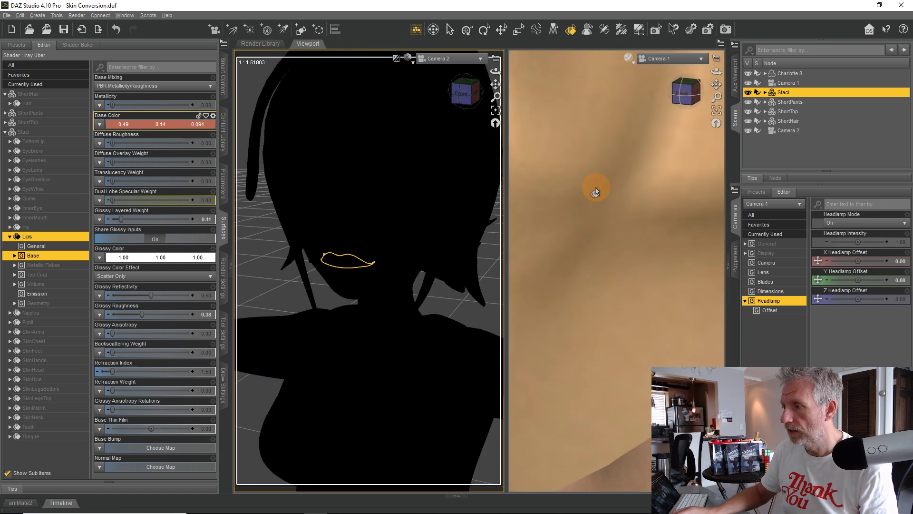
scroll(599, 207, "down", 5)
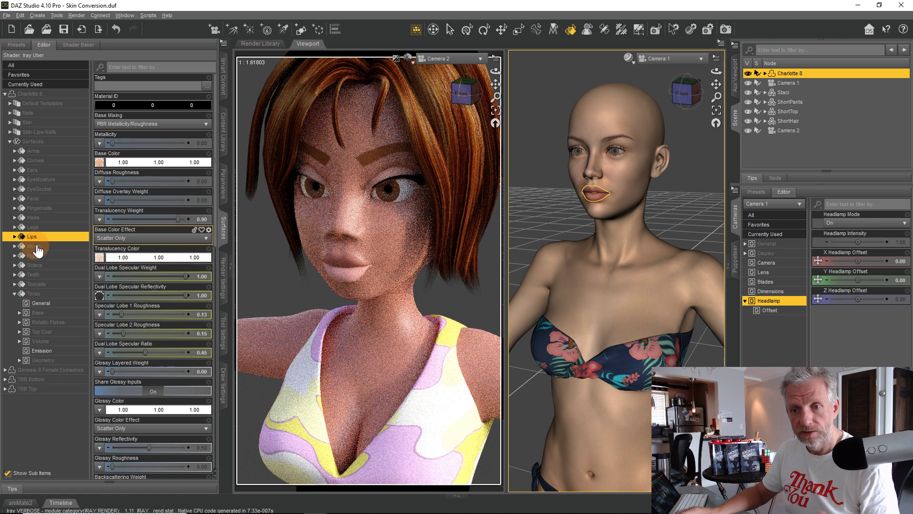
left_click(15, 236)
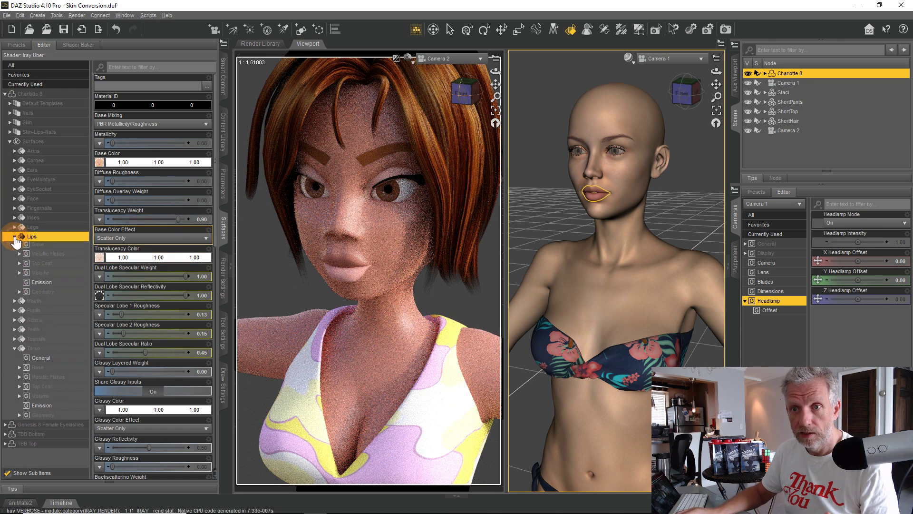
right_click(51, 237)
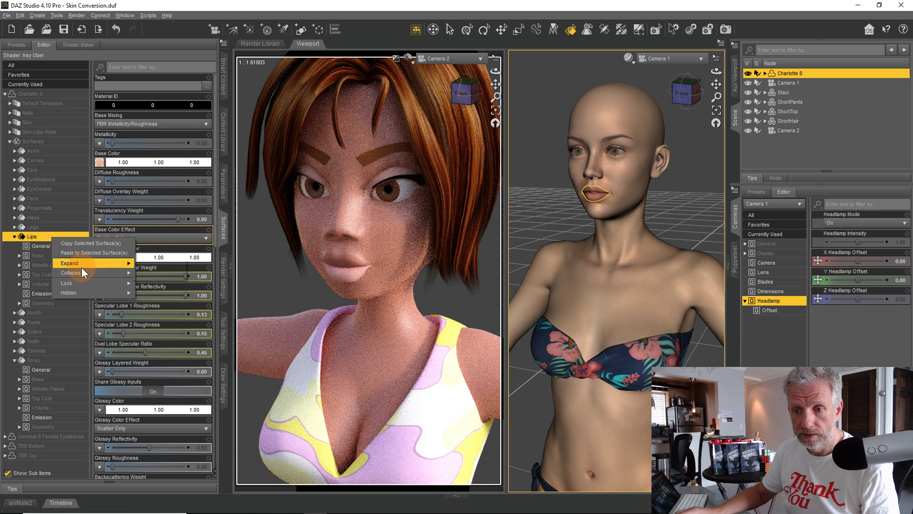
left_click(86, 244)
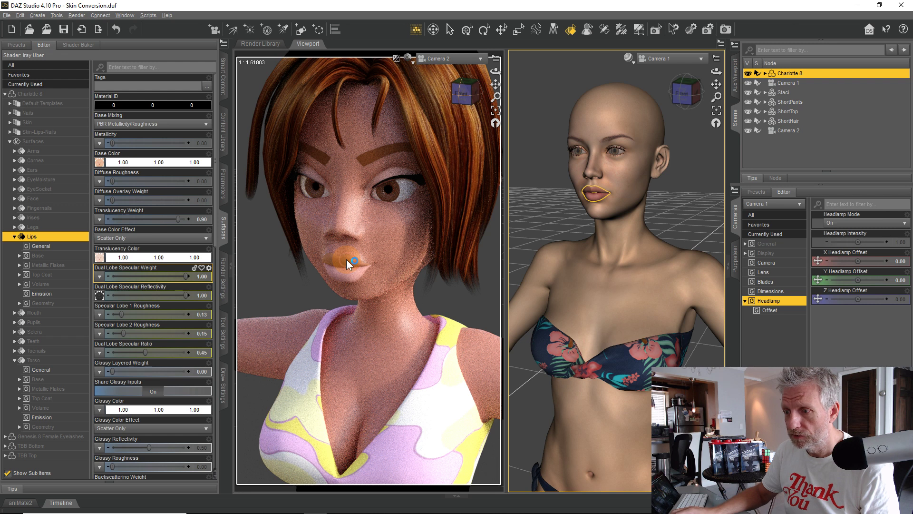
Paste the copied lip settings onto Staci's Lips surface, leaving her BottomLip surface out.
left_click(346, 258)
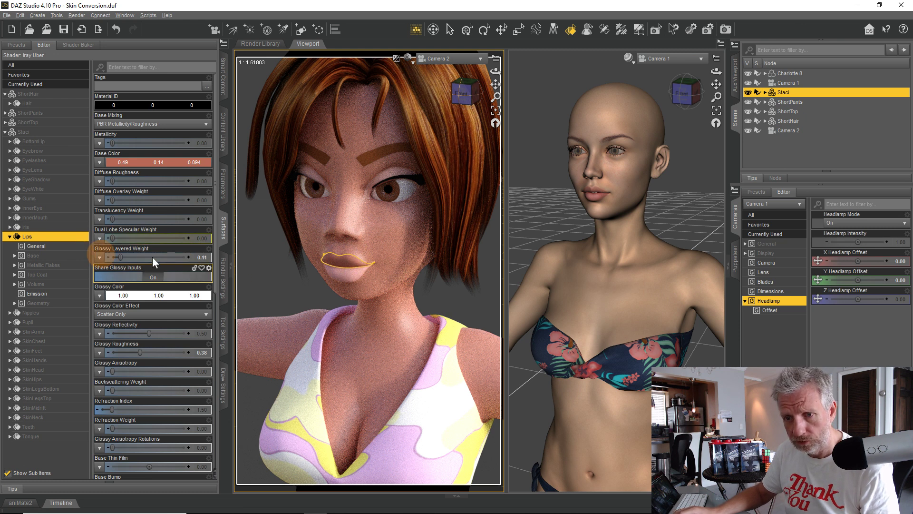
left_click(347, 282)
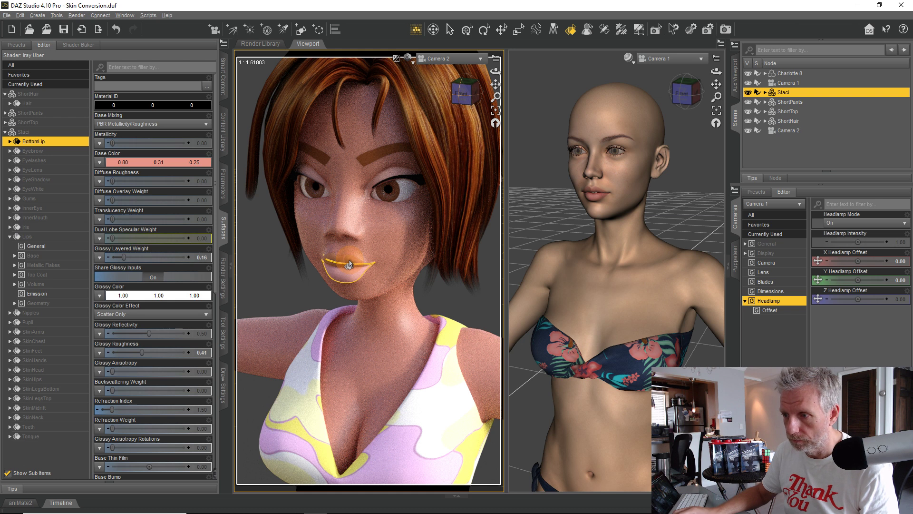
left_click(349, 265)
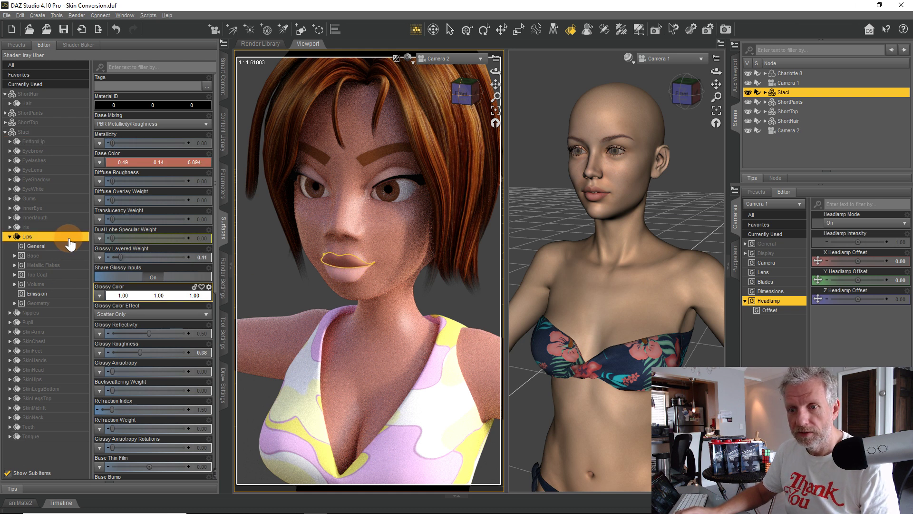
right_click(68, 238)
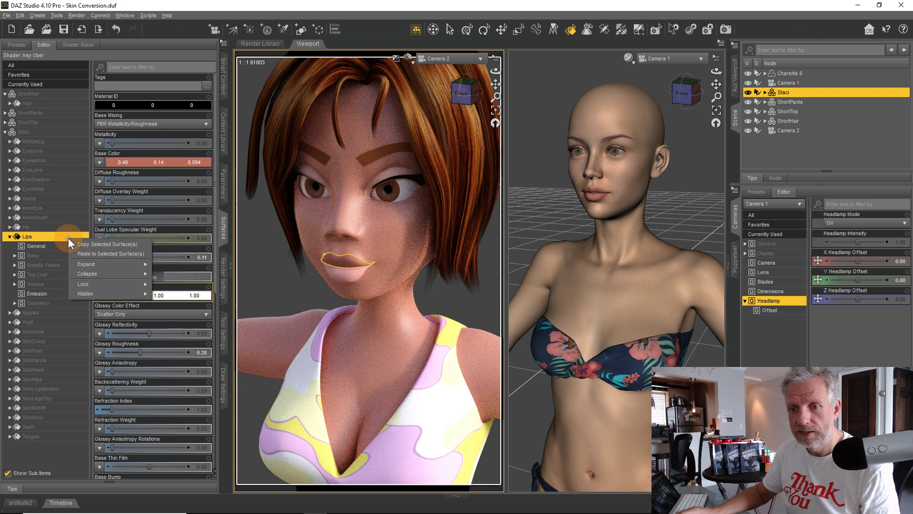
left_click(110, 253)
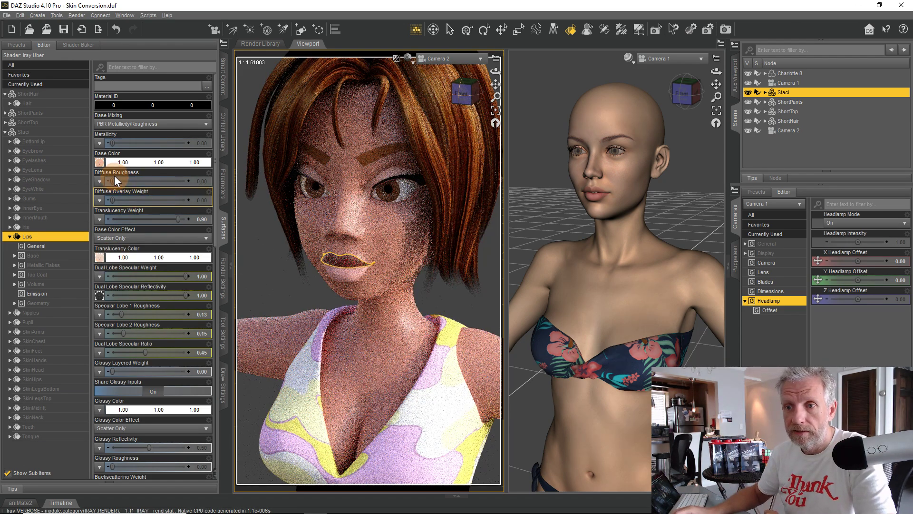
Remove the image maps from the Base Color and Translucency Color of Staci's Lips surface.
left_click(34, 256)
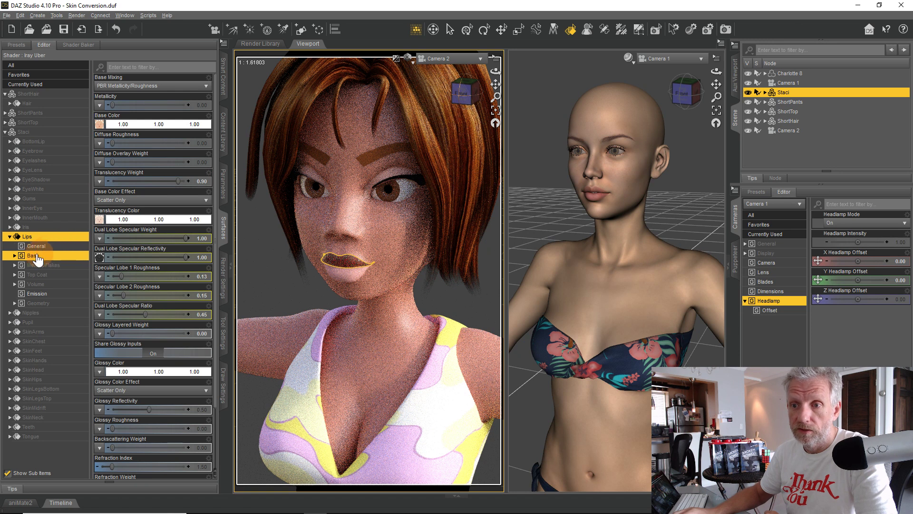
left_click(15, 256)
left_click(45, 265)
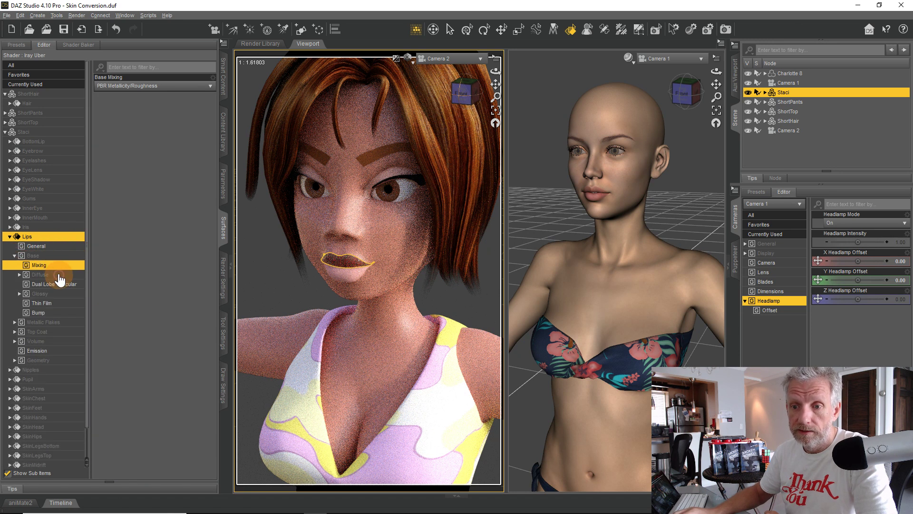
left_click(58, 274)
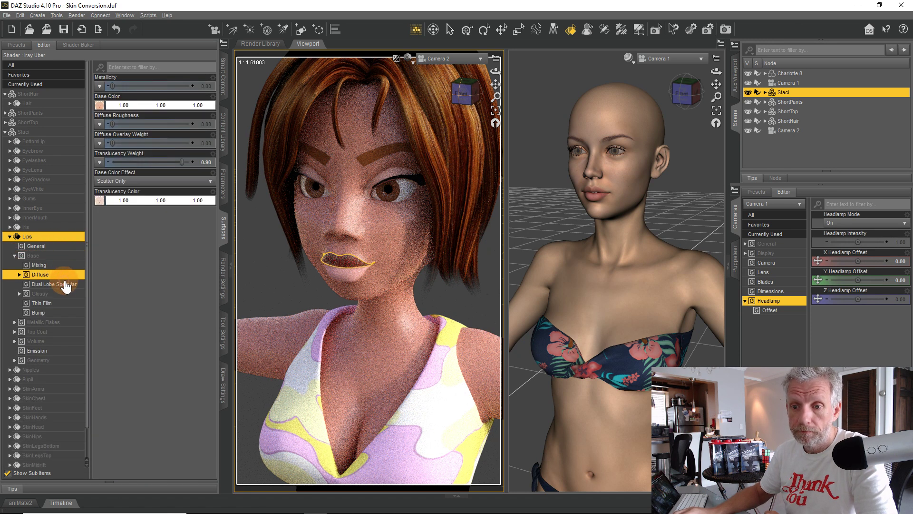
left_click(98, 105)
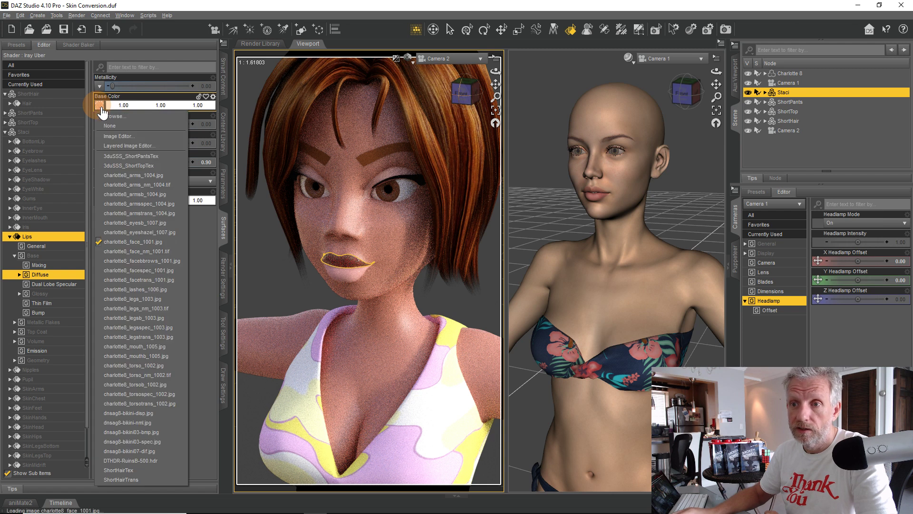
left_click(114, 125)
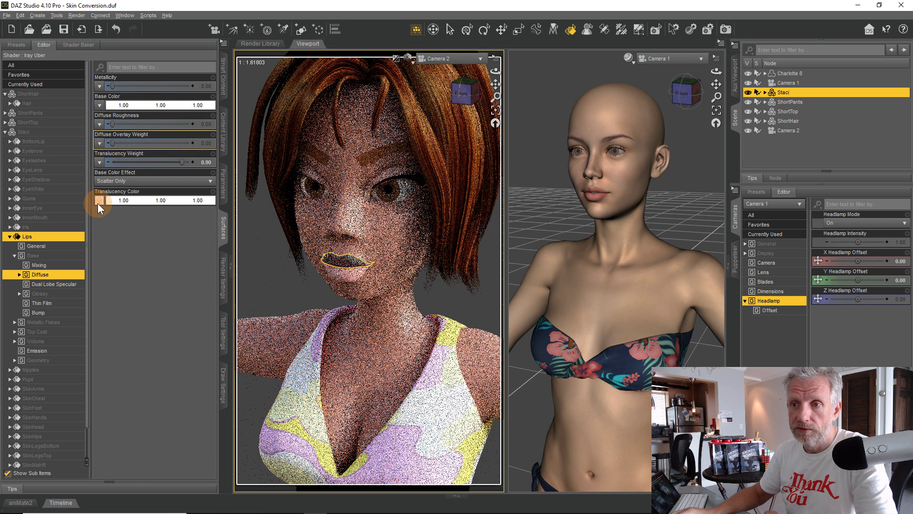
left_click(121, 221)
left_click(99, 200)
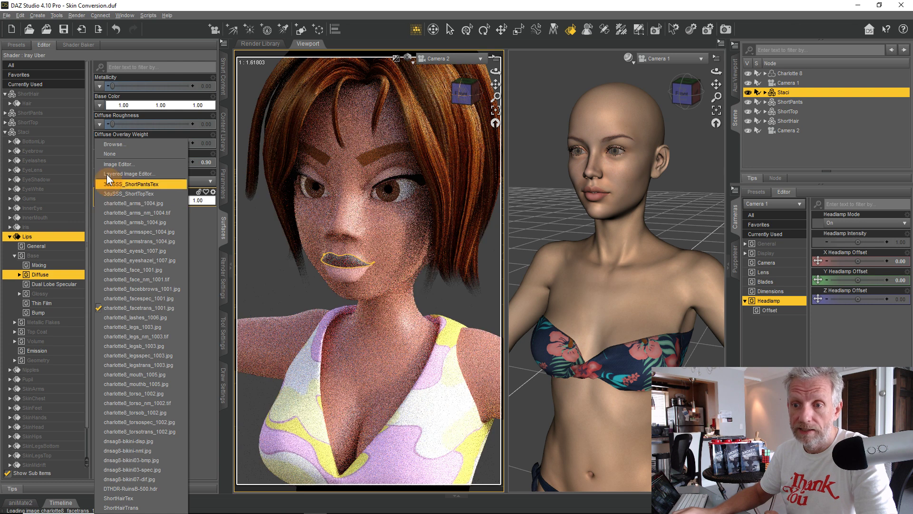
left_click(110, 154)
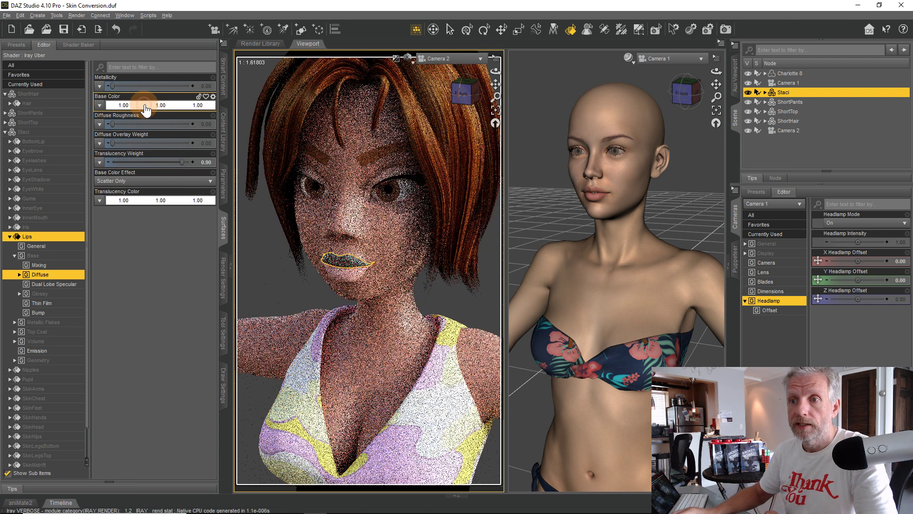
Set the Base Color and Translucency Color of Staci's Lips to the stored custom lip color (184, 105, 87).
left_click(138, 105)
left_click(361, 292)
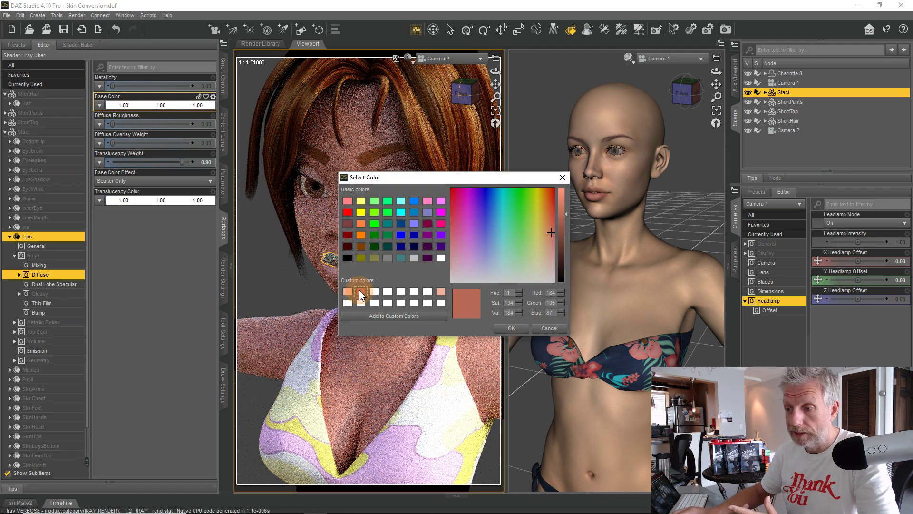
left_click(505, 329)
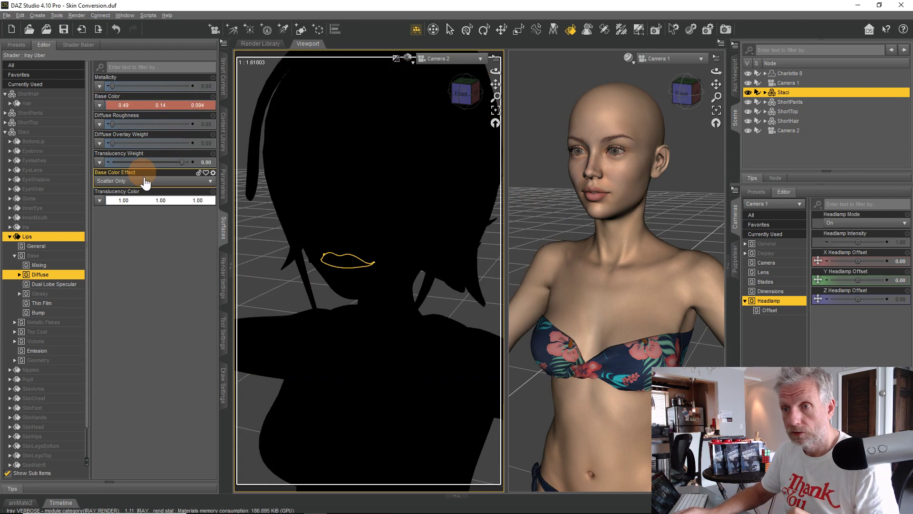
left_click(143, 201)
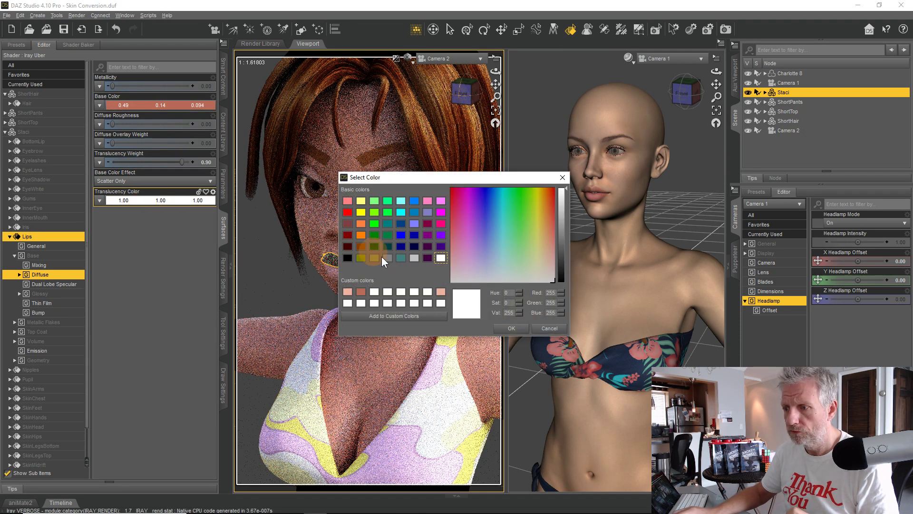
left_click(361, 292)
left_click(508, 328)
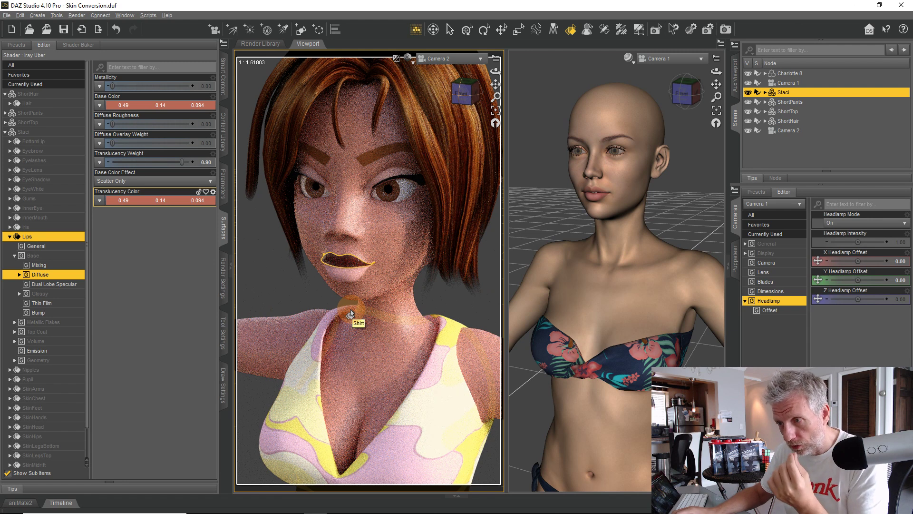
Remove the image map from the Dual Lobe Specular Reflectivity of Staci's Lips.
left_click(70, 285)
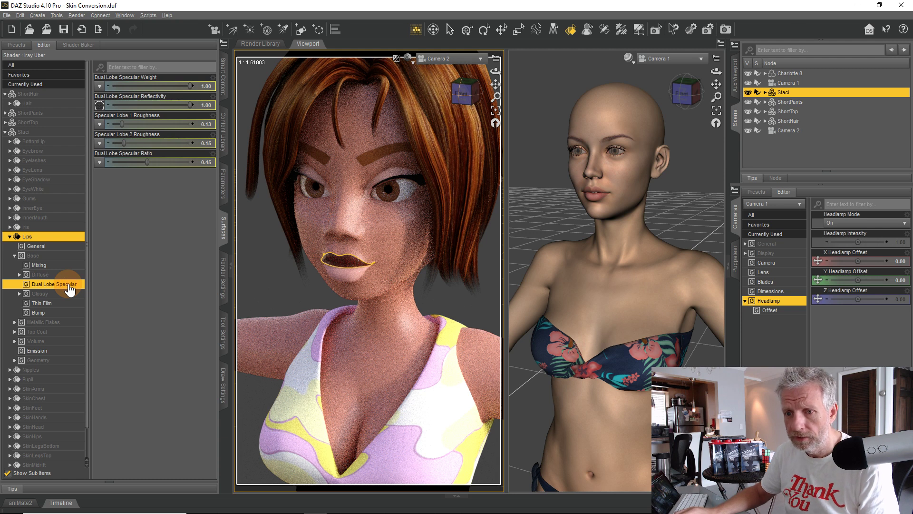
left_click(100, 104)
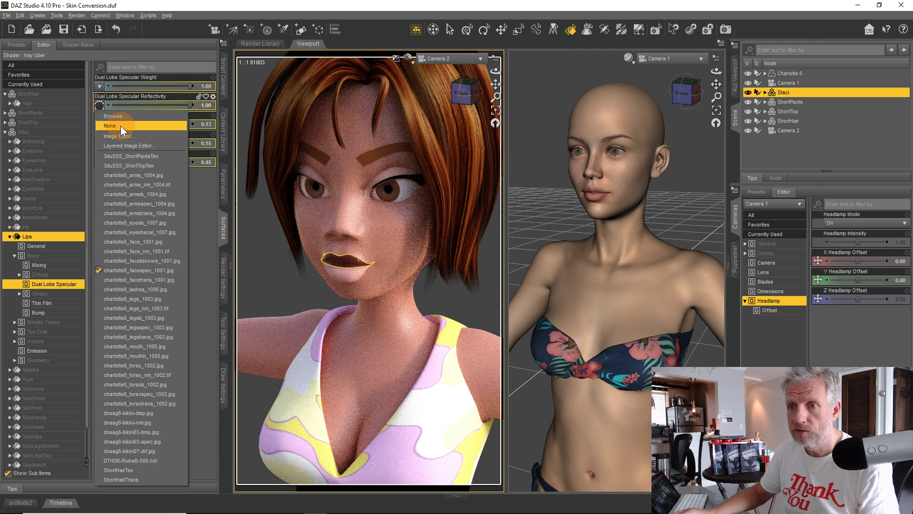
left_click(121, 126)
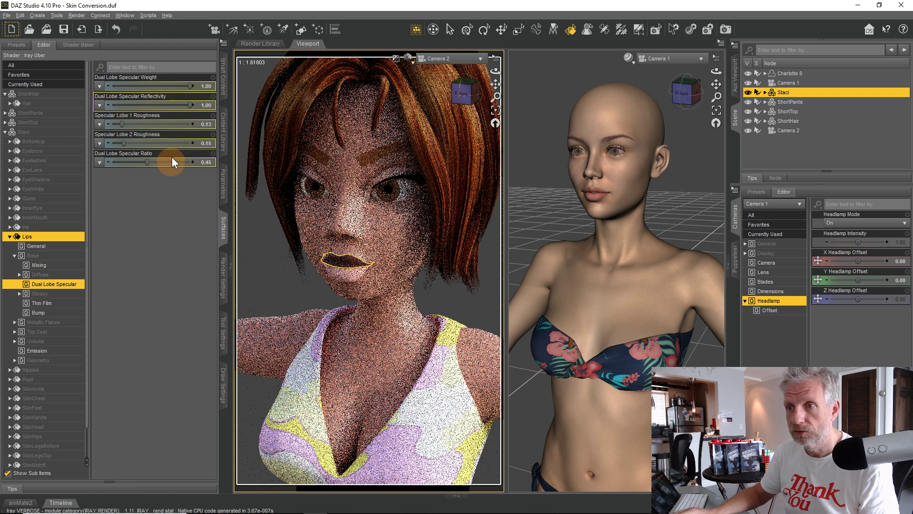
Check the Glossy and Thin Film settings of Staci's Lips and remove the Base Bump and Normal Map images.
left_click(71, 294)
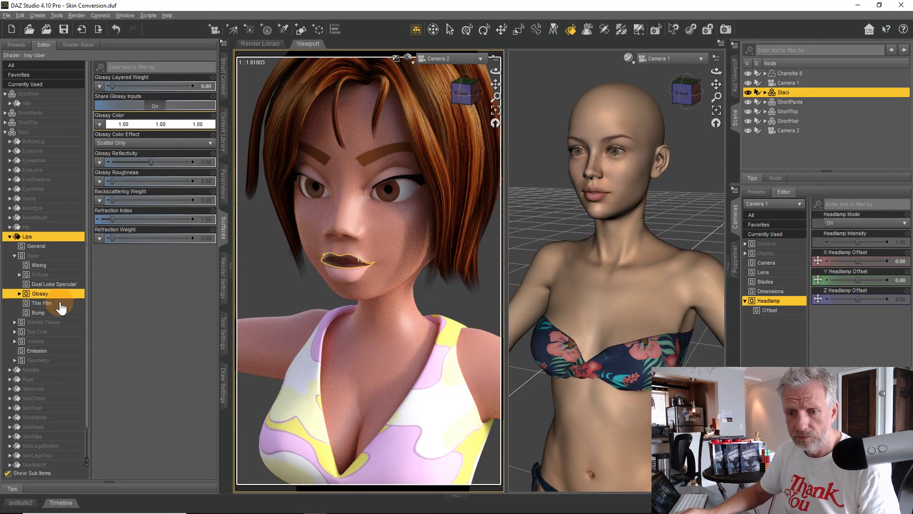
left_click(60, 303)
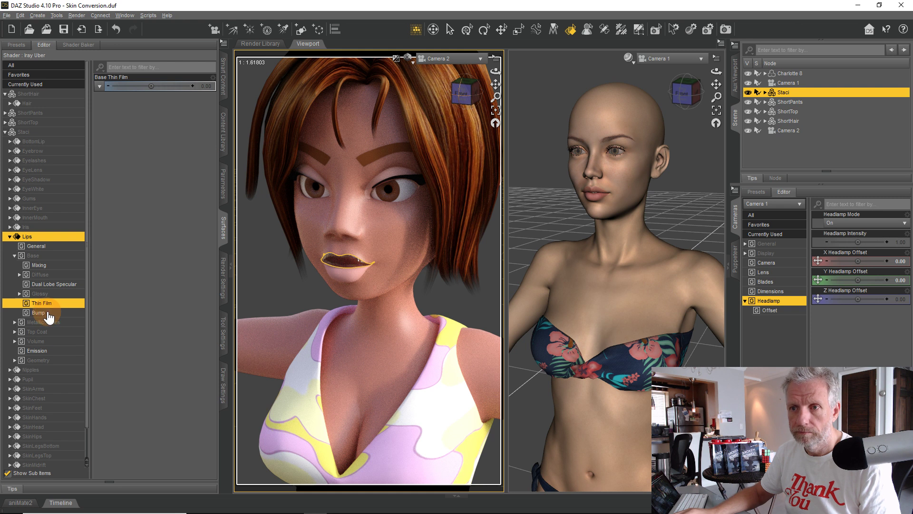
left_click(48, 314)
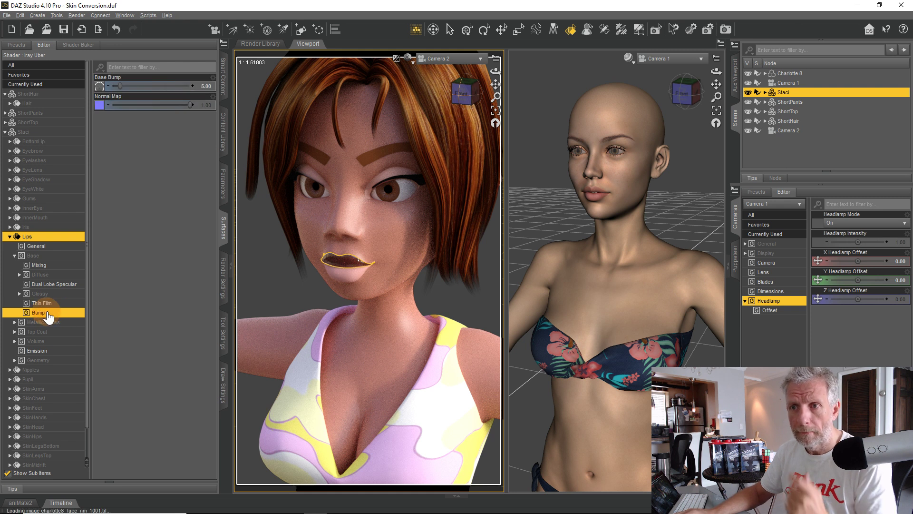
left_click(102, 90)
left_click(106, 108)
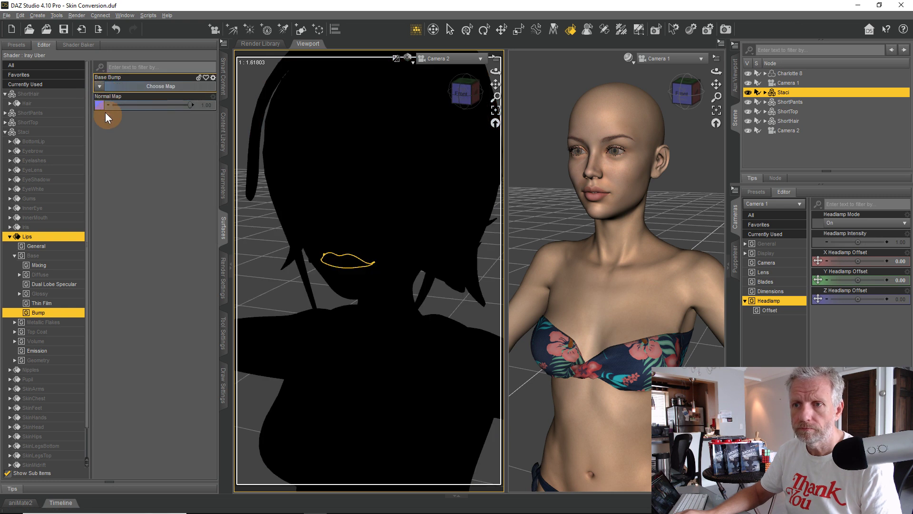
left_click(101, 106)
left_click(108, 125)
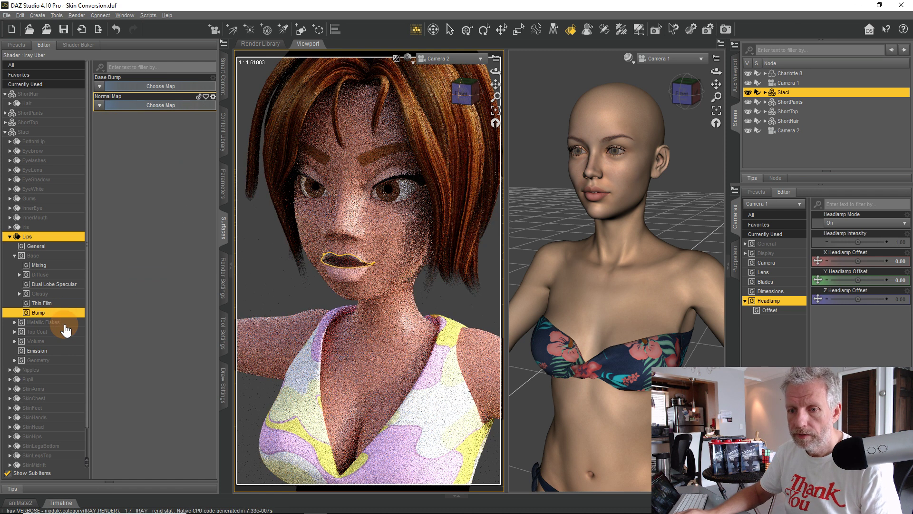
Check the Metallic Flakes and Top Coat settings of Staci's Lips and set the Volume SSS Mode to Mono.
left_click(47, 322)
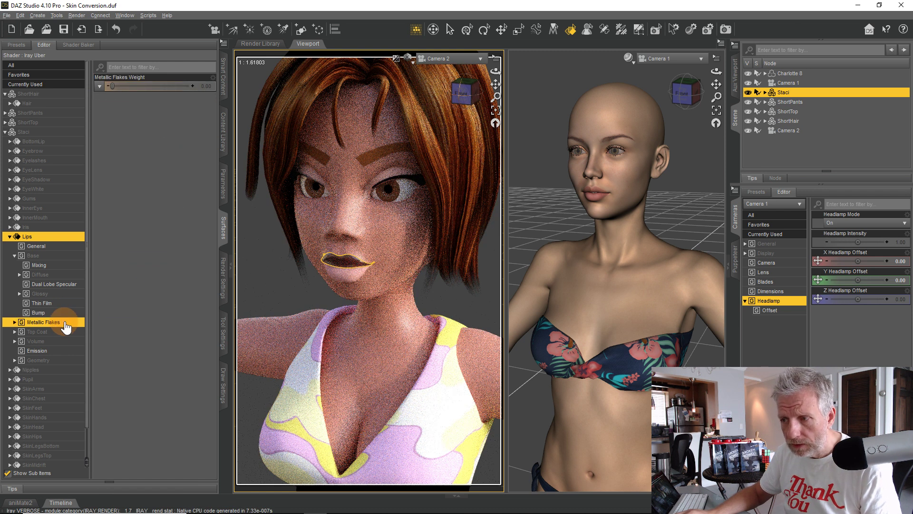
left_click(61, 332)
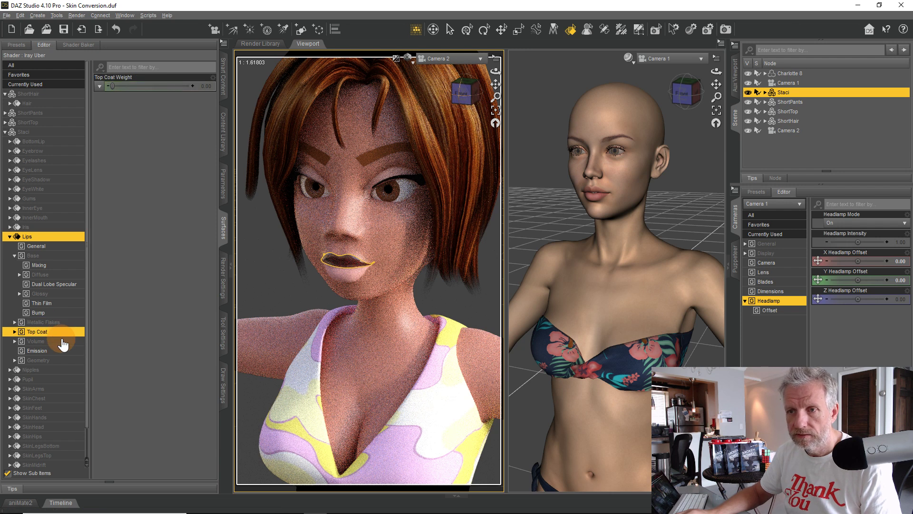
left_click(63, 341)
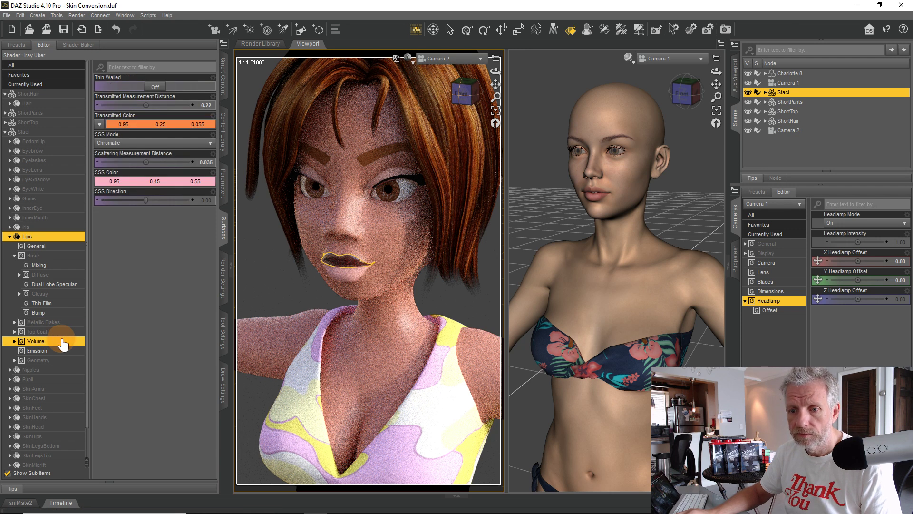
left_click(135, 143)
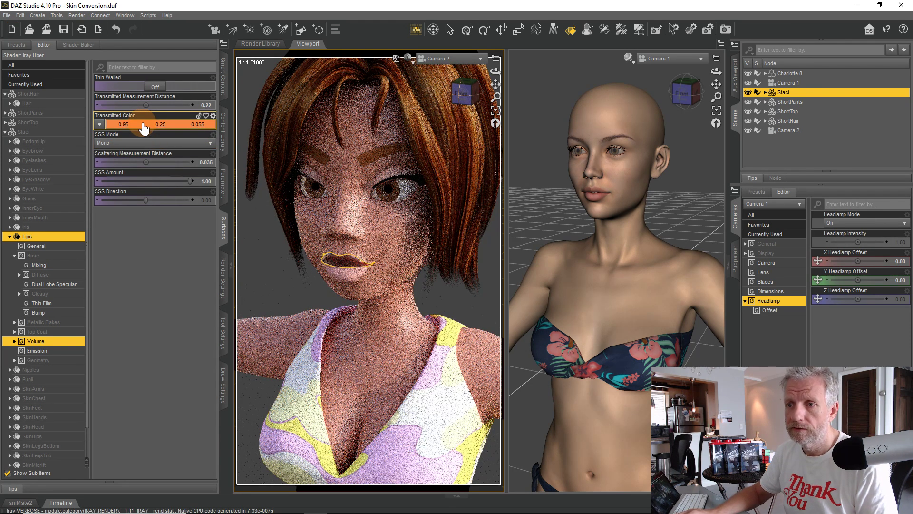
Try the stored custom lip color (184, 105, 87) as the Transmitted Color of Staci's Lips and undo the change.
left_click(144, 125)
left_click_drag(413, 185, 524, 195)
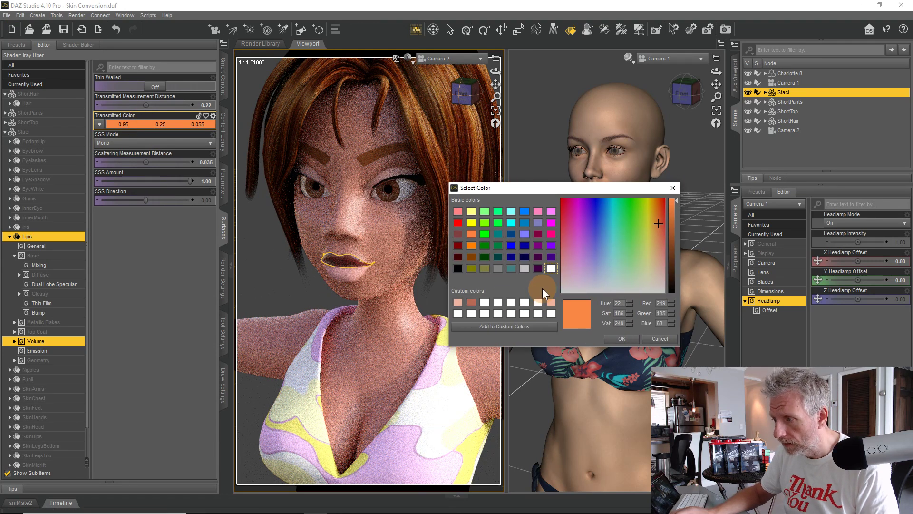
left_click(471, 302)
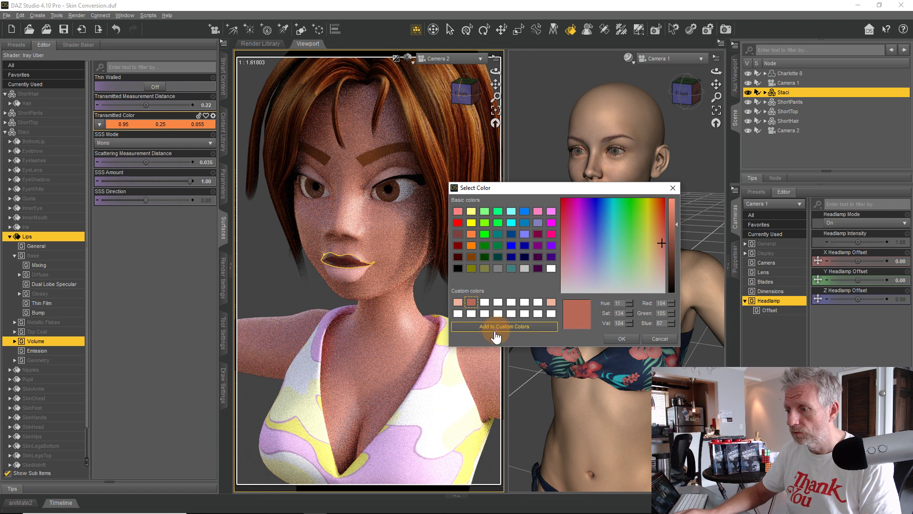
left_click(621, 340)
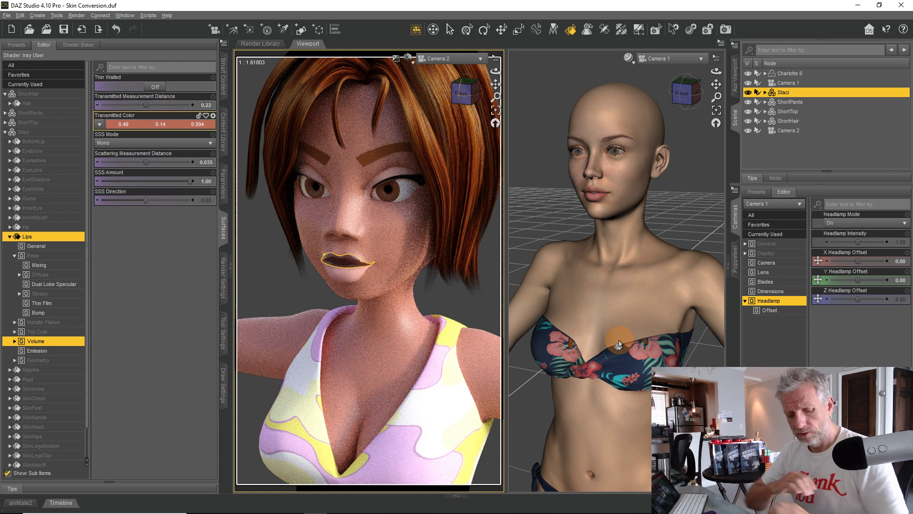
key("ctrl+z")
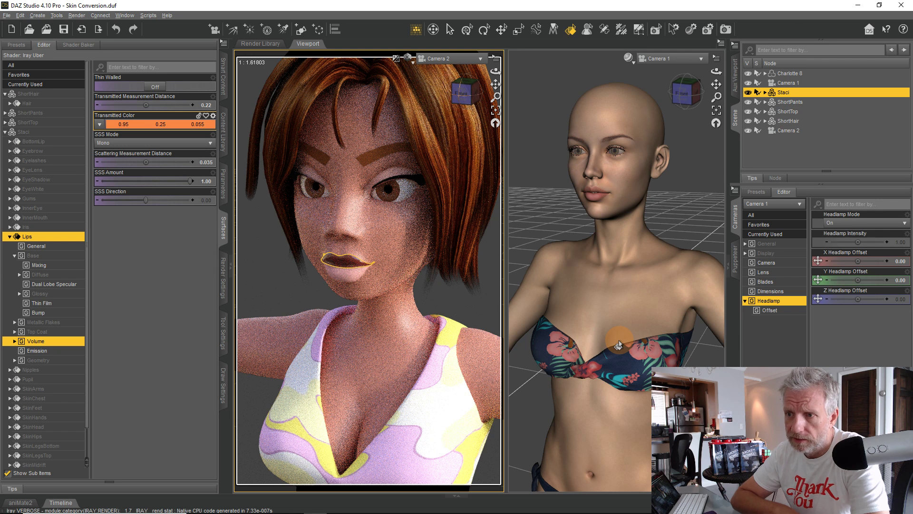
Check the Emission and Geometry settings of Staci's Lips, and copy the Lips material to her BottomLip surface.
left_click(41, 350)
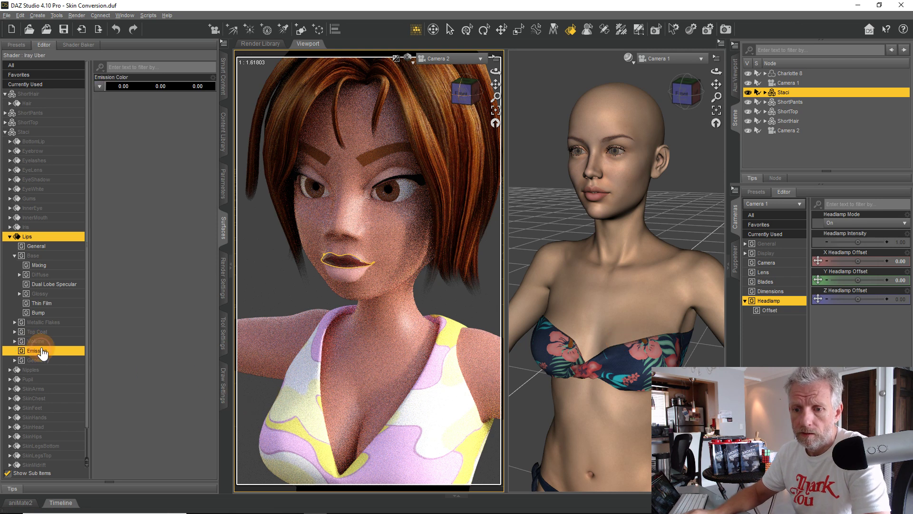
left_click(61, 362)
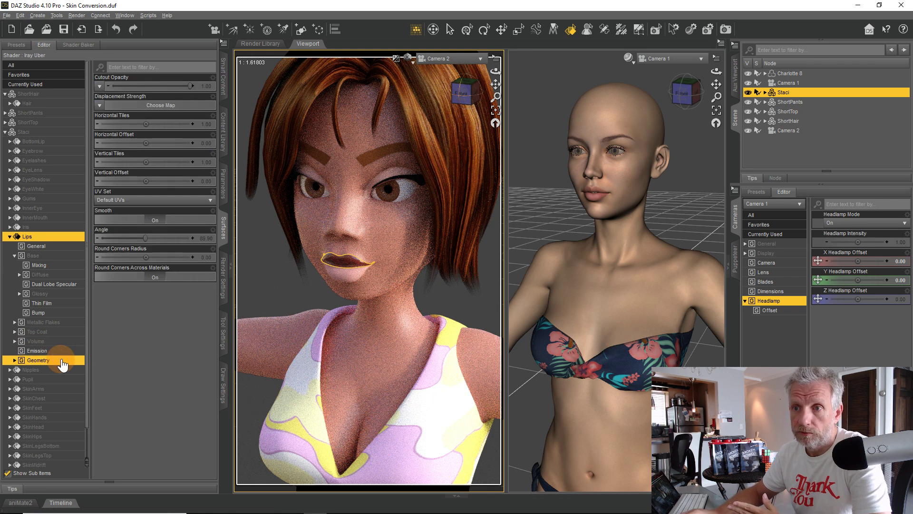
right_click(61, 236)
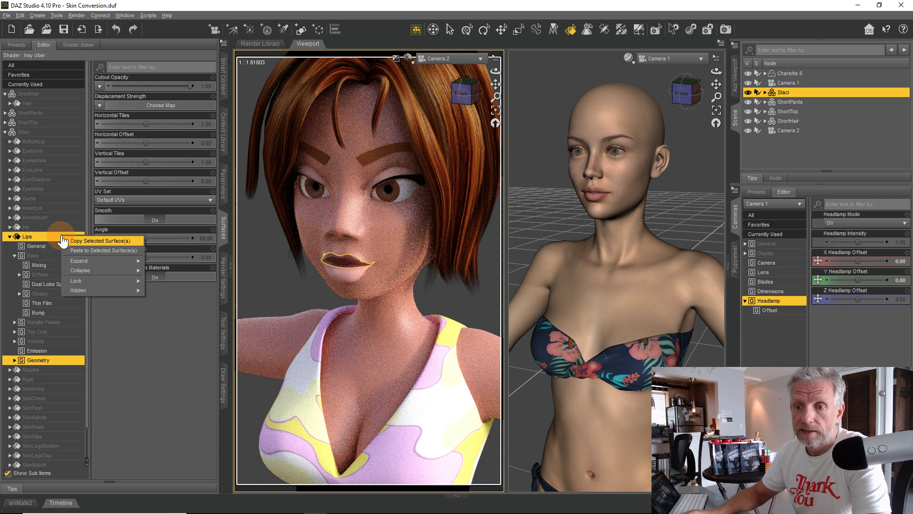
left_click(86, 241)
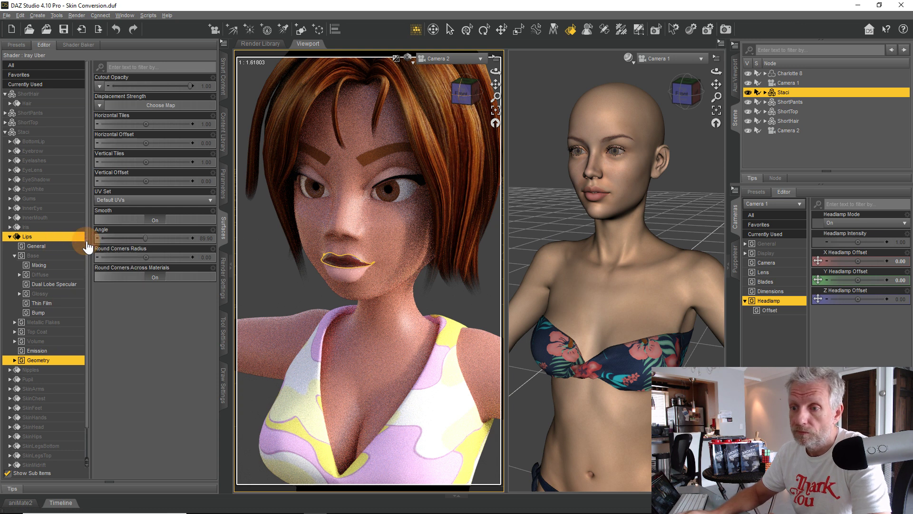
left_click(10, 236)
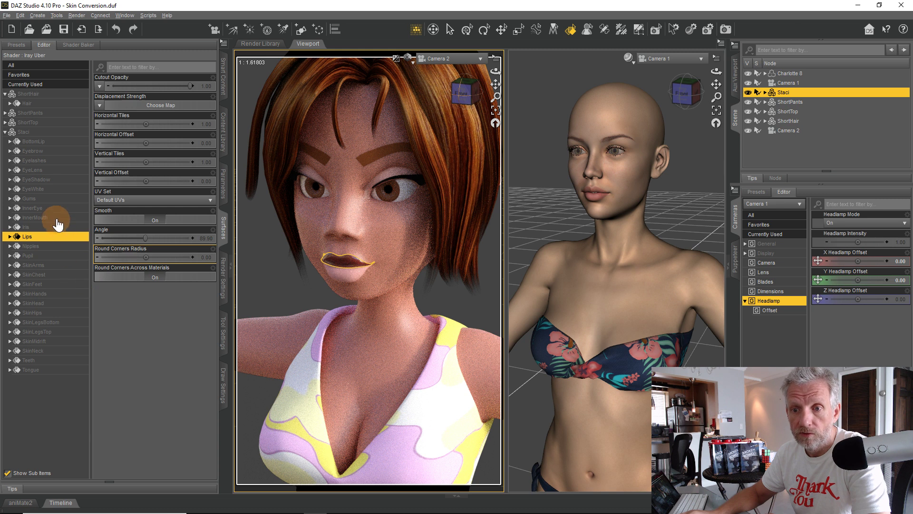
left_click(337, 272)
right_click(72, 142)
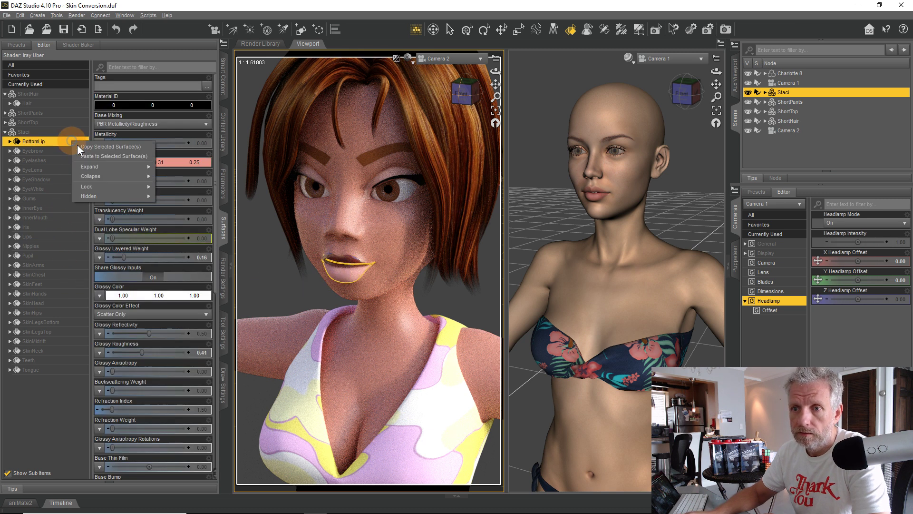
left_click(114, 156)
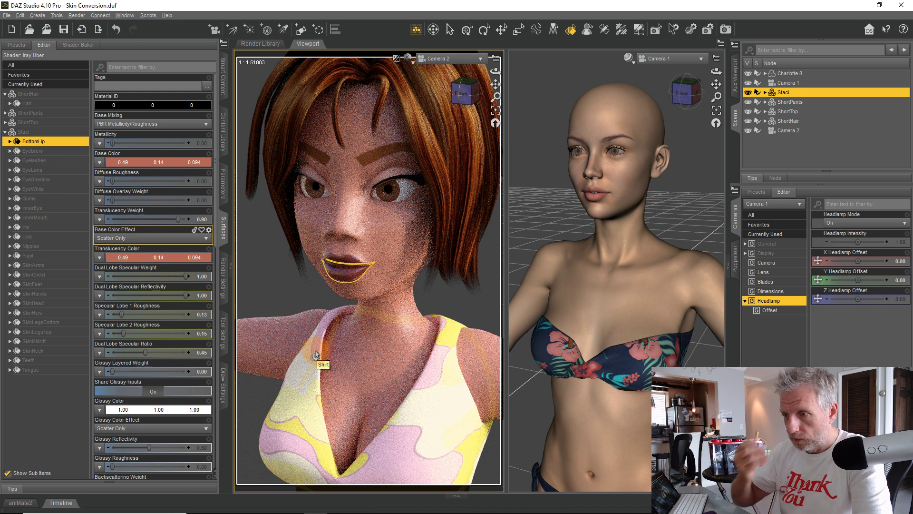
Enlarge both viewports to compare Staci's rendered skin and lips with Charlotte 8, and bring the surface settings back.
left_click(592, 318)
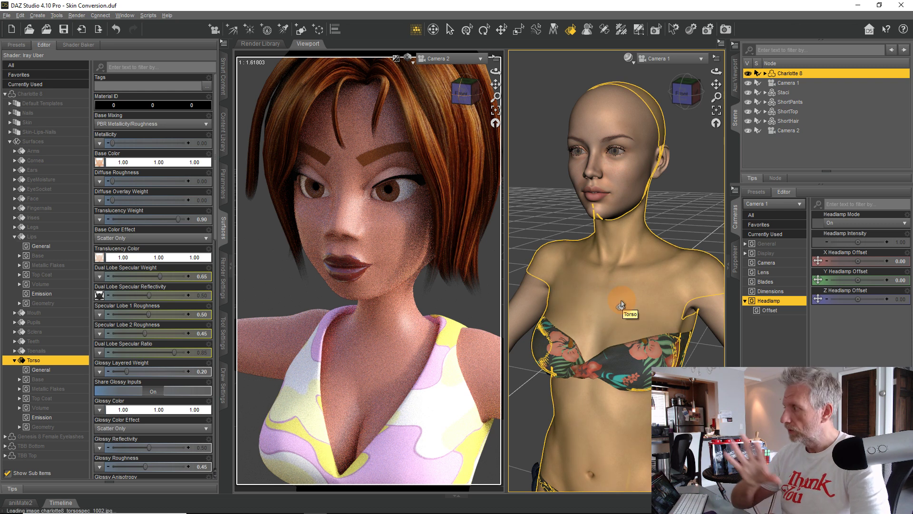
left_click(224, 229)
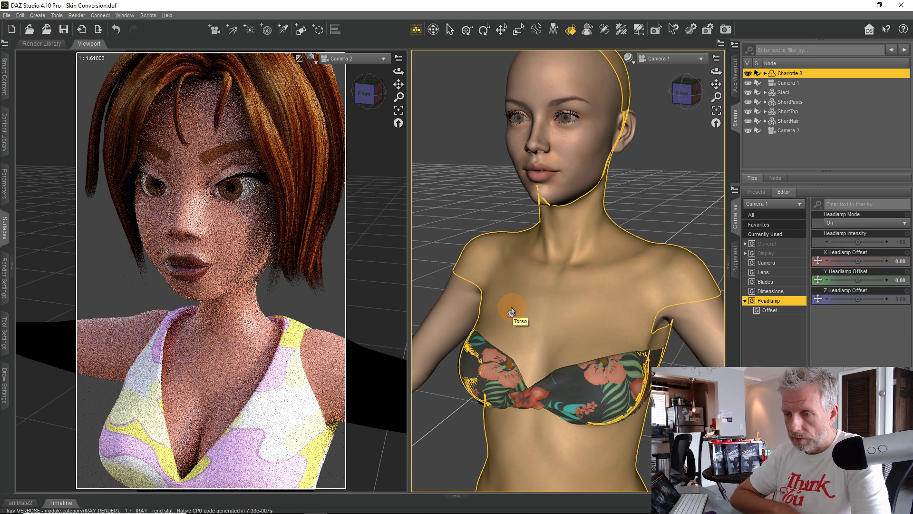
left_click(735, 119)
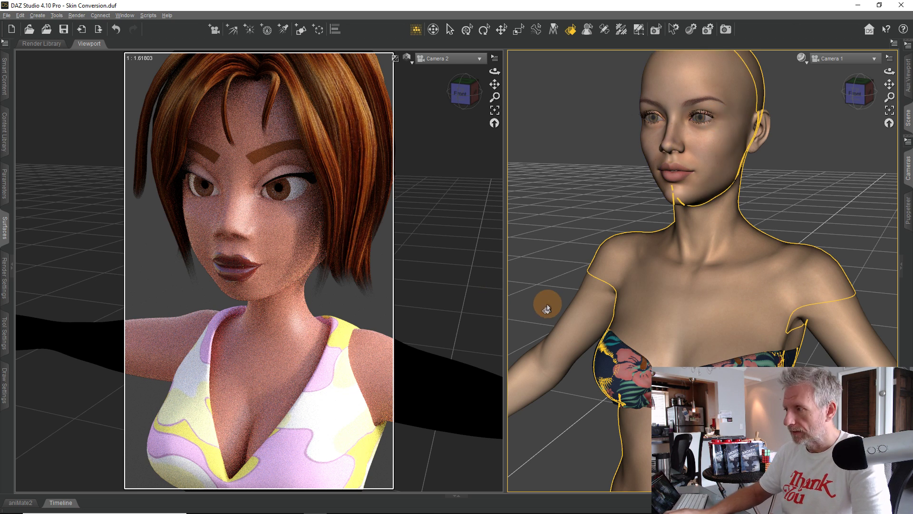
left_click(6, 230)
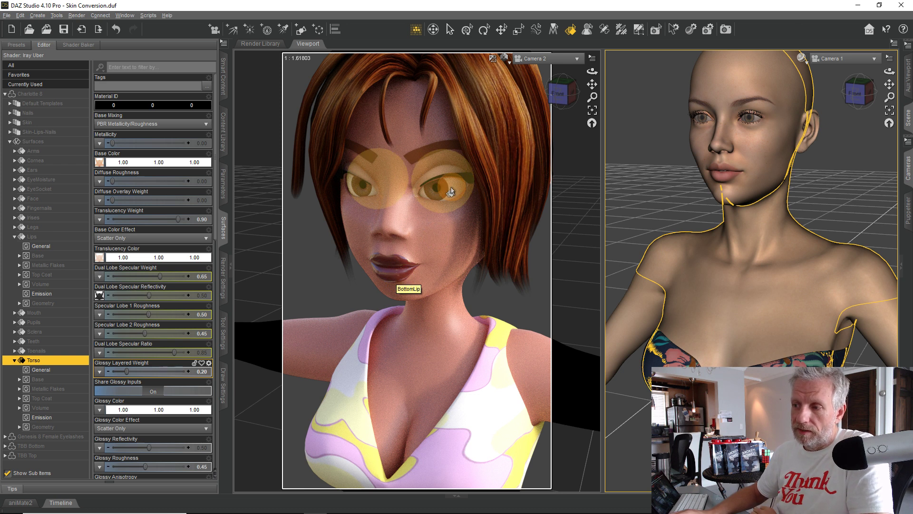
Examine the material settings of Staci's EyeLens, InnerEye, Pupil and Iris surfaces.
left_click(450, 192)
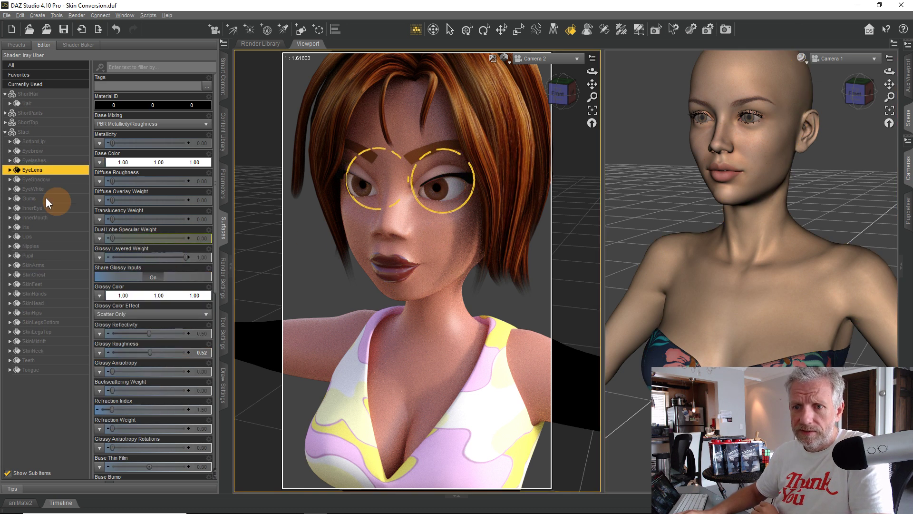
left_click(9, 170)
left_click(28, 189)
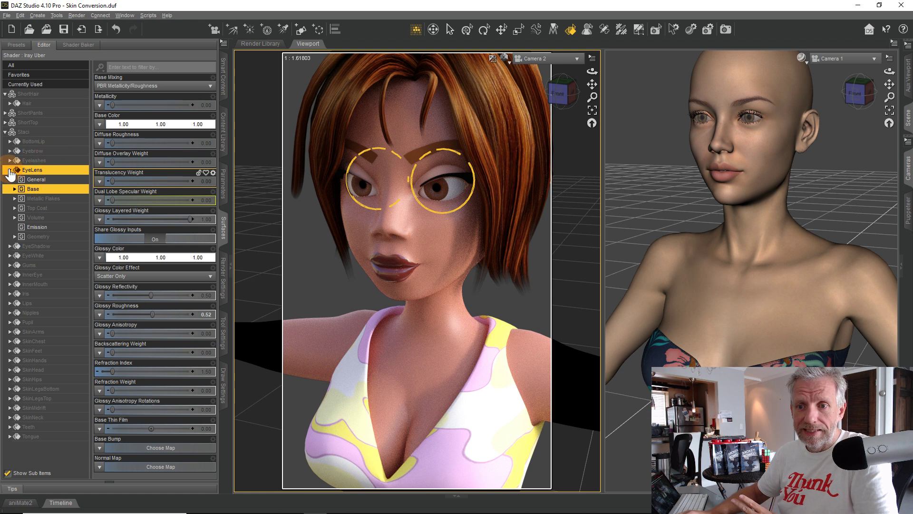
left_click(64, 276)
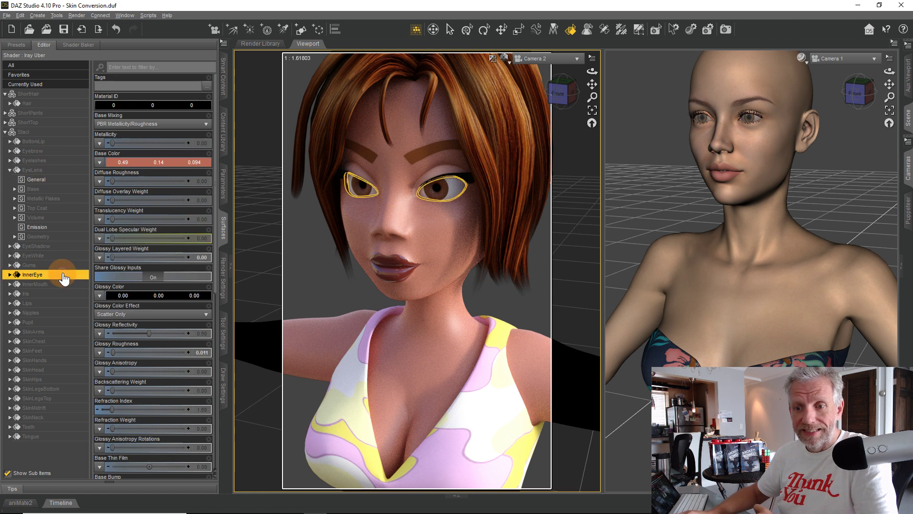
left_click(56, 323)
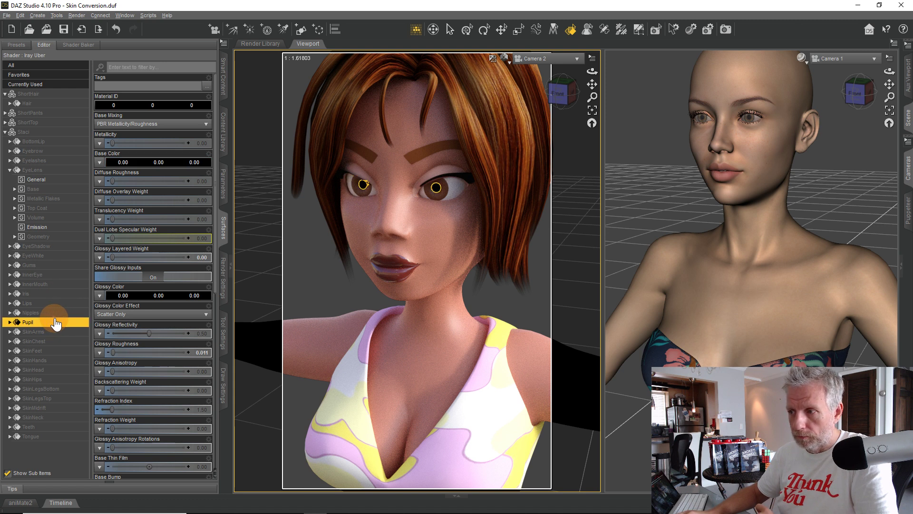
left_click(52, 295)
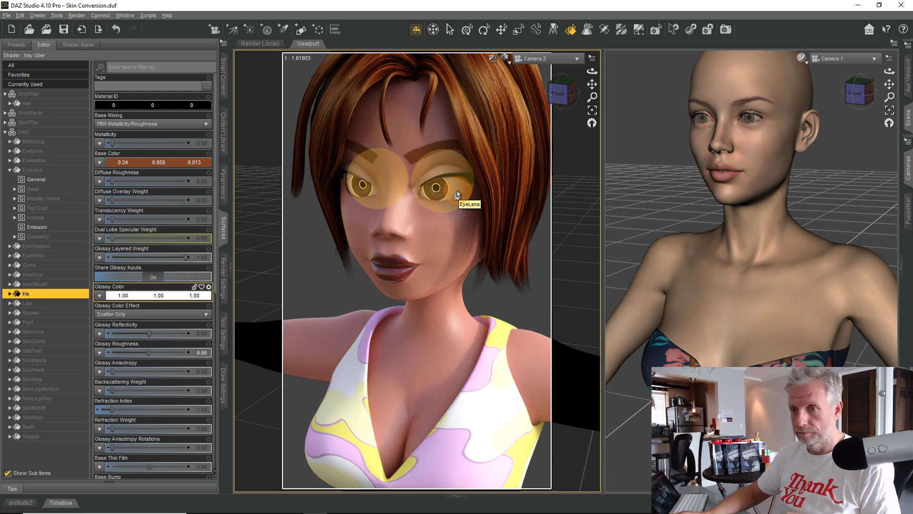
Copy the BottomLip material settings and paste them onto Staci's EyeLens surface.
left_click(393, 279)
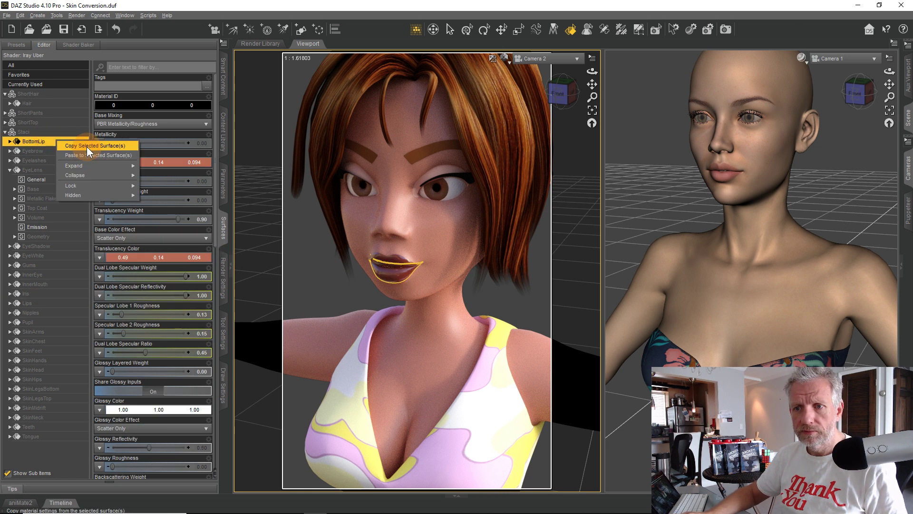
left_click(450, 191)
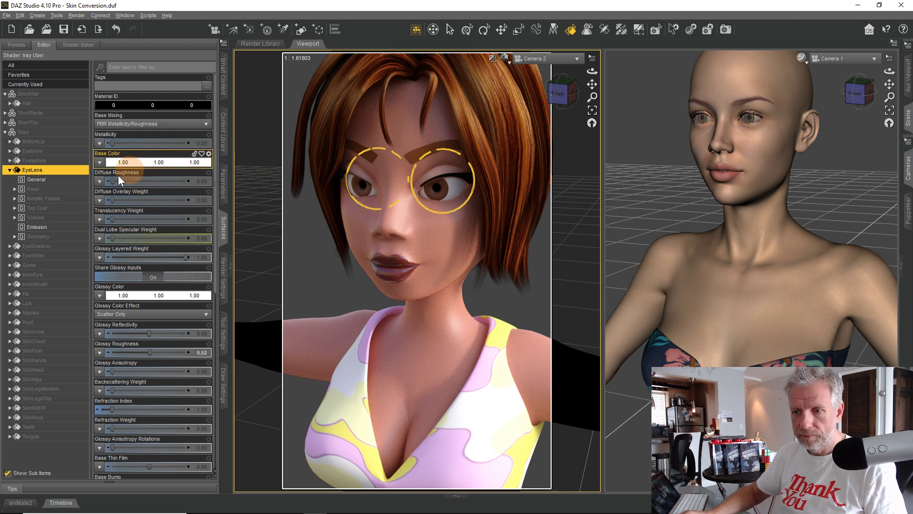
left_click(59, 189)
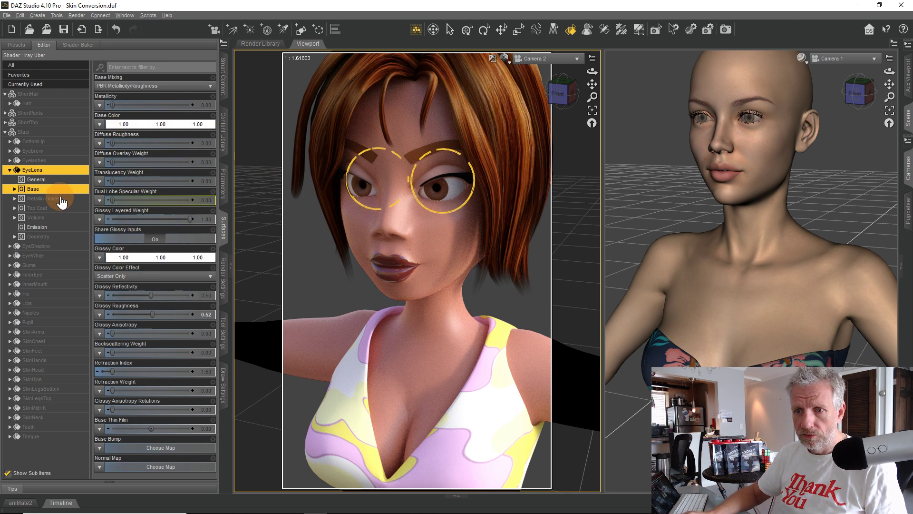
right_click(66, 166)
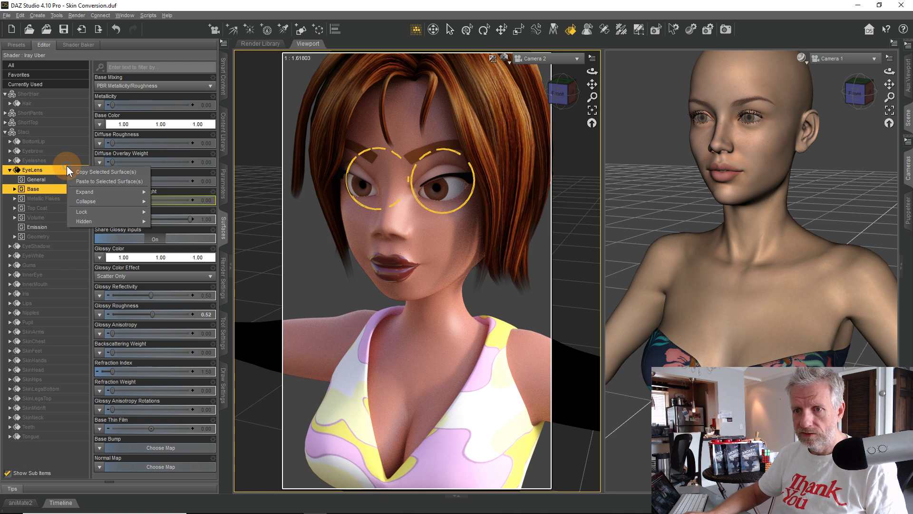
left_click(96, 181)
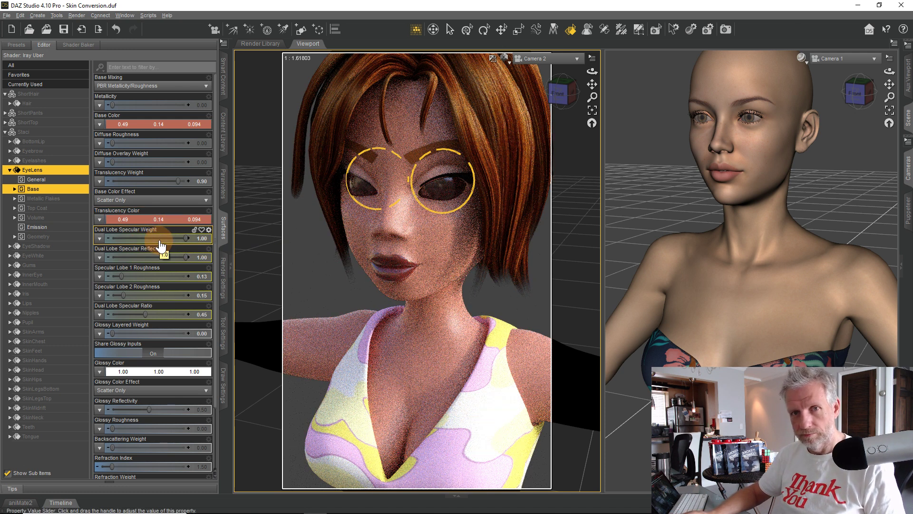
Set the Base Color and Translucency Color of Staci's EyeLens to white (255, 255, 255).
left_click(139, 125)
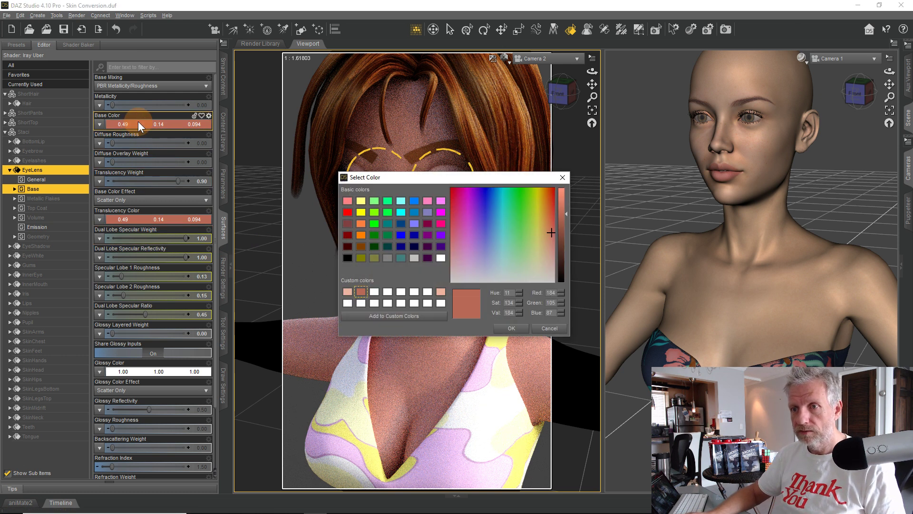
left_click(440, 258)
left_click(510, 333)
left_click(157, 220)
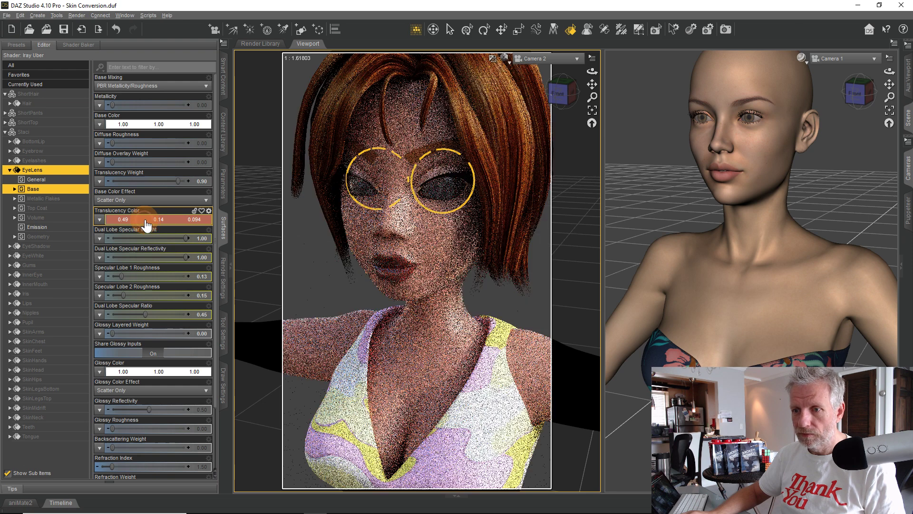
left_click(440, 258)
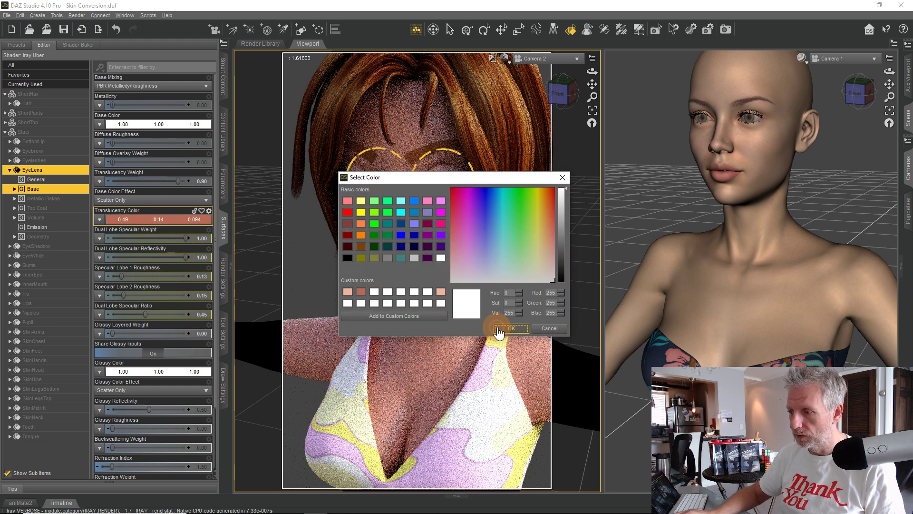
left_click(511, 328)
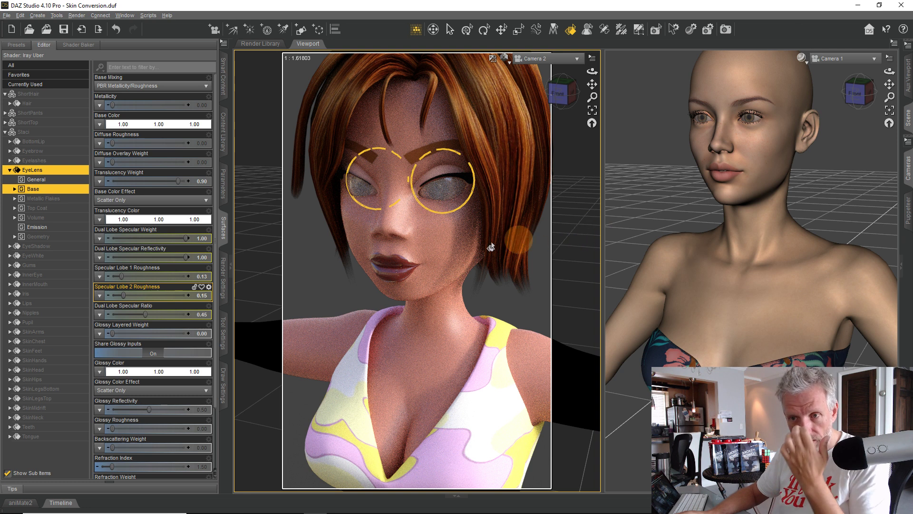
Set the Transmitted Color in the Volume settings of Staci's EyeLens to white (1.00, 1.00, 1.00).
left_click(68, 219)
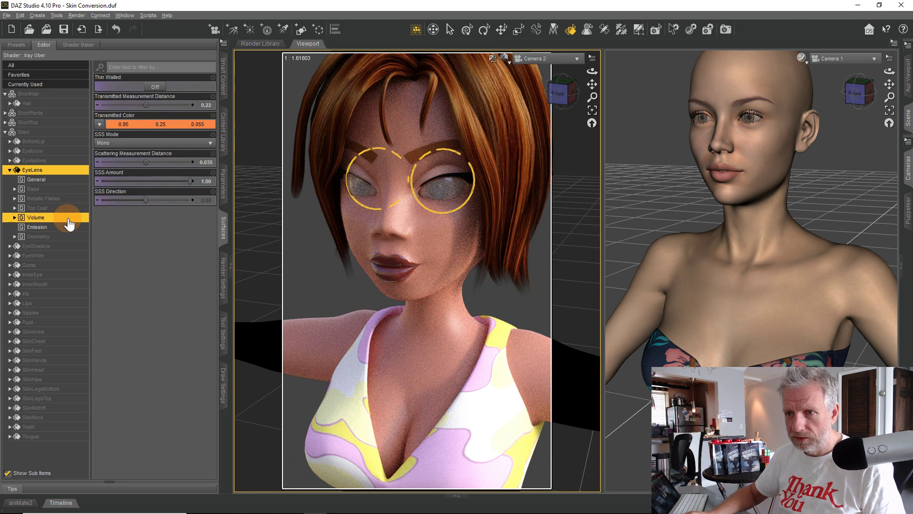
left_click(149, 125)
left_click(441, 258)
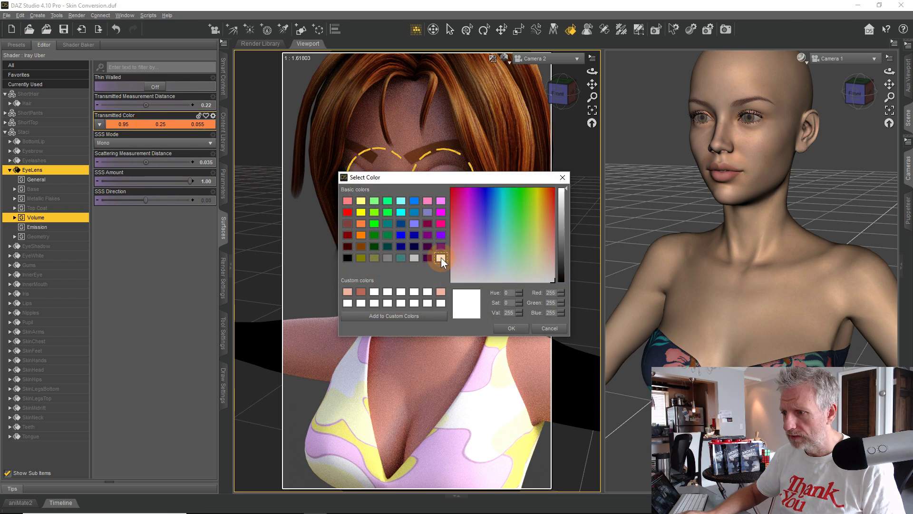
left_click(502, 329)
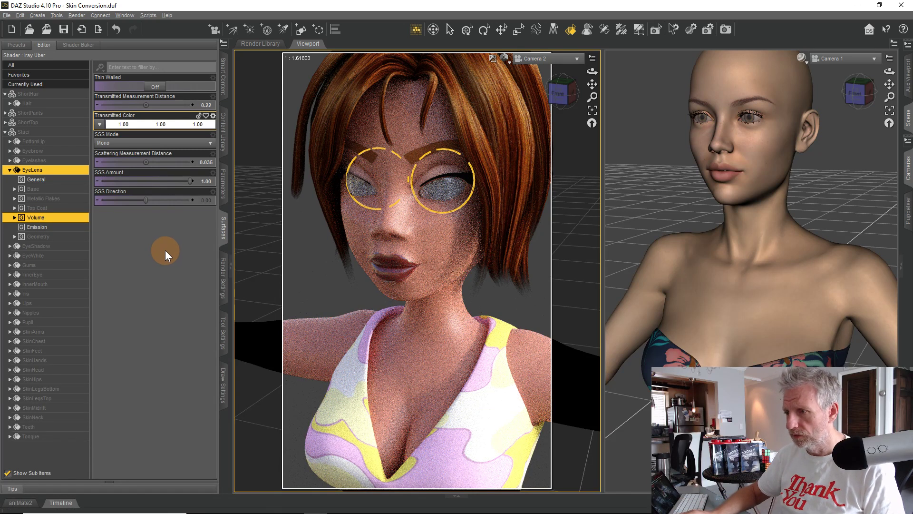
Copy the EyeLens surface settings and paste them onto Staci's InnerEye surface.
right_click(65, 170)
left_click(97, 176)
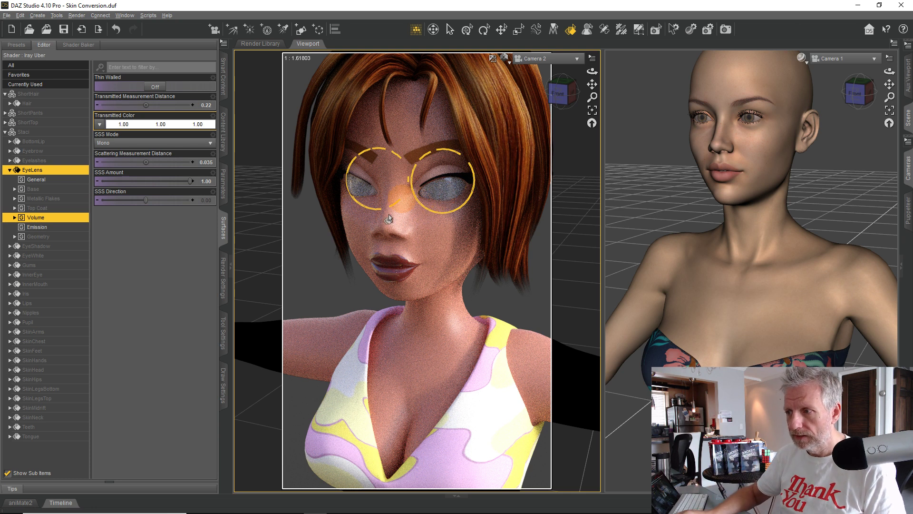
left_click(70, 278)
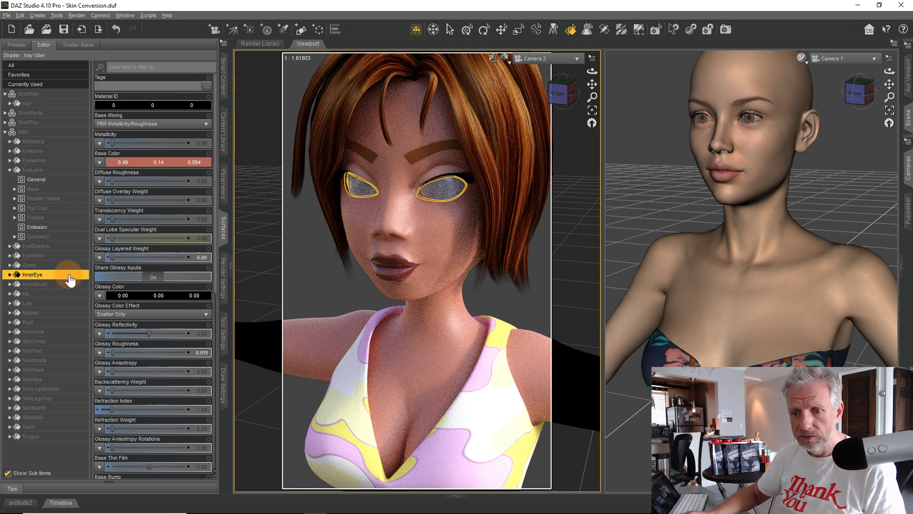
right_click(76, 273)
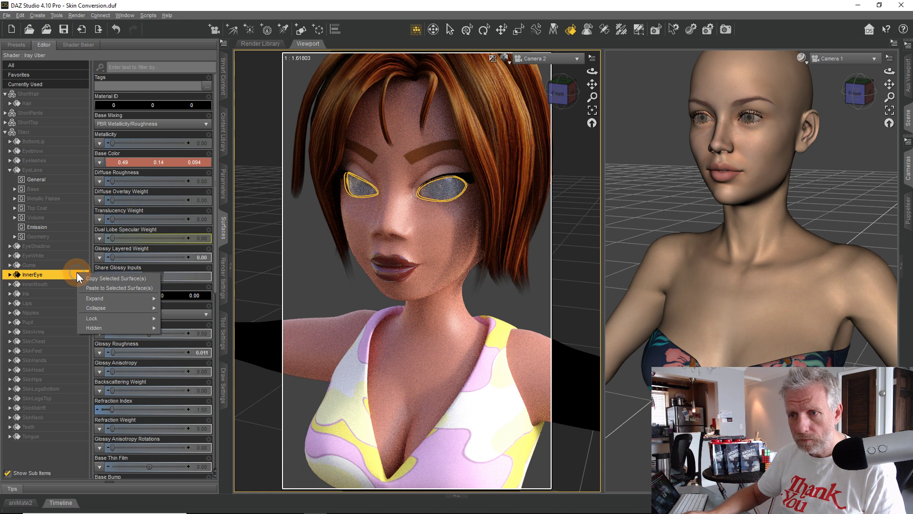
left_click(102, 287)
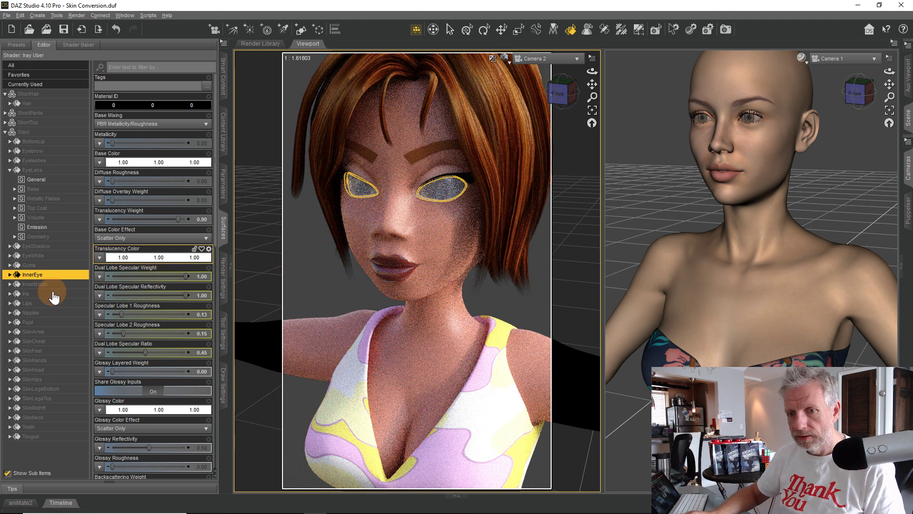
Save the brown Base Color of Staci's Iris surface (133, 70, 36) as a custom color.
left_click(65, 322)
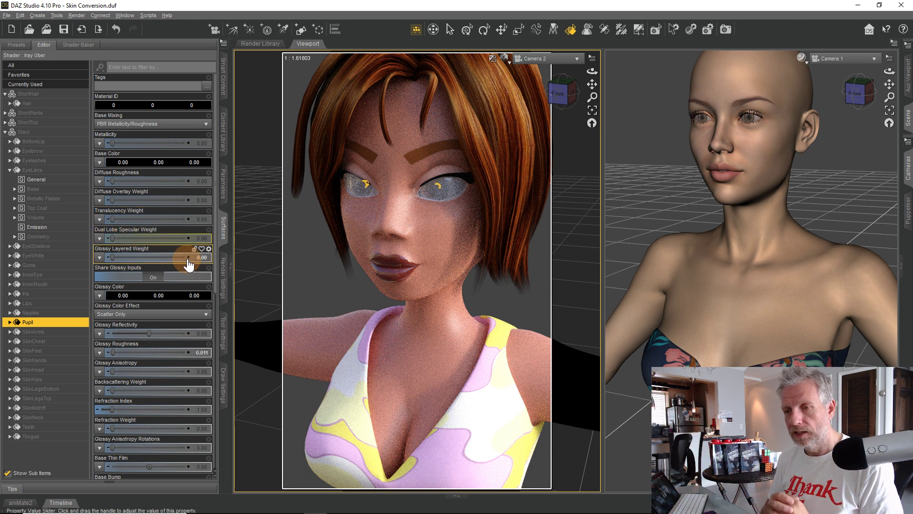
left_click(74, 294)
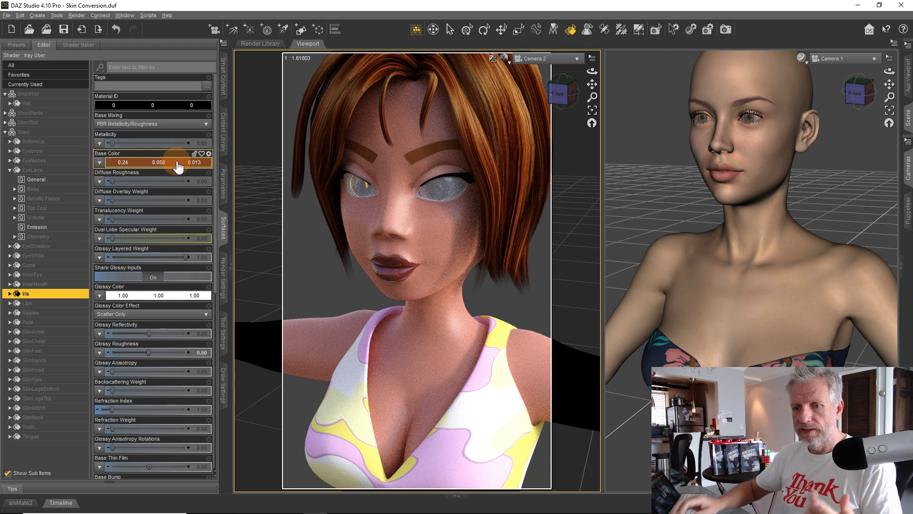
left_click(178, 163)
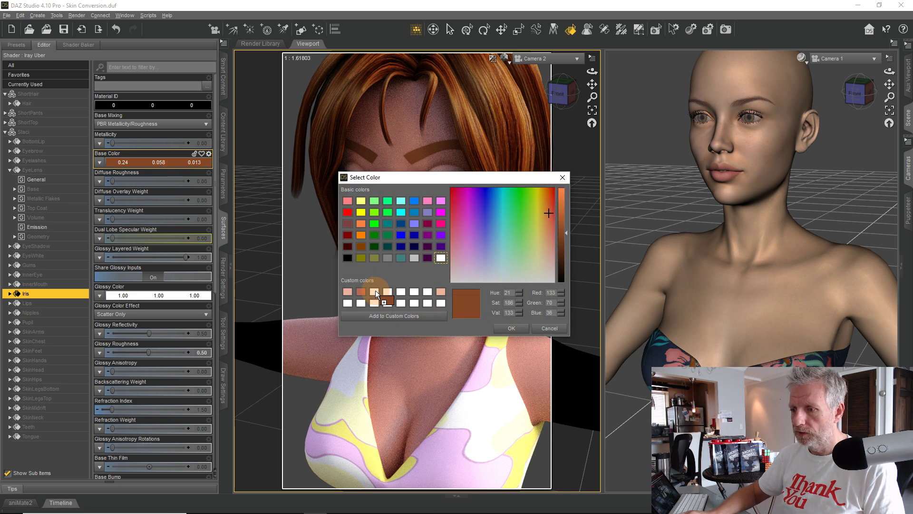
left_click_drag(375, 292, 374, 292)
left_click(434, 317)
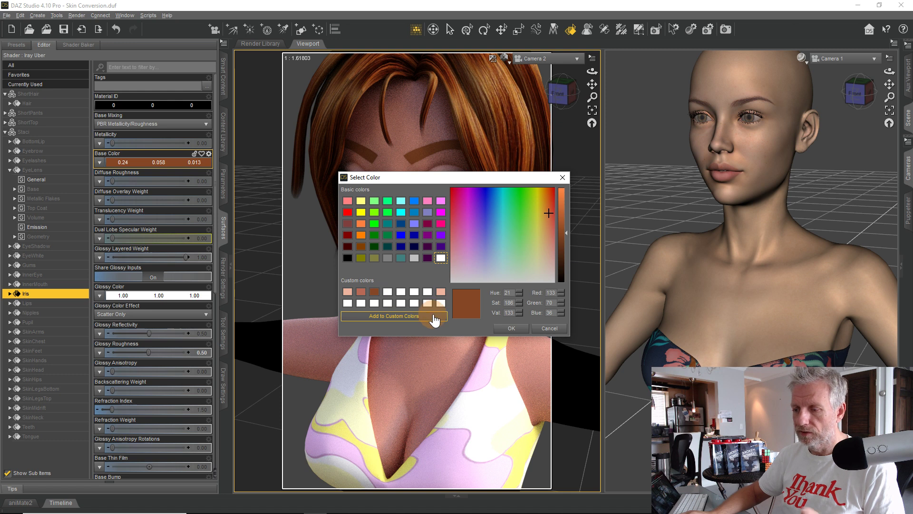
left_click(515, 330)
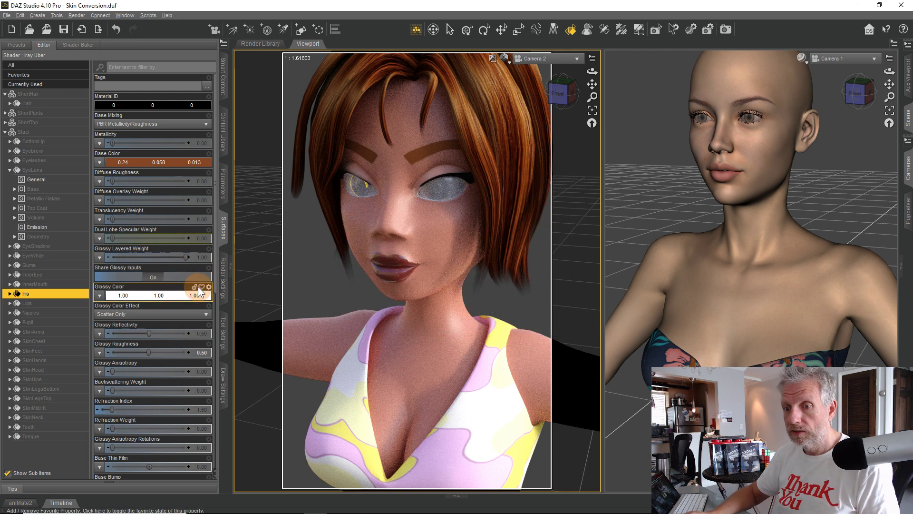
Paste the copied EyeLens surface settings onto Staci's Iris surface.
double_click(23, 293)
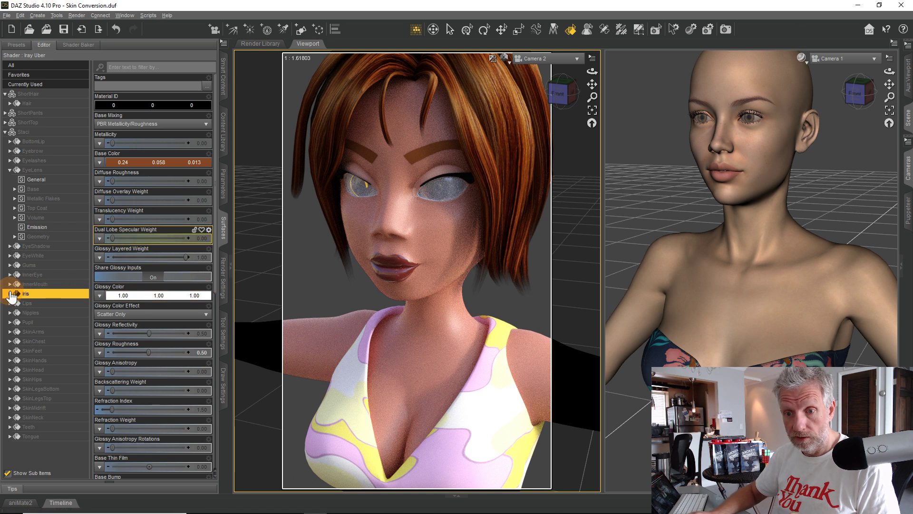
right_click(70, 294)
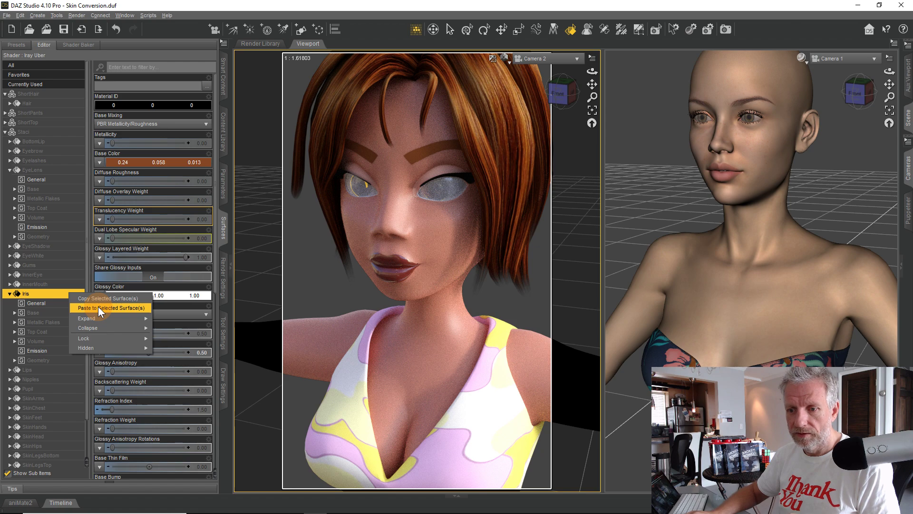
left_click(98, 307)
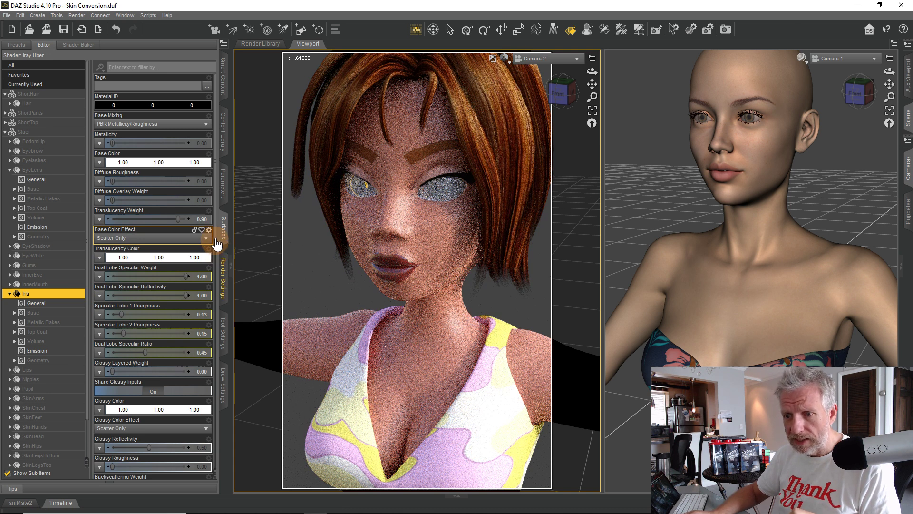
Set the Iris Base Color to the saved custom brown (133, 70, 36) and expand the Iris Base property group.
left_click(33, 313)
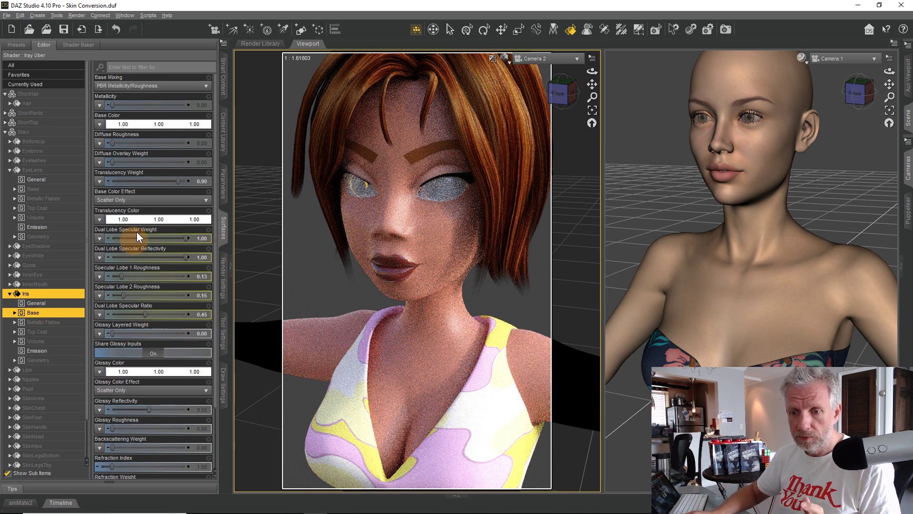
left_click(135, 124)
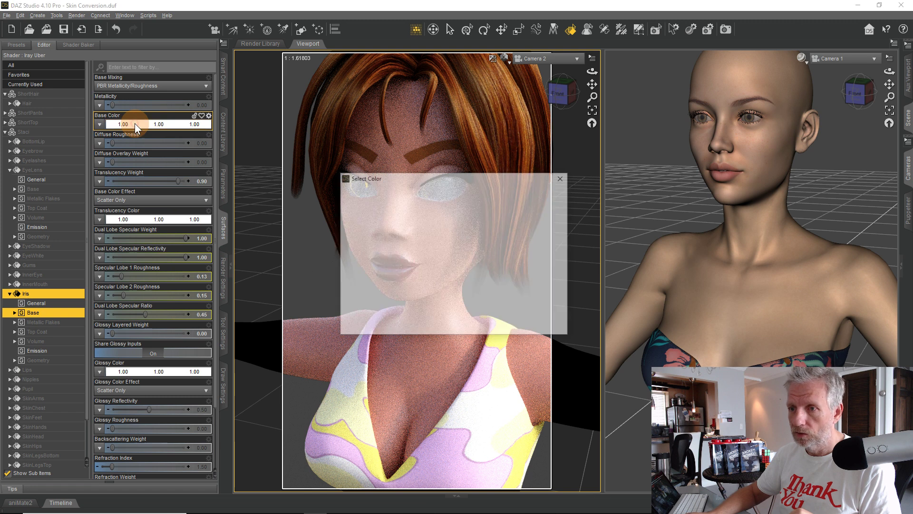
left_click(375, 291)
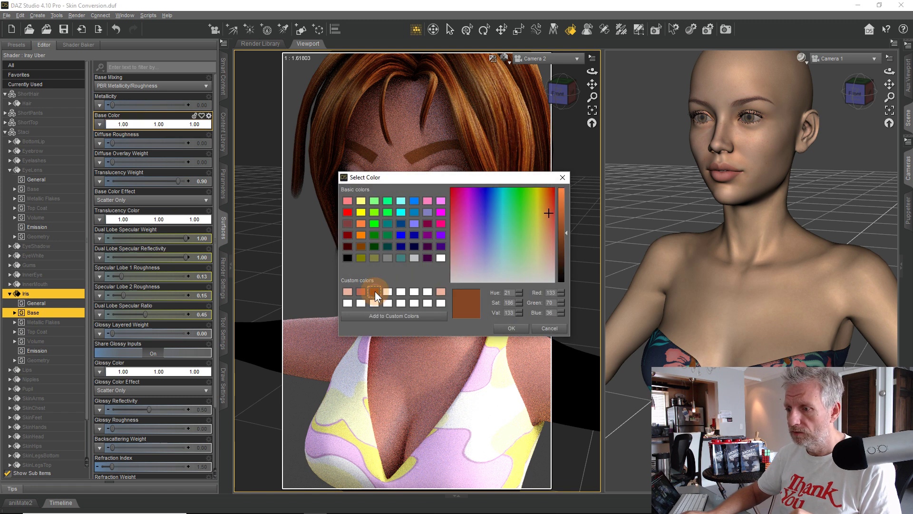
left_click(509, 329)
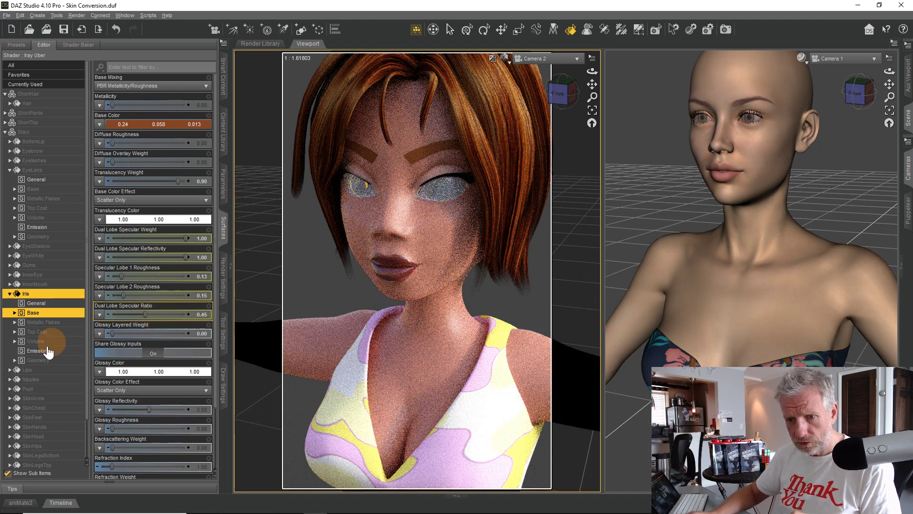
left_click(14, 313)
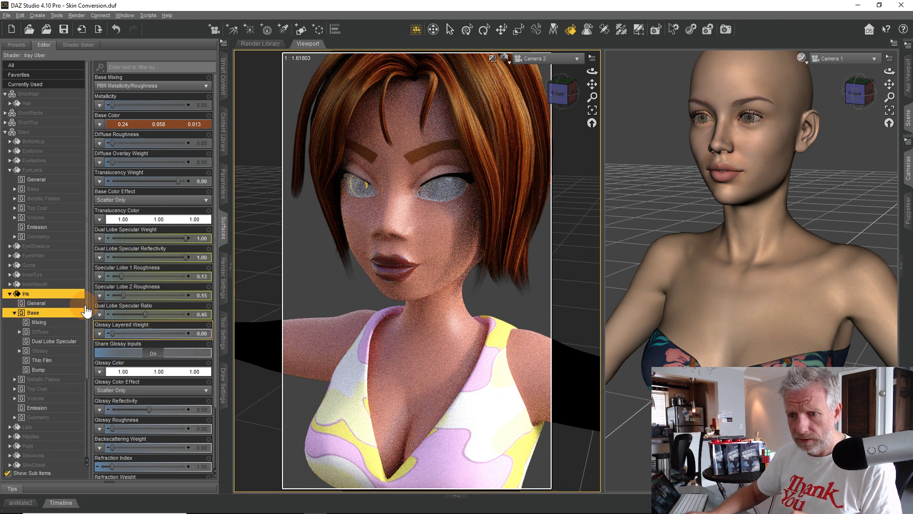
scroll(88, 311, "down", 2)
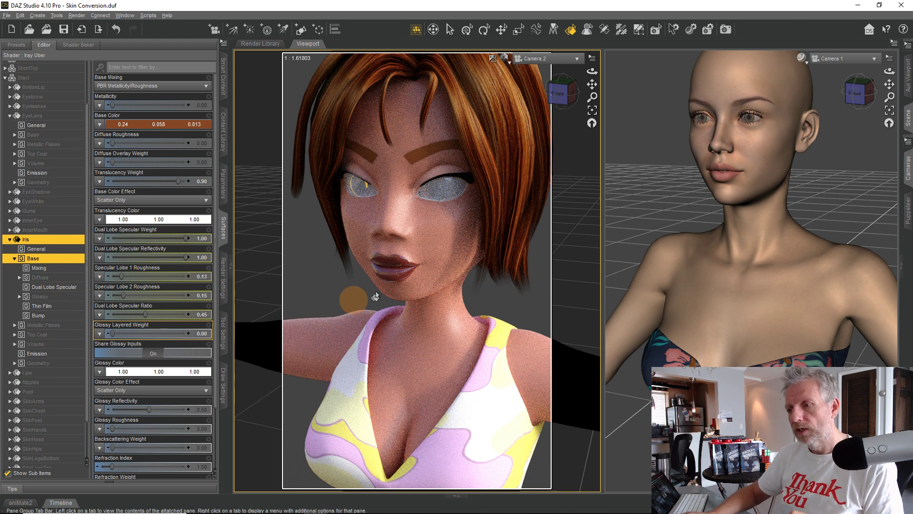
Set the Iris surface's translucency color to the saved custom brown, 0.24, 0.058, 0.013.
left_click(140, 220)
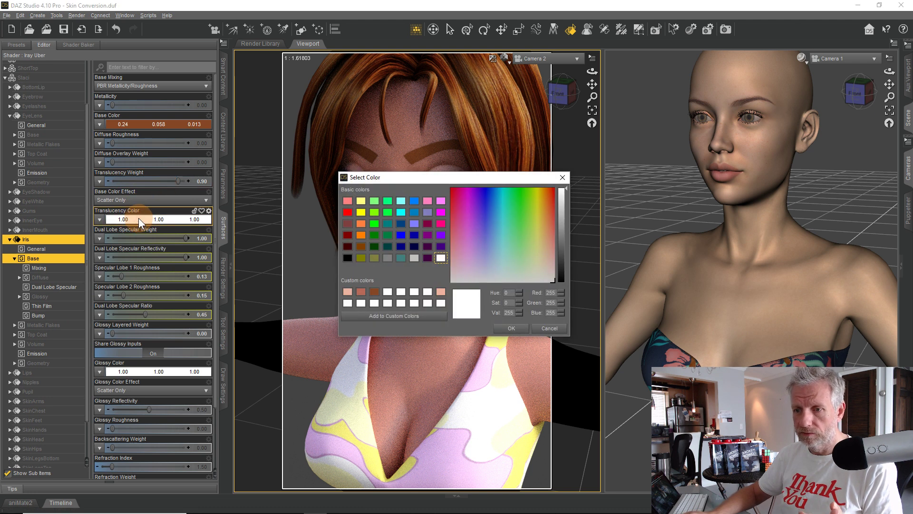
left_click(375, 288)
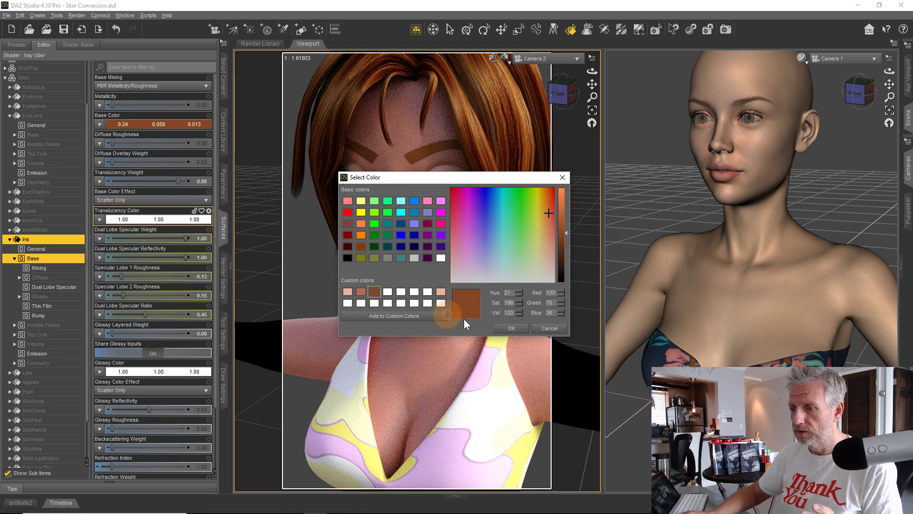
left_click(512, 328)
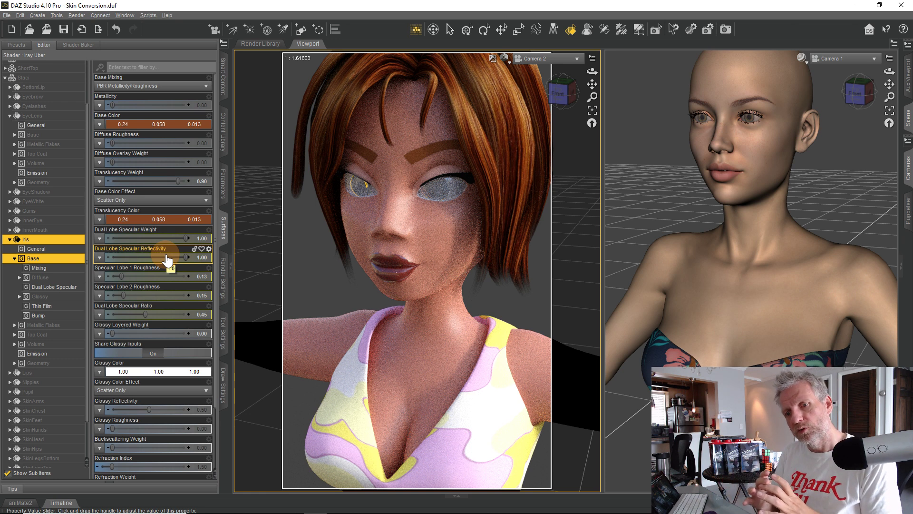
Examine the character's EyeLens and EyeWhite surfaces, including the EyeWhite top coat and volume settings.
left_click(440, 197)
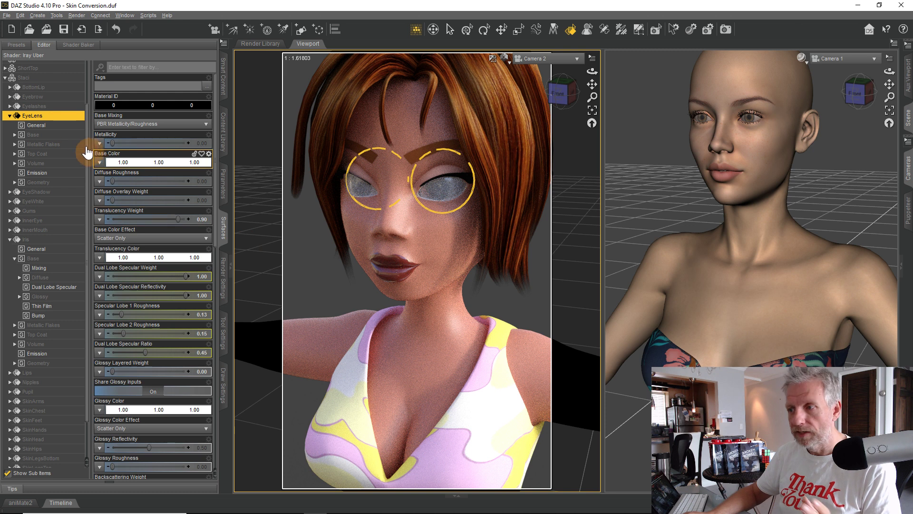
left_click(50, 201)
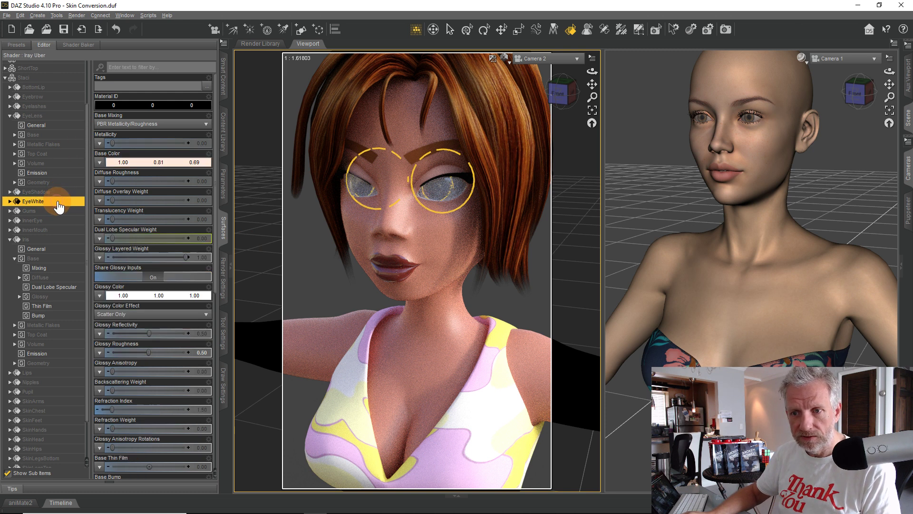
left_click(10, 201)
left_click(10, 115)
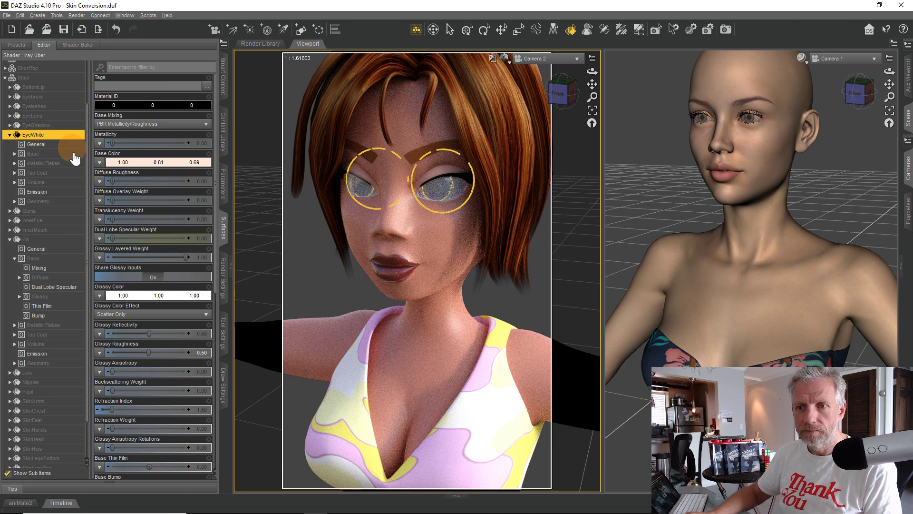
left_click(37, 172)
left_click(14, 173)
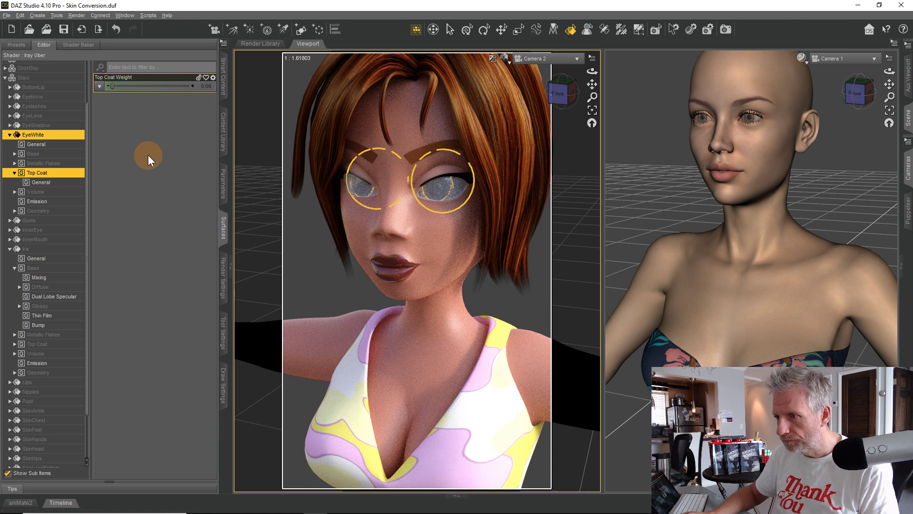
left_click(52, 183)
left_click(54, 193)
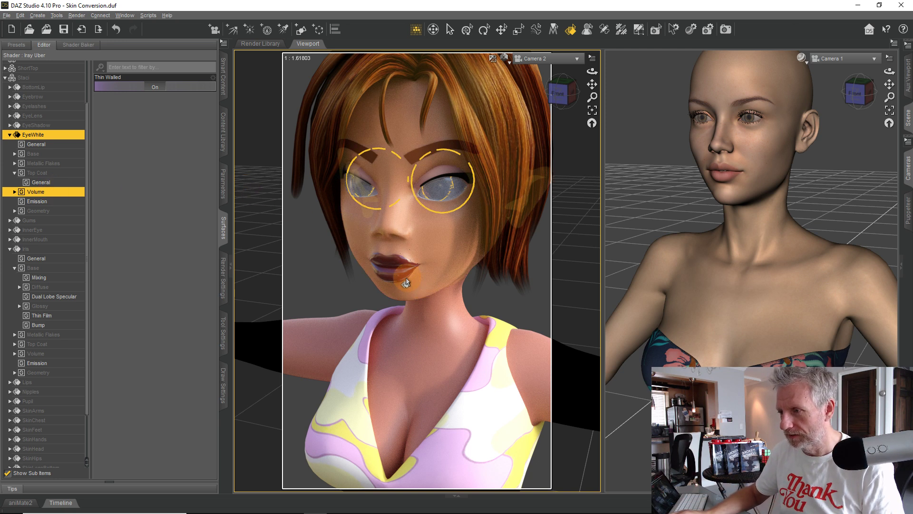
Try black as the EyeWhite surface's base color while checking the eyes up close, and undo the change.
scroll(440, 221, "up", 5)
scroll(443, 222, "up", 6)
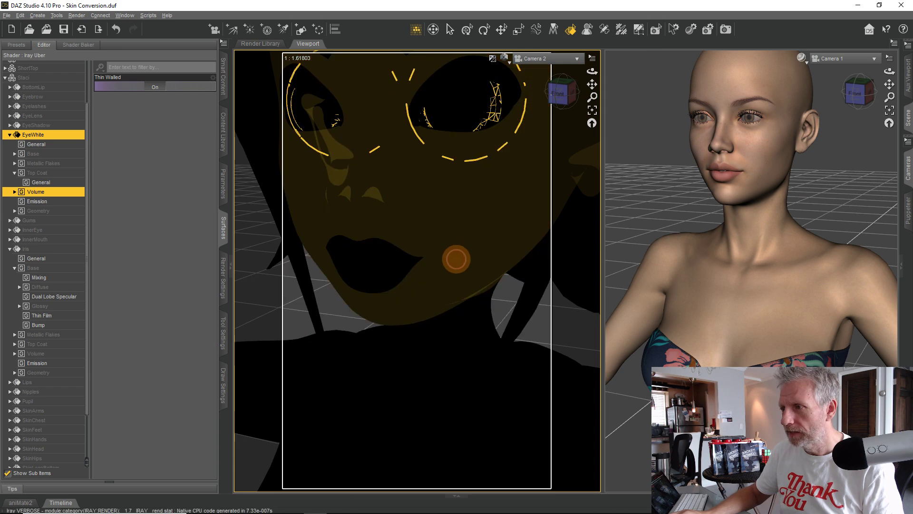
scroll(453, 221, "up", 5)
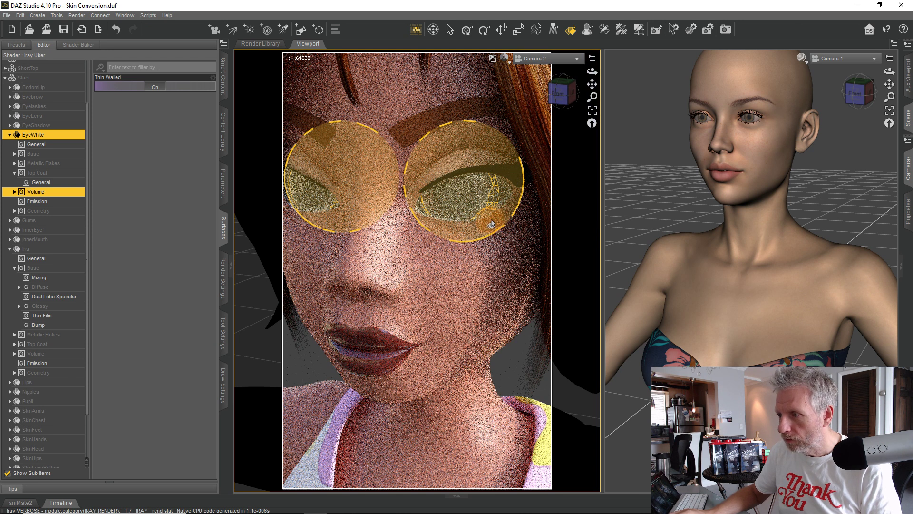
left_click(465, 32)
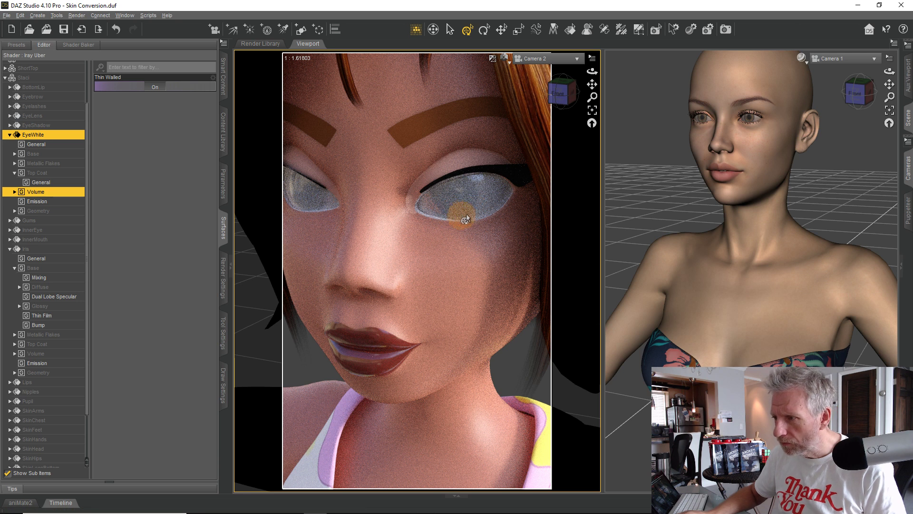
left_click(55, 146)
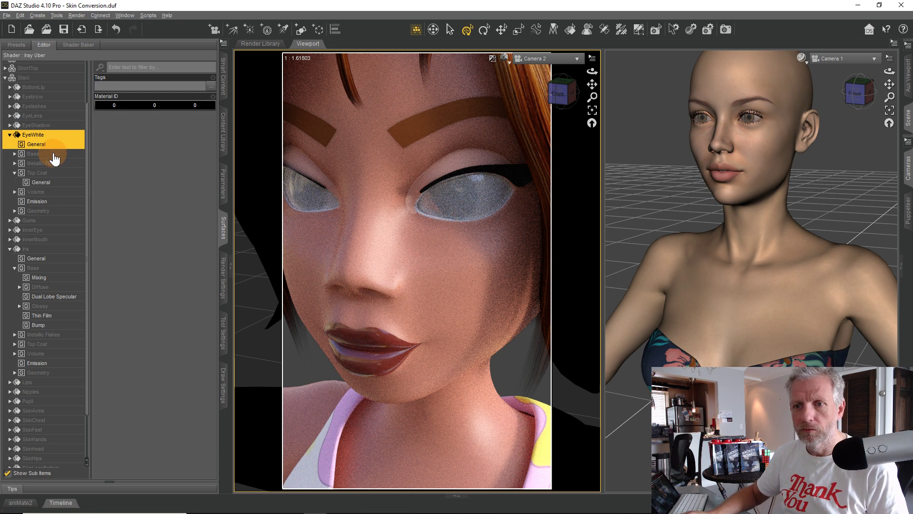
left_click(52, 155)
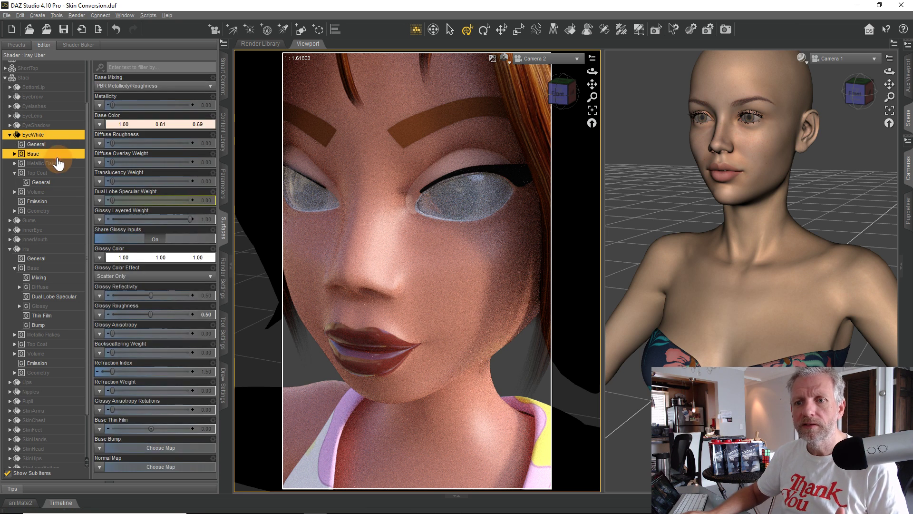
left_click(139, 125)
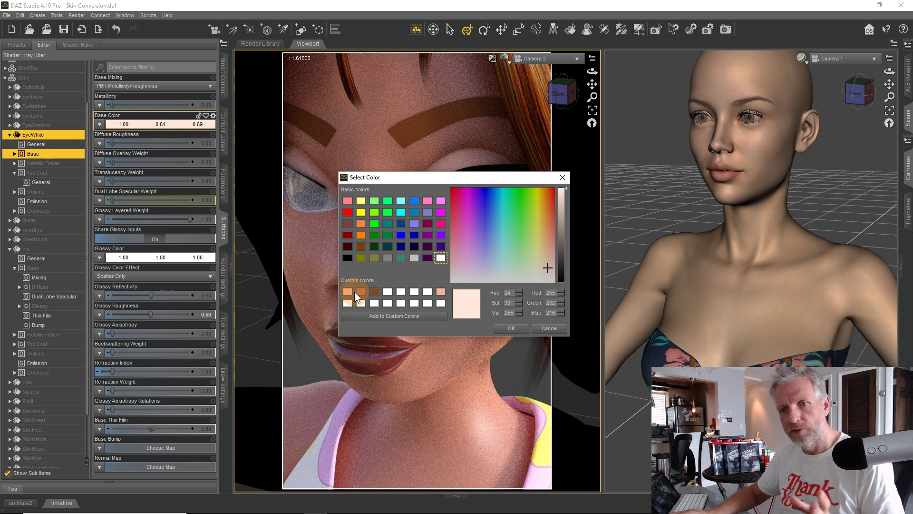
left_click(347, 257)
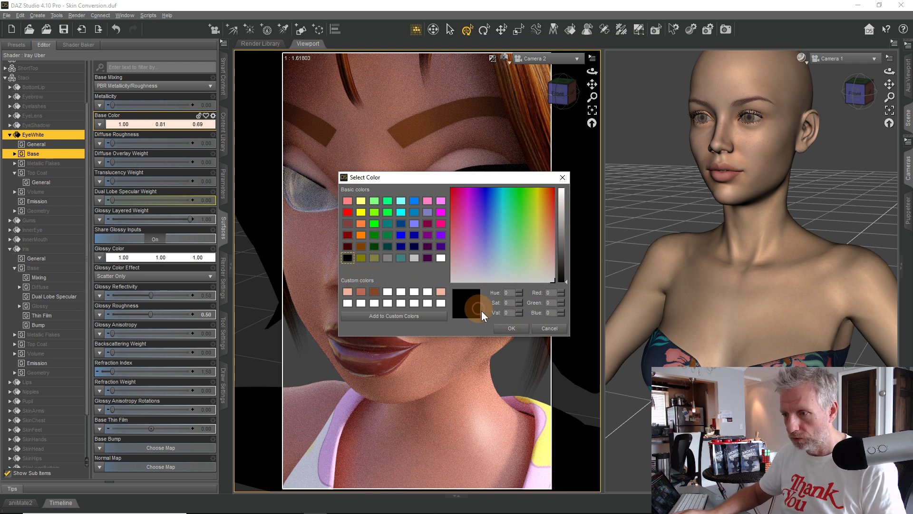
left_click(514, 330)
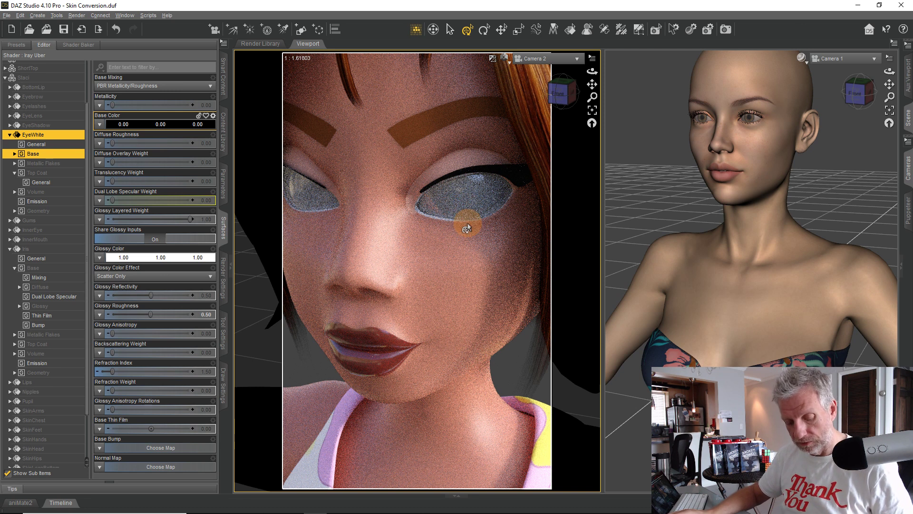
key("ctrl+z")
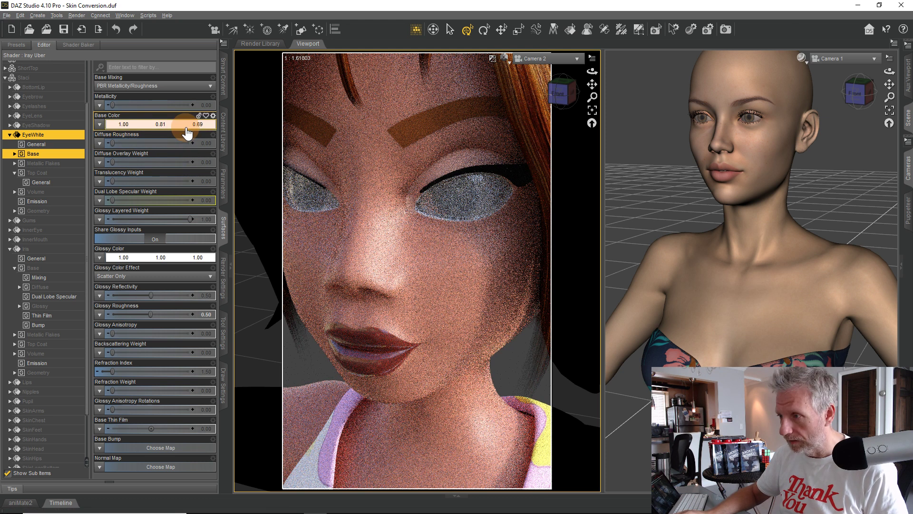
Collapse the expanded eye surface groups, pick the EyeLens surface with the Surface Selection Tool and show its Base settings.
left_click(10, 135)
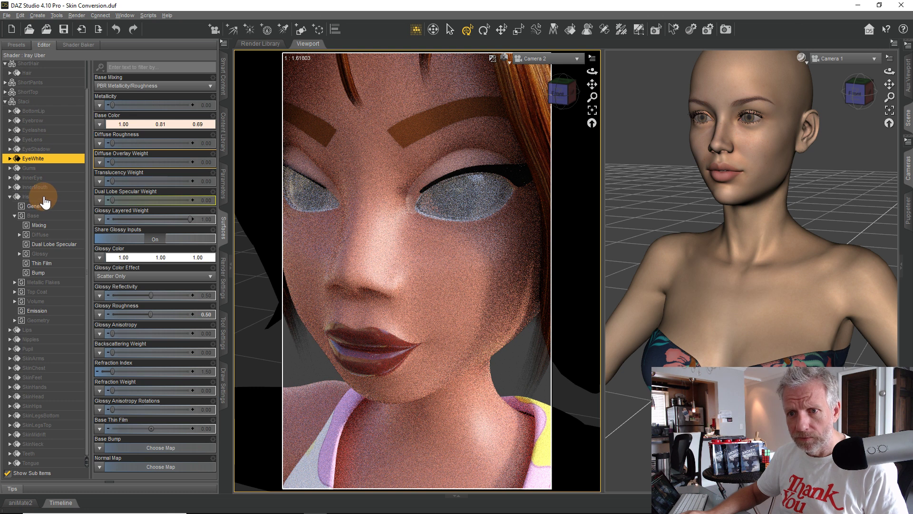
left_click(10, 197)
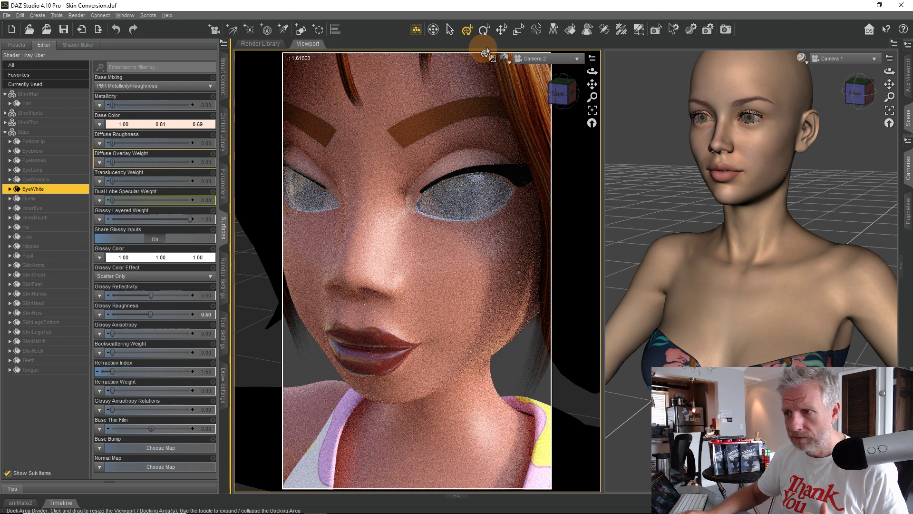
left_click(571, 30)
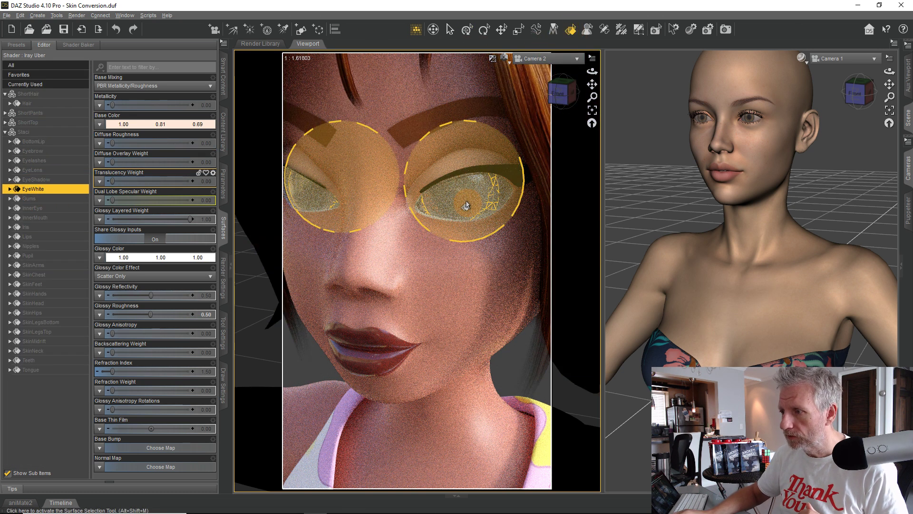
left_click(461, 204)
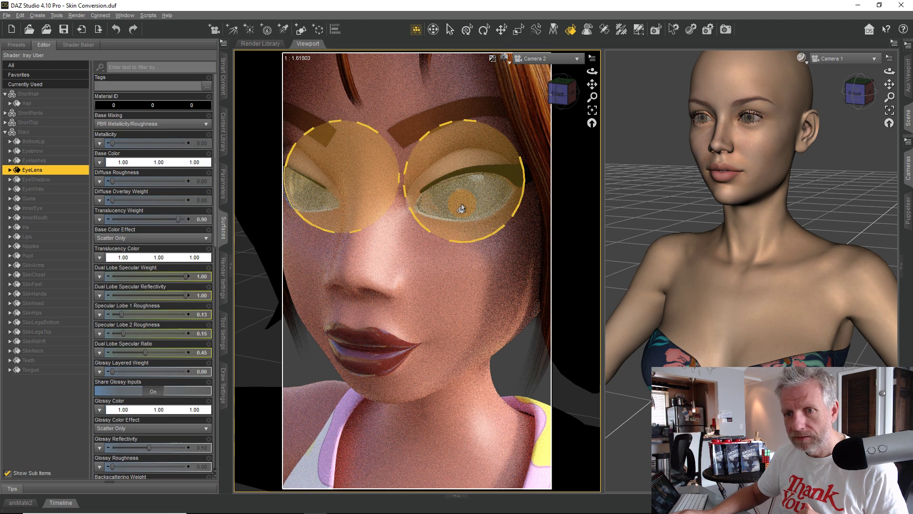
left_click(10, 170)
left_click(43, 189)
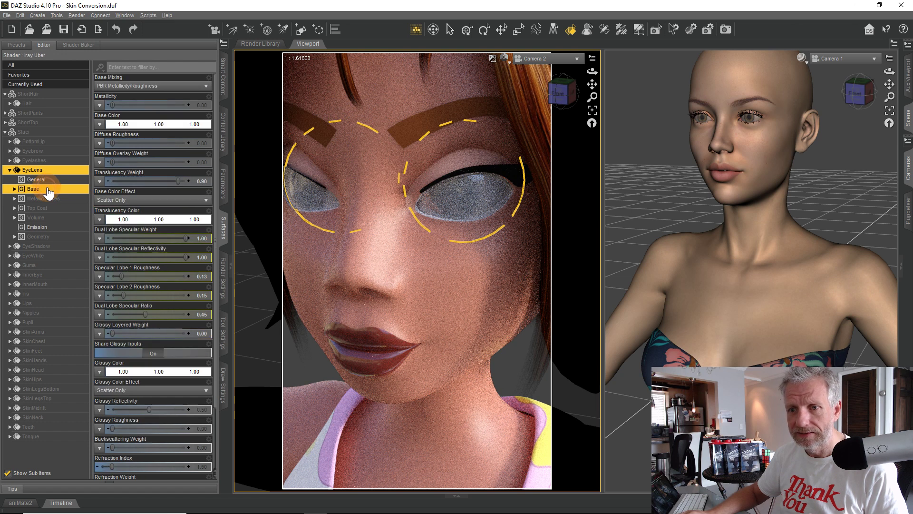
Try light red and pure red as the EyeLens surface's base color, and restore it to white.
left_click(149, 124)
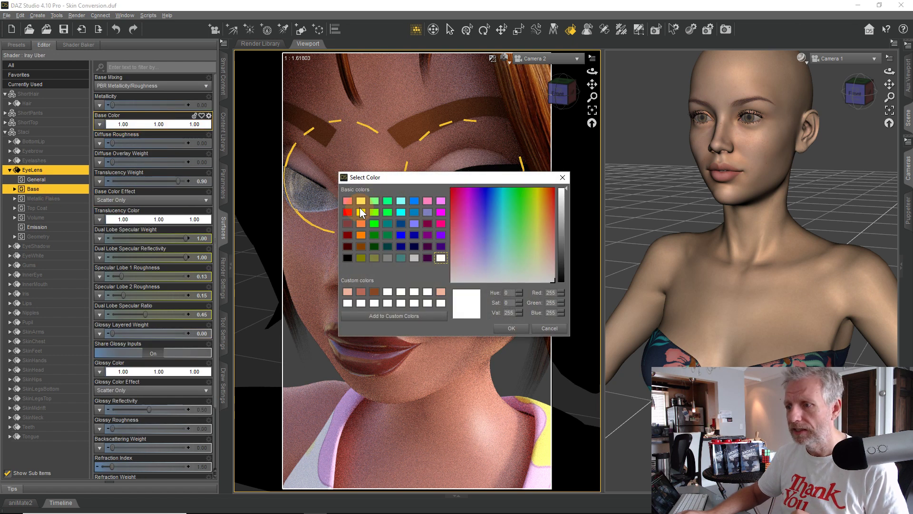
left_click(348, 200)
left_click(514, 328)
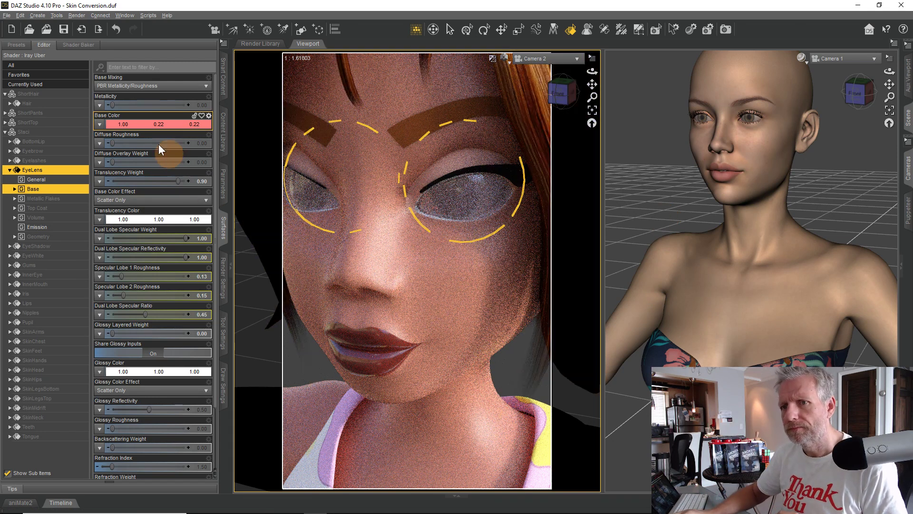
left_click(137, 125)
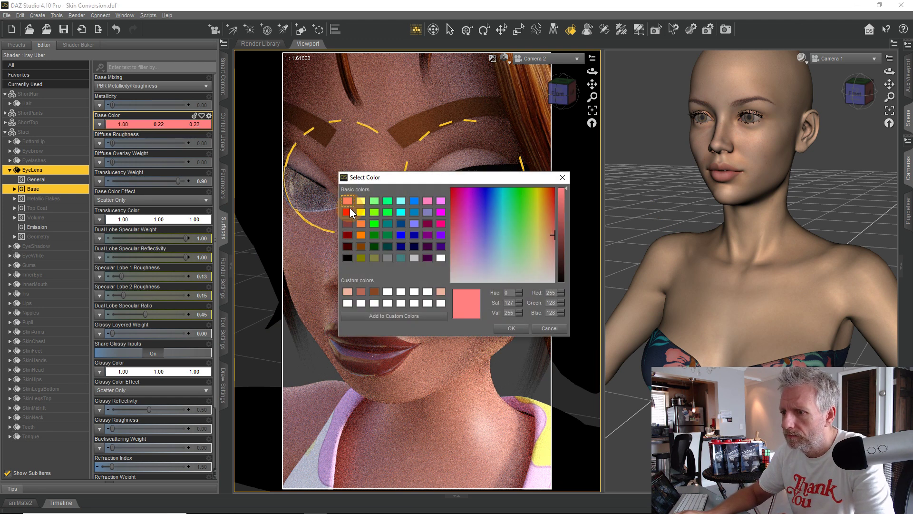
left_click(349, 210)
left_click(511, 329)
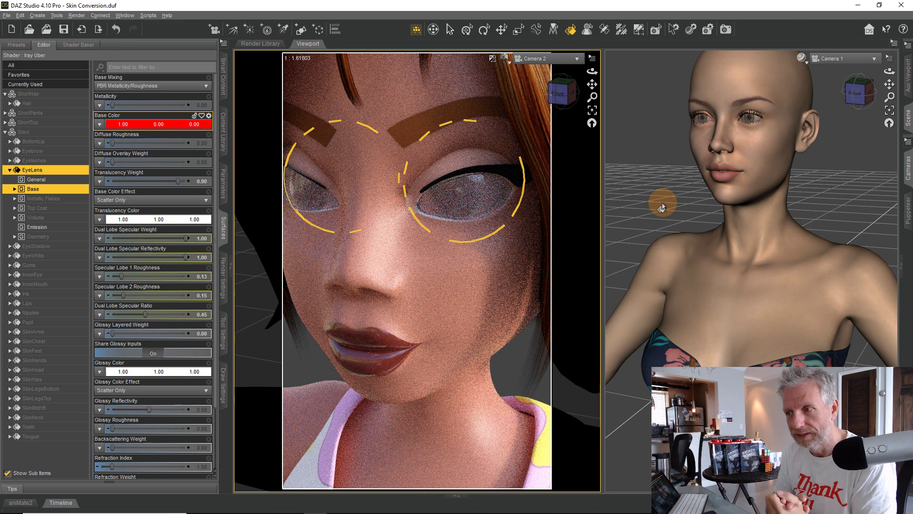
left_click(172, 124)
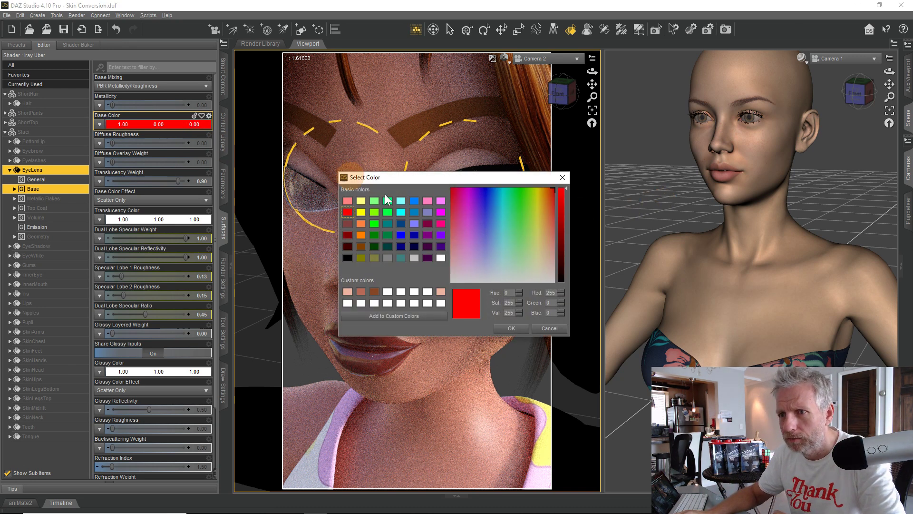
left_click(440, 257)
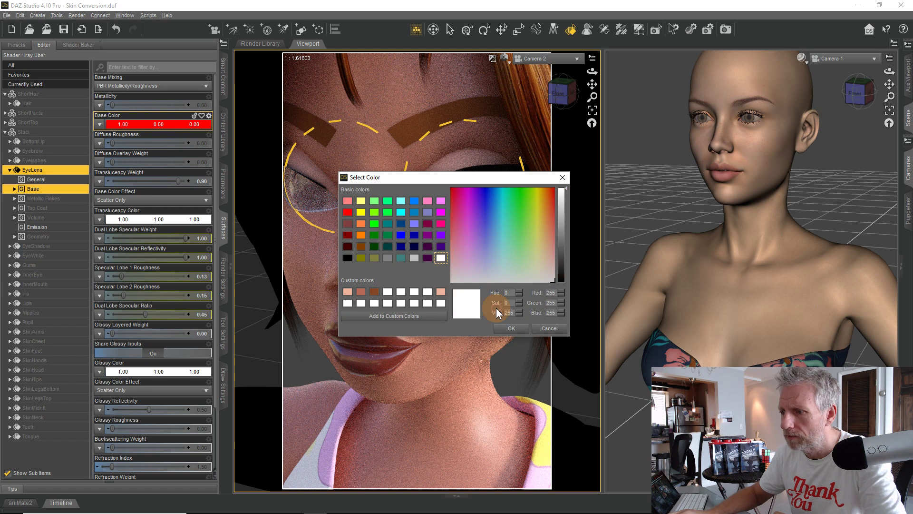
left_click(510, 328)
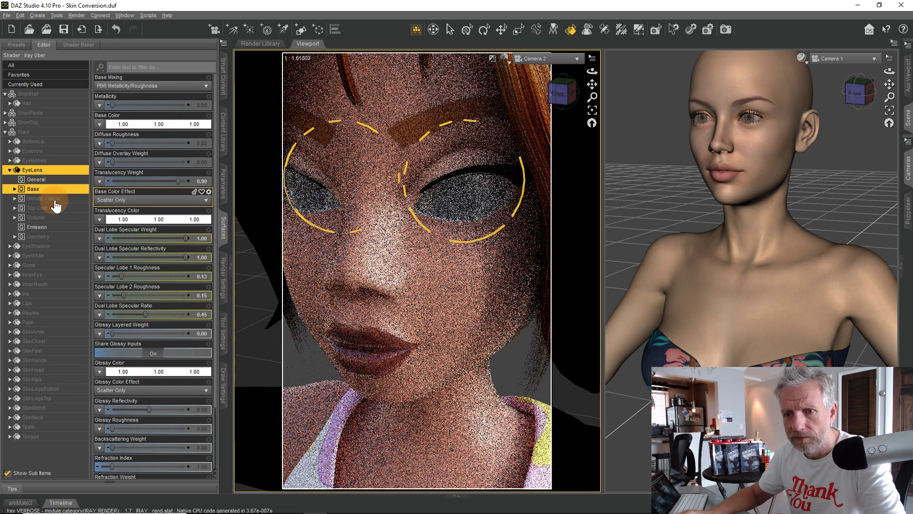
Set the EyeLens surface's cutout opacity to 0.25 in its geometry settings, after trying 0.00, 0.98 and 0.53.
left_click(38, 207)
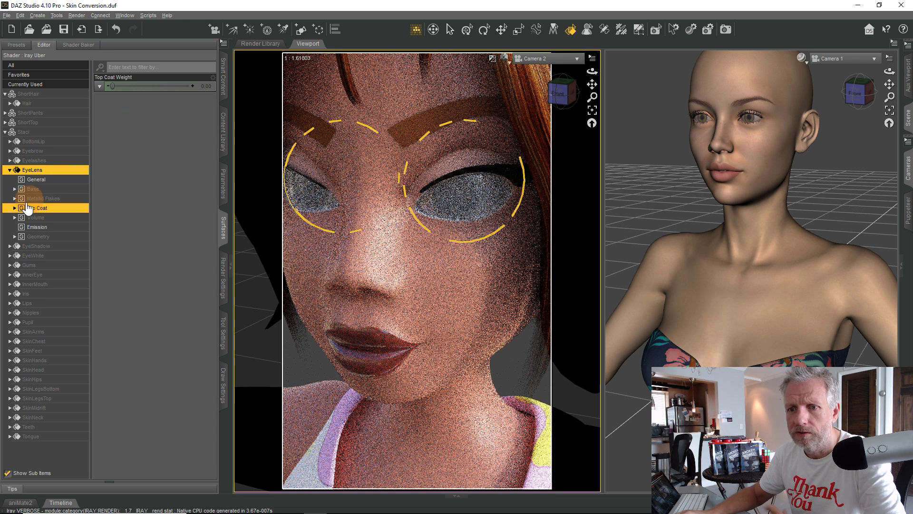
left_click(47, 237)
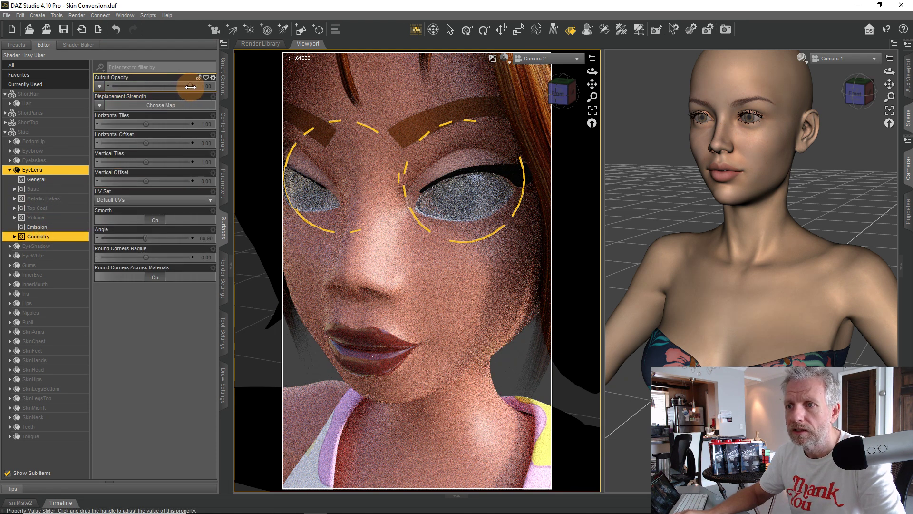
left_click_drag(190, 87, 102, 85)
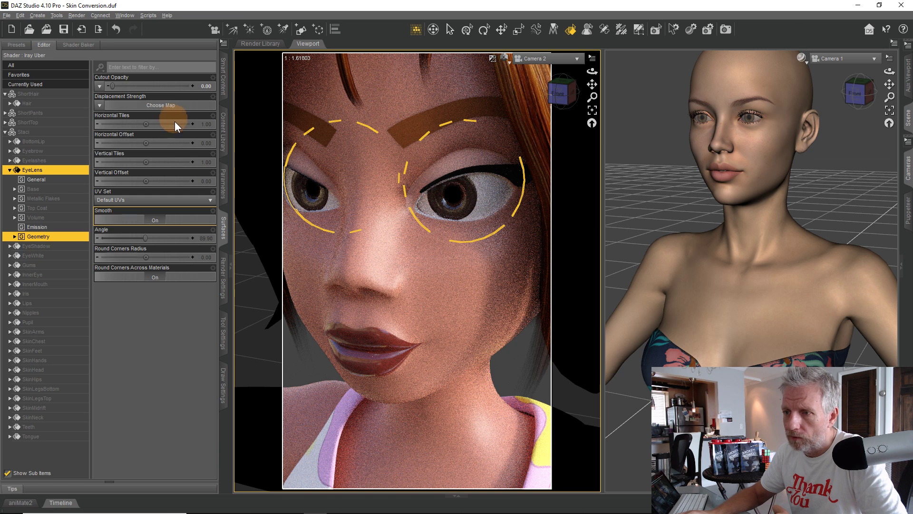
left_click_drag(114, 87, 190, 87)
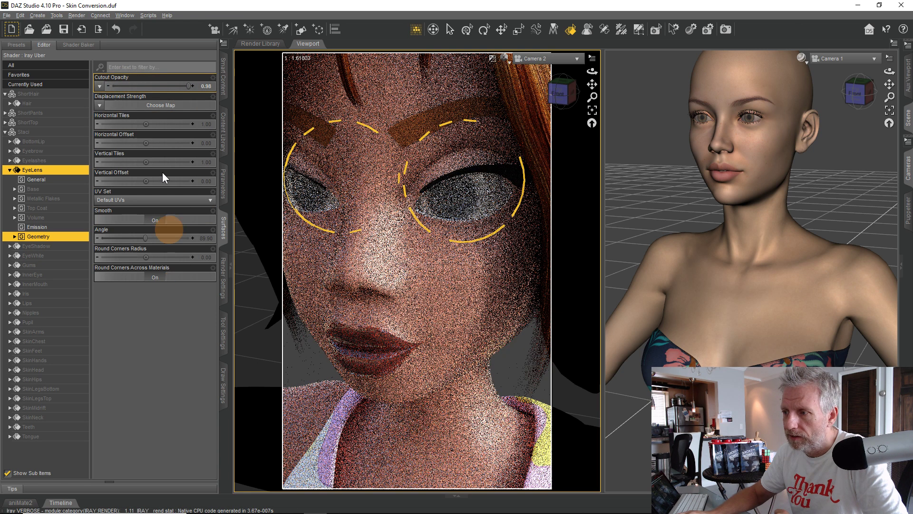
left_click_drag(186, 87, 153, 87)
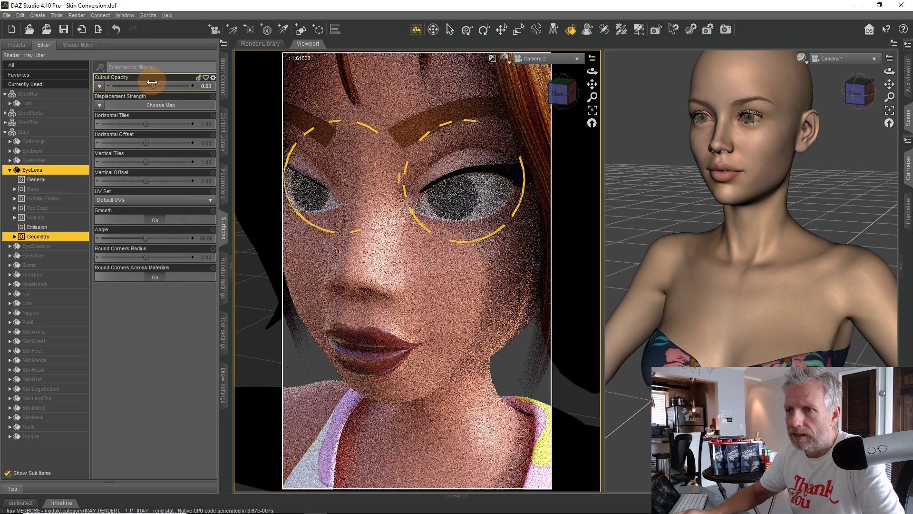
left_click_drag(153, 87, 132, 87)
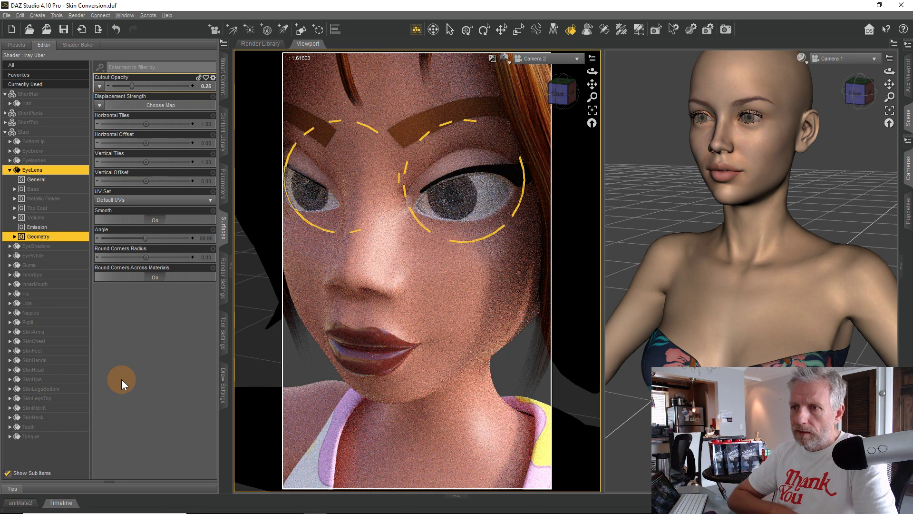
Set the EyeLens surface's cutout opacity to 0.1, view the eyes without the selection highlight and collapse the surface's groups.
left_click(206, 86)
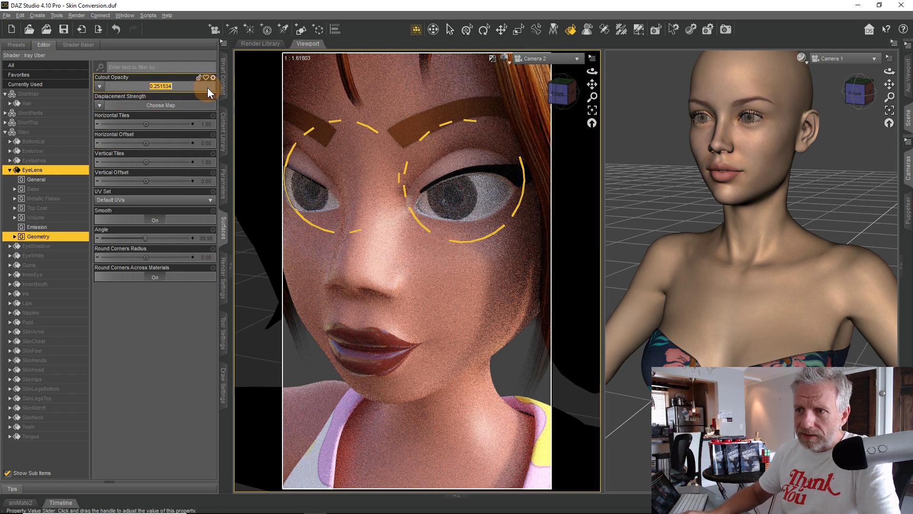
type("0.1")
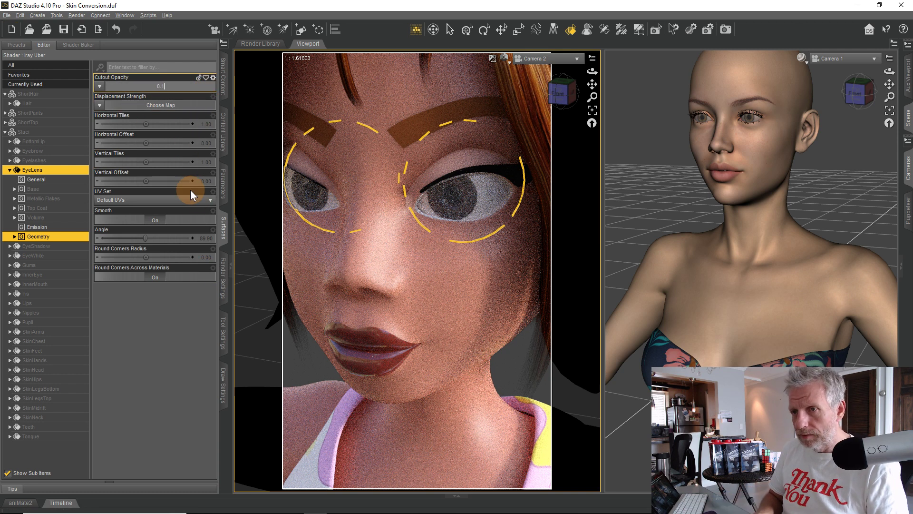
key("Return")
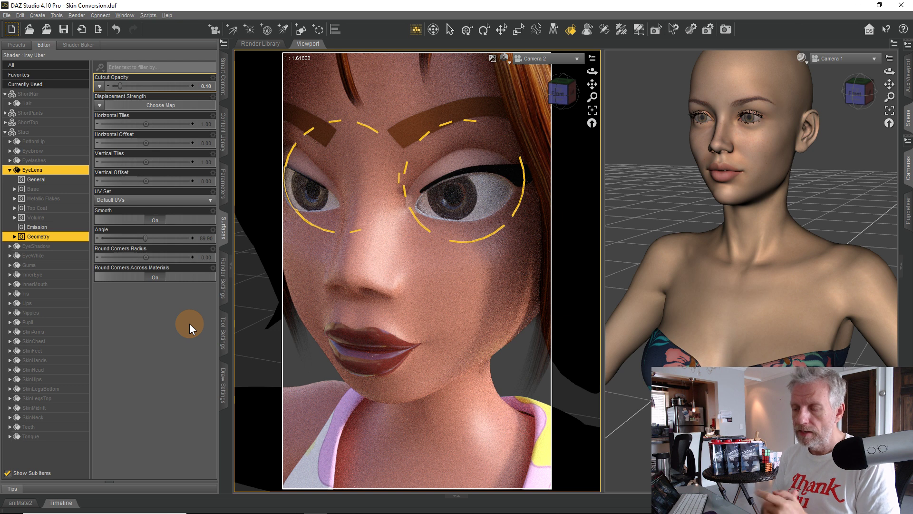
left_click(502, 29)
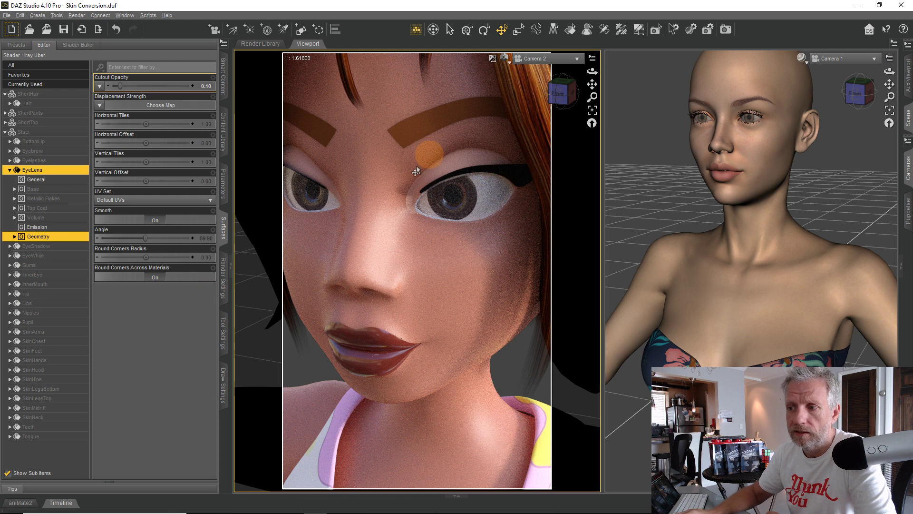
left_click(10, 170)
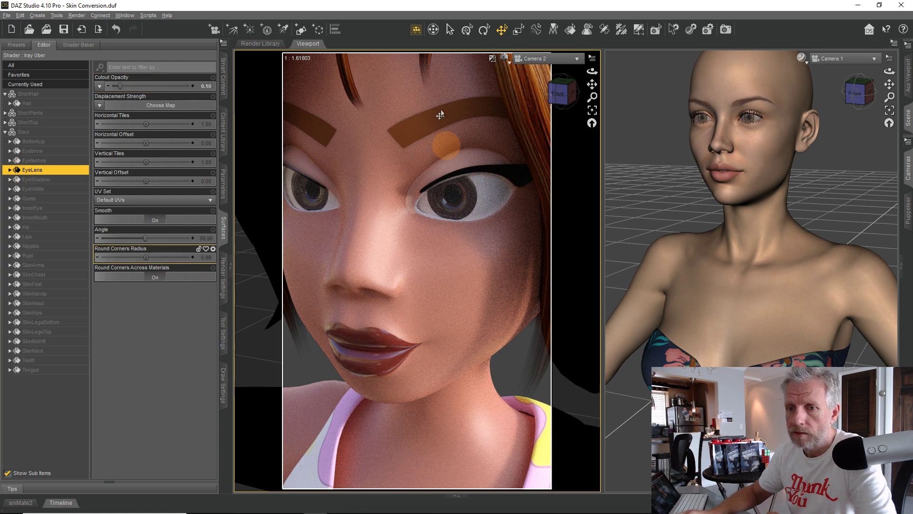
Pick the SkinHead surface on the face with the Surface Selection Tool and copy its material settings.
left_click(568, 31)
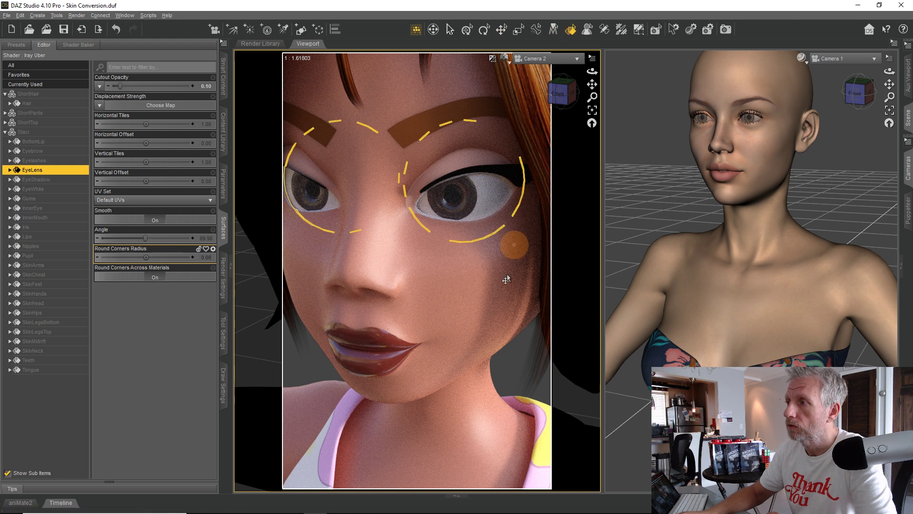
left_click(453, 313)
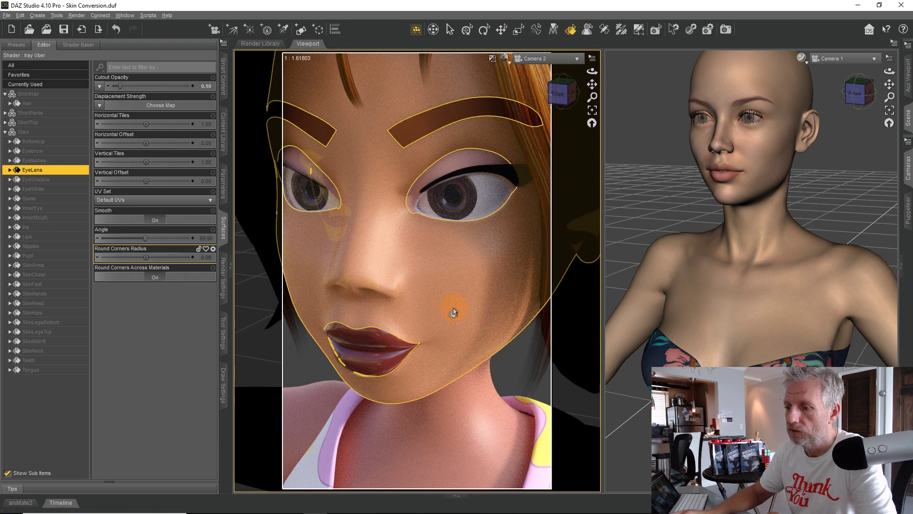
right_click(66, 308)
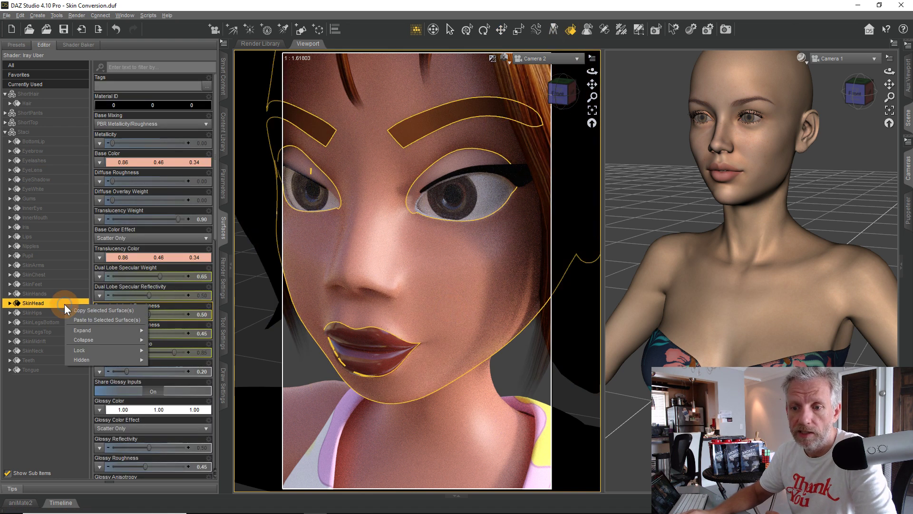
left_click(90, 309)
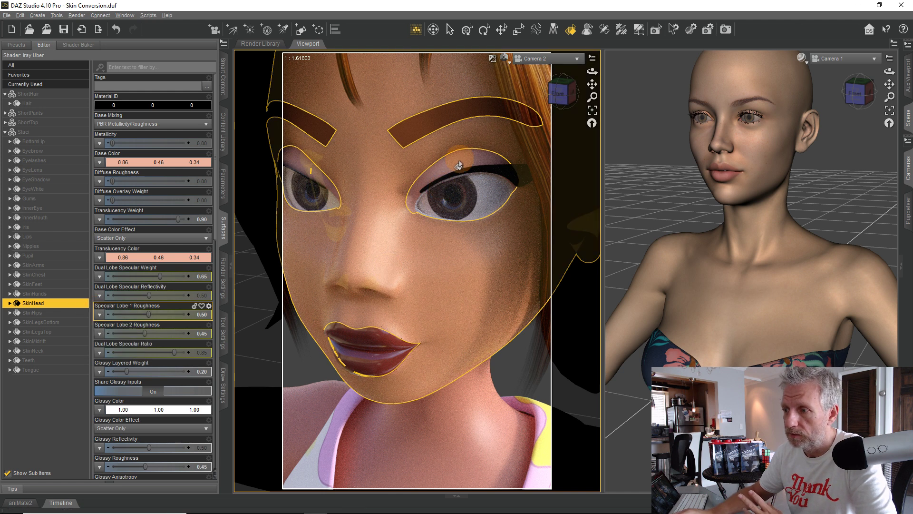
Pick the EyeShadow surface on the eyelid and save its base color in the fourth custom color slot.
left_click(458, 168)
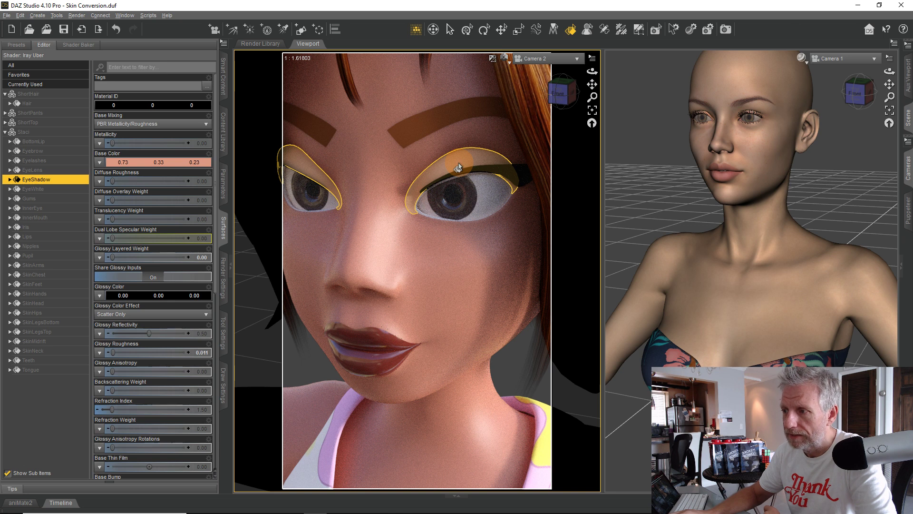
left_click(178, 163)
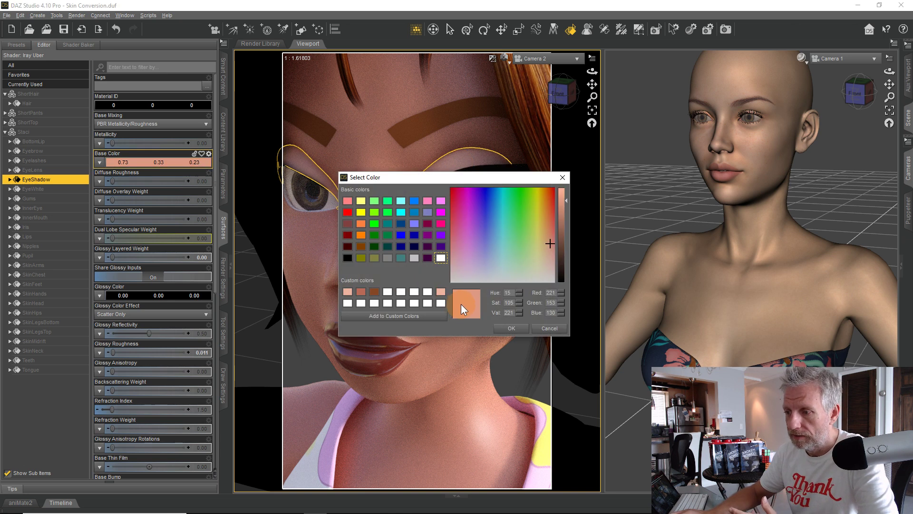
left_click_drag(387, 289, 387, 292)
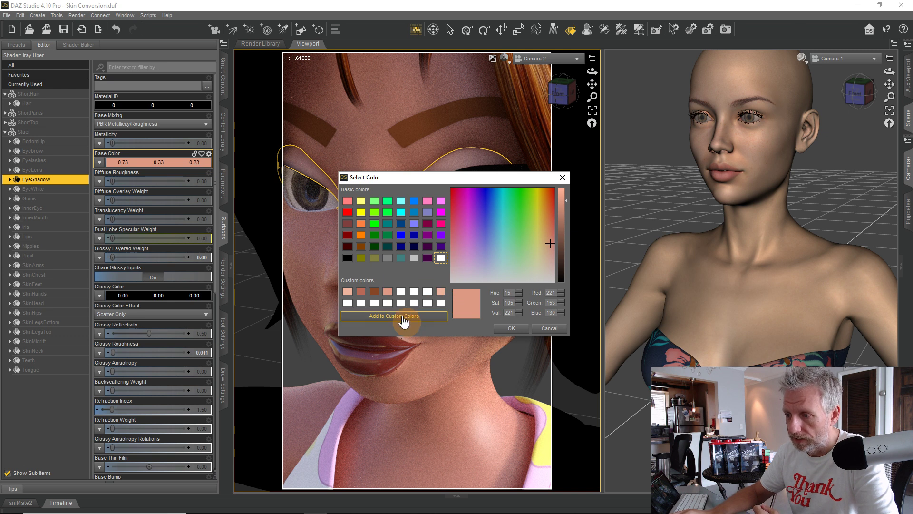
left_click(505, 329)
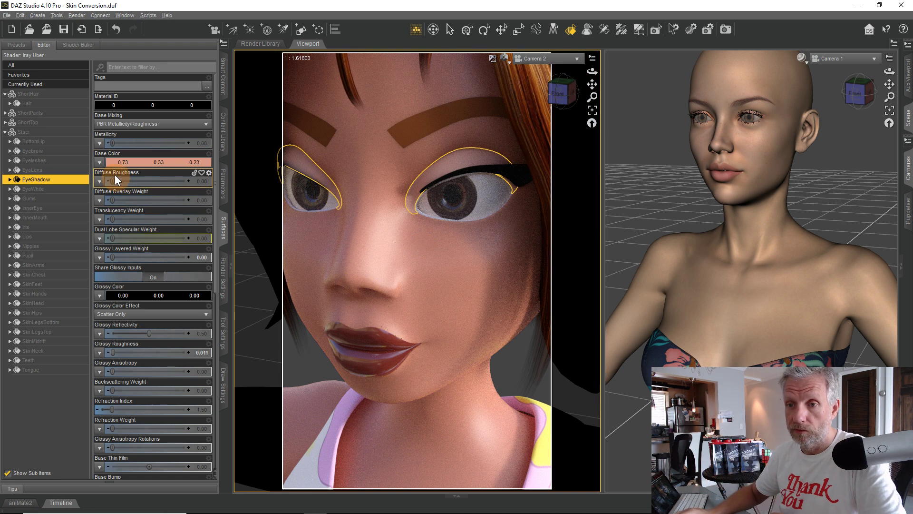
Paste the copied SkinHead settings onto the EyeShadow surface and set its base color to the saved custom color (0.73, 0.33, 0.23).
right_click(72, 181)
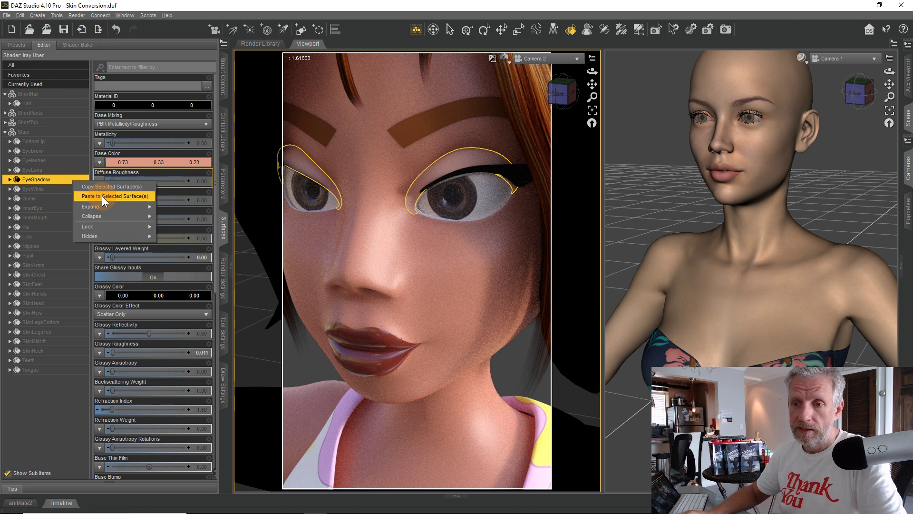
left_click(102, 196)
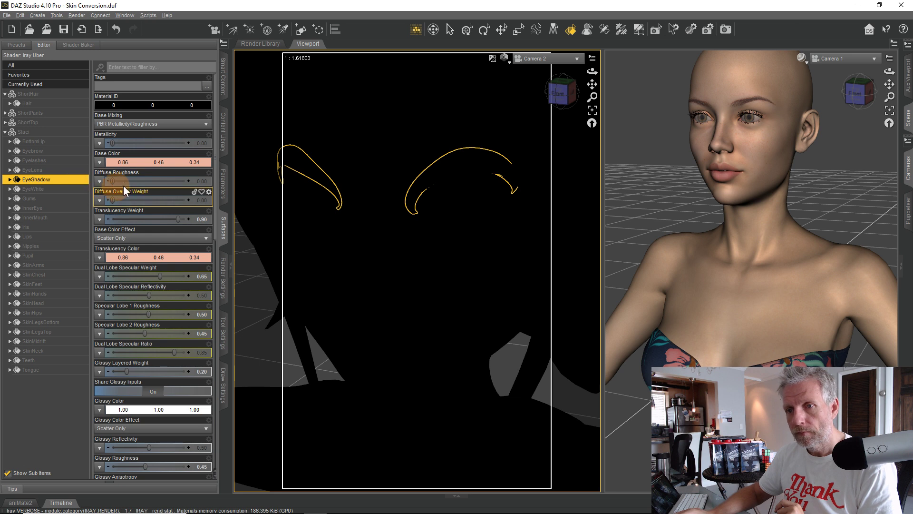
left_click(142, 163)
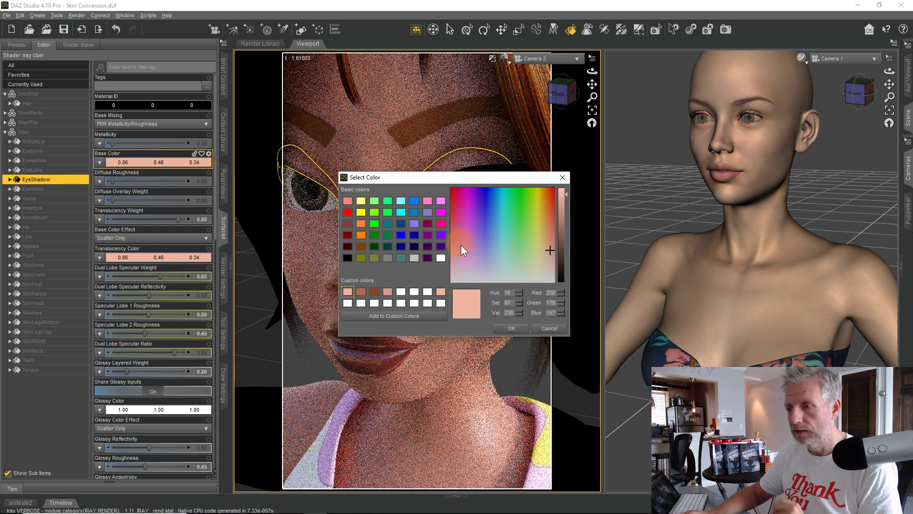
left_click(388, 291)
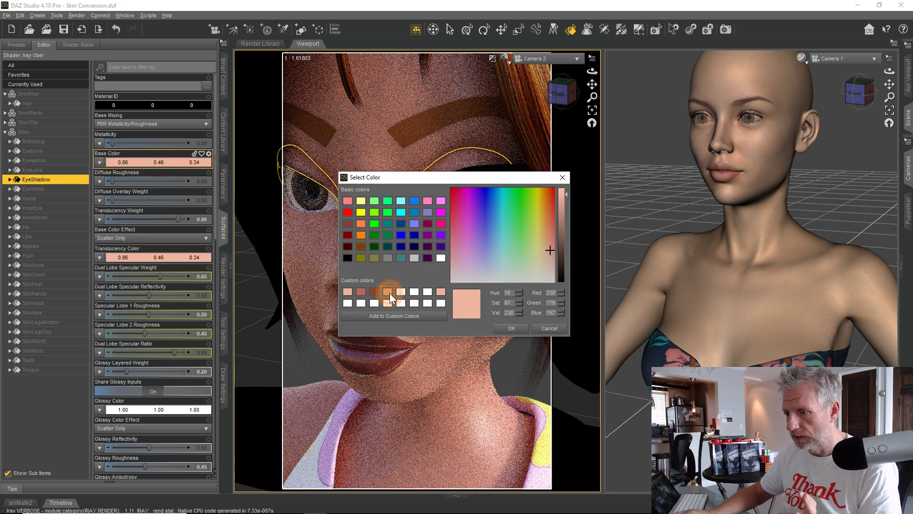
left_click(509, 328)
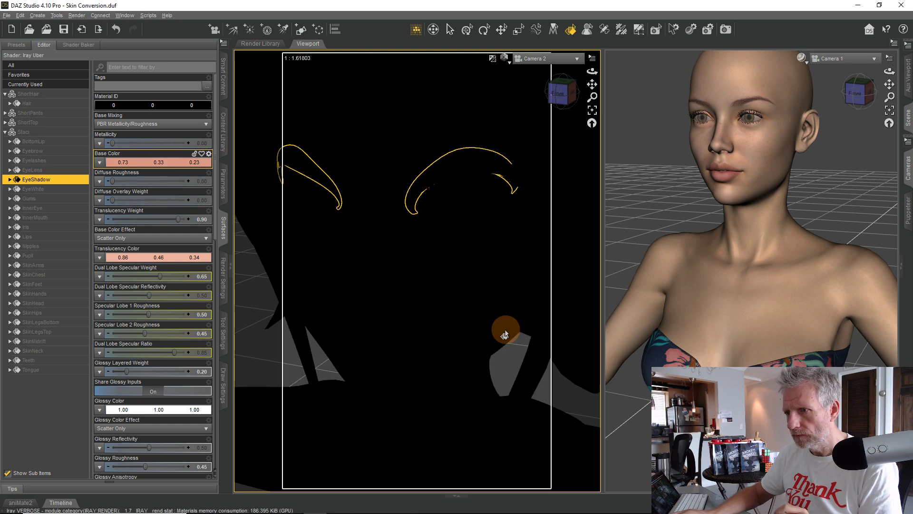
Set the EyeShadow surface's translucency color to the saved custom color (0.73, 0.33, 0.23).
left_click(182, 257)
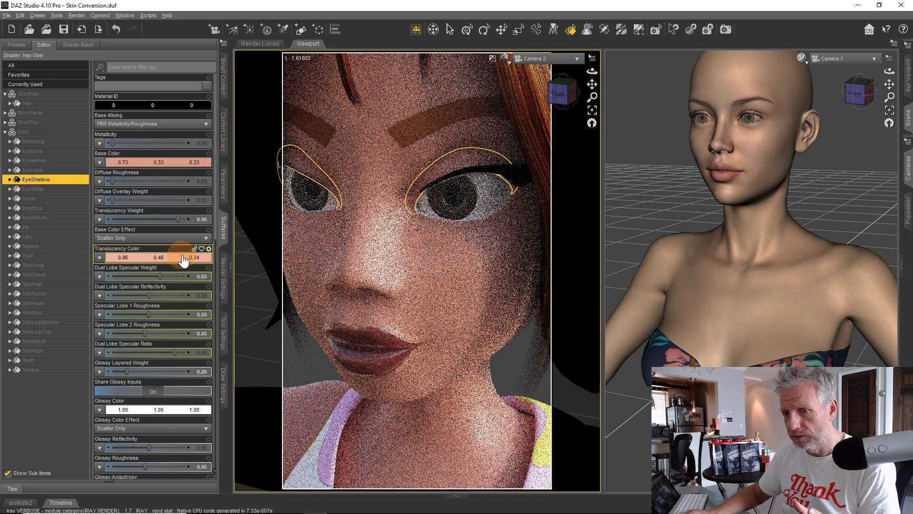
left_click(387, 292)
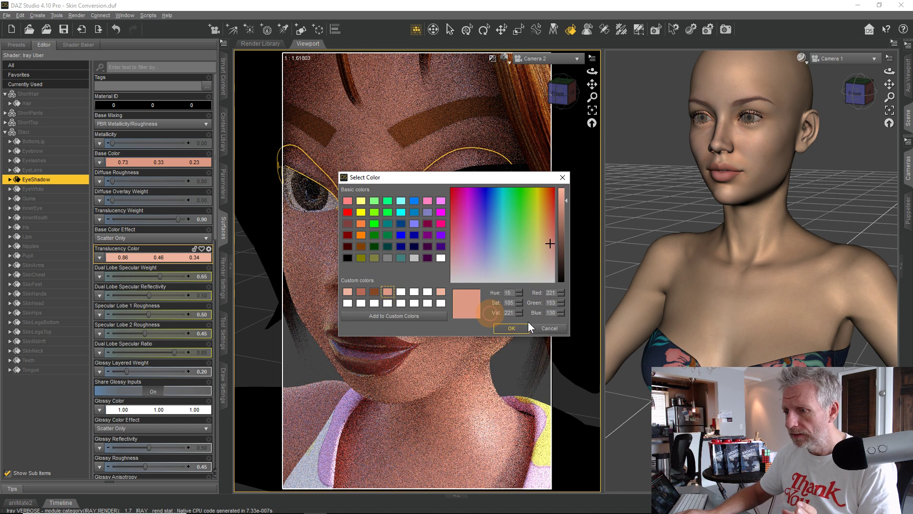
left_click(519, 328)
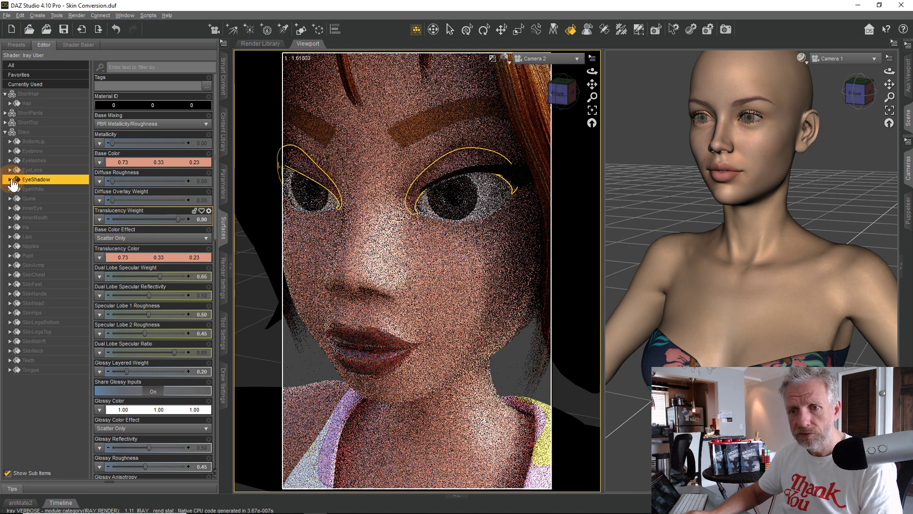
Show the EyeShadow surface's Base diffuse settings and check its base color and translucency color against the saved custom color.
left_click(10, 179)
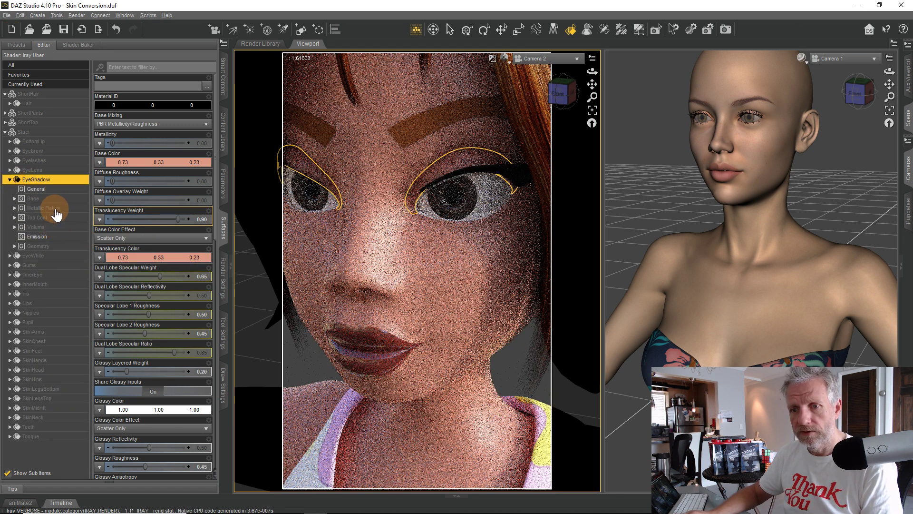
left_click(56, 209)
left_click(14, 199)
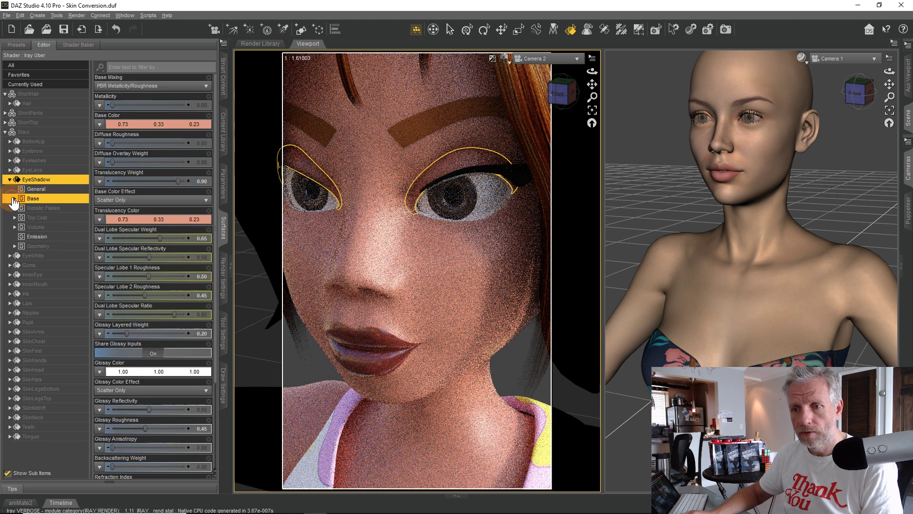
left_click(14, 199)
left_click(61, 218)
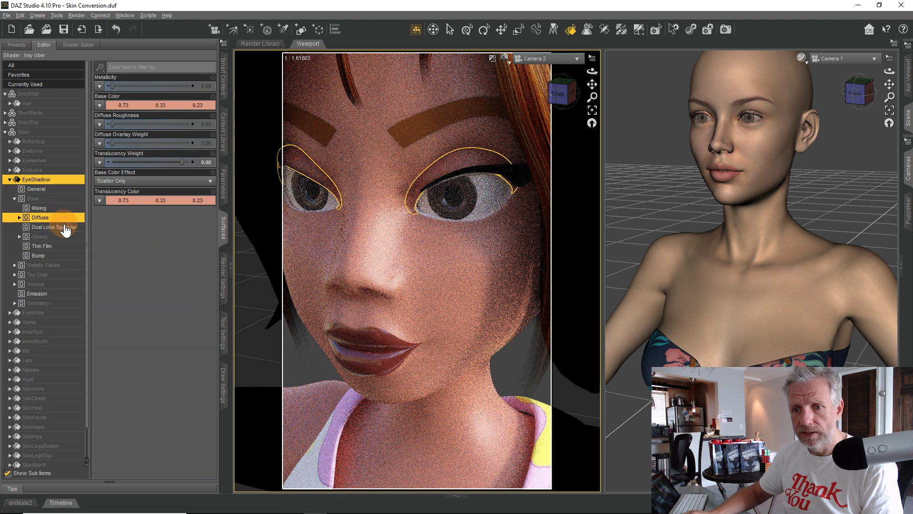
left_click(136, 105)
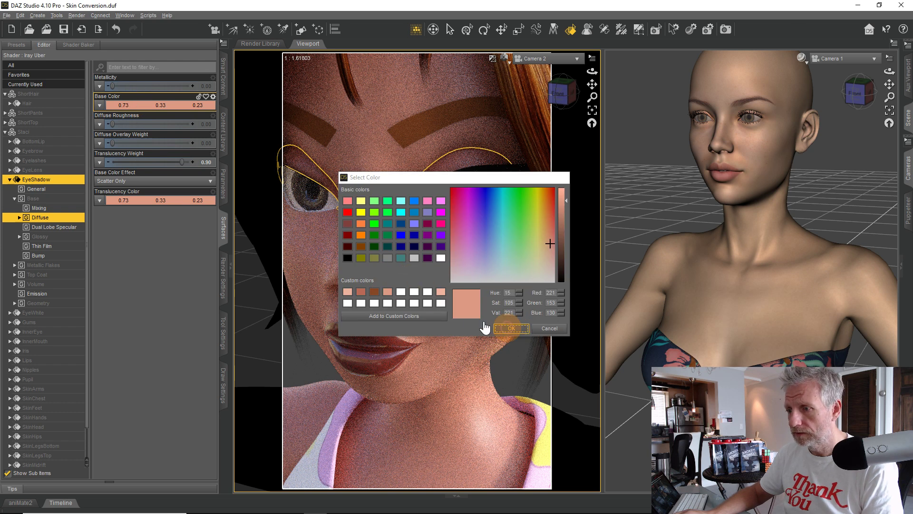
left_click(511, 329)
left_click(180, 200)
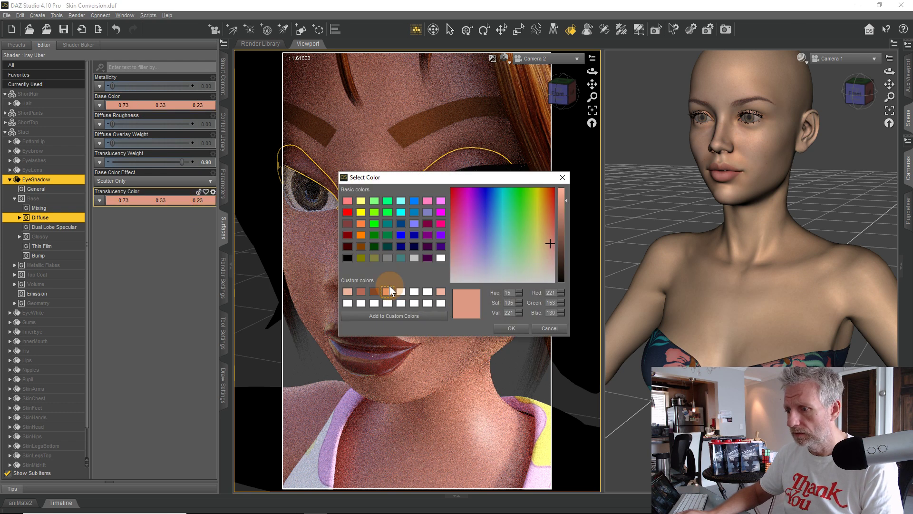
left_click(511, 328)
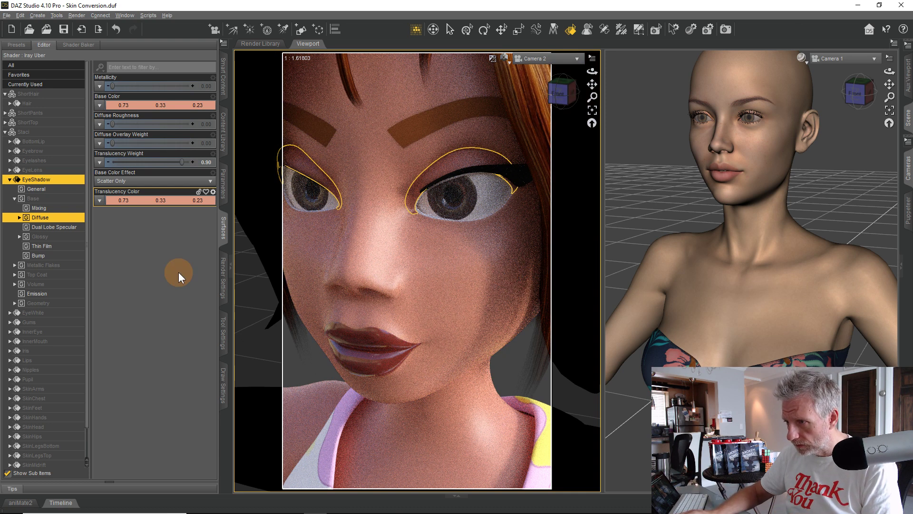
Pick the Eyebrow surface on the face and save its base color in the third custom color slot.
scroll(337, 328, "down", 3)
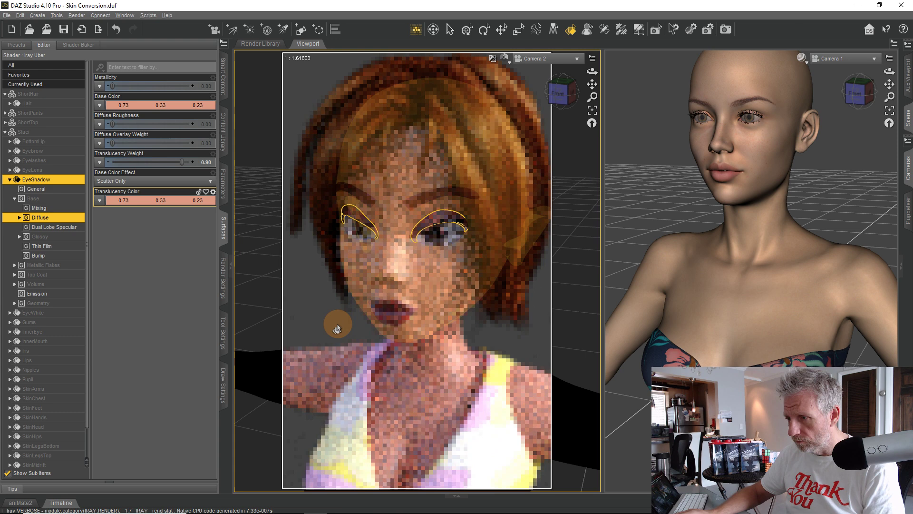
left_click_drag(592, 84, 588, 33)
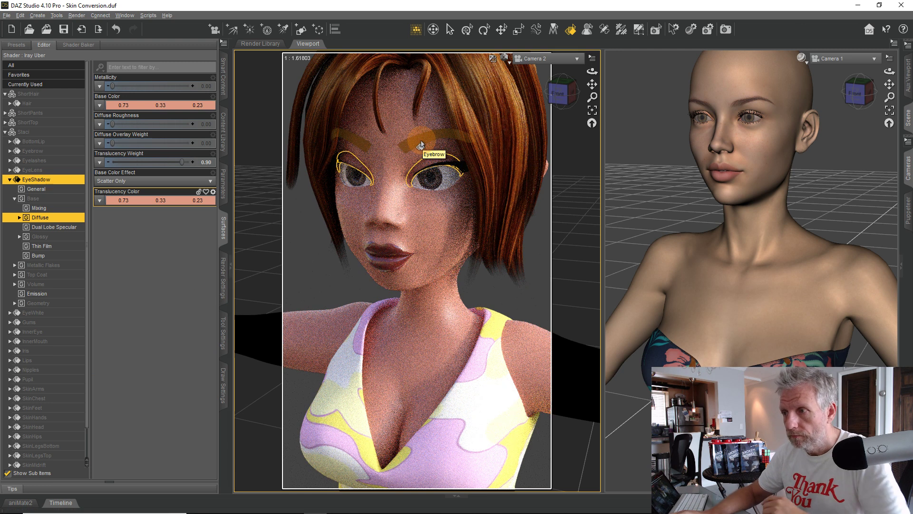
scroll(364, 207, "up", 5)
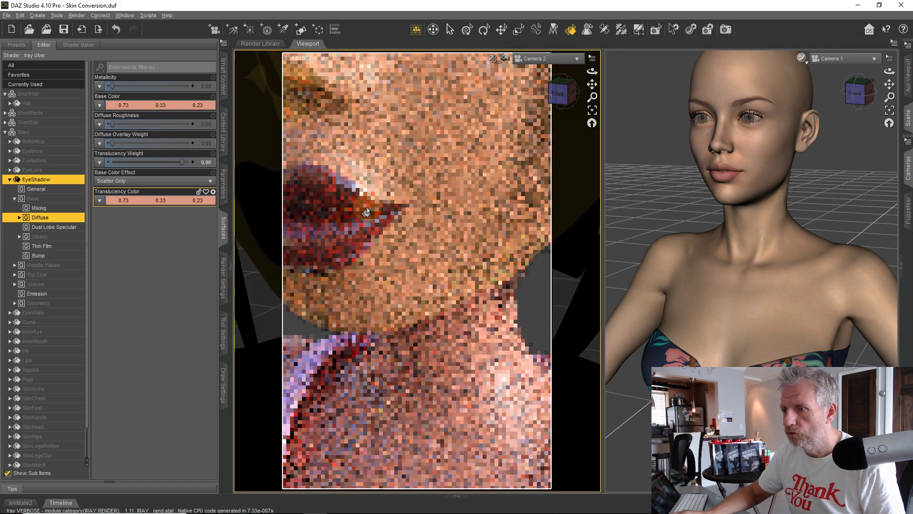
scroll(367, 209, "down", 5)
middle_click_drag(369, 229, 456, 251)
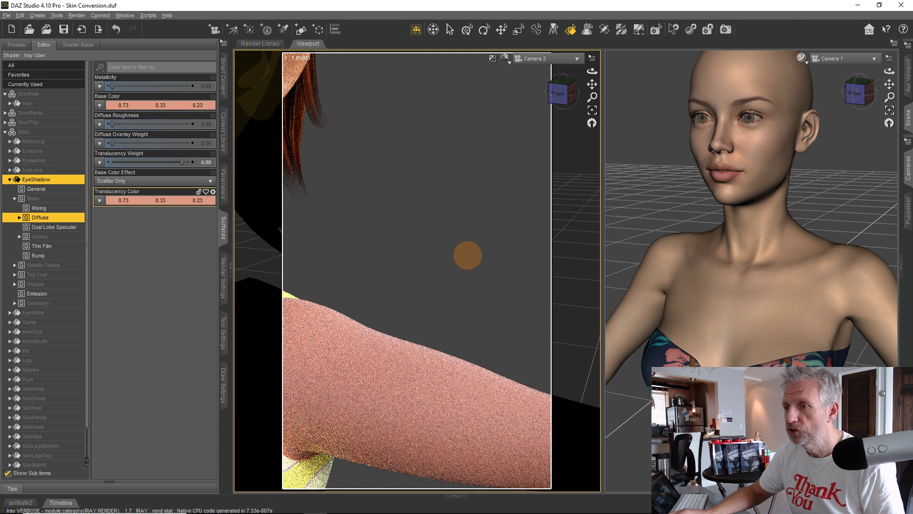
middle_click_drag(362, 284, 457, 248)
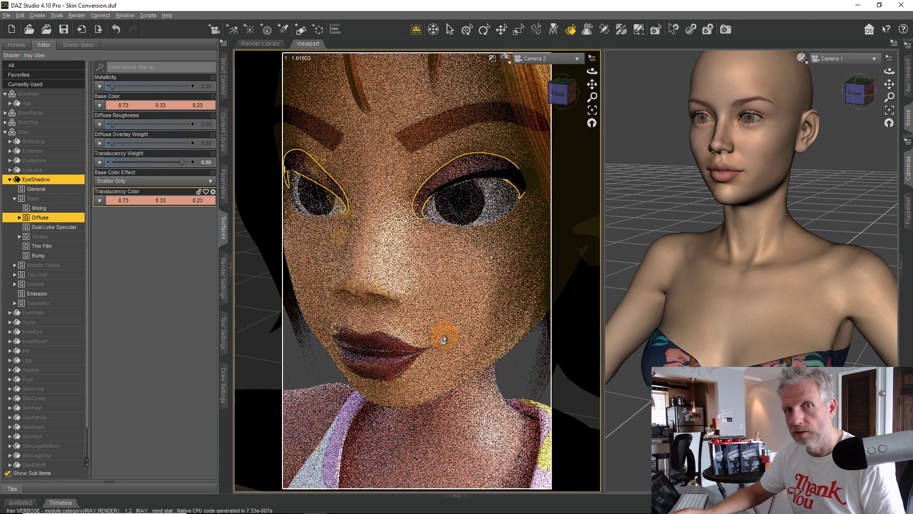
left_click(435, 127)
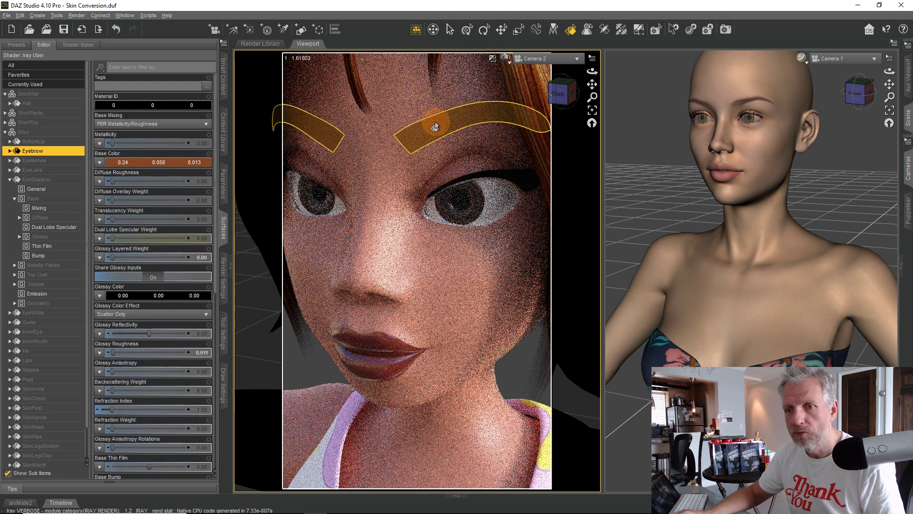
left_click(137, 163)
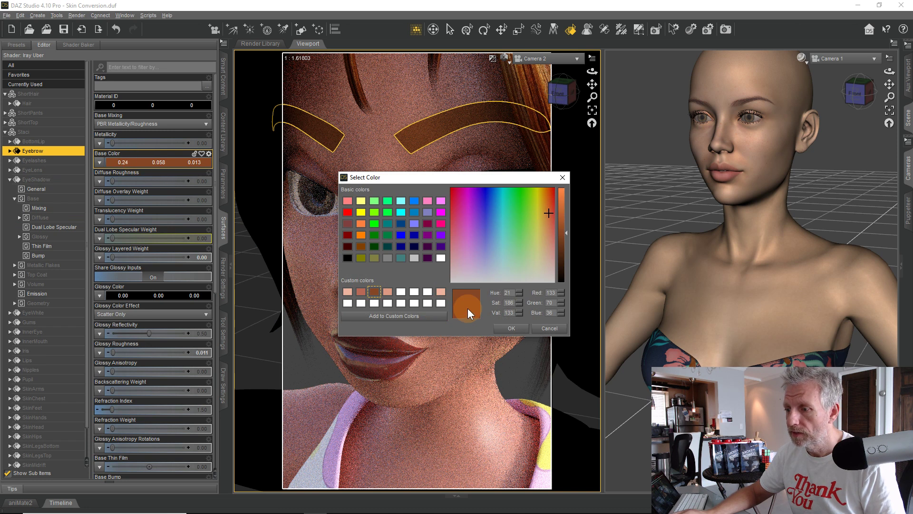
left_click(375, 292)
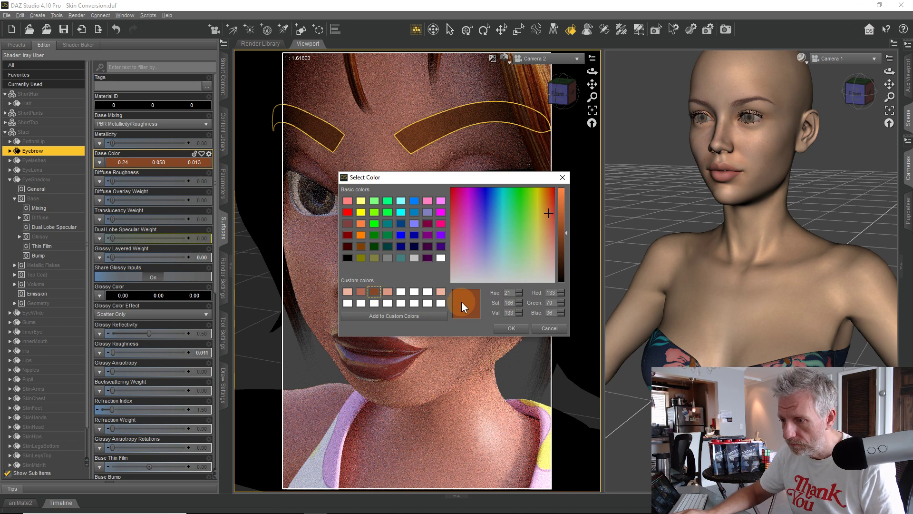
left_click_drag(390, 293, 374, 290)
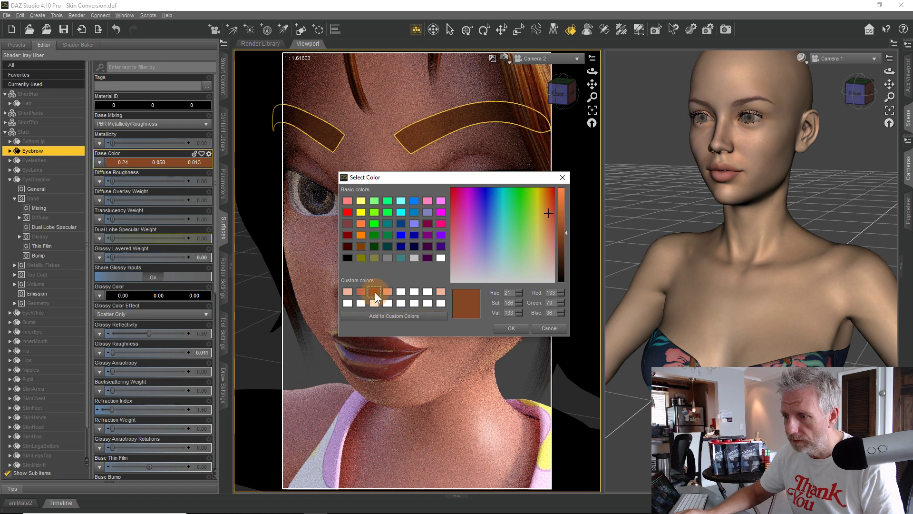
left_click(501, 323)
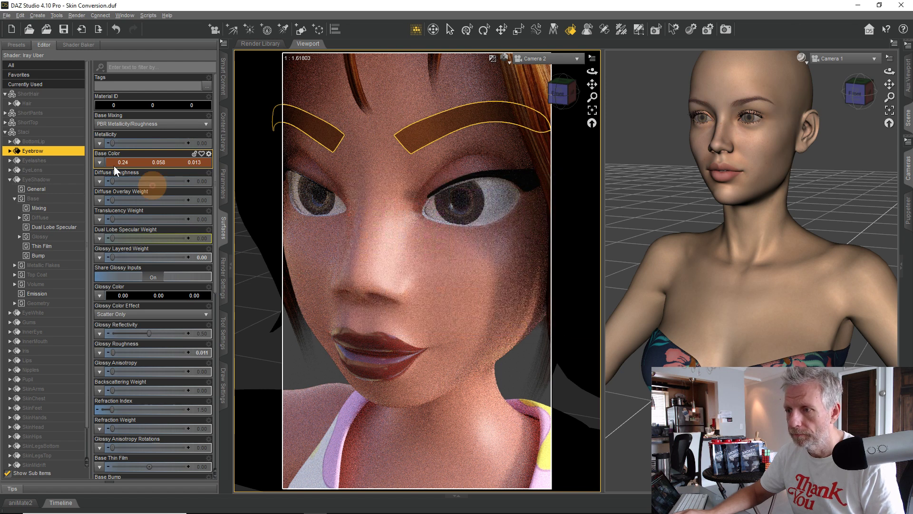
Paste the copied SkinHead settings onto the Eyebrow surface and set its base color to the saved brown (0.24, 0.058, 0.013).
right_click(68, 156)
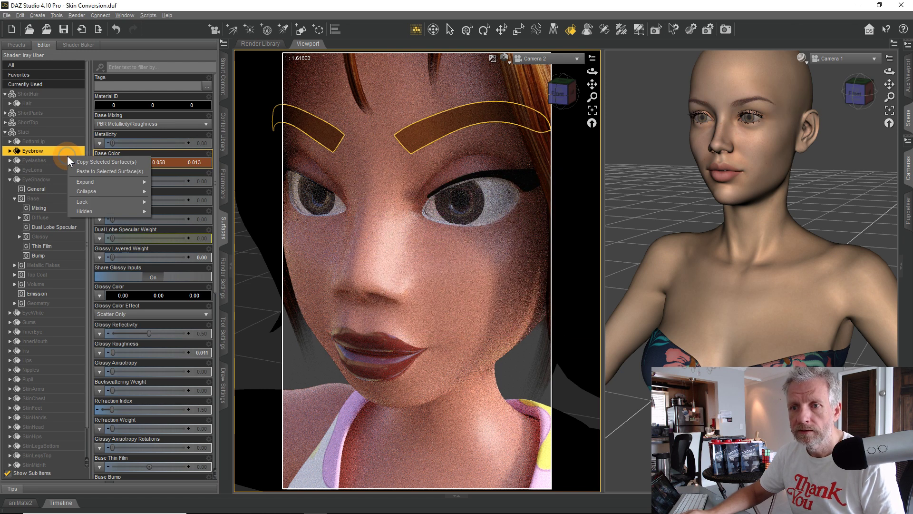
left_click(104, 171)
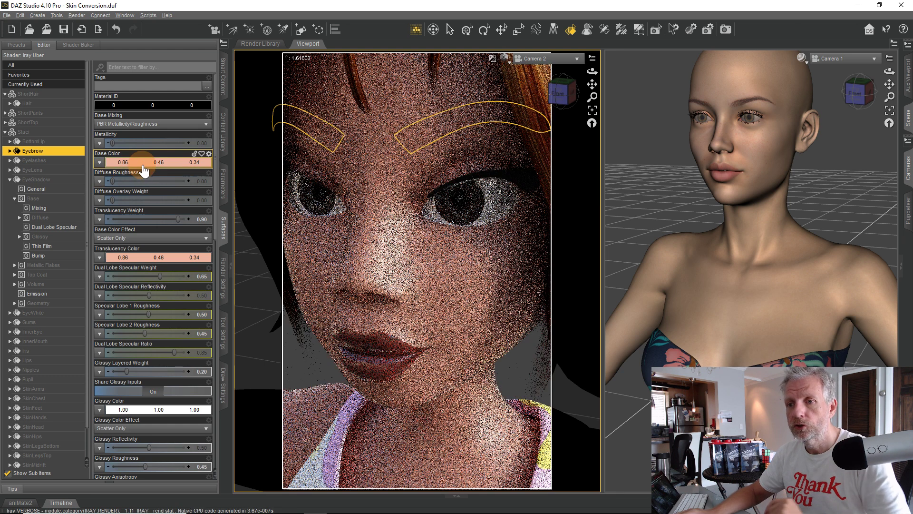
left_click(140, 164)
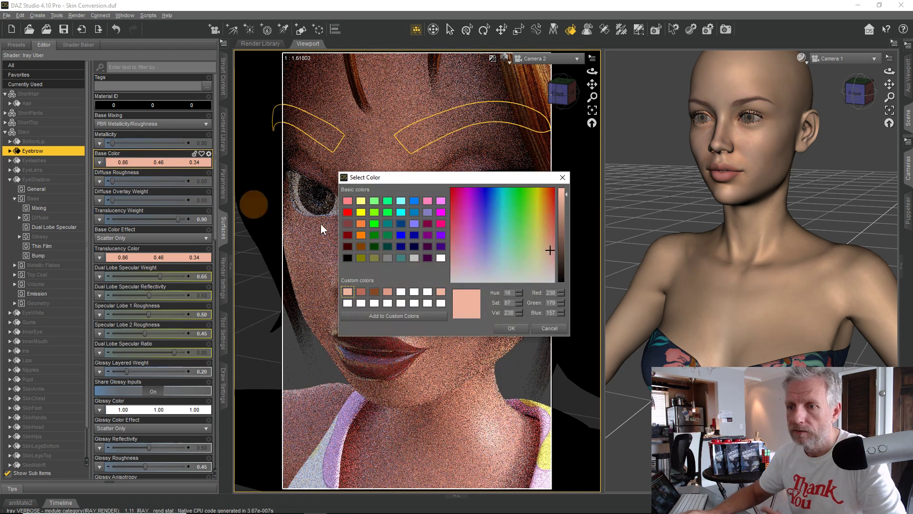
left_click(374, 291)
left_click(506, 328)
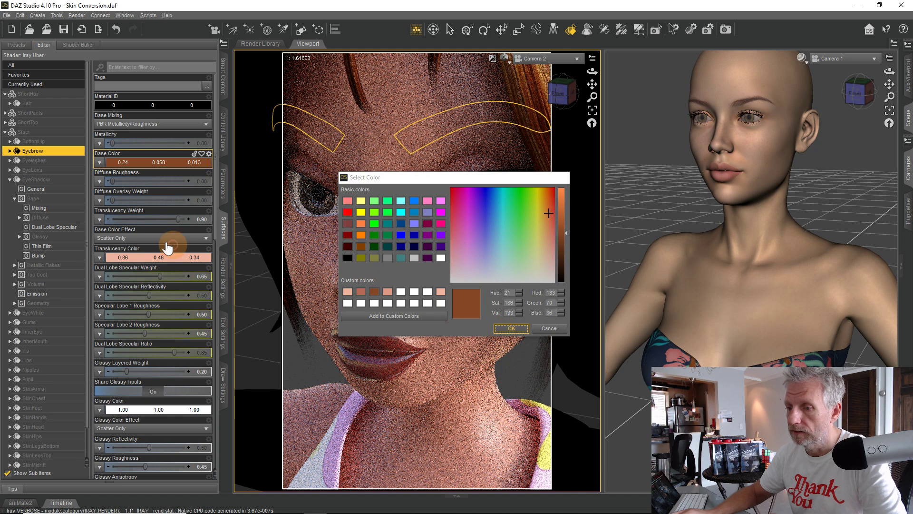
Set the Eyebrow surface's translucency color to the saved brown custom color (0.24, 0.058, 0.013).
left_click(145, 257)
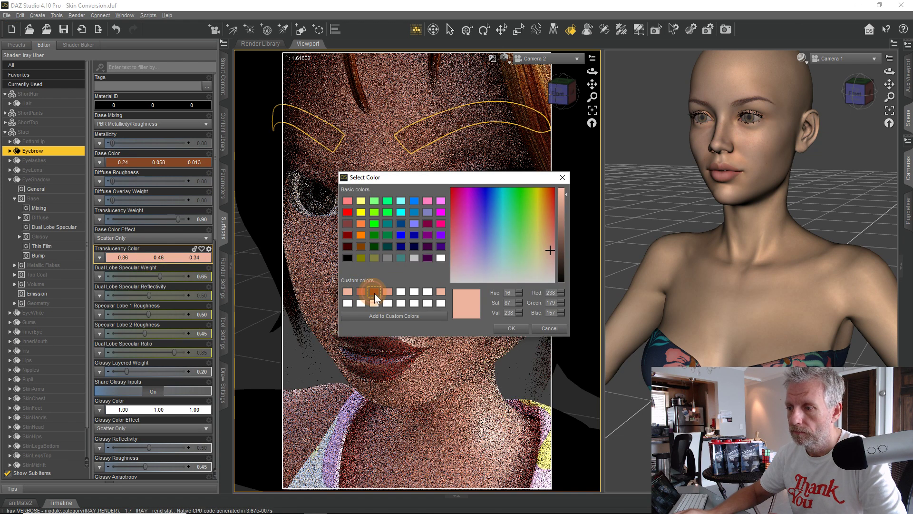
left_click(375, 292)
left_click(505, 328)
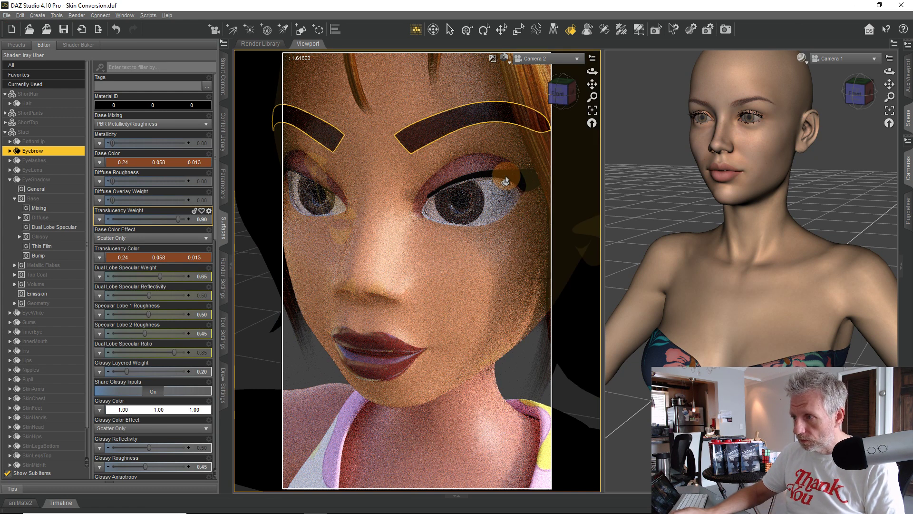
Pick the Eyelashes surface and save its near-black base color in the fifth custom color slot.
left_click(505, 181)
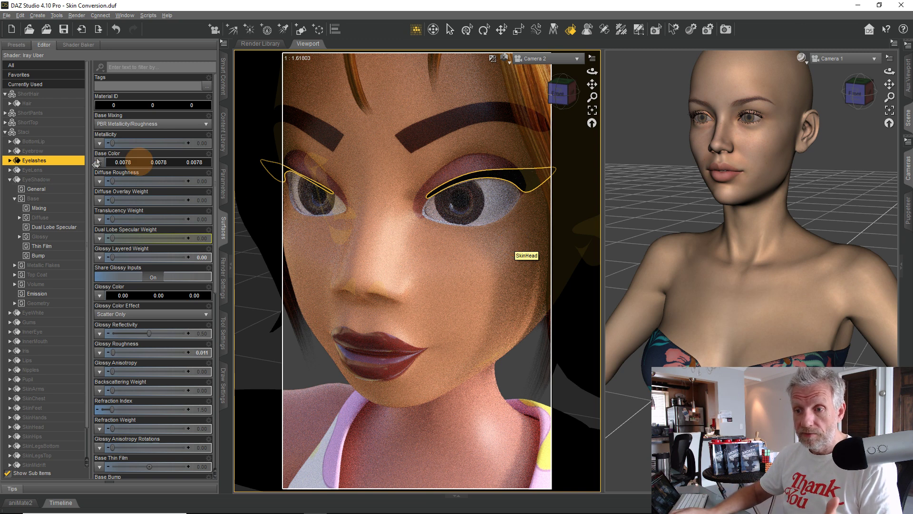
left_click(138, 161)
left_click(439, 259)
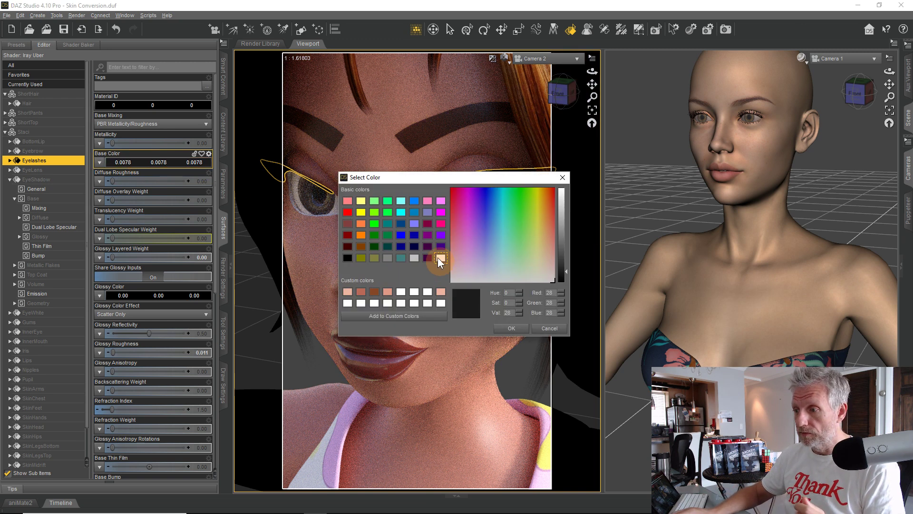
left_click_drag(462, 301, 397, 296)
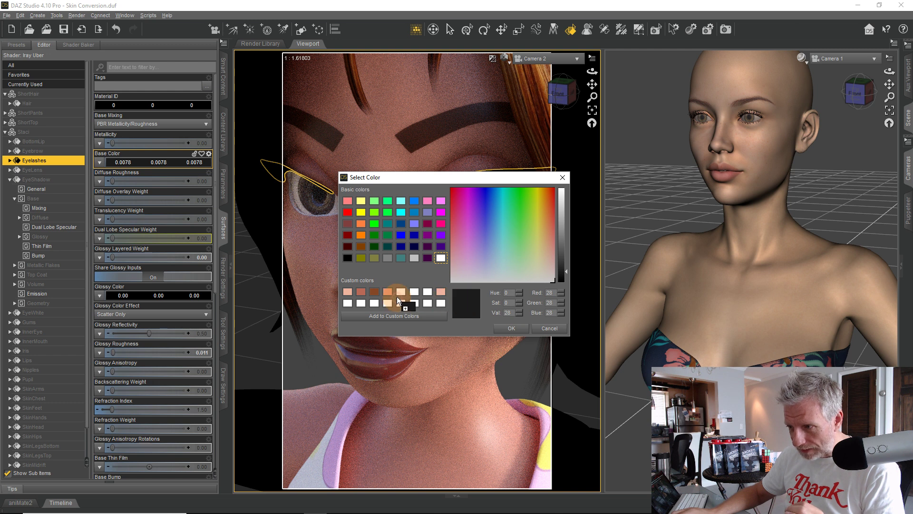
left_click(504, 328)
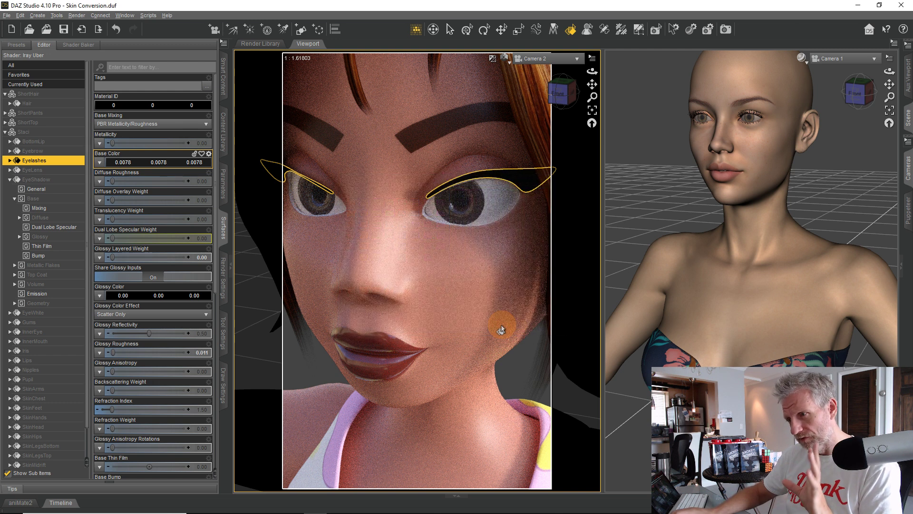
Pick the Lips surface on the face and copy its surface settings.
right_click(62, 162)
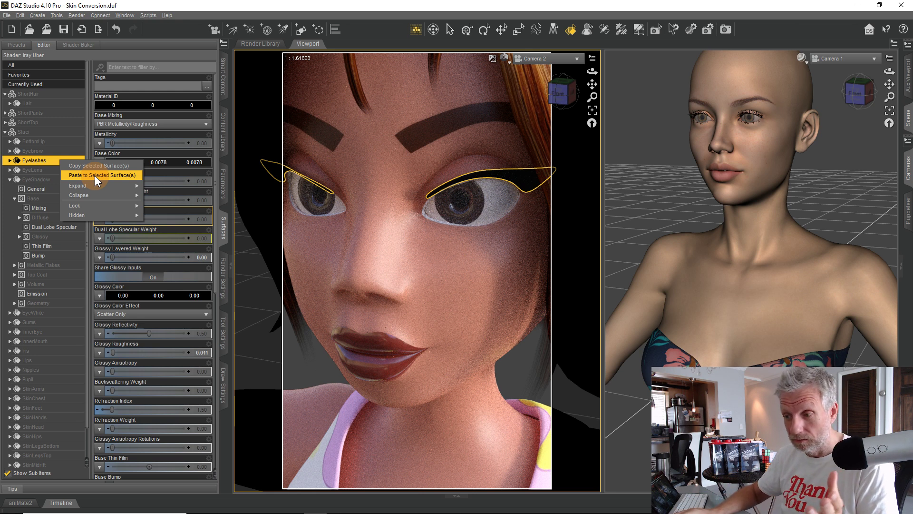
left_click(373, 351)
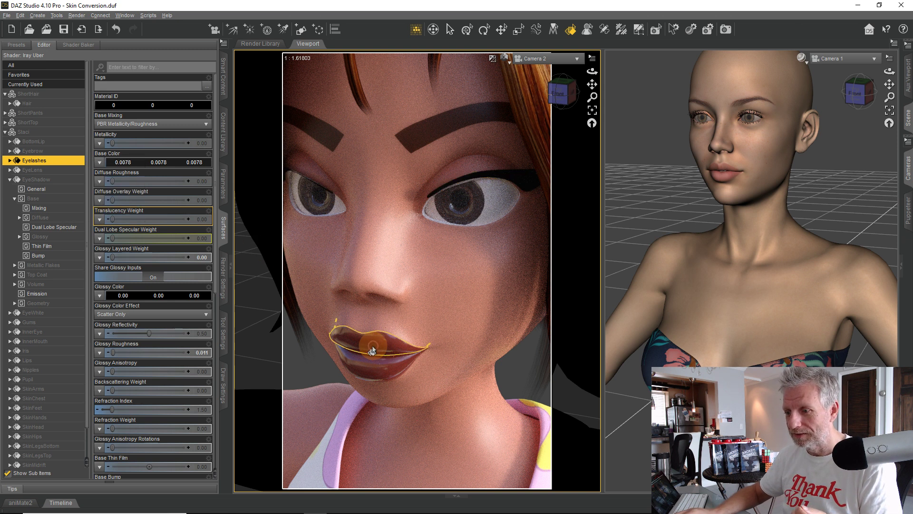
right_click(73, 358)
left_click(98, 370)
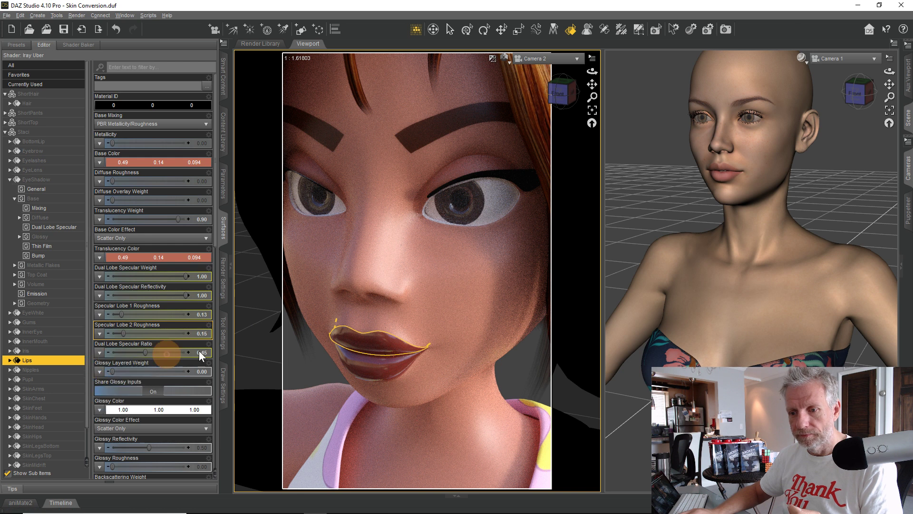
Paste the copied Lips settings onto the Eyelashes surface and set its base color to the saved near-black (0.0078, 0.0078, 0.0078).
left_click(514, 181)
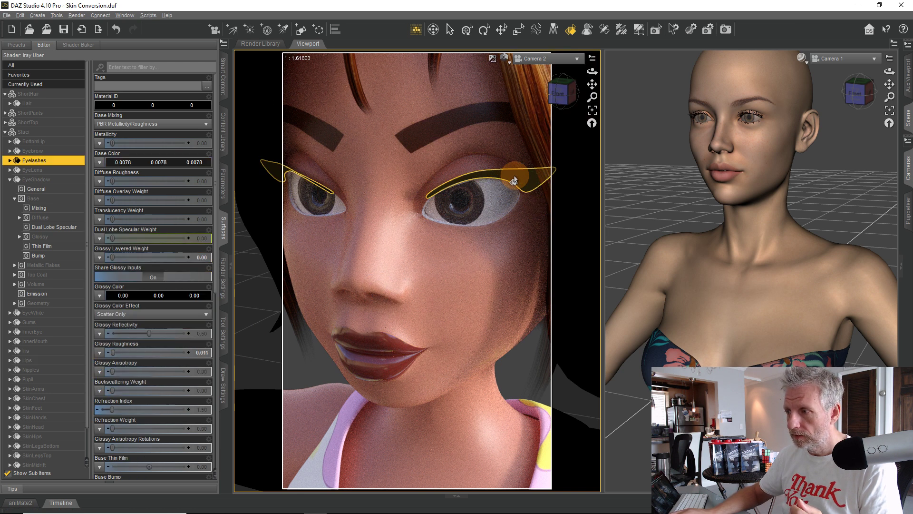
right_click(67, 162)
left_click(110, 176)
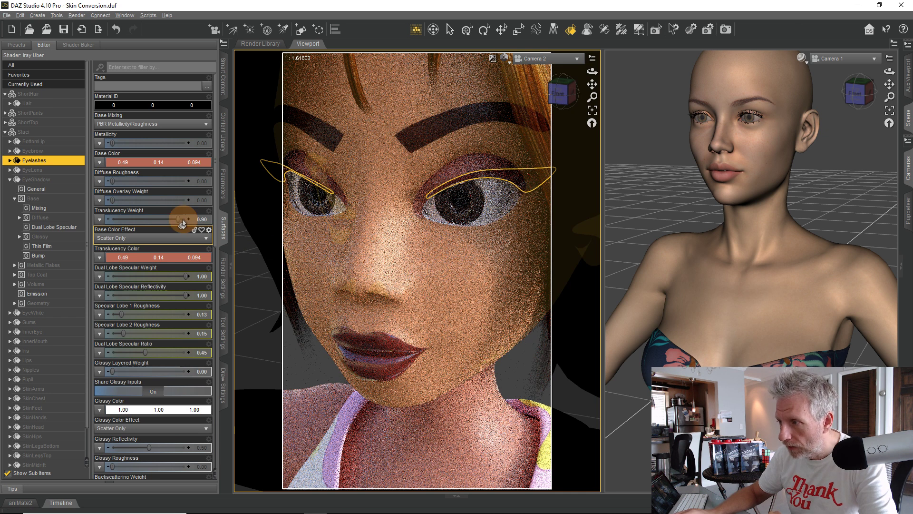
left_click(141, 162)
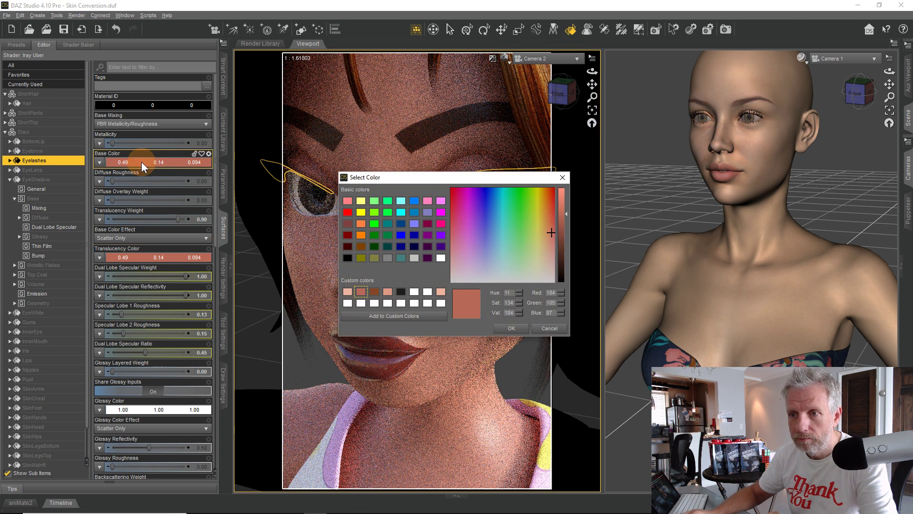
left_click(401, 292)
left_click(511, 328)
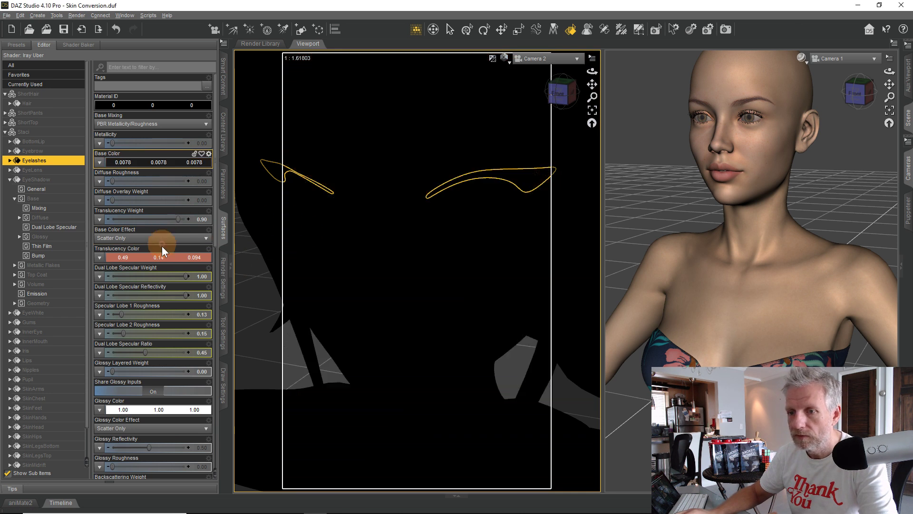
Set the Eyelashes surface's translucency color to the saved near-black custom color (0.0078, 0.0078, 0.0078).
left_click(142, 257)
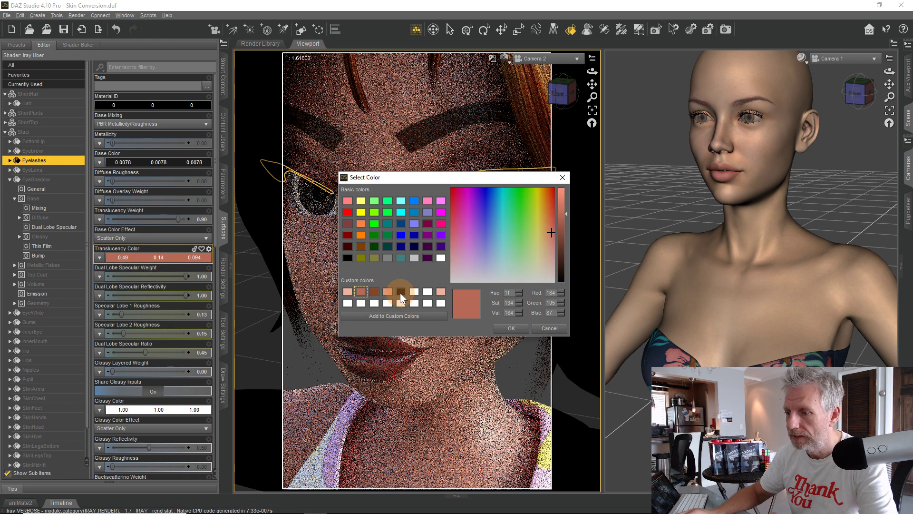
left_click(401, 292)
left_click(513, 328)
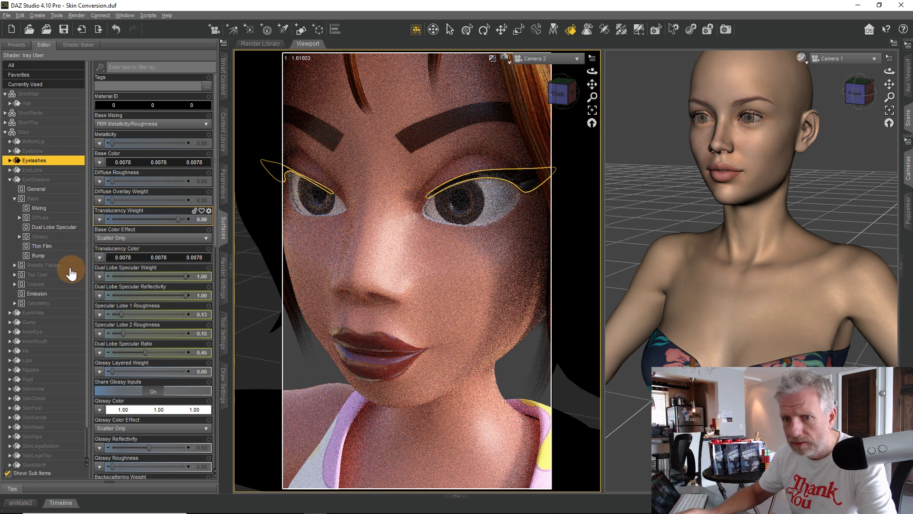
Lower the EyeShadow surface's cutout opacity to 0.50 in its Geometry settings and check the result on the whole upper body.
left_click(50, 284)
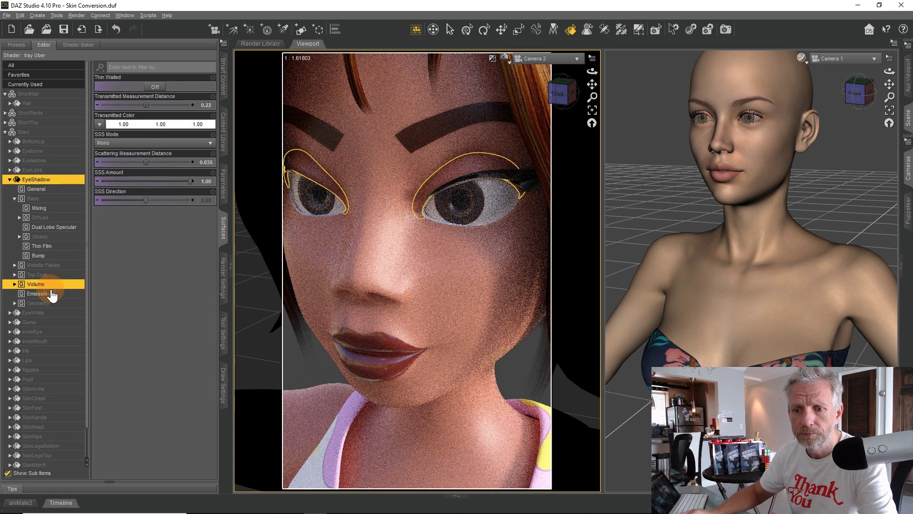
left_click(45, 303)
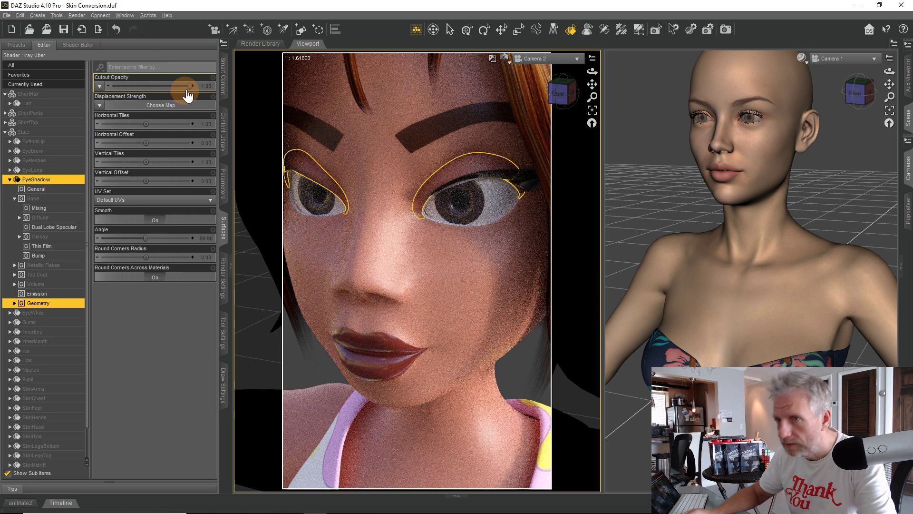
left_click_drag(187, 86, 167, 87)
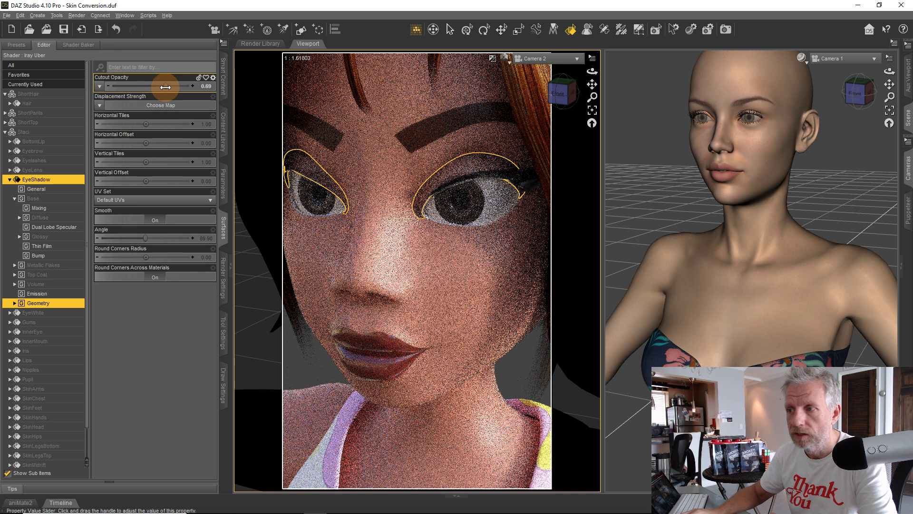
left_click_drag(165, 87, 151, 87)
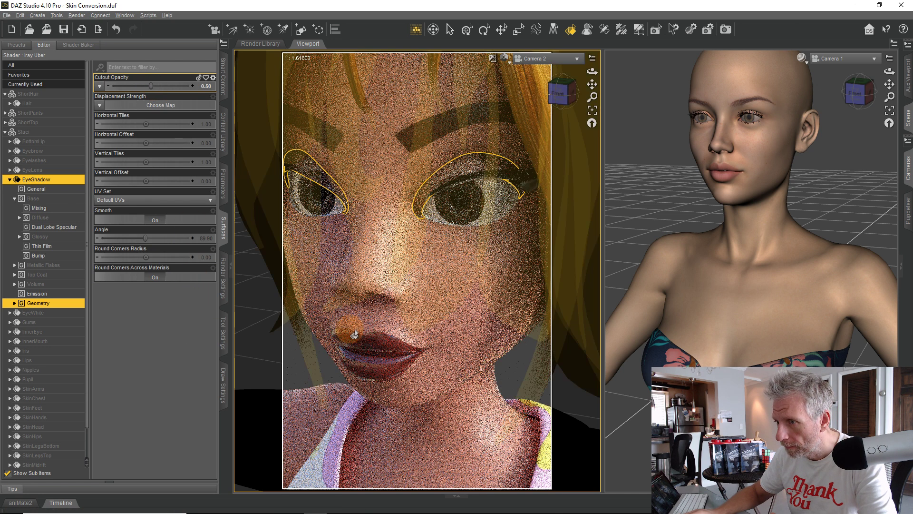
scroll(372, 325, "down", 3)
scroll(372, 329, "down", 5)
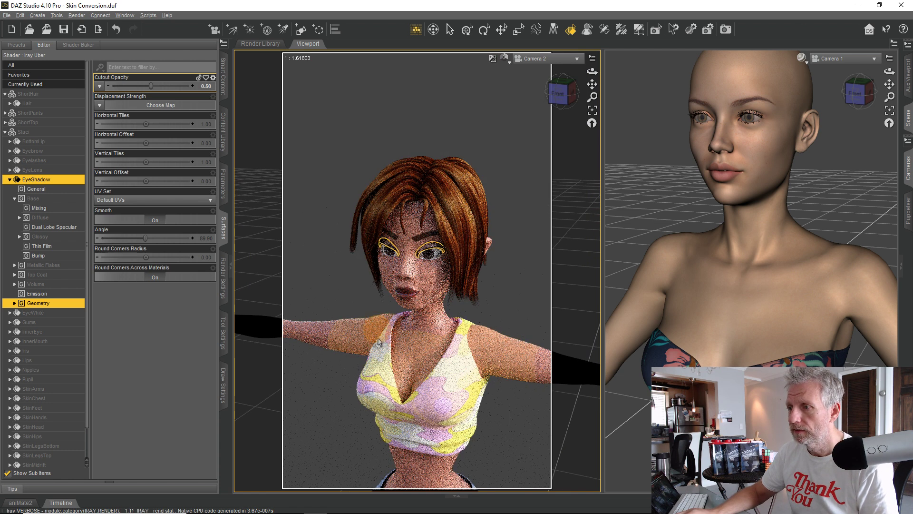
middle_click_drag(386, 378, 445, 259)
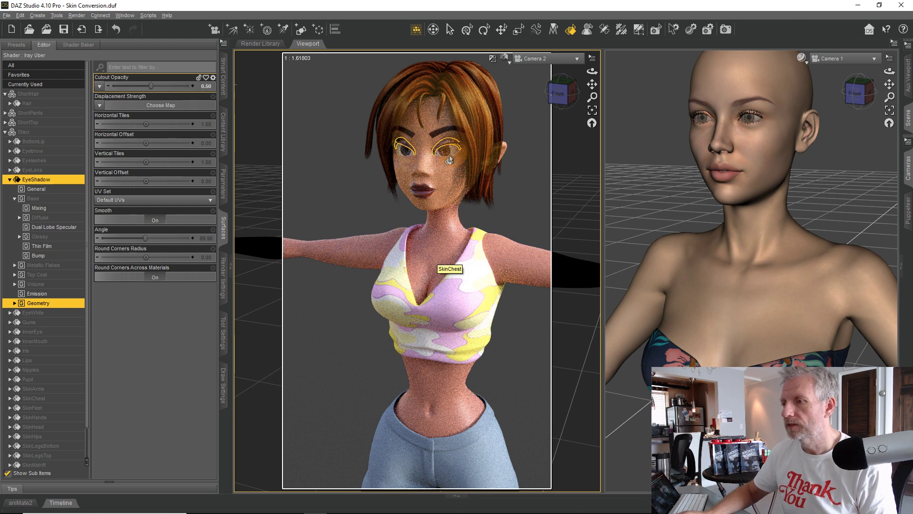
Frame a close-up of the character's face and create a new camera that copies this active view.
scroll(440, 189, "up", 6)
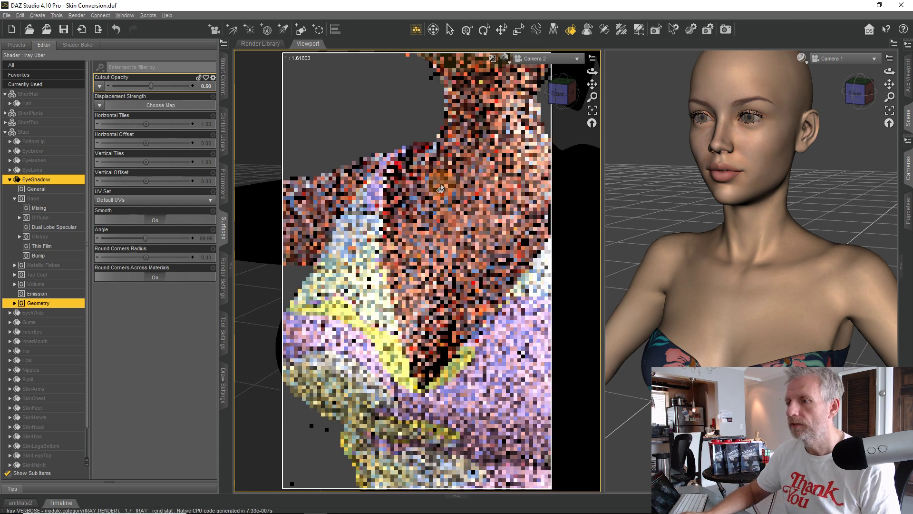
middle_click_drag(455, 252, 456, 251)
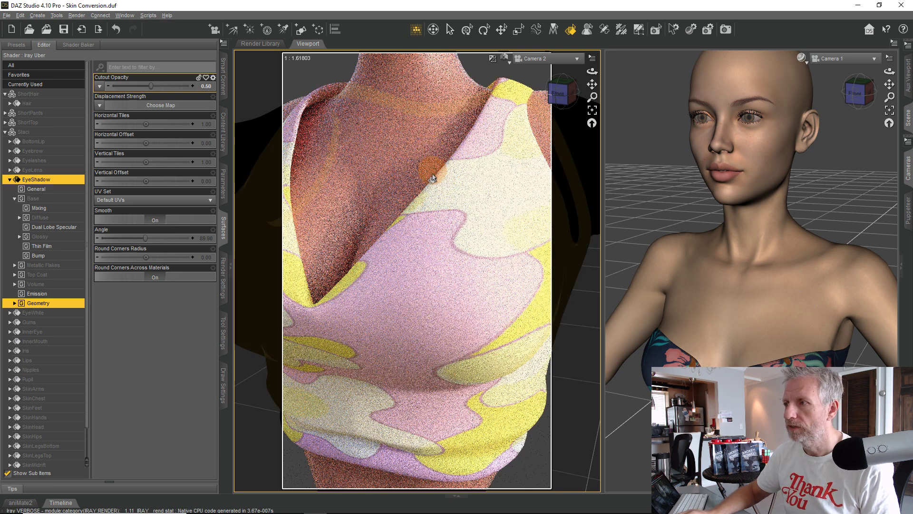
middle_click_drag(432, 174, 457, 256)
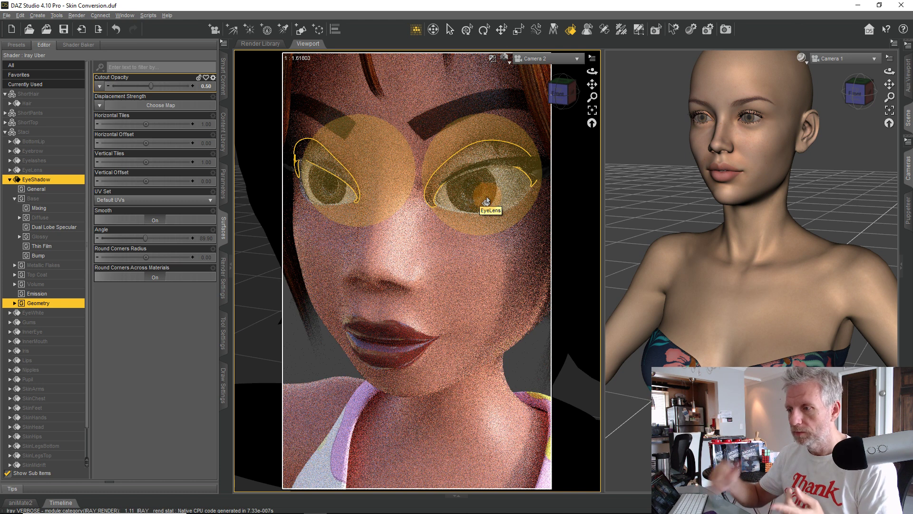
left_click(43, 15)
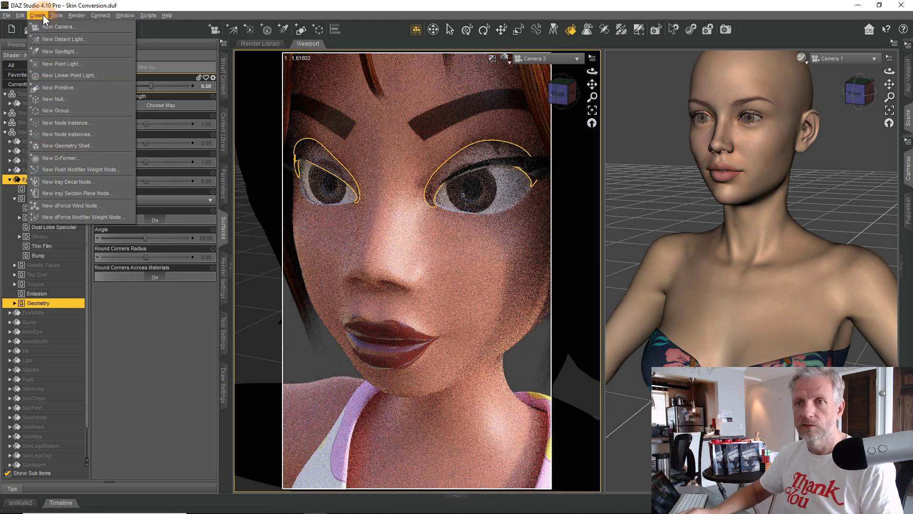
left_click(46, 25)
left_click(292, 149)
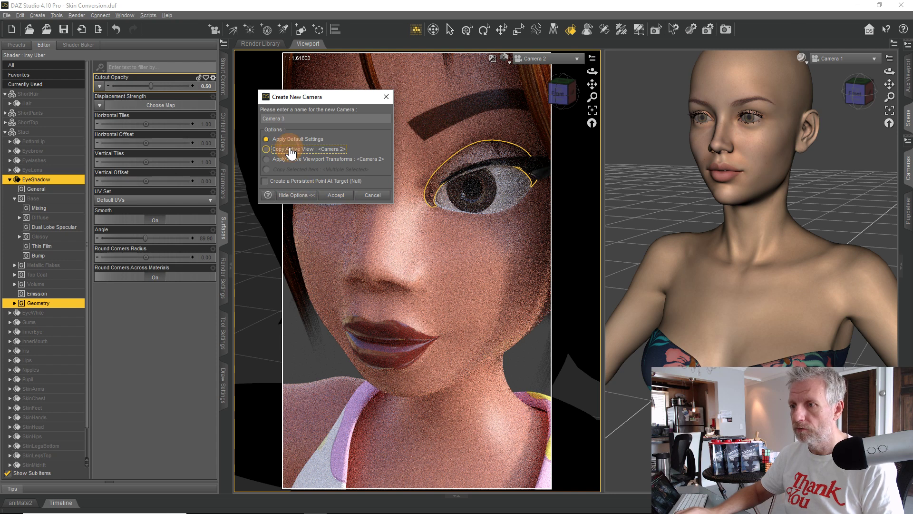
left_click(342, 198)
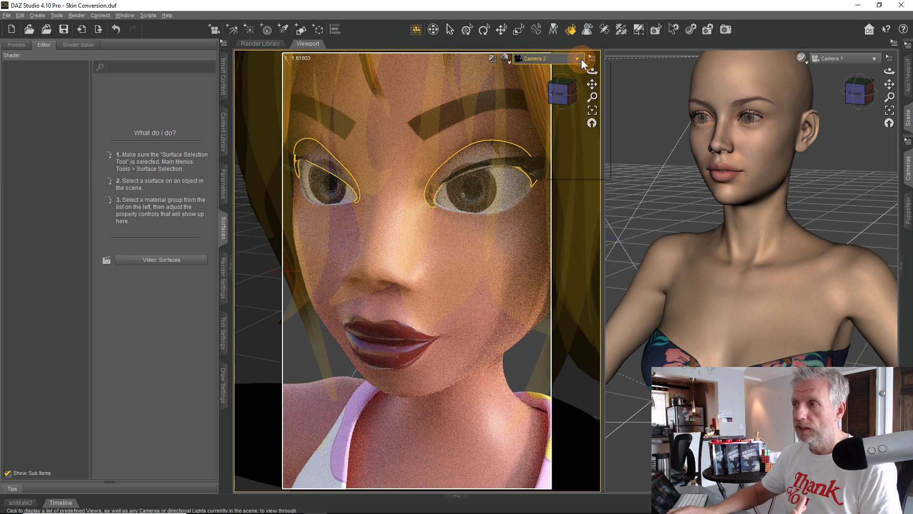
Switch to Camera 3 and frame the figure from head to thighs, ending back in the Camera 2 face close-up.
left_click(582, 59)
left_click(580, 162)
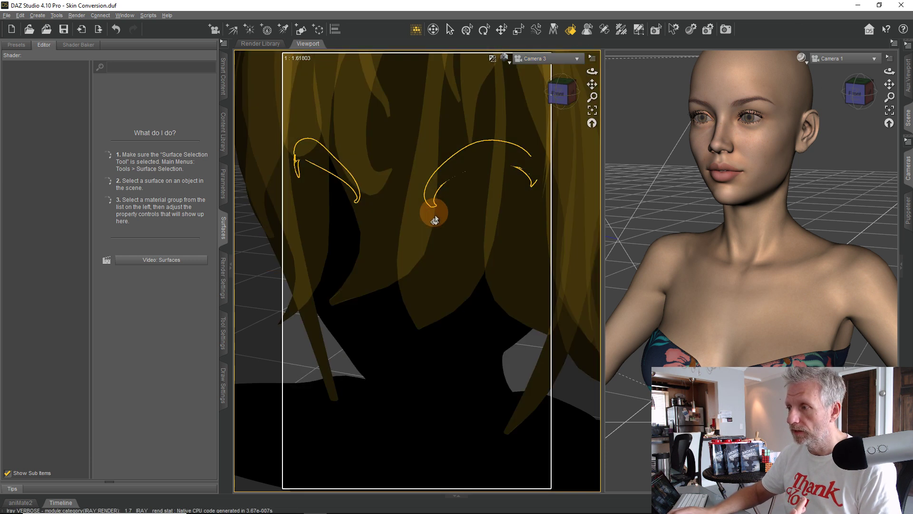
scroll(434, 216, "down", 8)
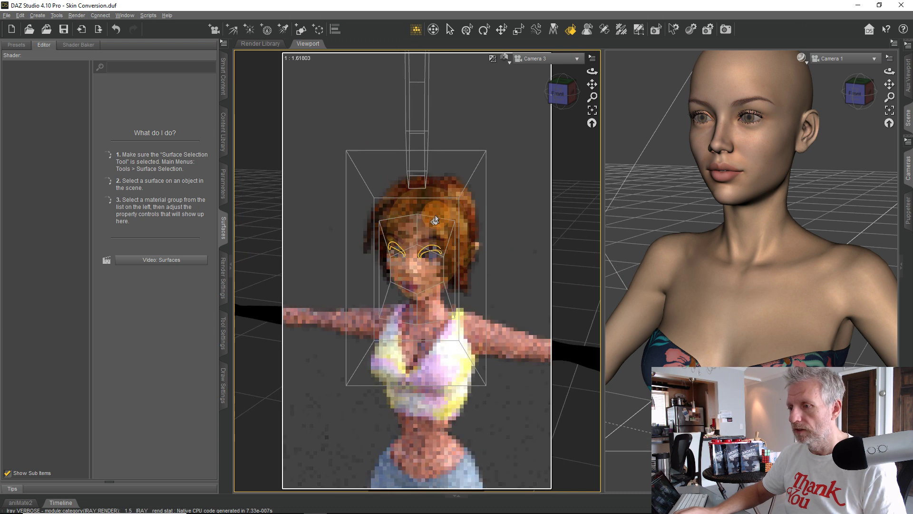
scroll(437, 231, "down", 4)
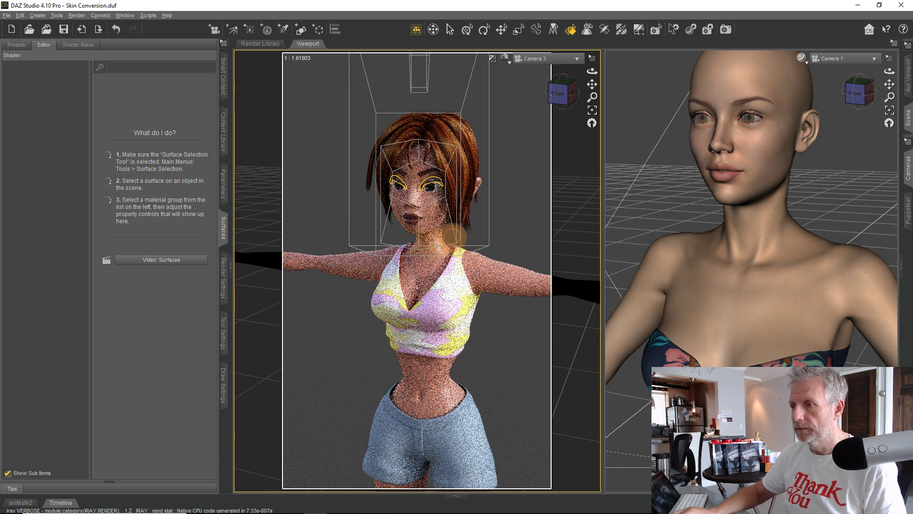
middle_click_drag(459, 309, 452, 273)
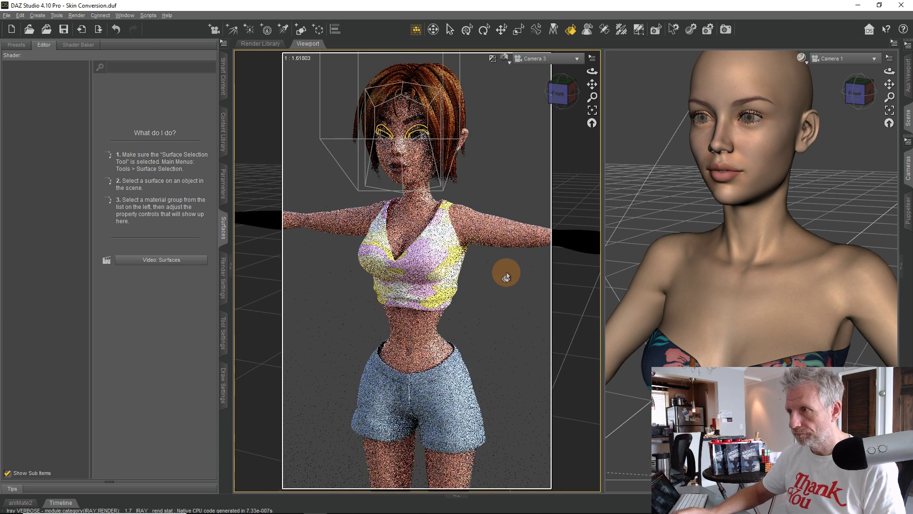
left_click(554, 59)
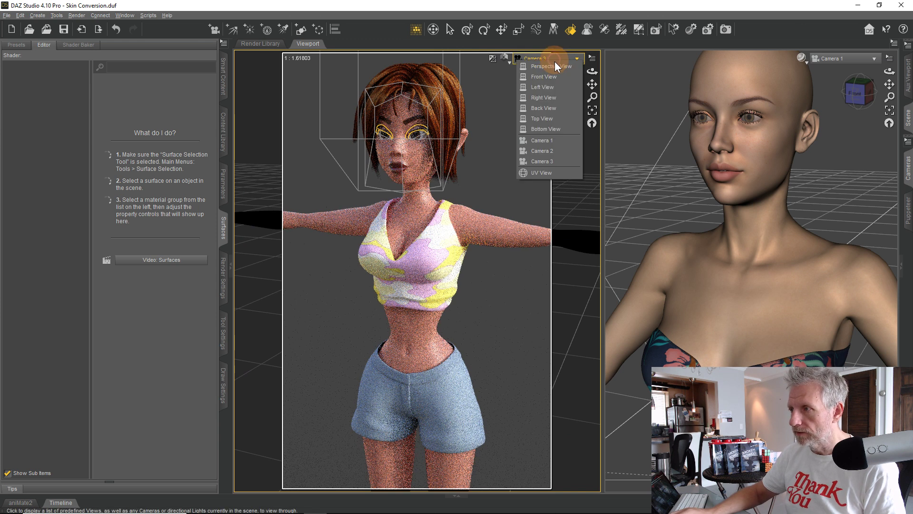
left_click(546, 150)
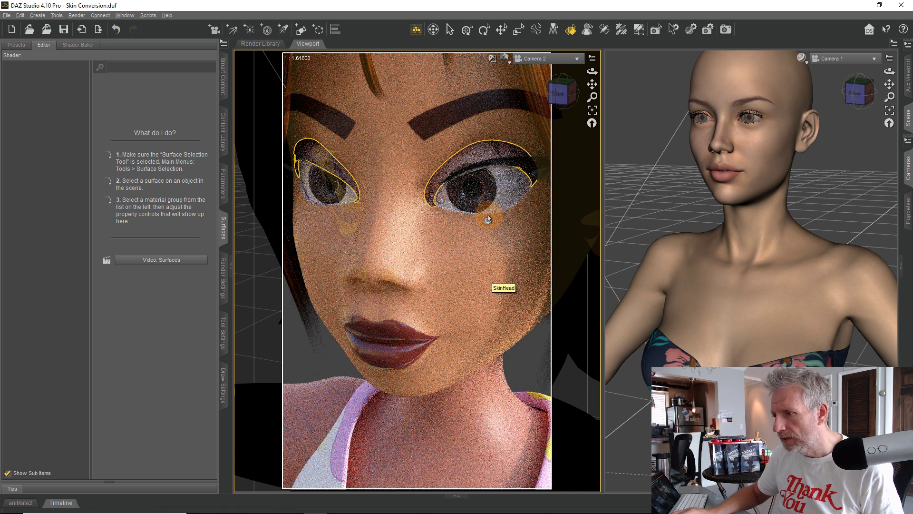
Copy the Eyebrow surface's settings and paste them onto the InnerEye surface.
left_click(450, 215)
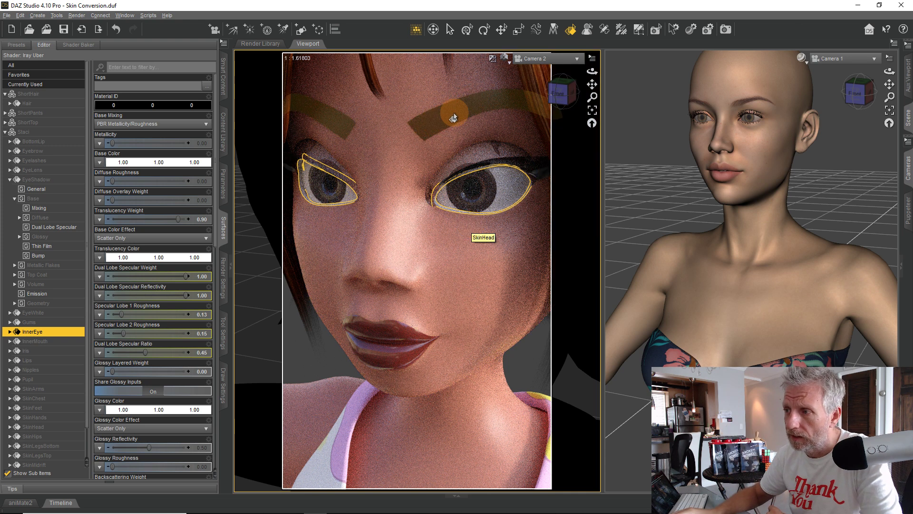
left_click(453, 118)
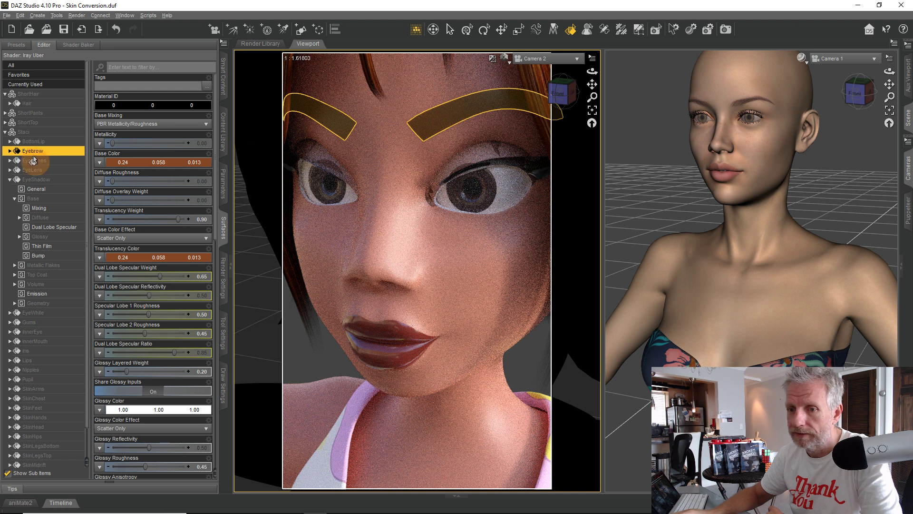
right_click(56, 151)
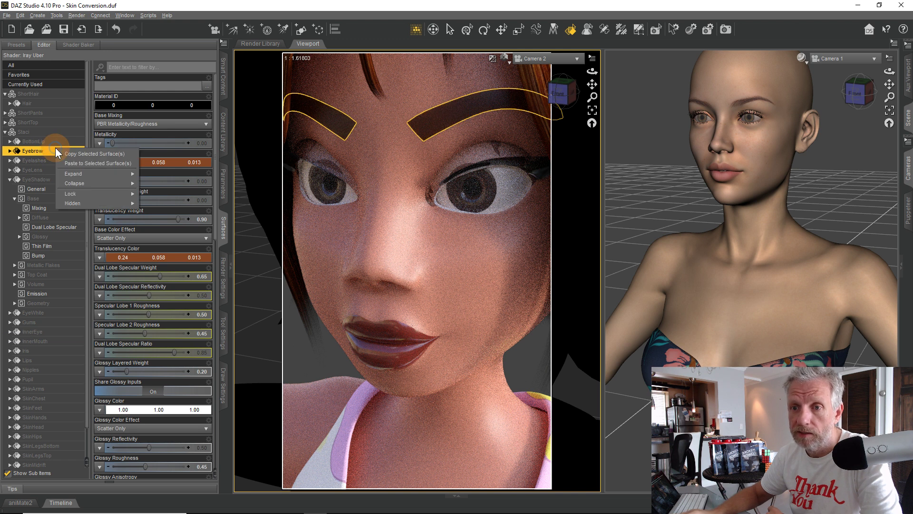
left_click(92, 154)
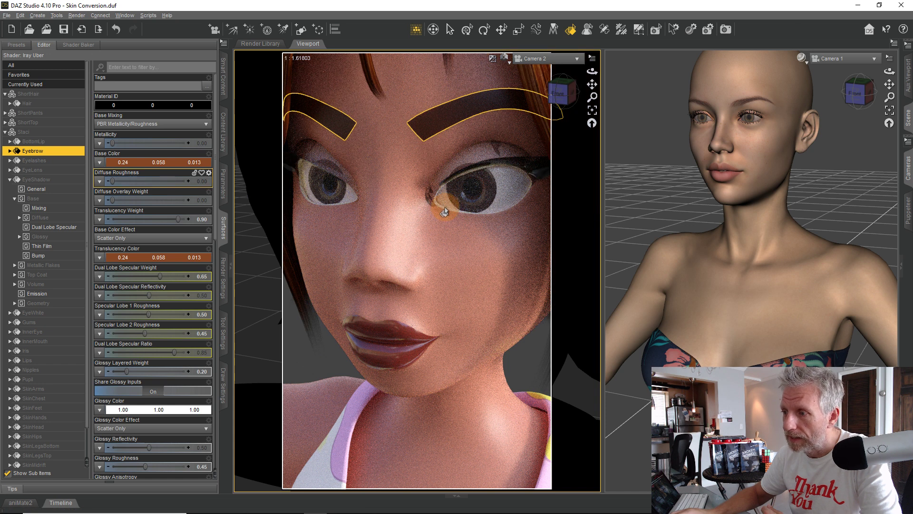
left_click(444, 212)
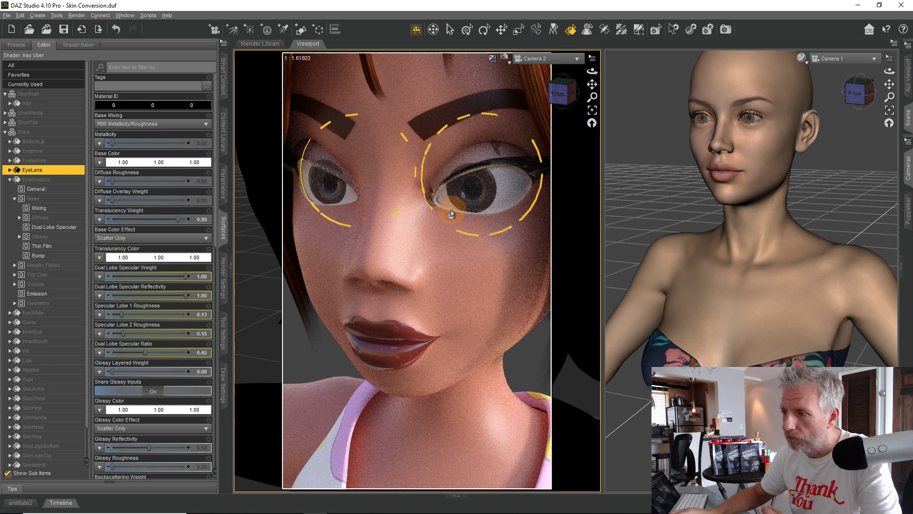
left_click(442, 211)
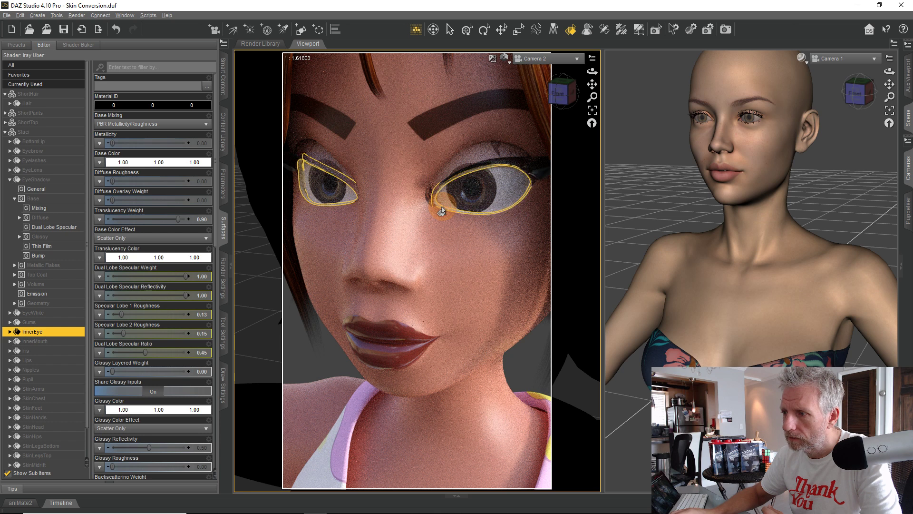
right_click(71, 331)
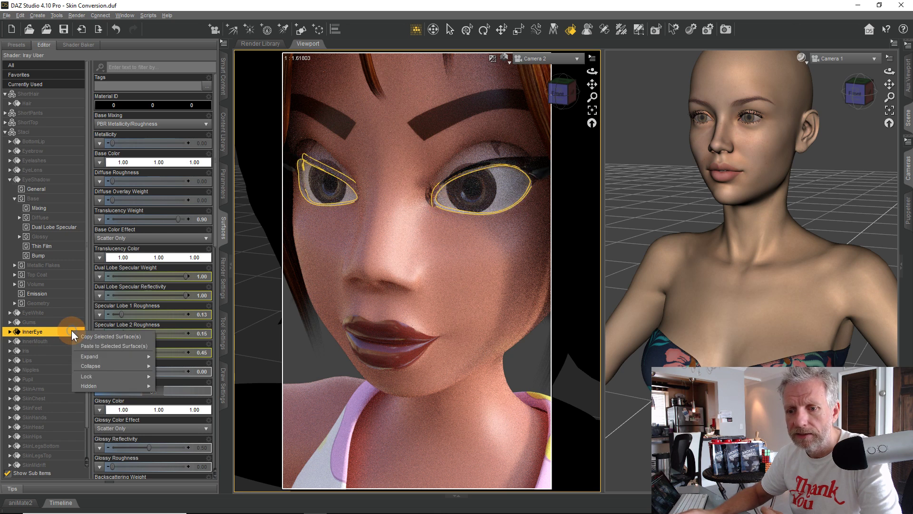
left_click(107, 347)
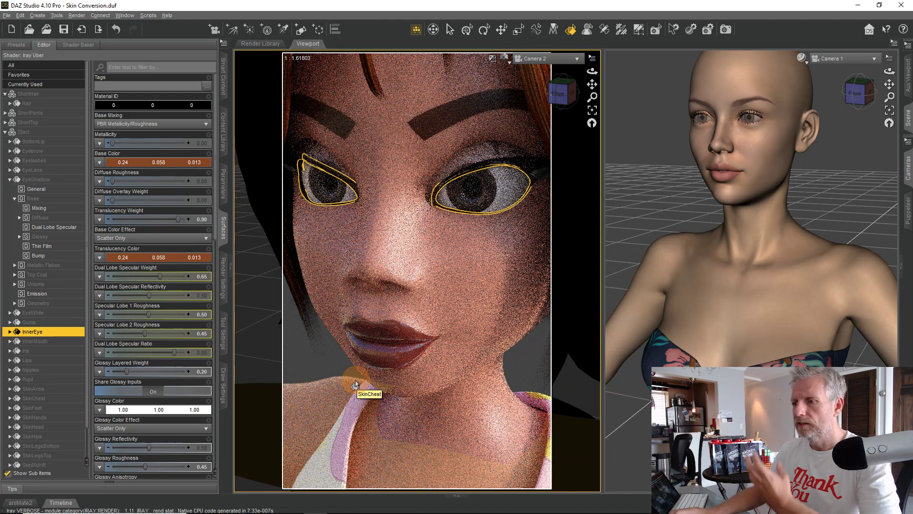
Copy the SkinHead surface's settings and paste them onto the InnerEye surface.
left_click(513, 417)
left_click(465, 437)
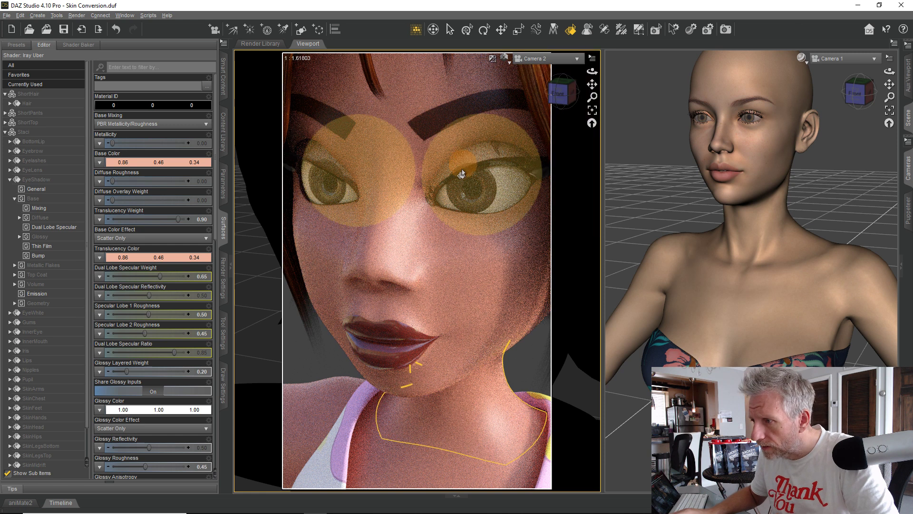
left_click(444, 214)
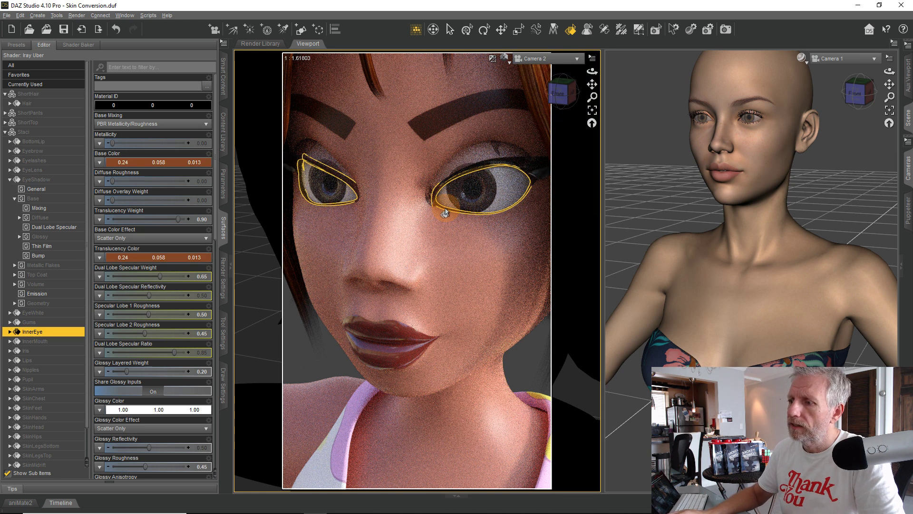
right_click(455, 256)
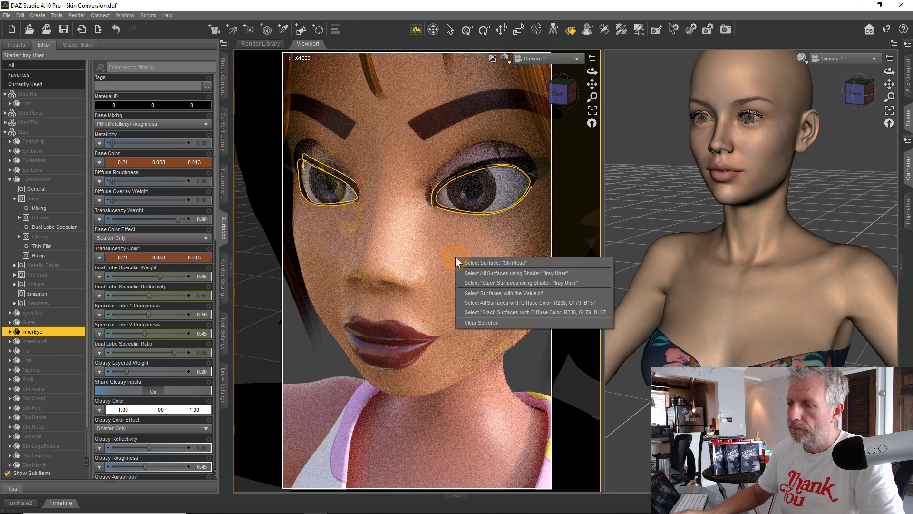
left_click(484, 263)
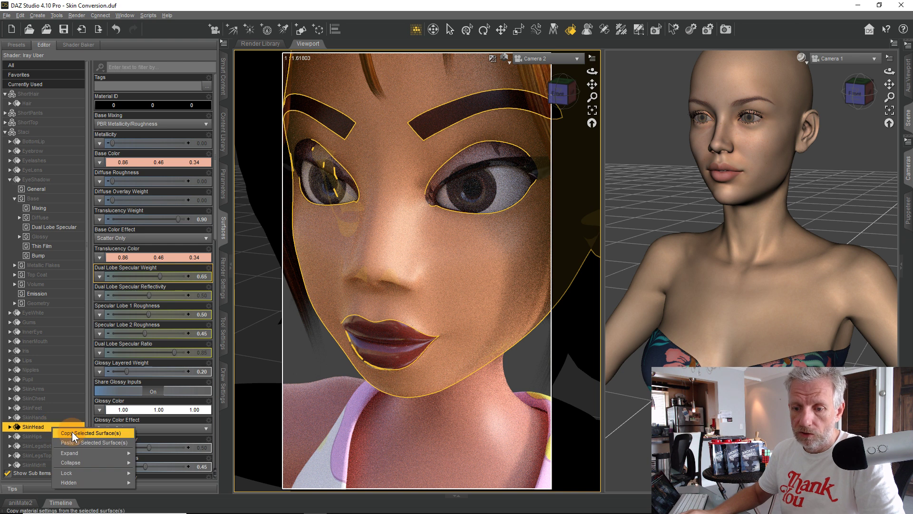
left_click(453, 214)
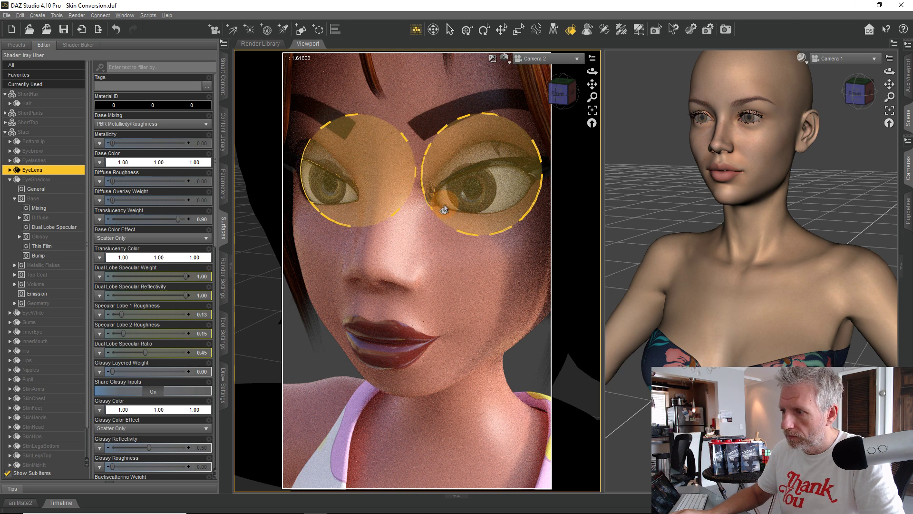
left_click(451, 215)
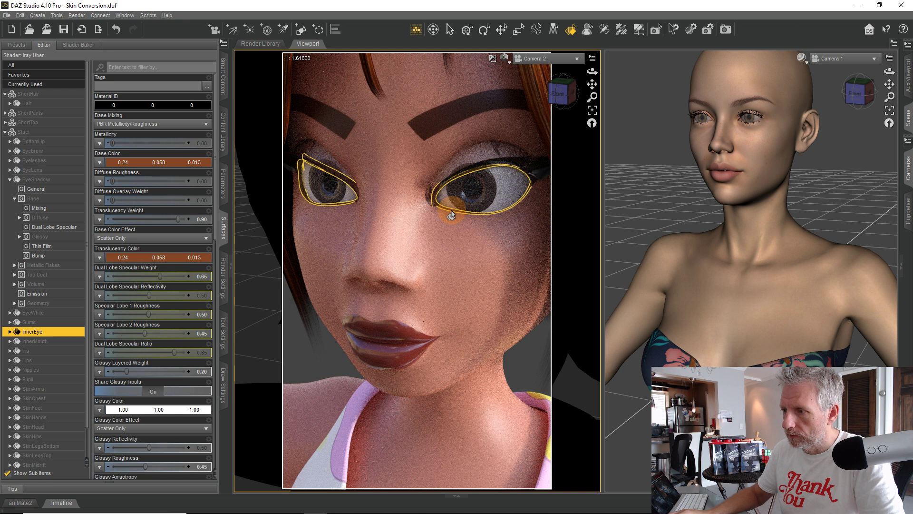
right_click(64, 334)
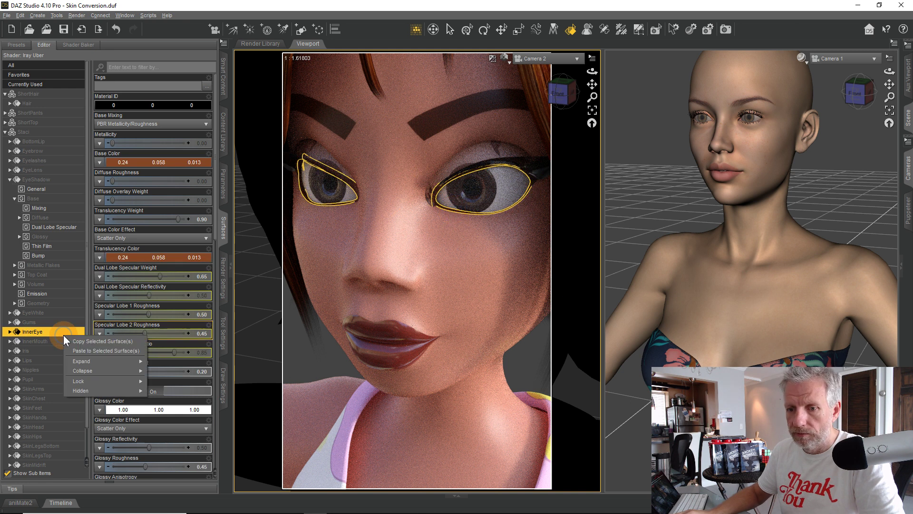
left_click(85, 350)
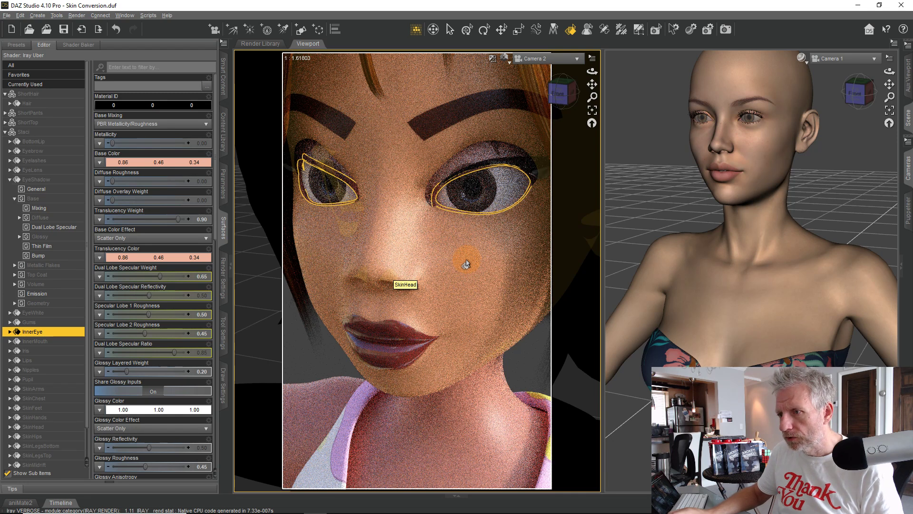
Raise the EyeShadow surface's cutout opacity to 1.00 in its Geometry settings.
left_click(486, 153)
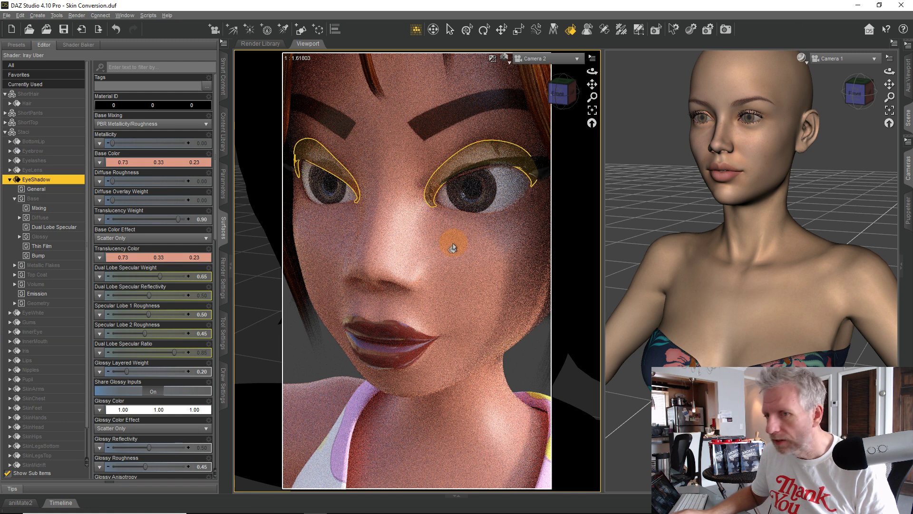
left_click(172, 248)
left_click(32, 227)
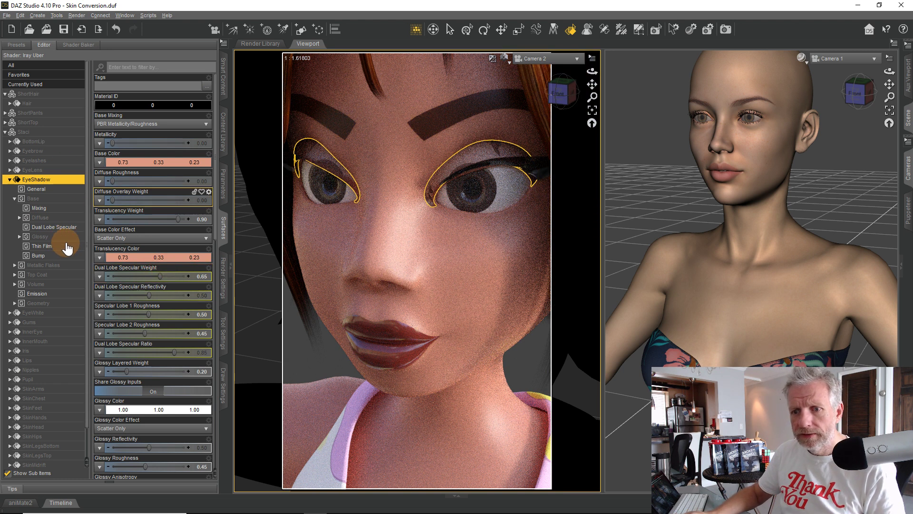
left_click(54, 304)
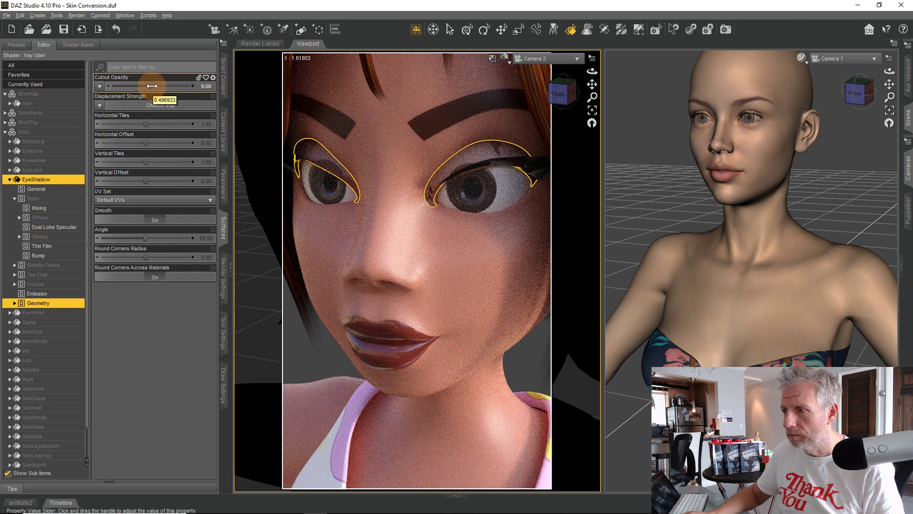
left_click_drag(153, 85, 212, 85)
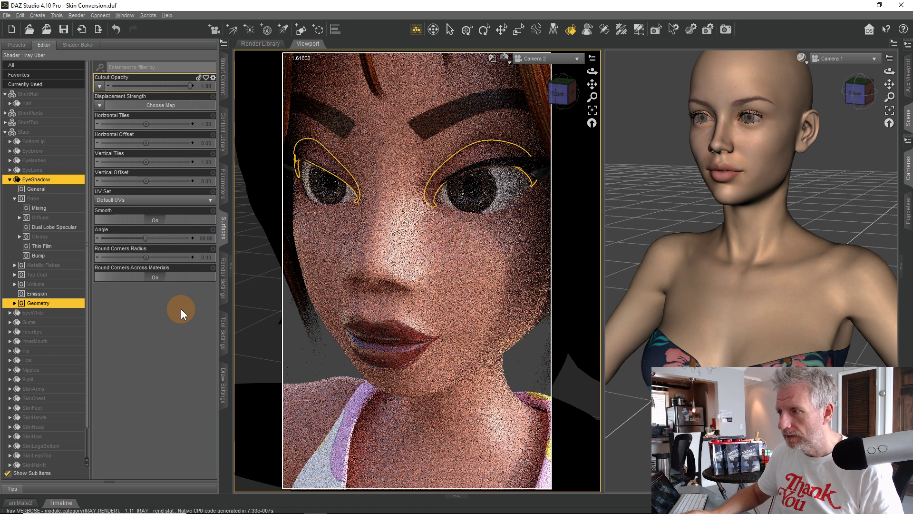
Lower the EyeShadow surface's cutout opacity to 0.59 in its Geometry settings.
left_click(63, 160)
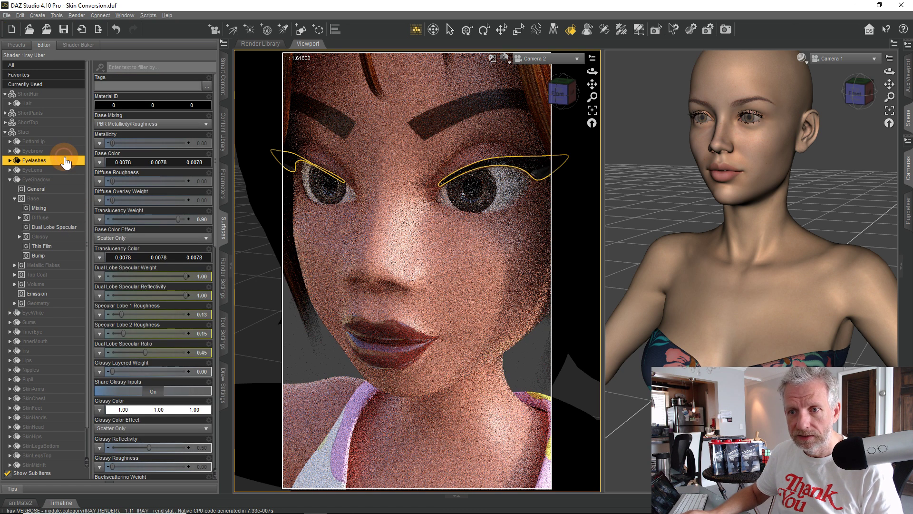
left_click(67, 302)
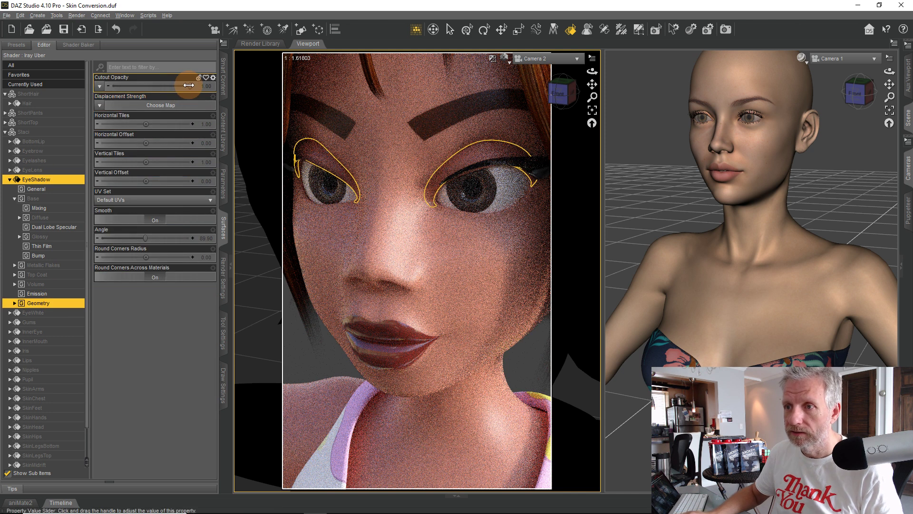
left_click_drag(189, 85, 168, 88)
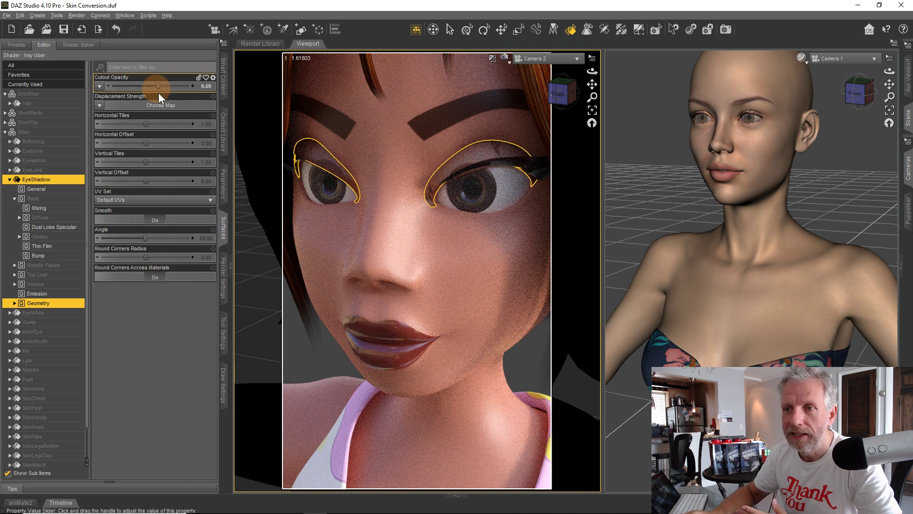
Set the EyeShadow surface's cutout opacity to 1.00 and the Eyelashes surface's cutout opacity to 0.60.
left_click_drag(208, 87, 210, 86)
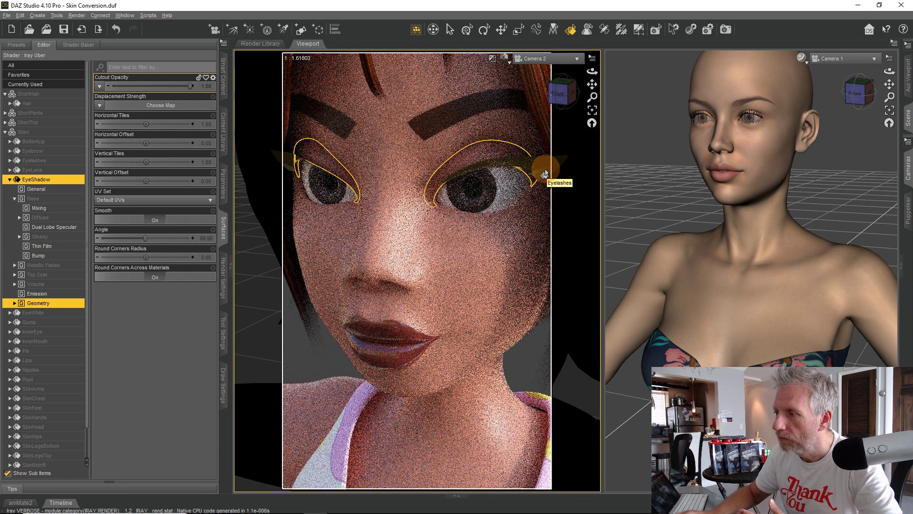
left_click(545, 174)
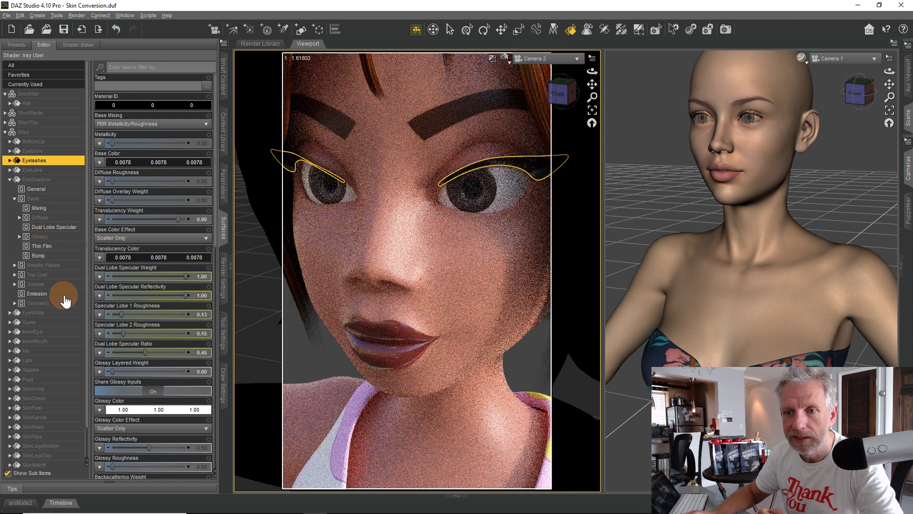
left_click(10, 160)
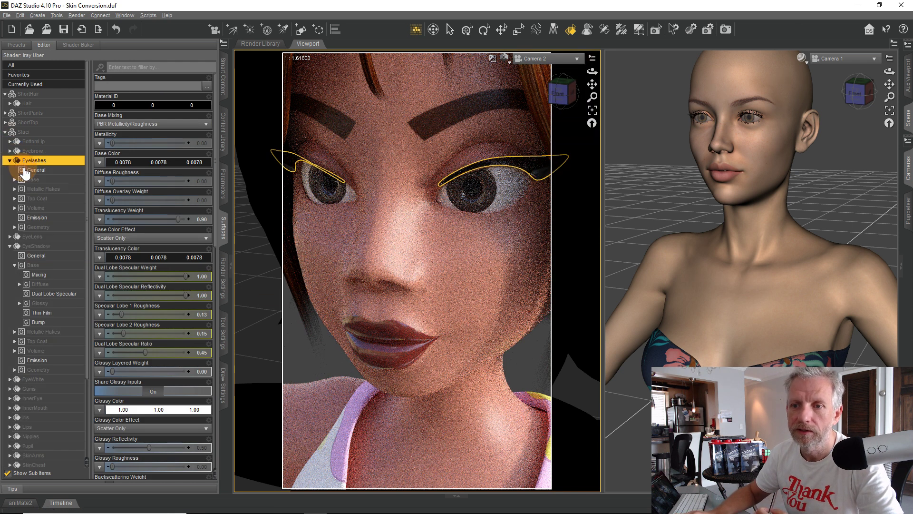
left_click(14, 227)
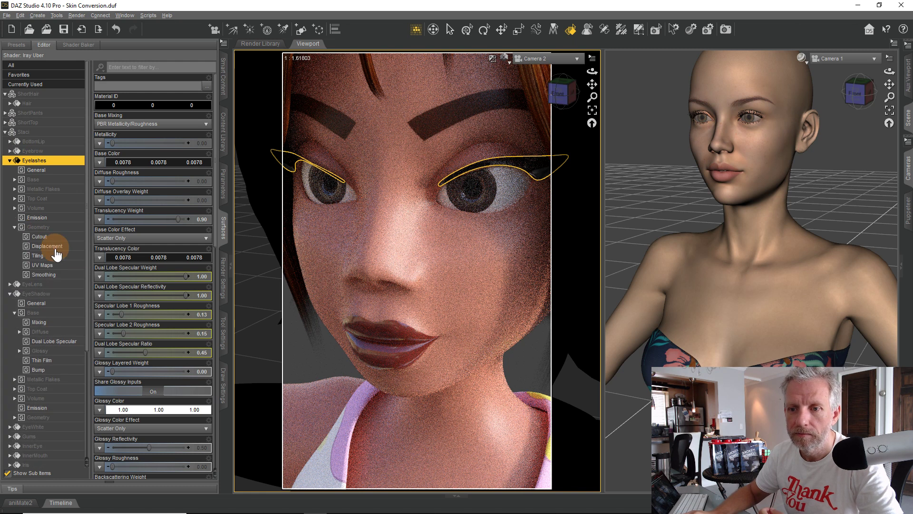
left_click(53, 227)
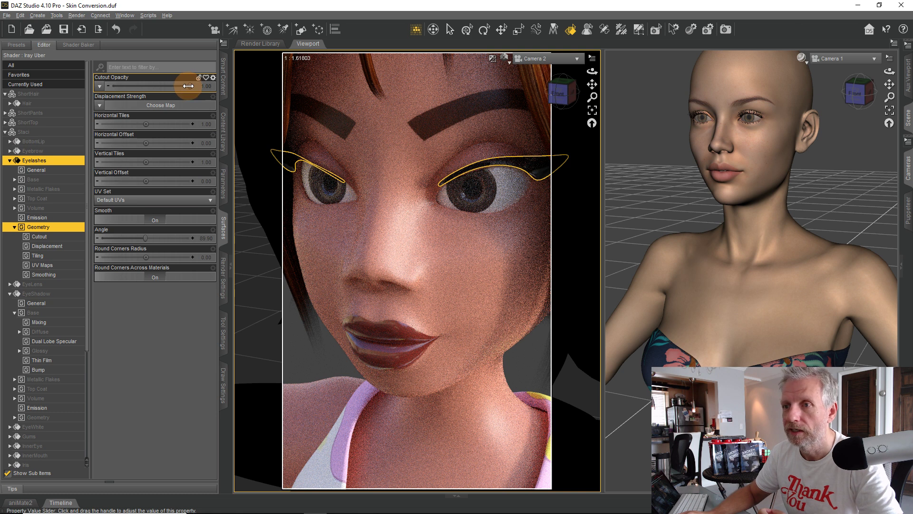
left_click_drag(189, 86, 159, 85)
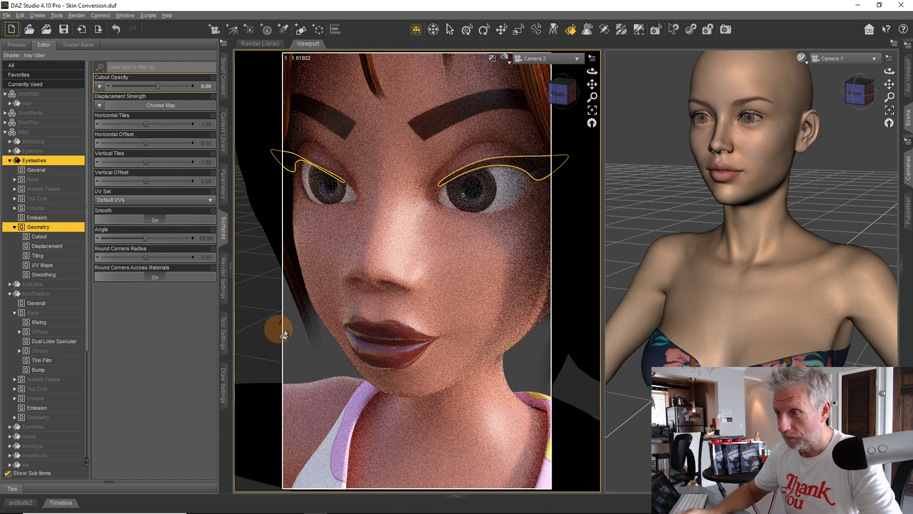
Review the rendered character from head to shorts, and examine the hair up close.
left_click(461, 441)
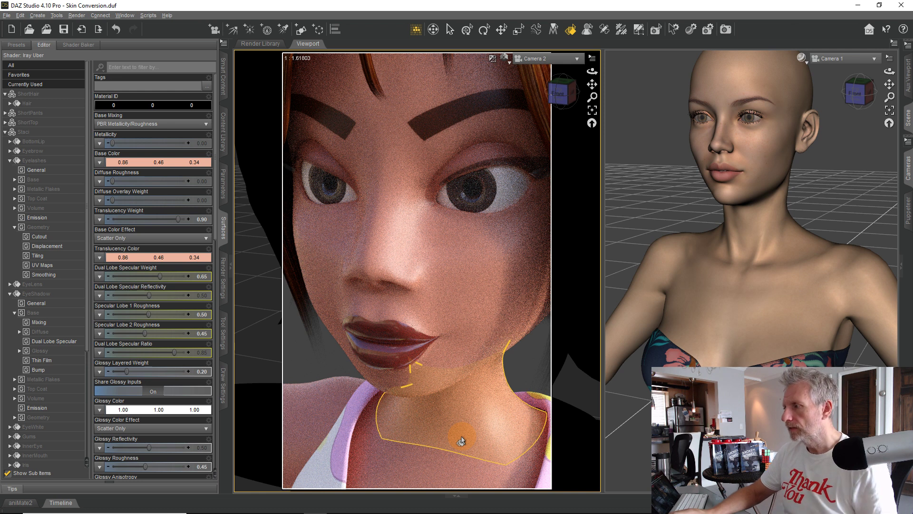
scroll(461, 441, "down", 6)
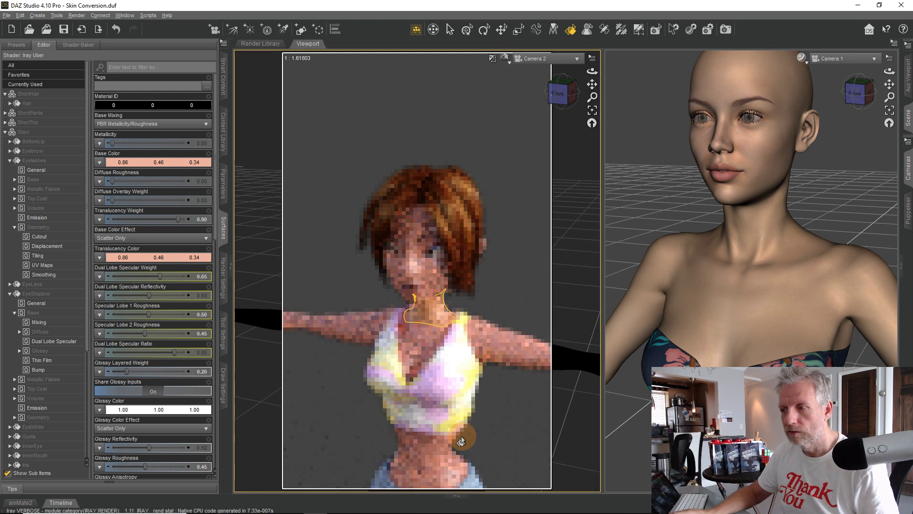
scroll(458, 246, "down", 4)
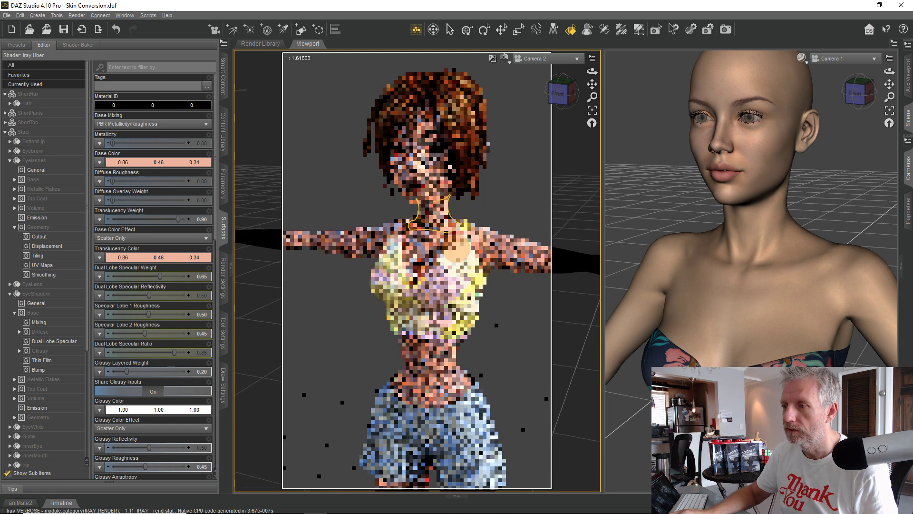
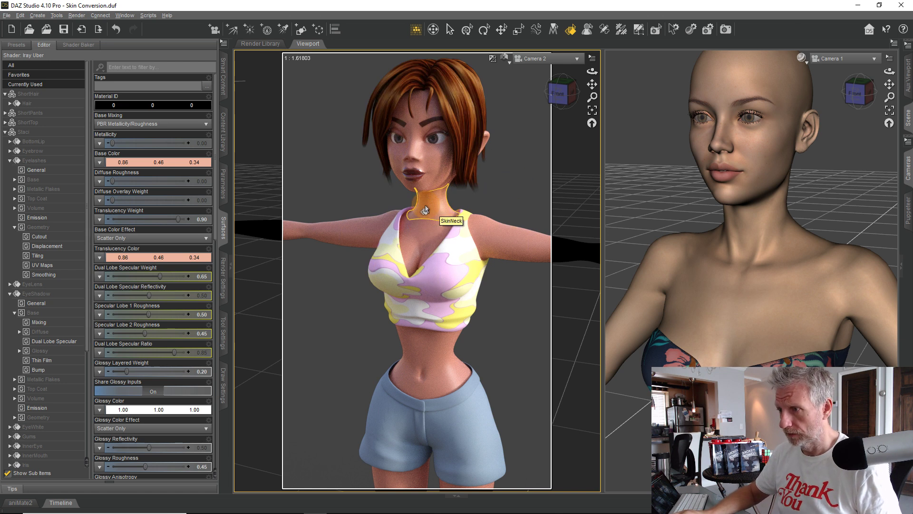
scroll(423, 220, "up", 5)
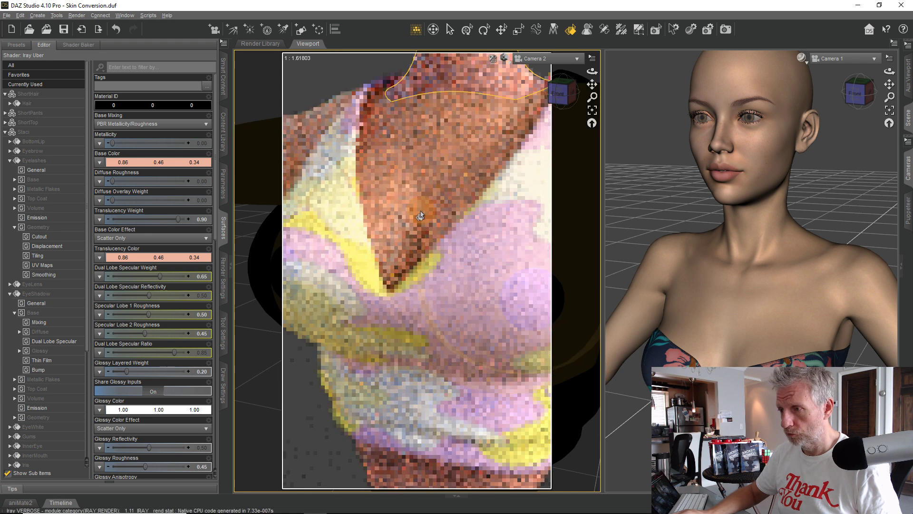
middle_click_drag(421, 222, 456, 252)
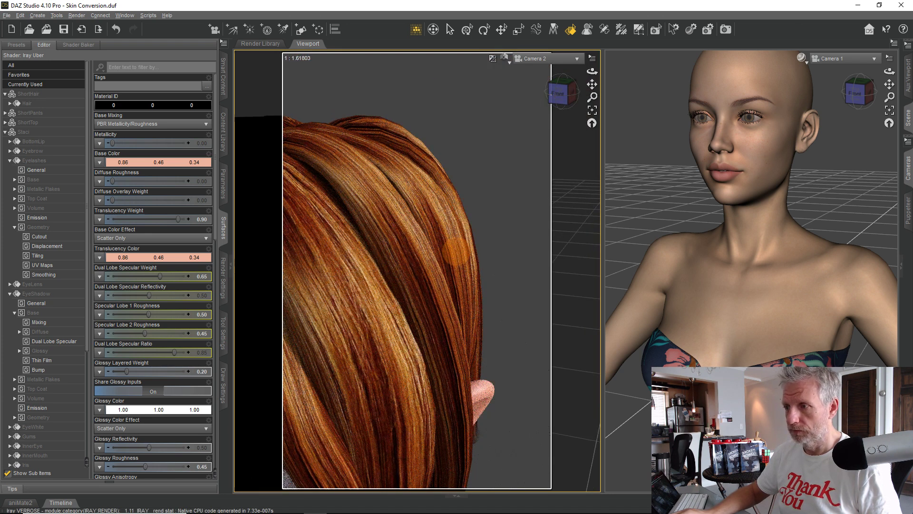
middle_click_drag(398, 255, 452, 249)
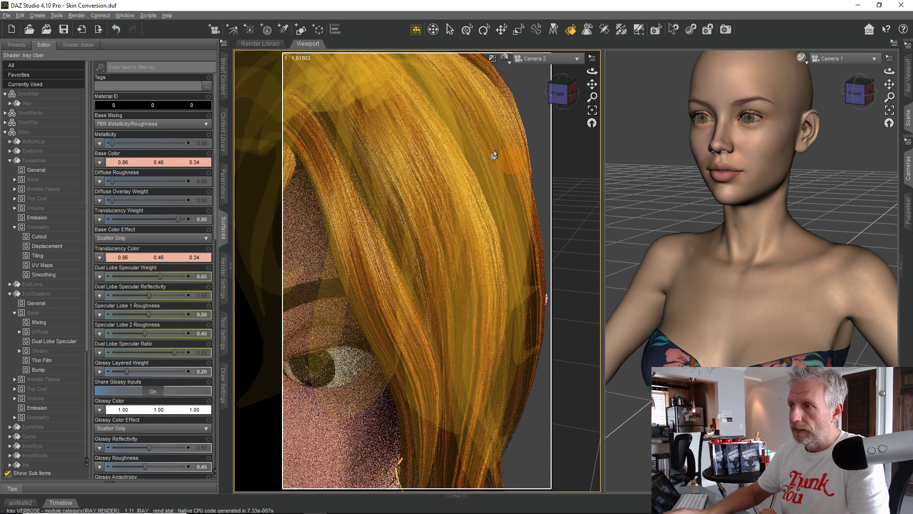
Inspect the Hair surface's Base settings and the texture map assigned to its base color.
left_click(435, 144)
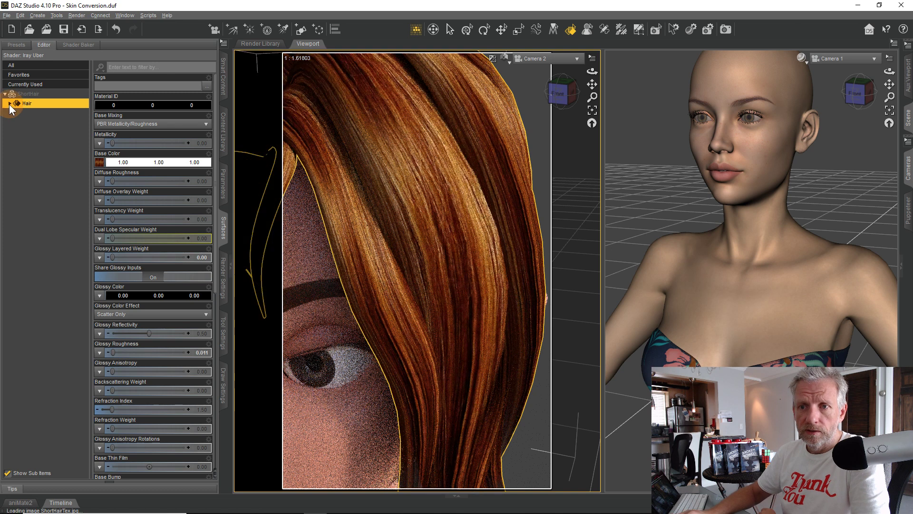
left_click(10, 103)
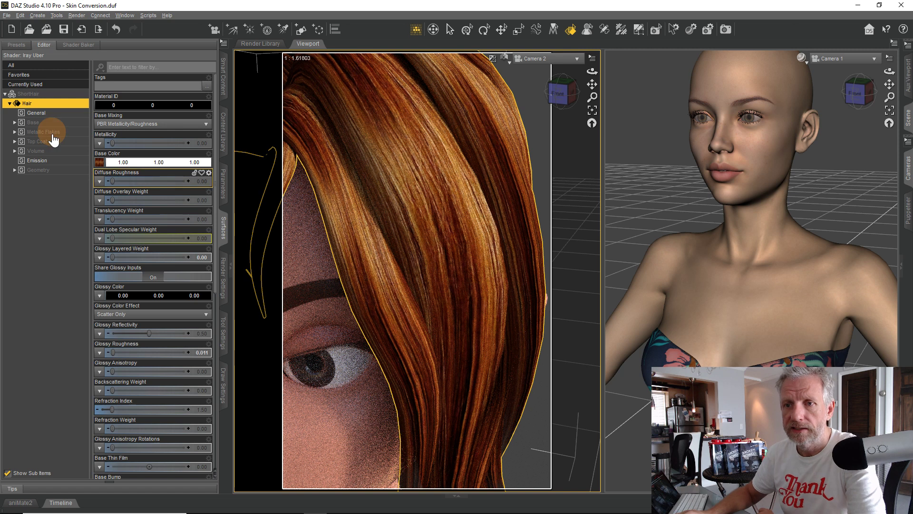
left_click(41, 124)
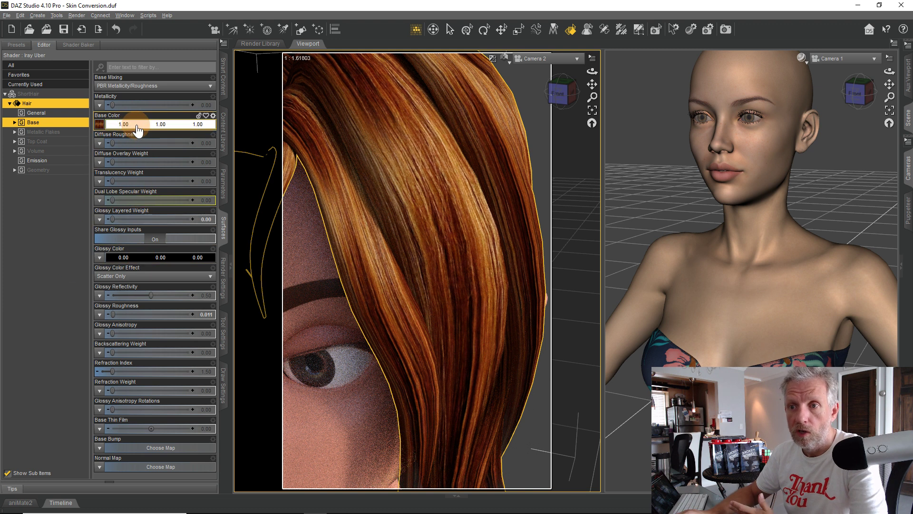
mouse_move(103, 126)
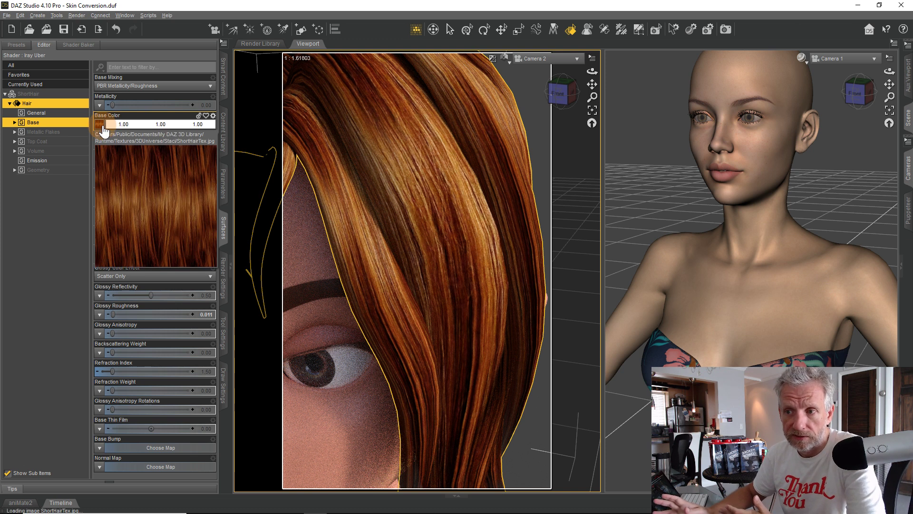
left_click(103, 128)
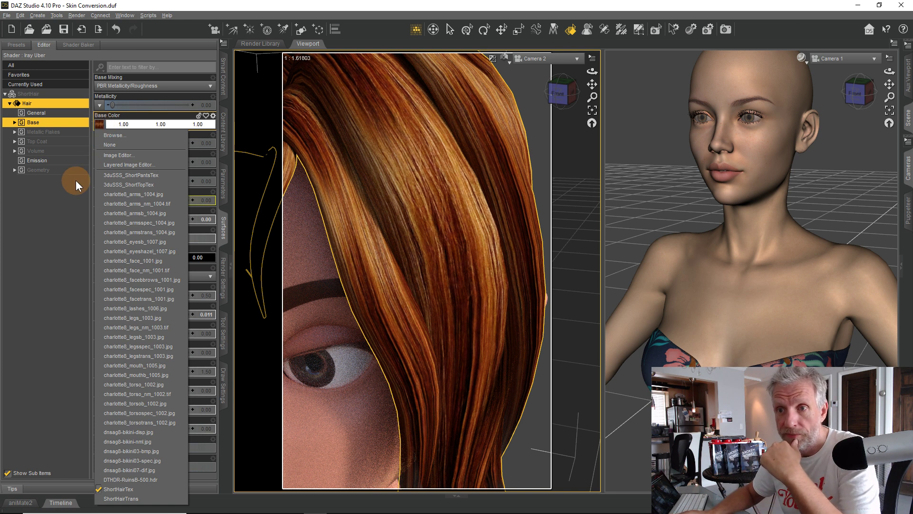
left_click(70, 206)
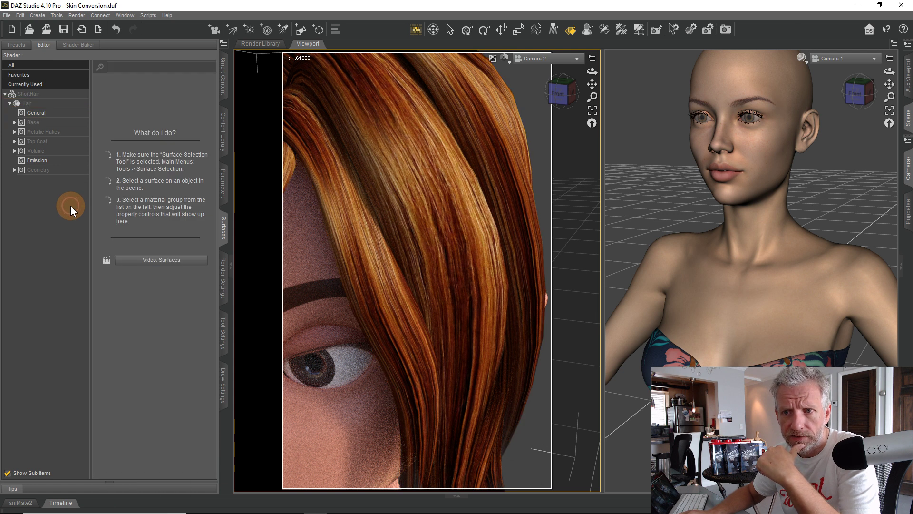
Examine the Hair surface's property groups from Base through Geometry, including its cutout opacity map.
left_click(30, 123)
double_click(23, 125)
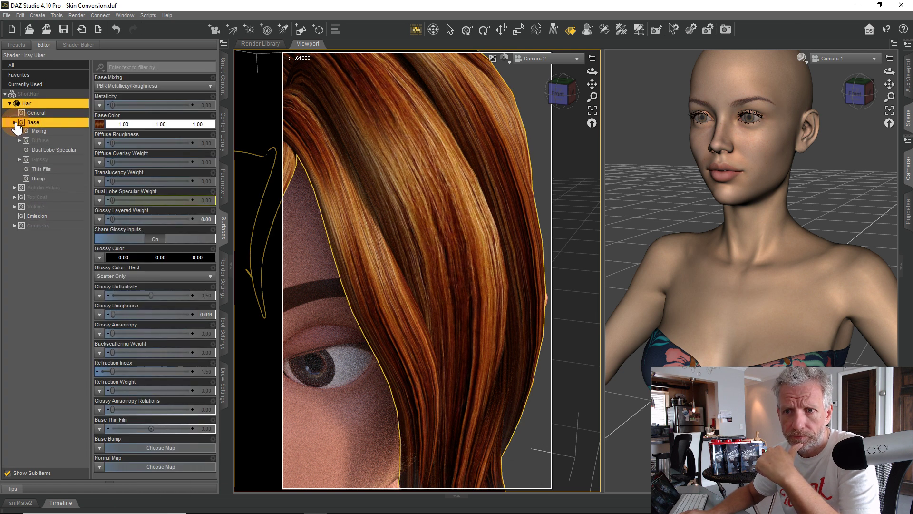
left_click(61, 151)
left_click(71, 161)
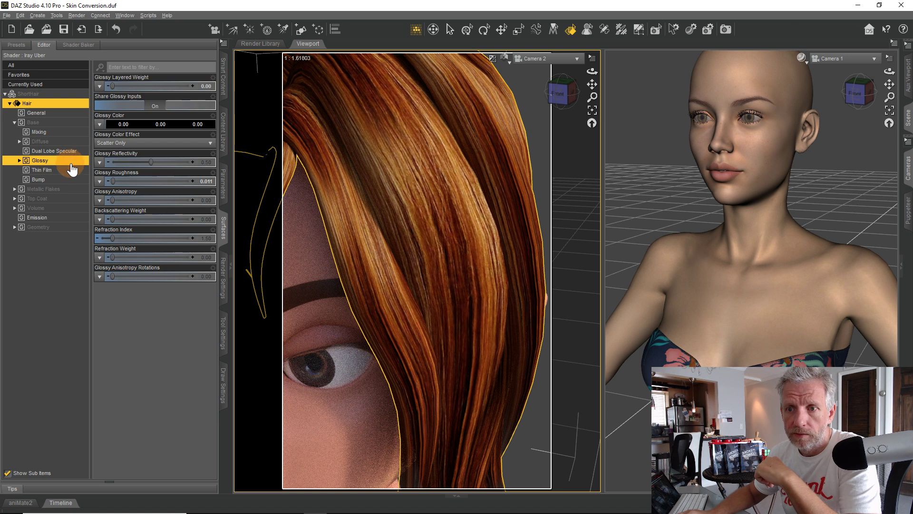
left_click(72, 172)
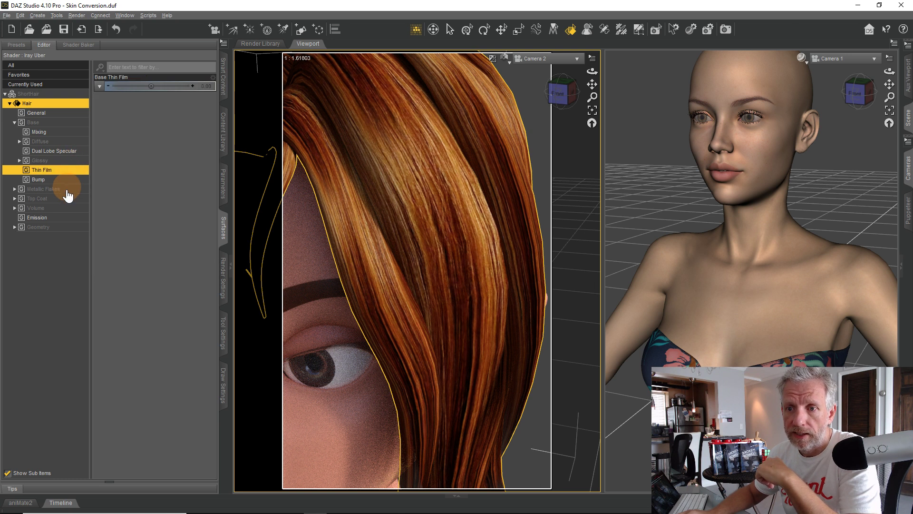
left_click(66, 191)
left_click(65, 200)
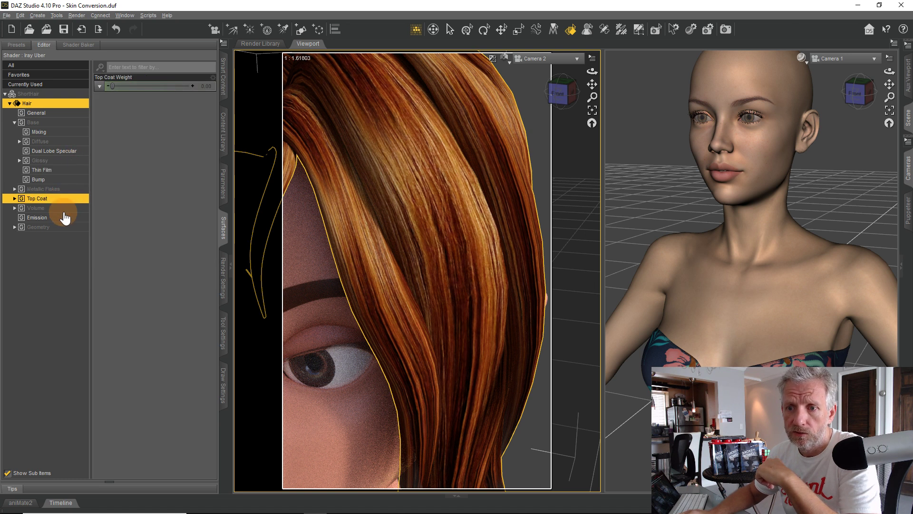
left_click(63, 212)
left_click(63, 219)
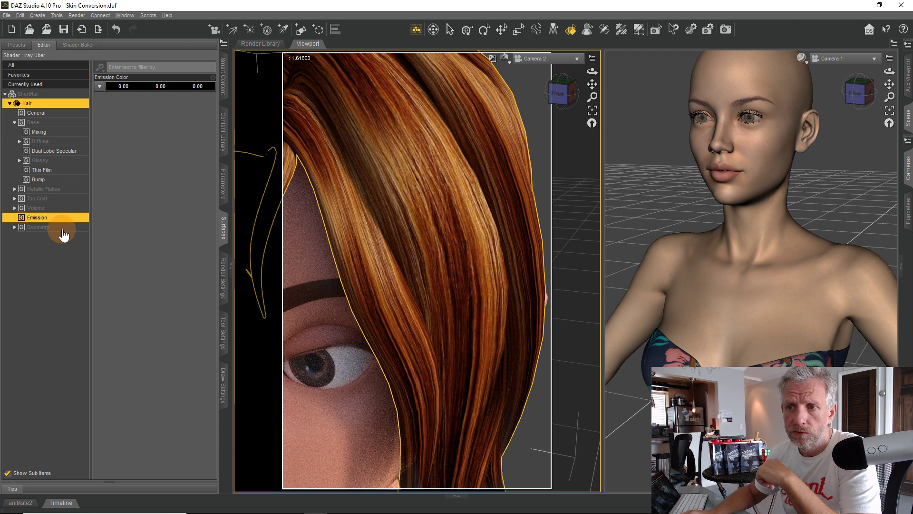
left_click(63, 228)
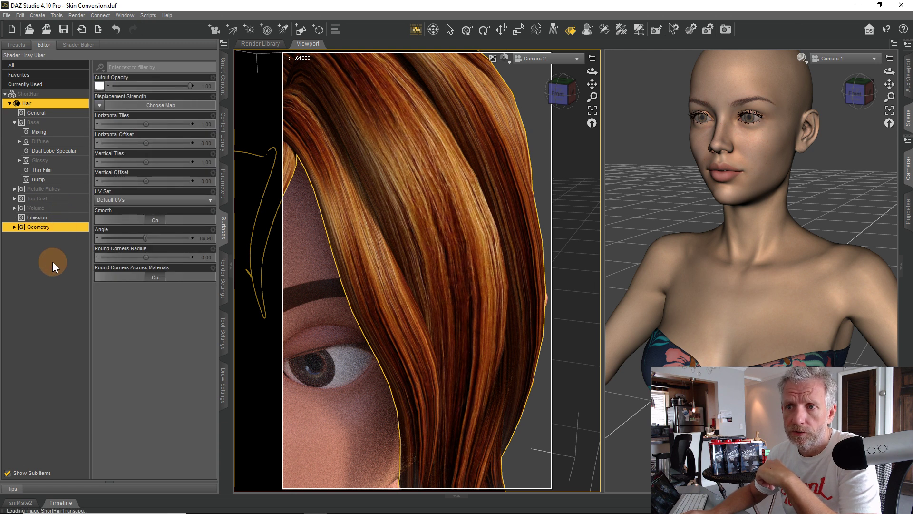
mouse_move(100, 86)
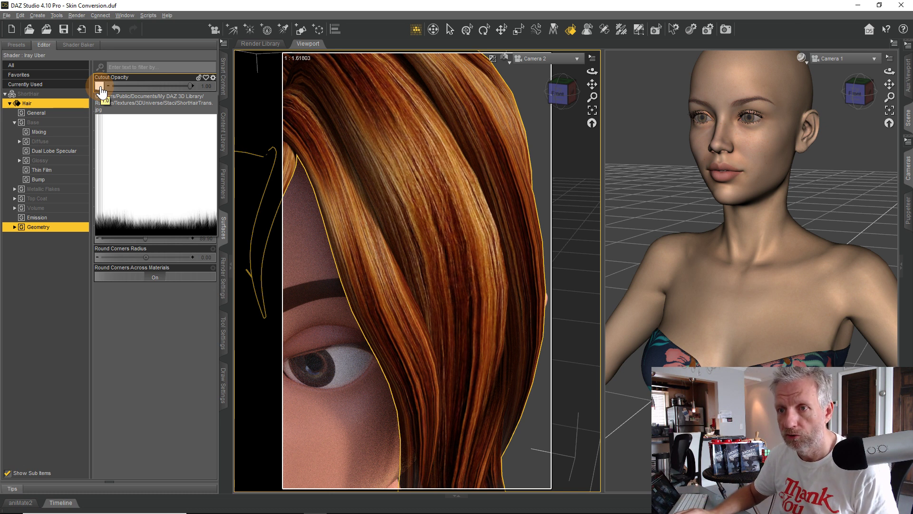
Copy the SkinHead surface's settings and paste them onto the Hair surface.
left_click(336, 424)
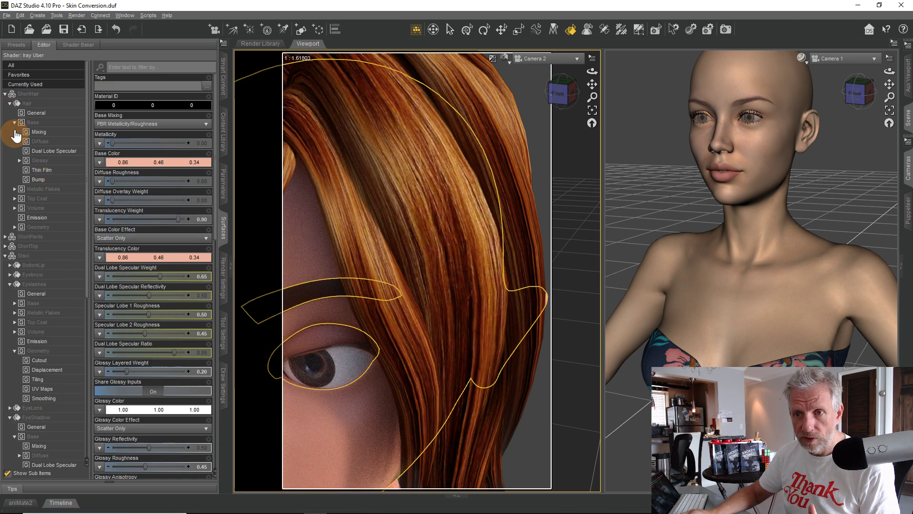
left_click(10, 103)
scroll(52, 198, "down", 9)
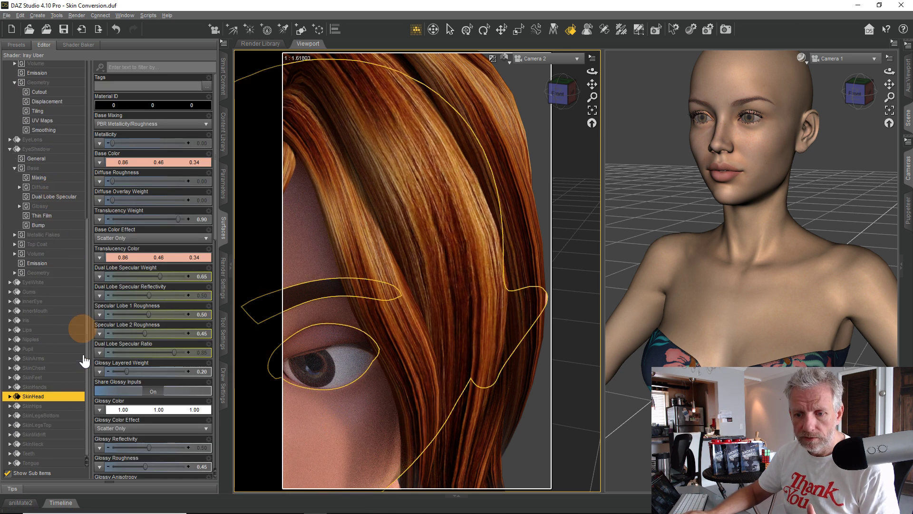
right_click(58, 396)
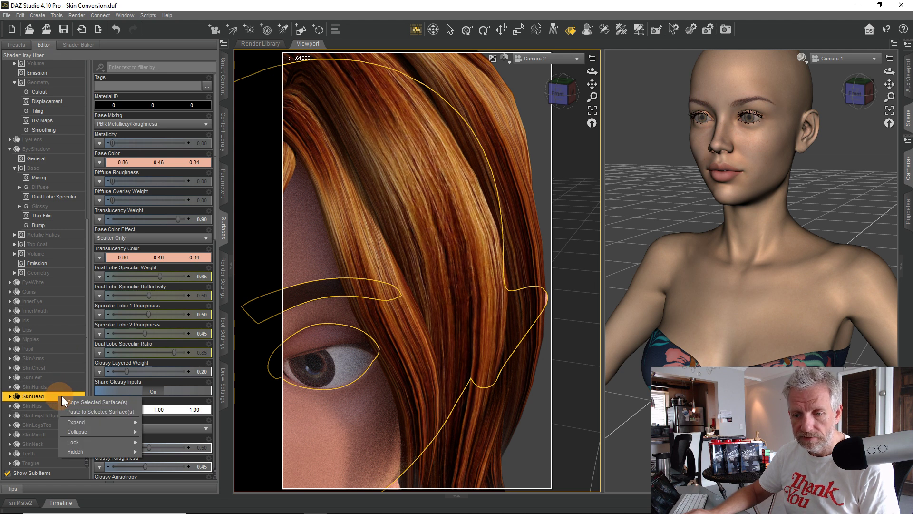
left_click(90, 403)
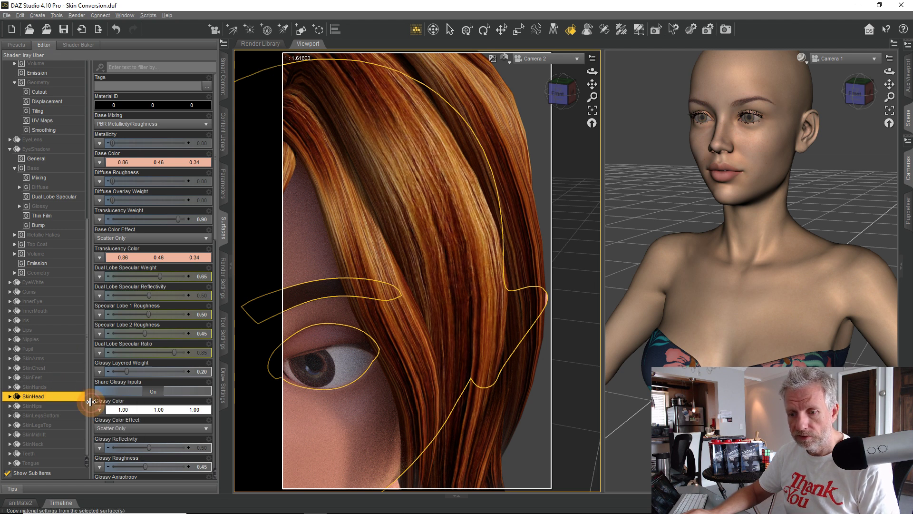
left_click(434, 264)
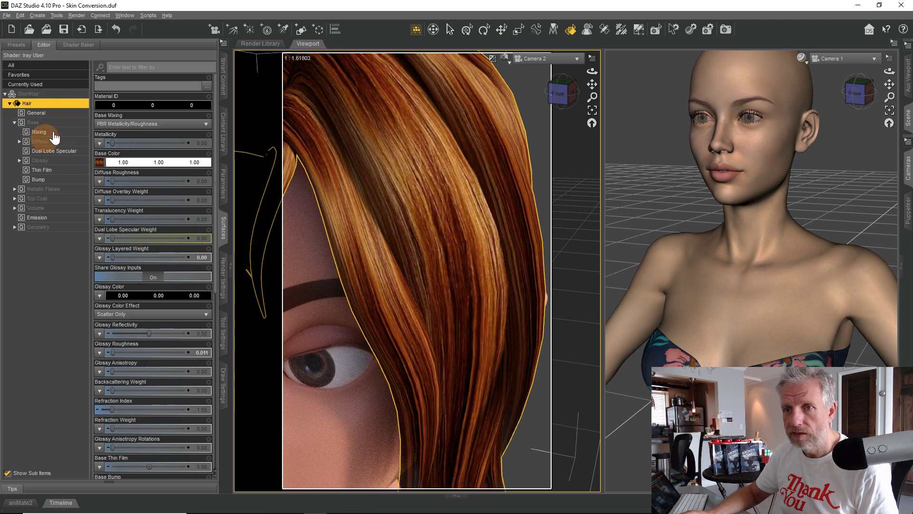
right_click(53, 103)
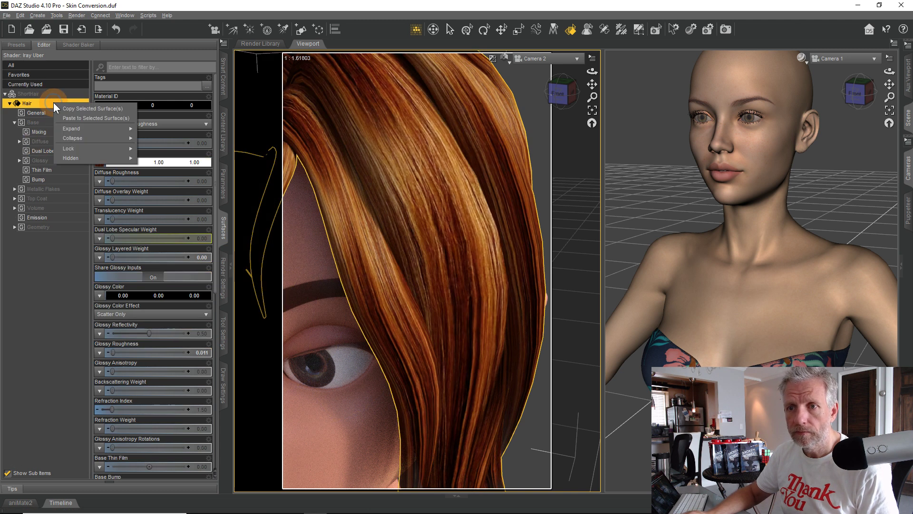
left_click(84, 117)
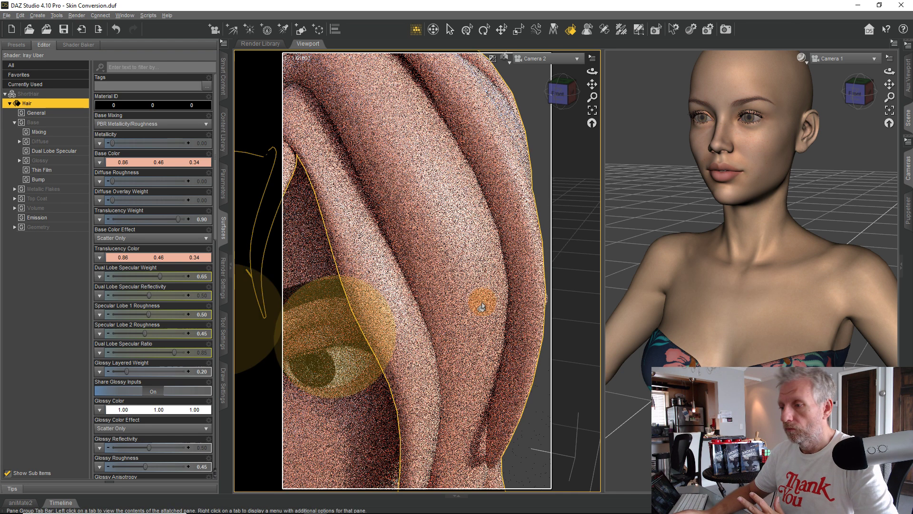
Set the Hair surface's Base Color to white and assign the ShortHairTex image map to it.
scroll(481, 307, "down", 5)
left_click_drag(481, 307, 514, 358)
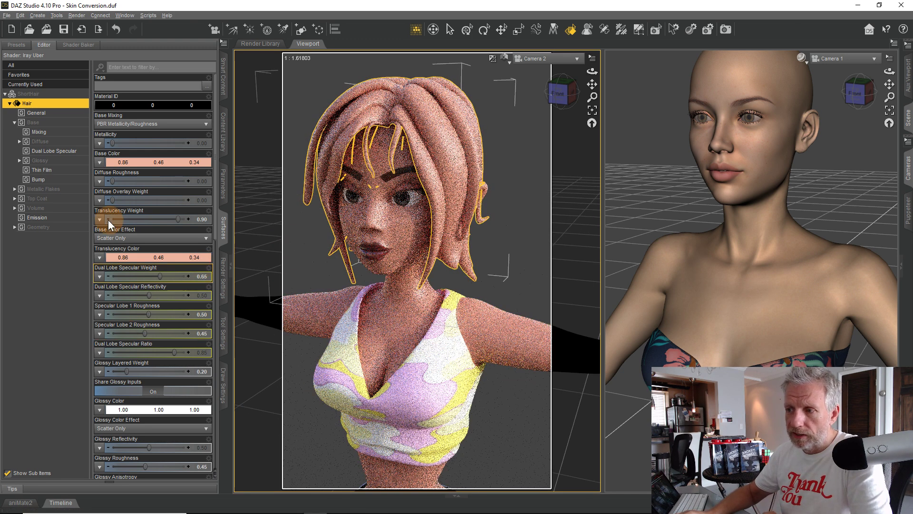
left_click(140, 165)
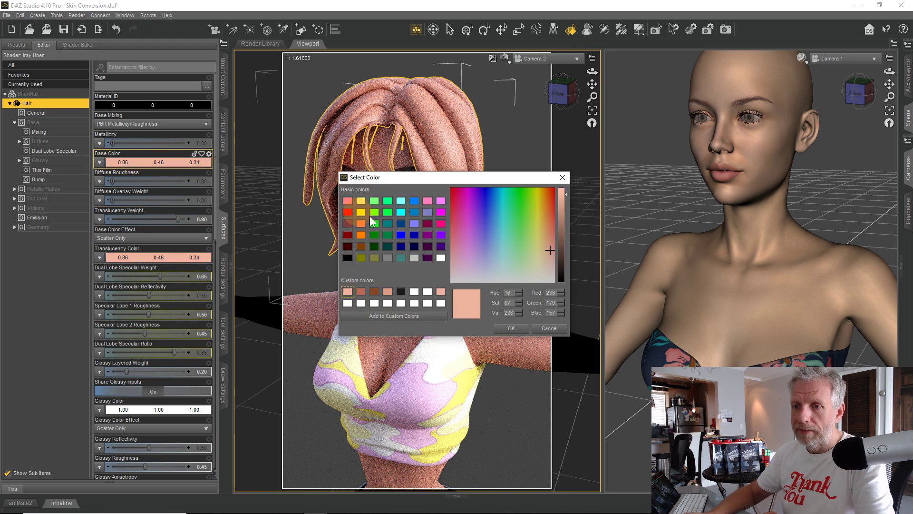
left_click(440, 258)
left_click(509, 328)
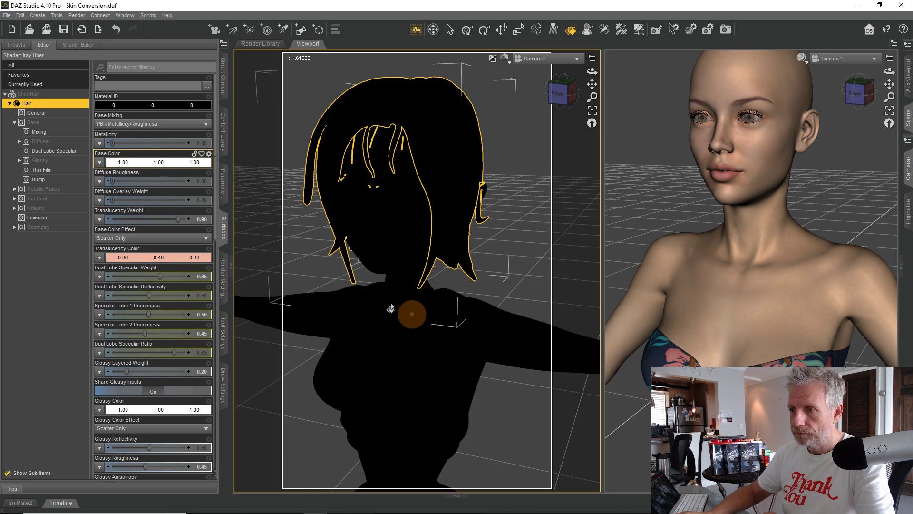
left_click(100, 162)
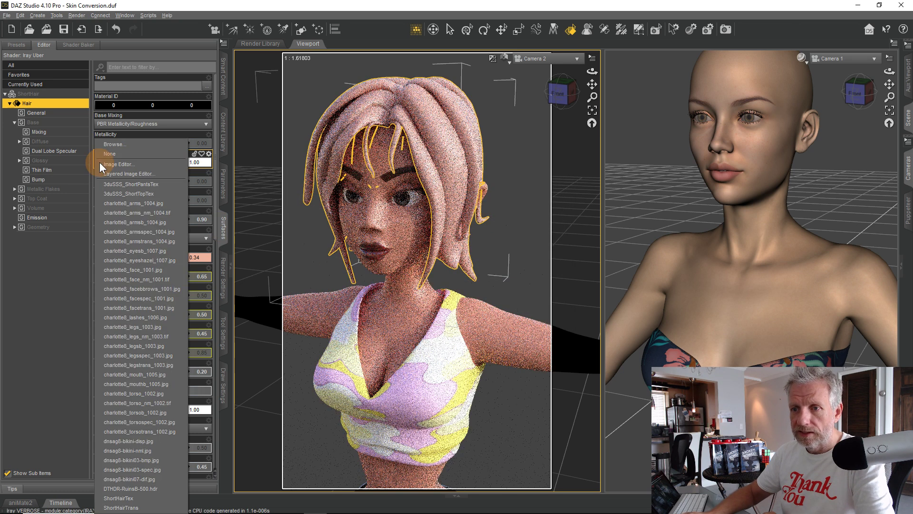
left_click(150, 500)
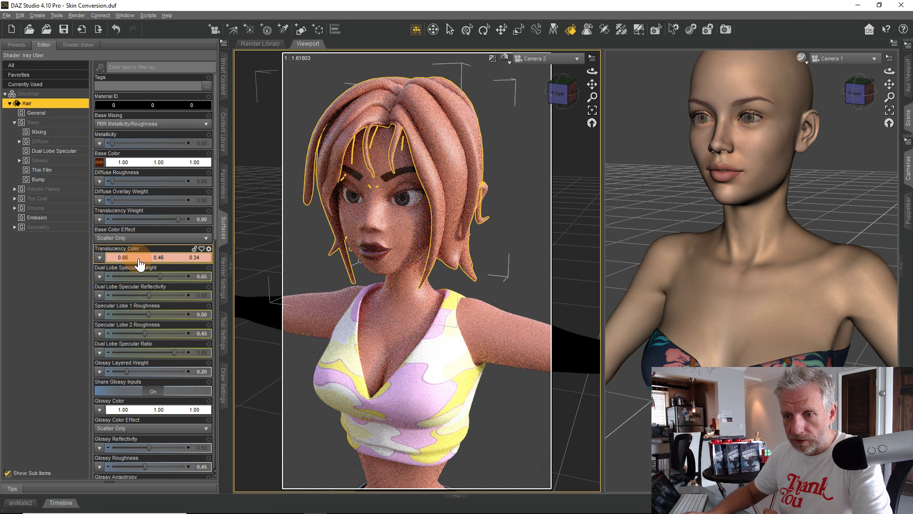
Assign the ShortHairTex map to the Hair surface's Translucency Color and set that color to white.
left_click(99, 257)
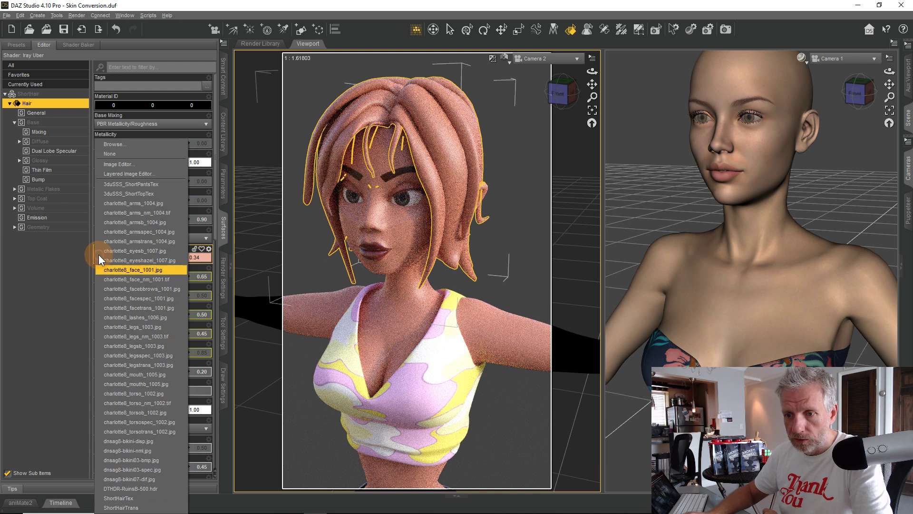
left_click(141, 498)
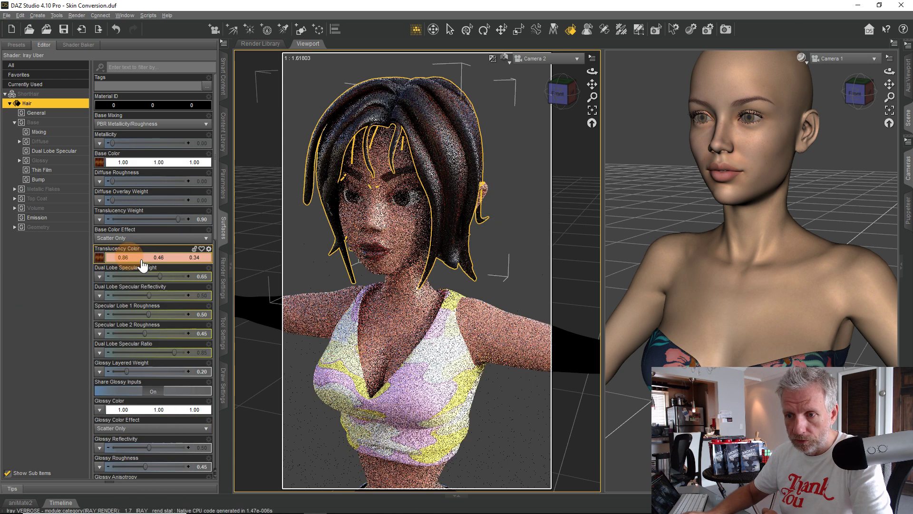
left_click(141, 257)
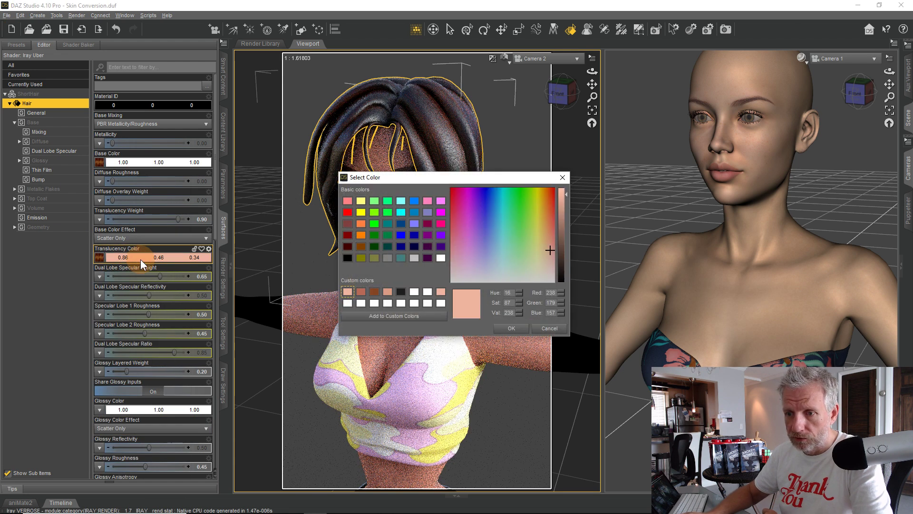
left_click_drag(462, 178, 590, 193)
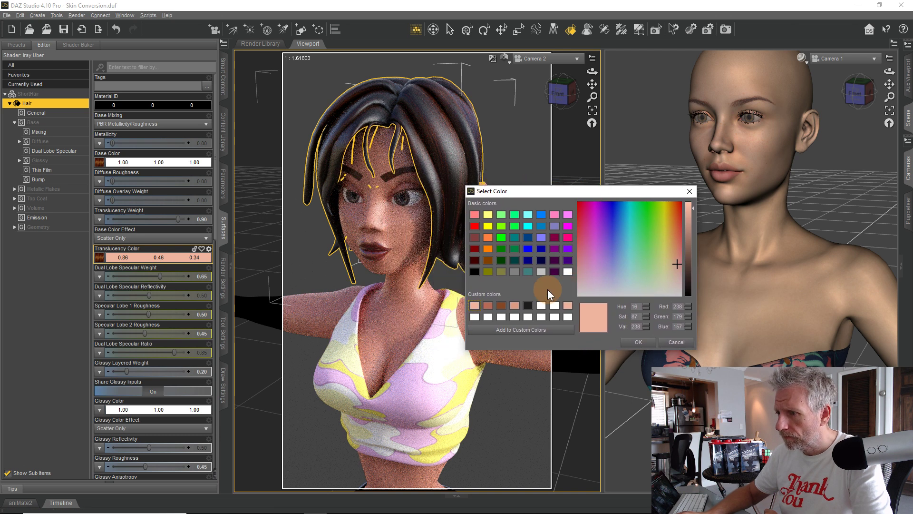
left_click(567, 271)
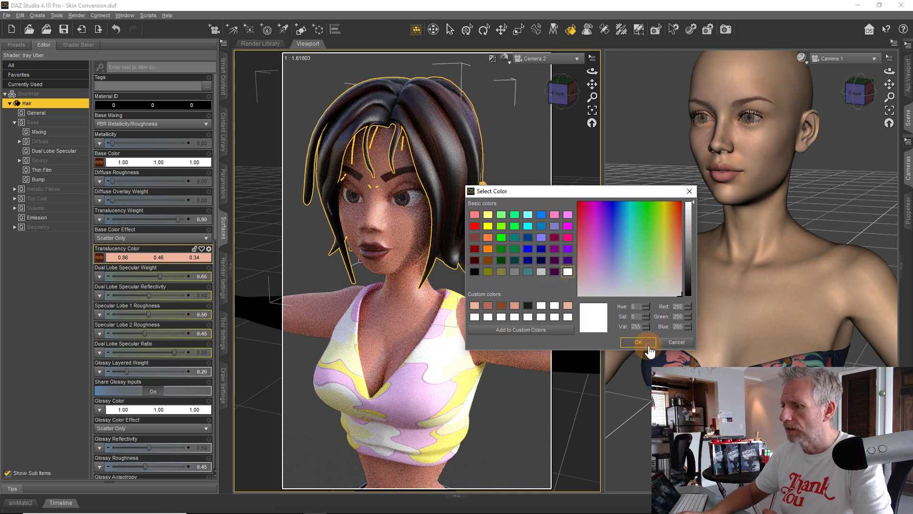
left_click(638, 342)
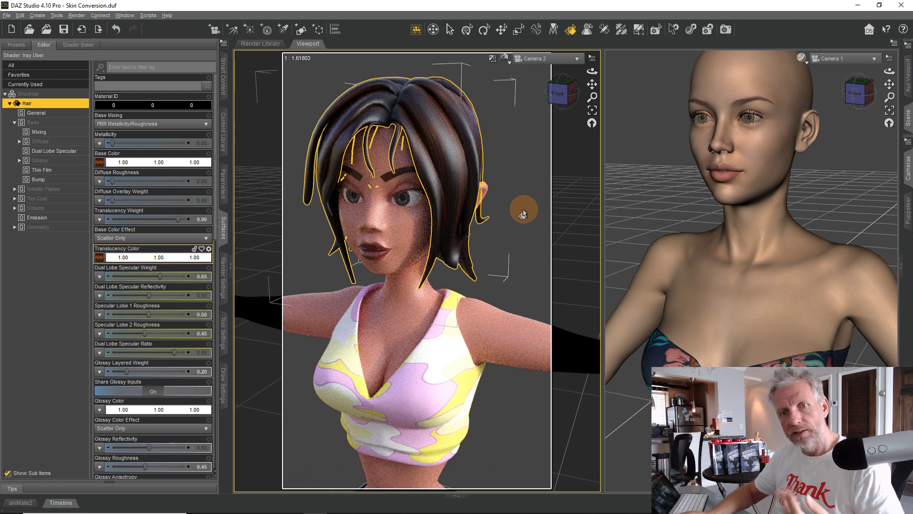
Assign the ShortHairTrans map to the Hair surface's Cutout Opacity in the Geometry properties.
left_click(60, 123)
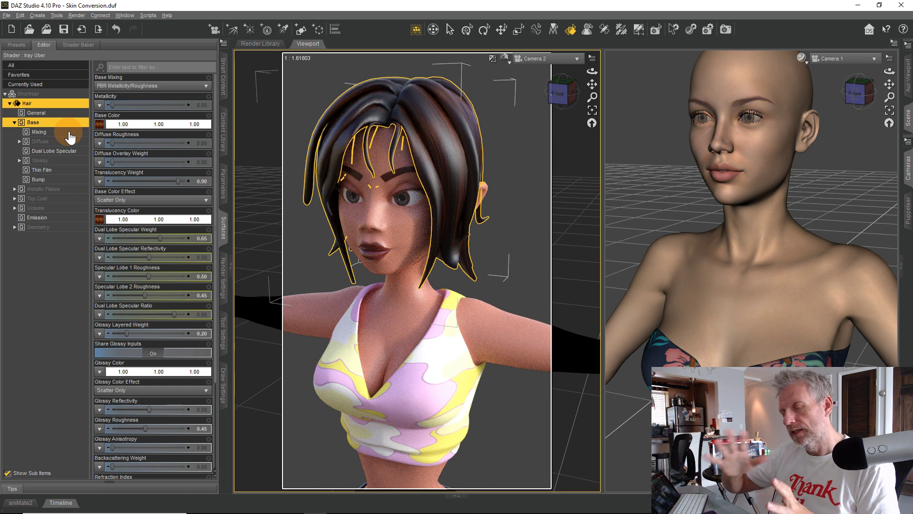
left_click(72, 134)
left_click(76, 143)
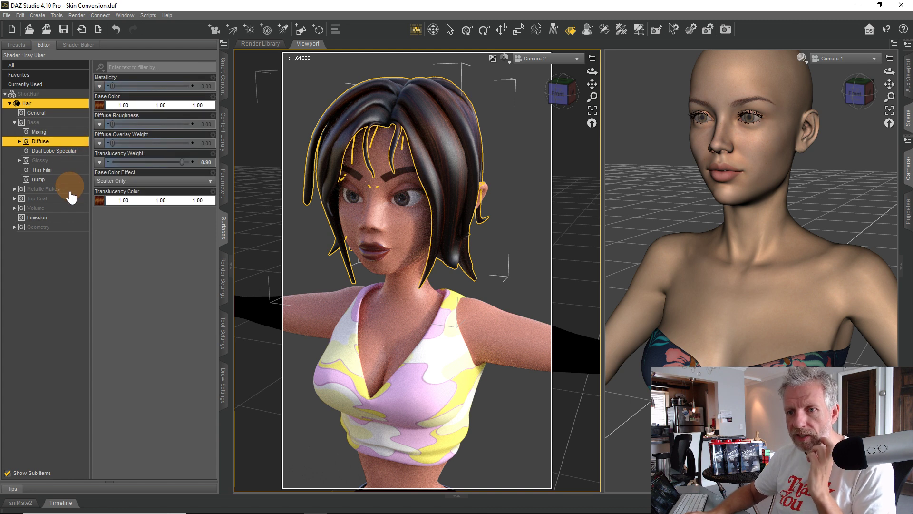
left_click(61, 229)
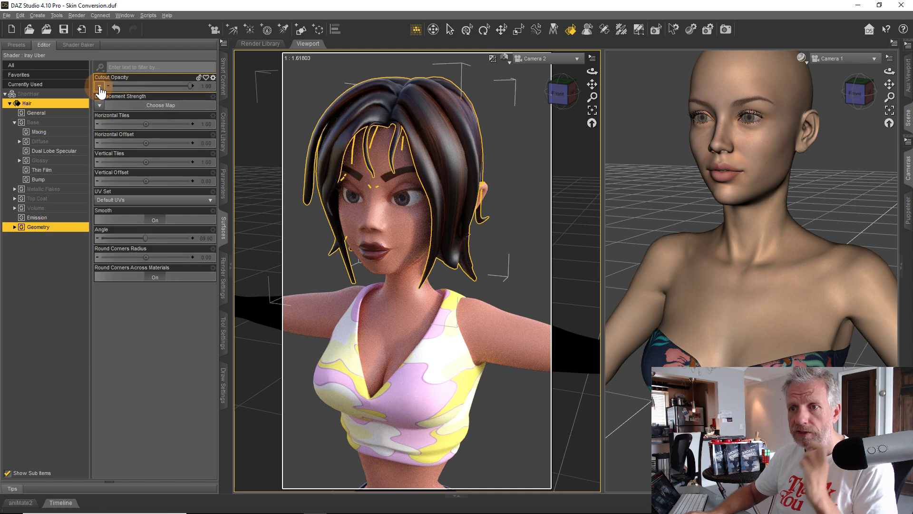
left_click(99, 87)
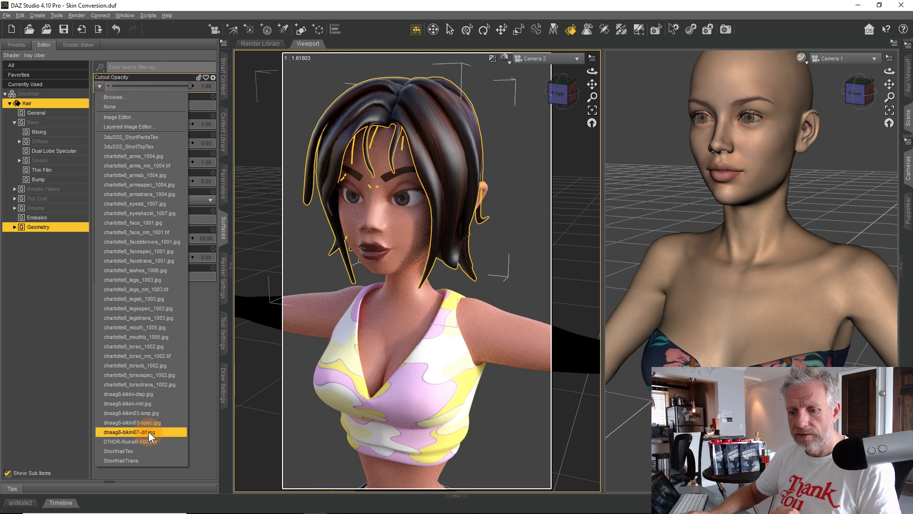
left_click(139, 460)
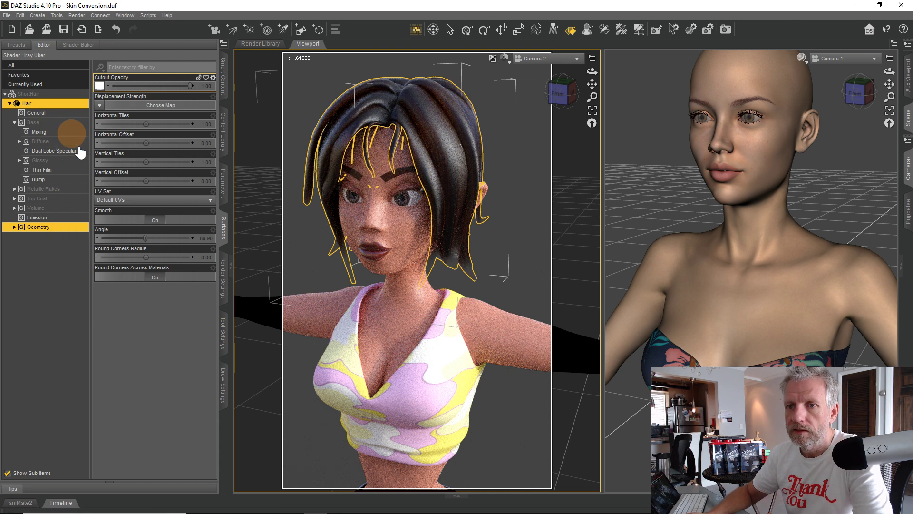
Check the Hair surface's Emission, Top Coat and Volume settings, and reset its Dual Lobe Specular Weight to the default.
left_click(69, 217)
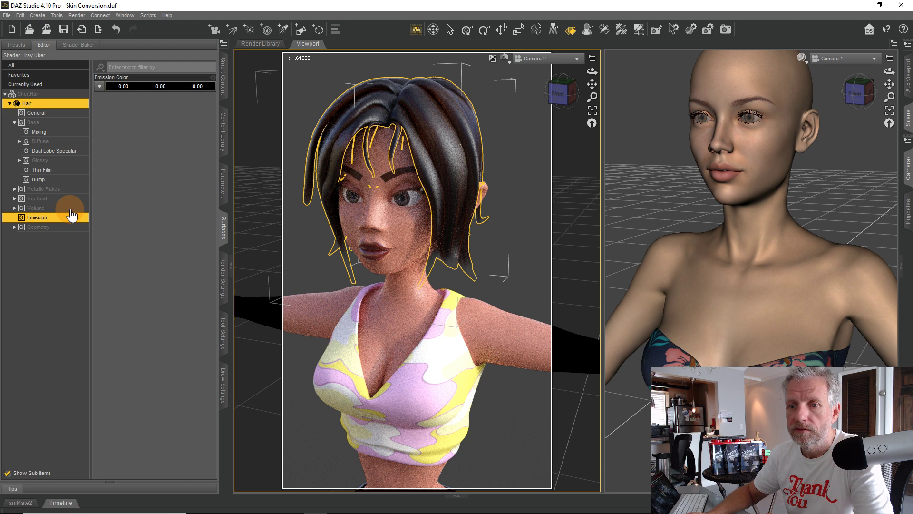
left_click(73, 198)
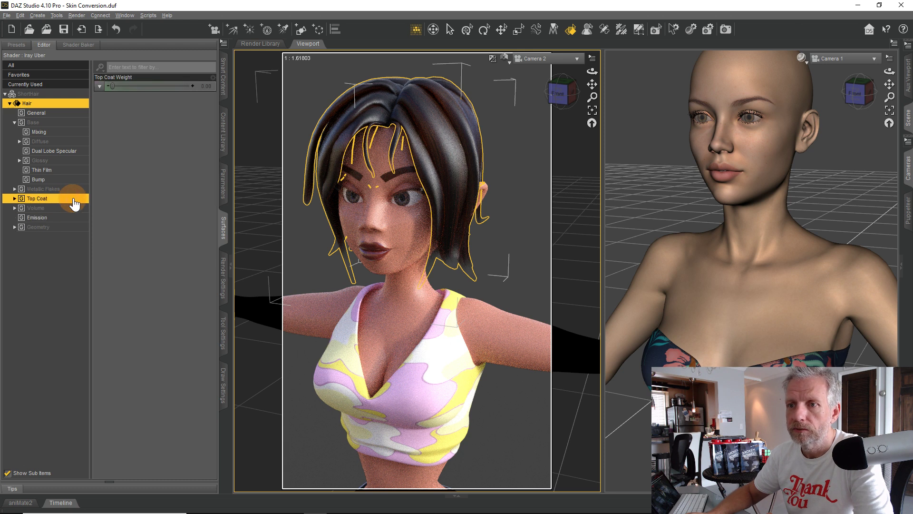
left_click(74, 208)
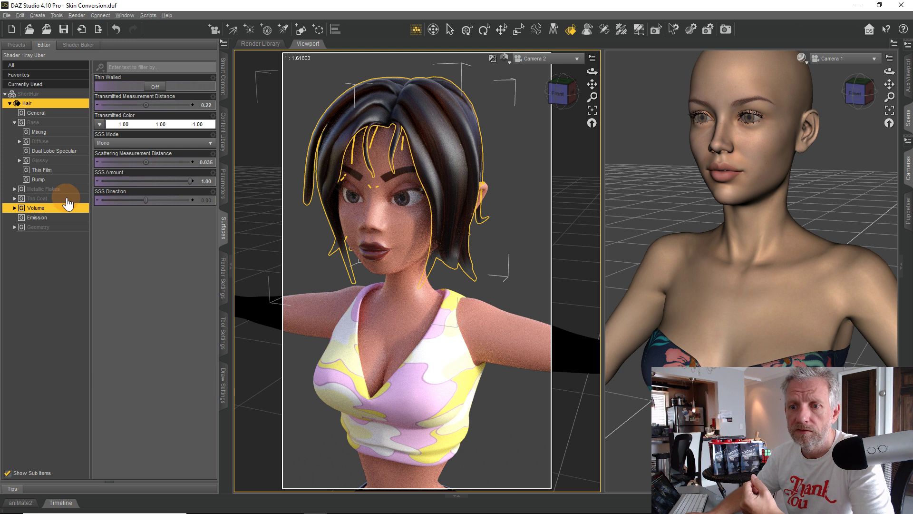
left_click(69, 151)
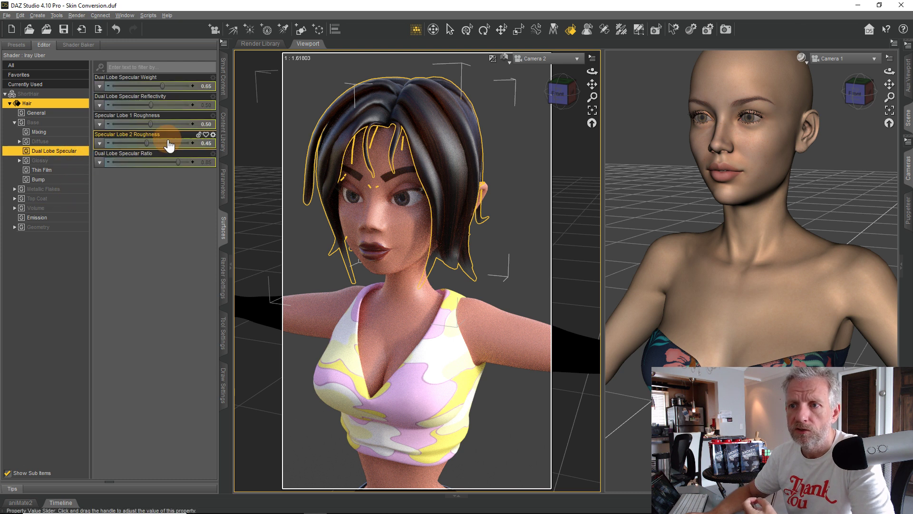
left_click(213, 77)
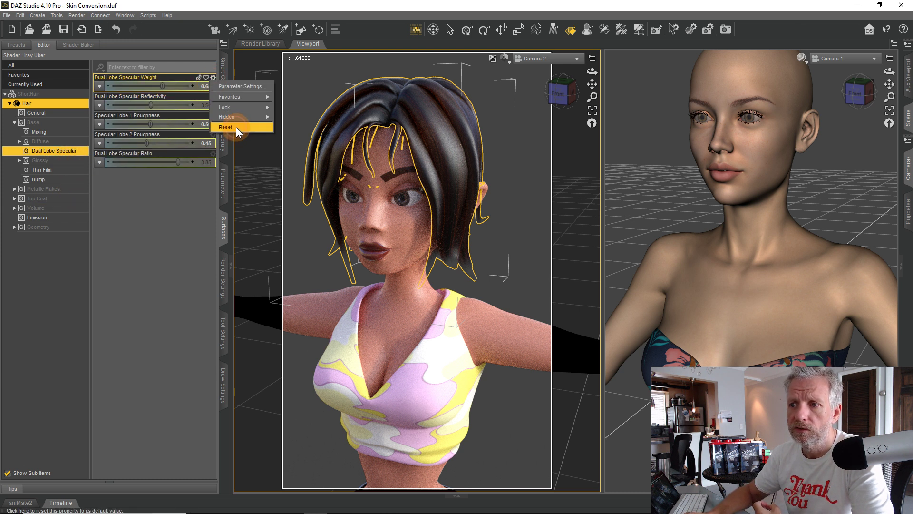
left_click(236, 127)
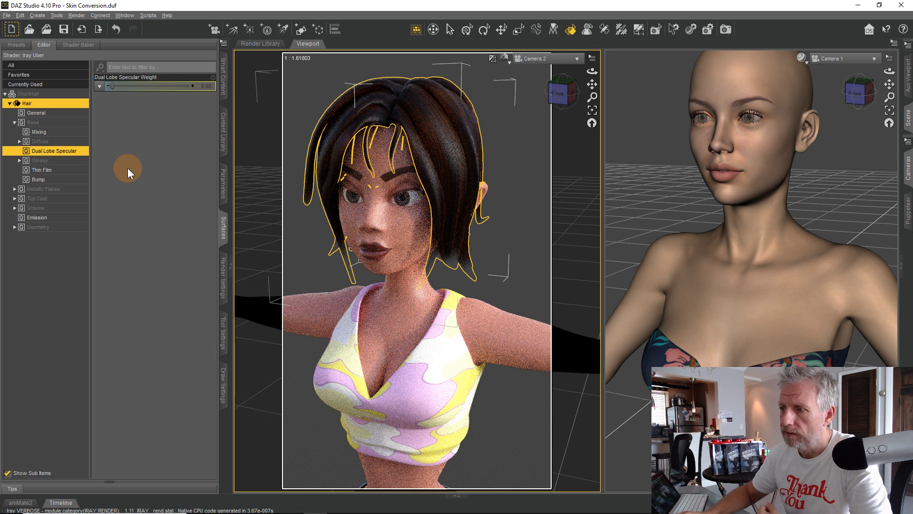
Try the Hair surface's Glossy Layered Weight at 0 and then at 1.00 to compare the shine.
left_click(72, 161)
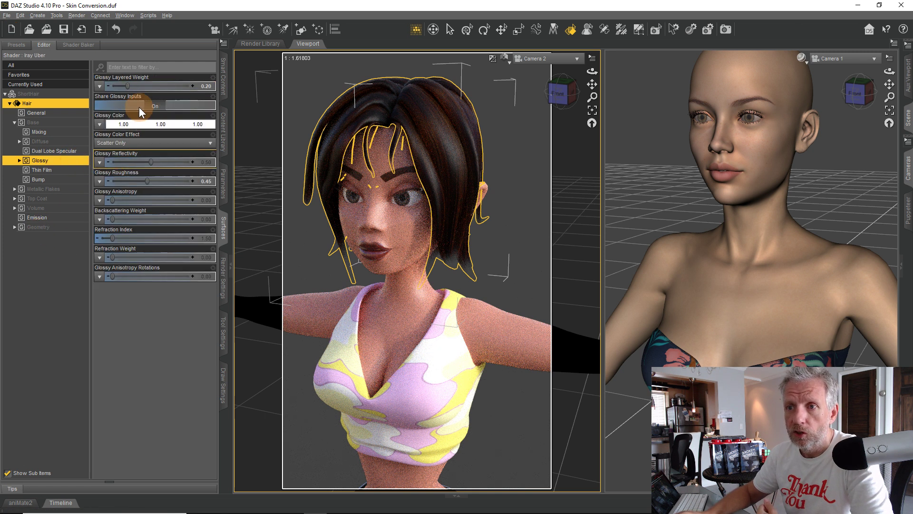
left_click_drag(126, 85, 97, 84)
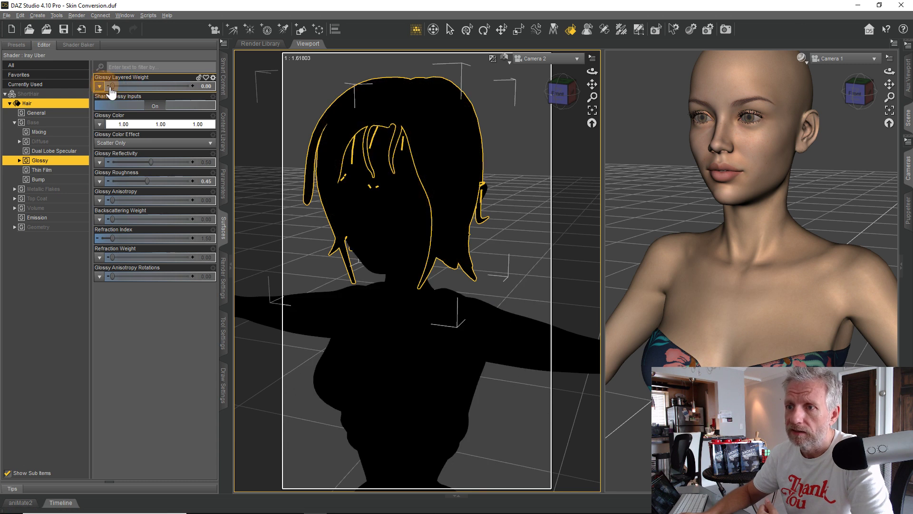
left_click(190, 210)
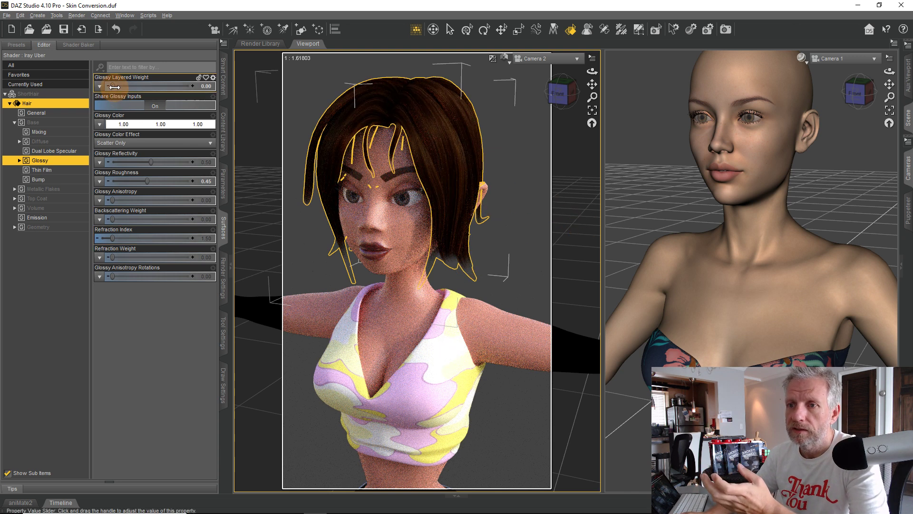
left_click_drag(114, 88, 195, 92)
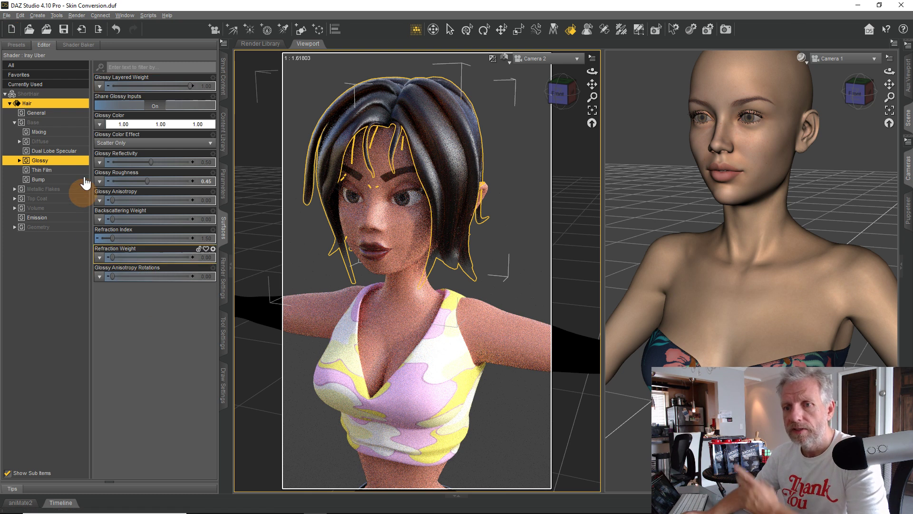
Set the Hair surface's Glossy Color to the saved custom brown (0.24, 0.058, 0.013).
left_click(148, 124)
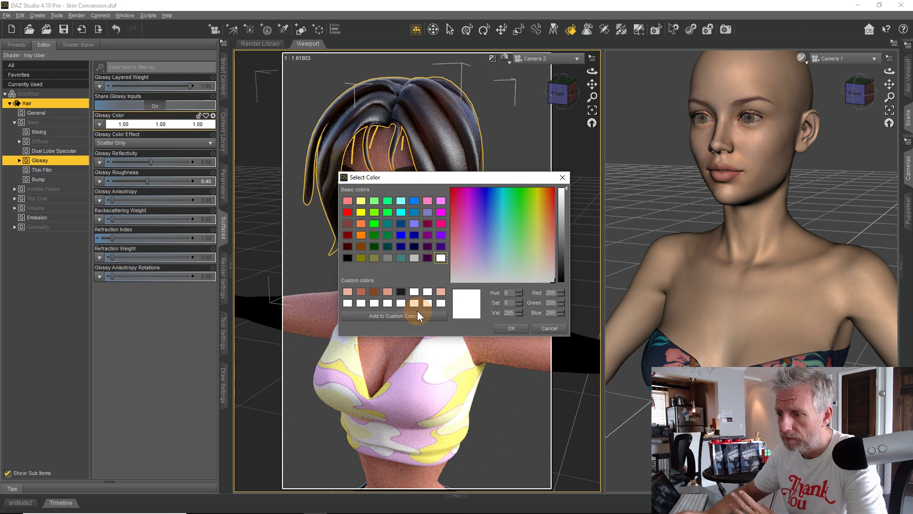
left_click(387, 292)
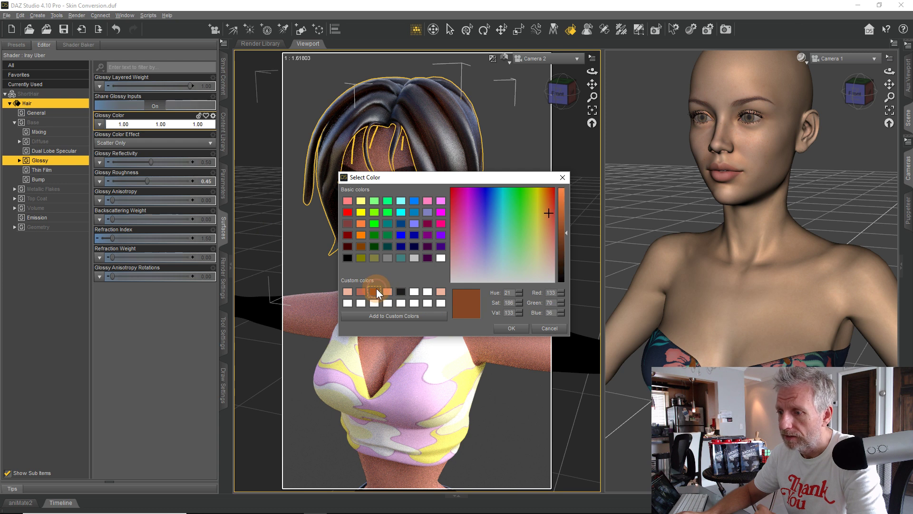
left_click(513, 329)
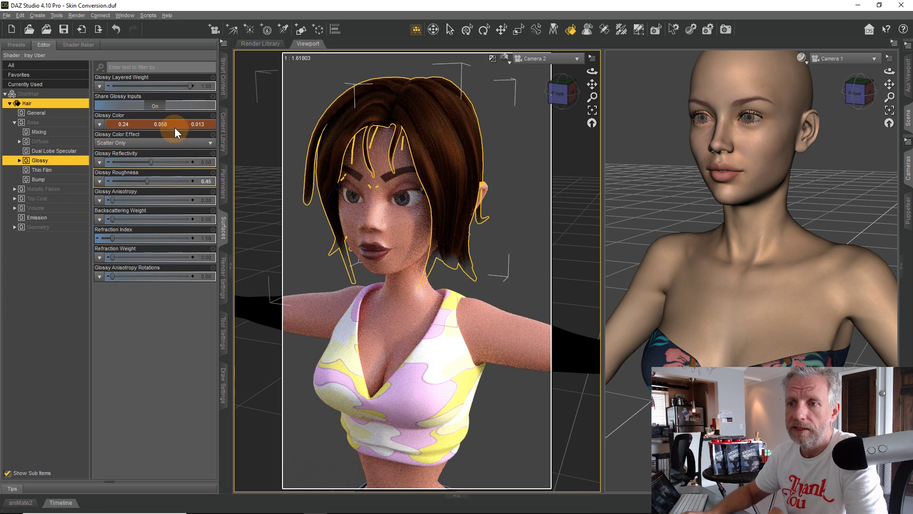
Set the Hair surface's Glossy Layered Weight to 0.55 and its Glossy Roughness to 0.31.
left_click_drag(184, 87, 155, 87)
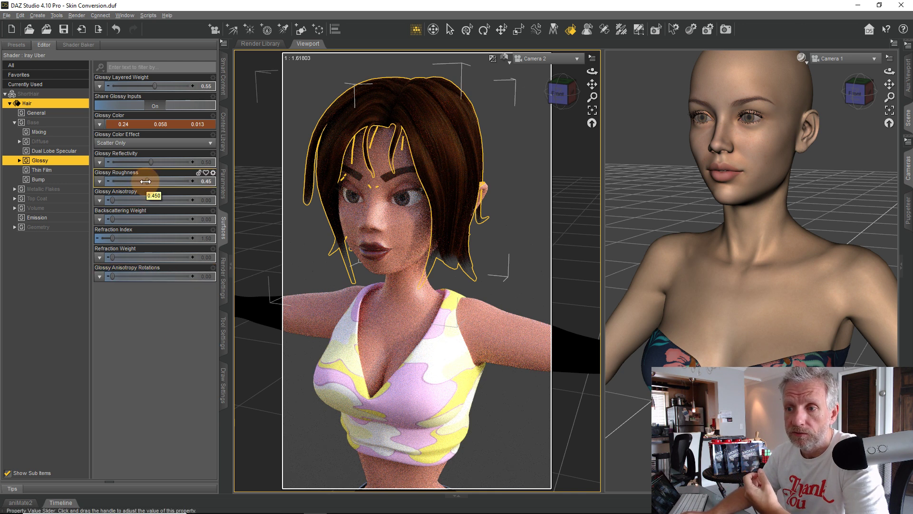
left_click_drag(145, 182, 106, 181)
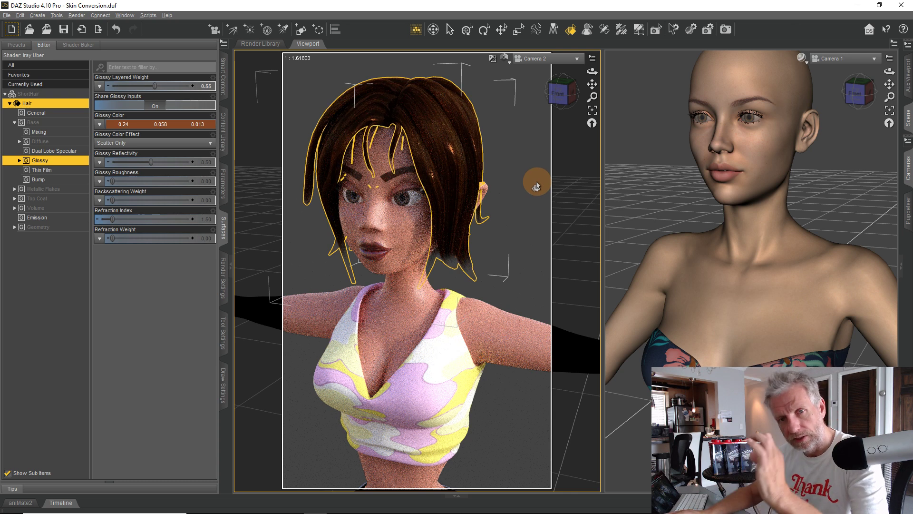
left_click_drag(112, 181, 136, 182)
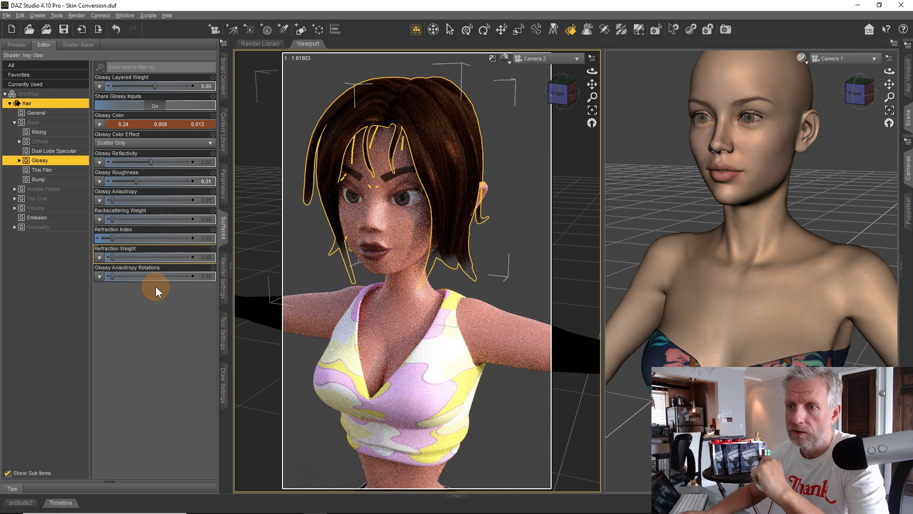
Review the Hair surface's Bump, Diffuse and Geometry settings.
left_click(56, 180)
left_click(67, 142)
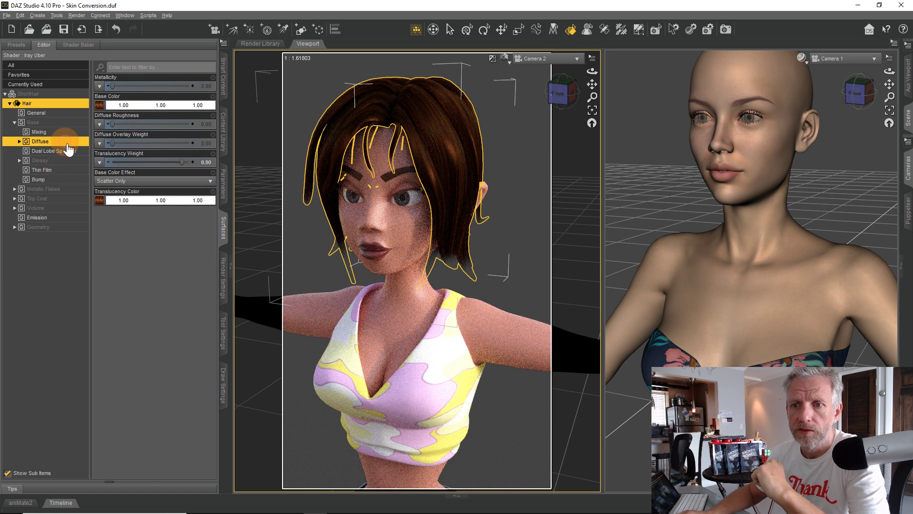
left_click(111, 143)
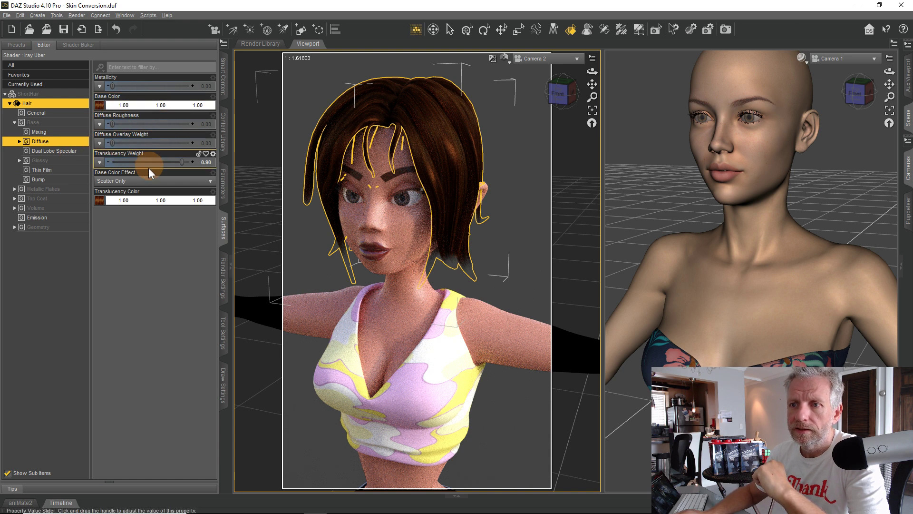
left_click(57, 227)
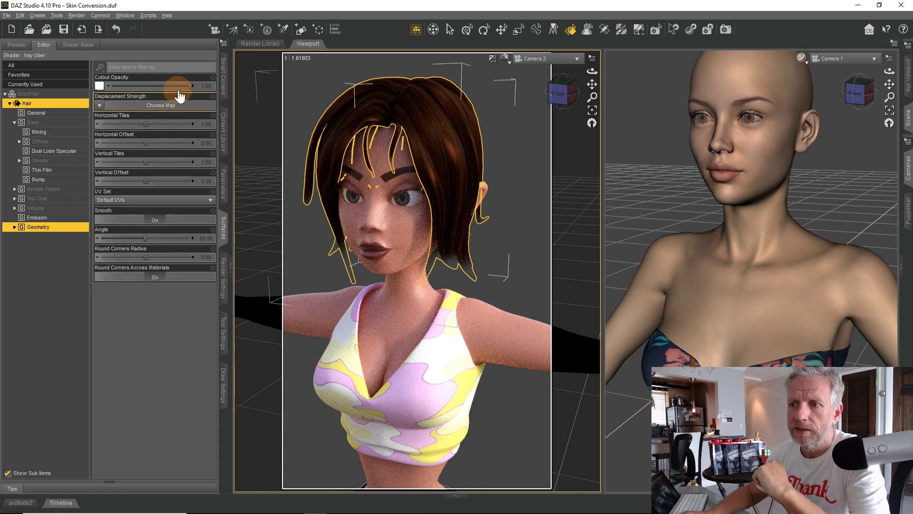
Compare the Hair surface's Cutout Opacity at 0.72, 0.49 and 0.60, and settle on 0.90.
left_click_drag(191, 87, 169, 86)
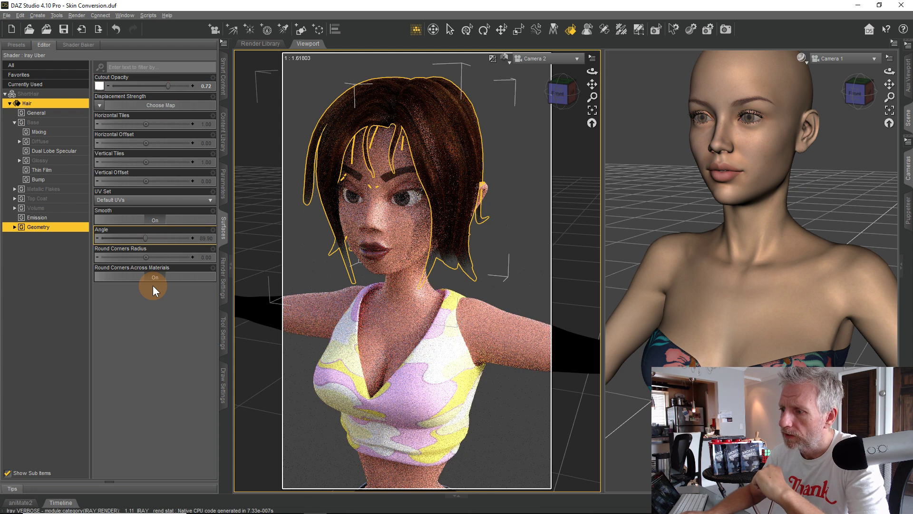
left_click_drag(168, 86, 136, 86)
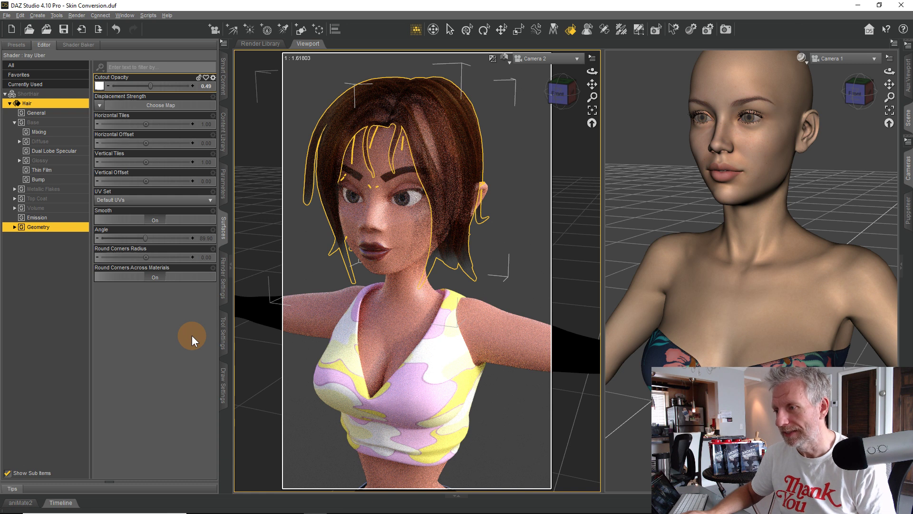
left_click_drag(153, 85, 182, 87)
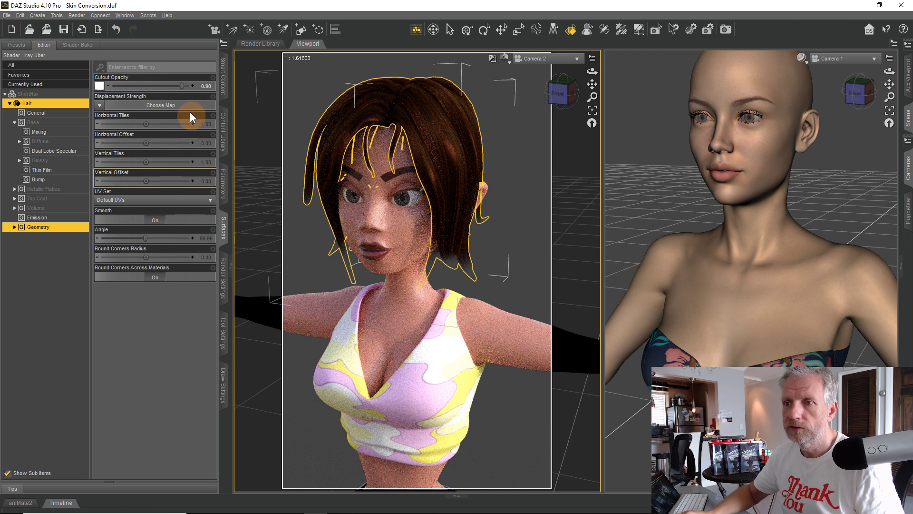
left_click_drag(179, 87, 159, 86)
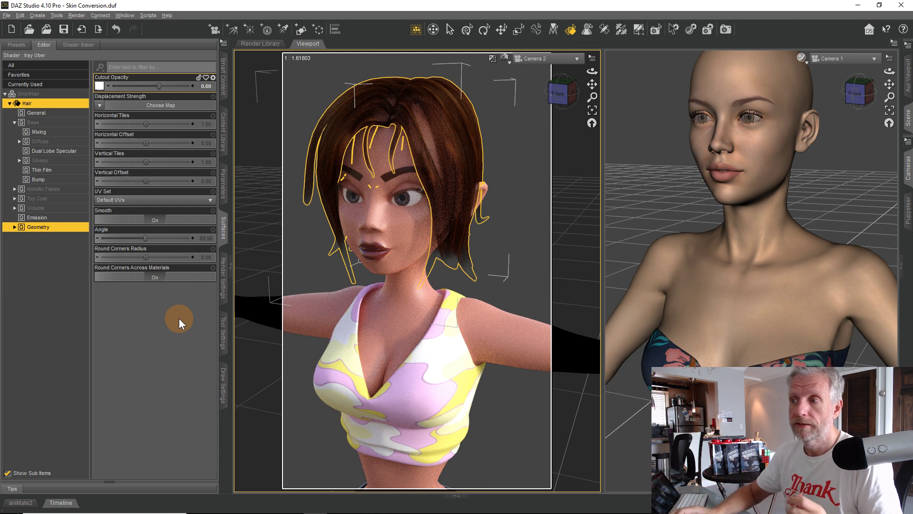
left_click_drag(162, 87, 182, 89)
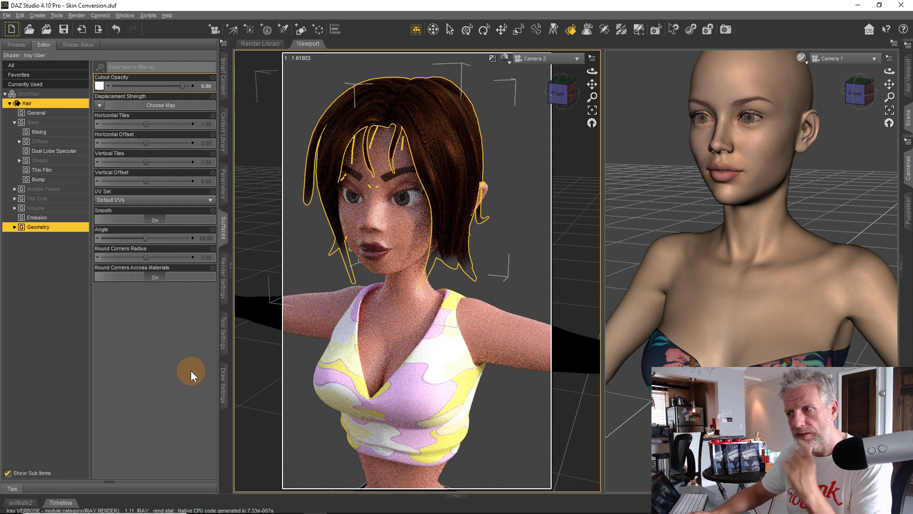
Try Scatter & Transmit Intensity as the Hair surface's Base Color Effect and return it to Scatter Only.
left_click(60, 122)
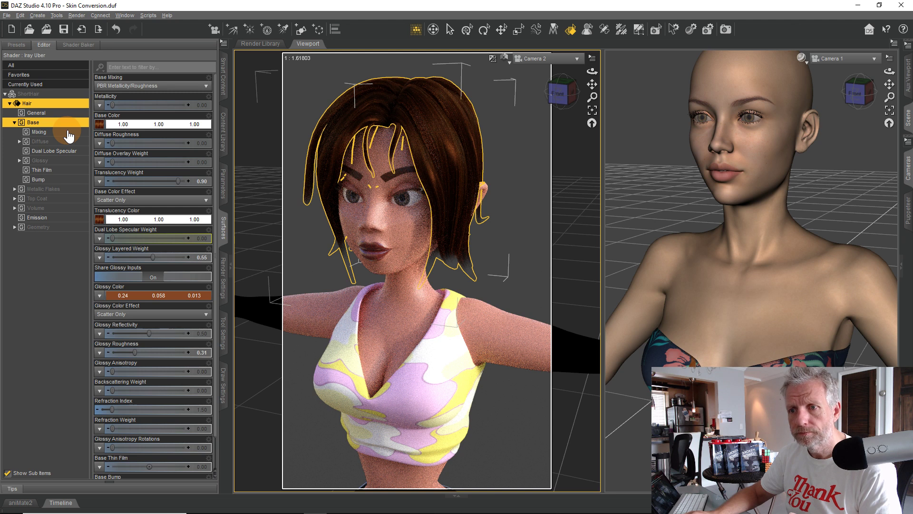
left_click(69, 134)
left_click(69, 142)
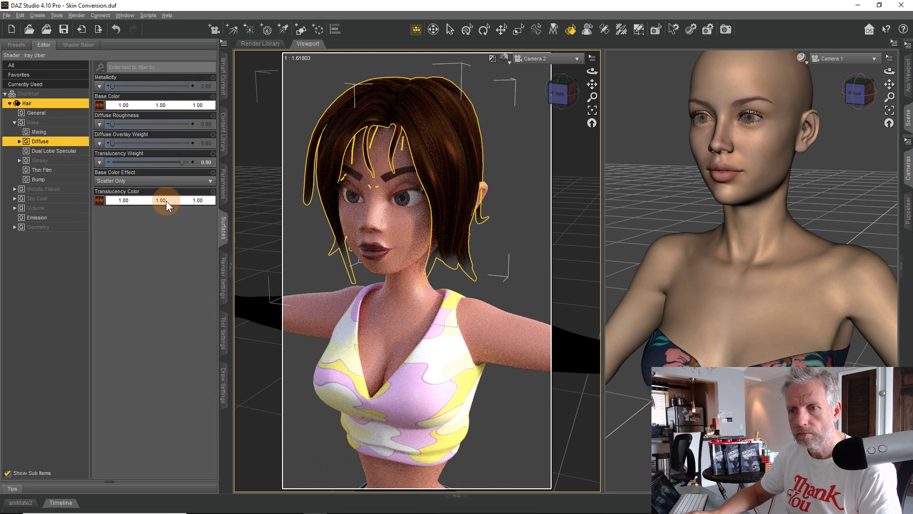
left_click(157, 180)
left_click(153, 213)
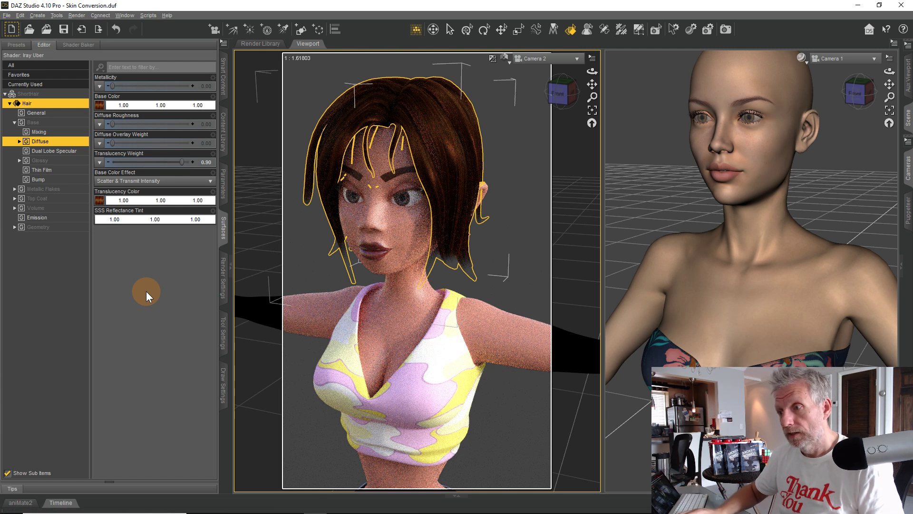
left_click(182, 184)
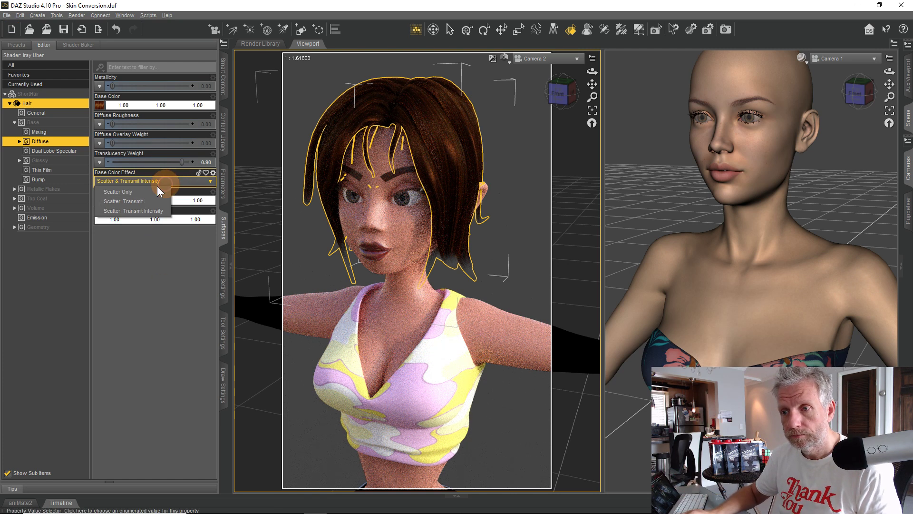
left_click(150, 194)
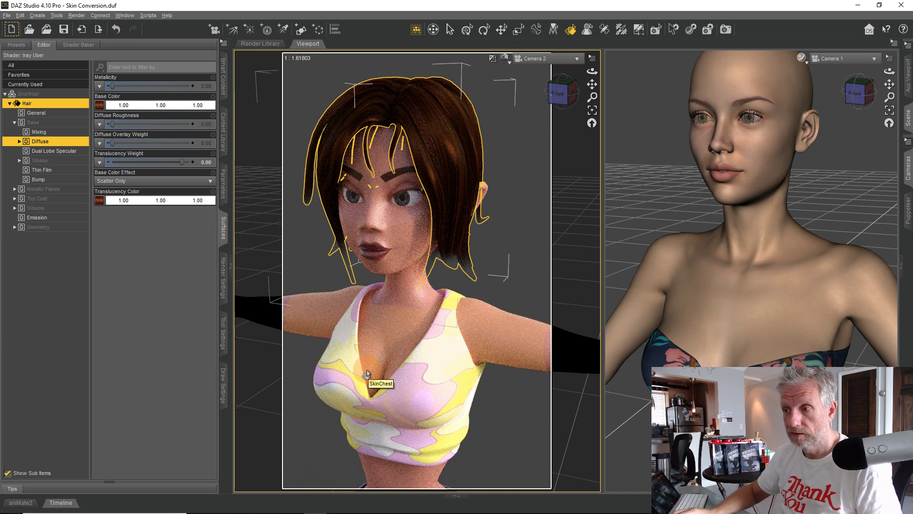
Look at the figure's shorts through Camera 2 and switch the Iray viewport to Camera 3.
left_click_drag(456, 251, 457, 246, "ctrl+alt")
mouse_move(457, 246)
right_mouse_down("ctrl+alt")
mouse_move(458, 238)
mouse_move(458, 247)
right_mouse_up("ctrl+alt")
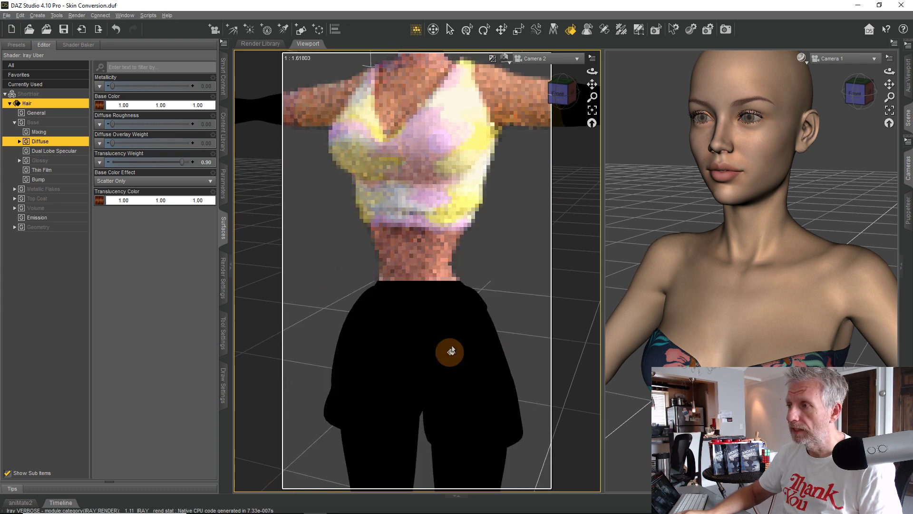
left_click(576, 58)
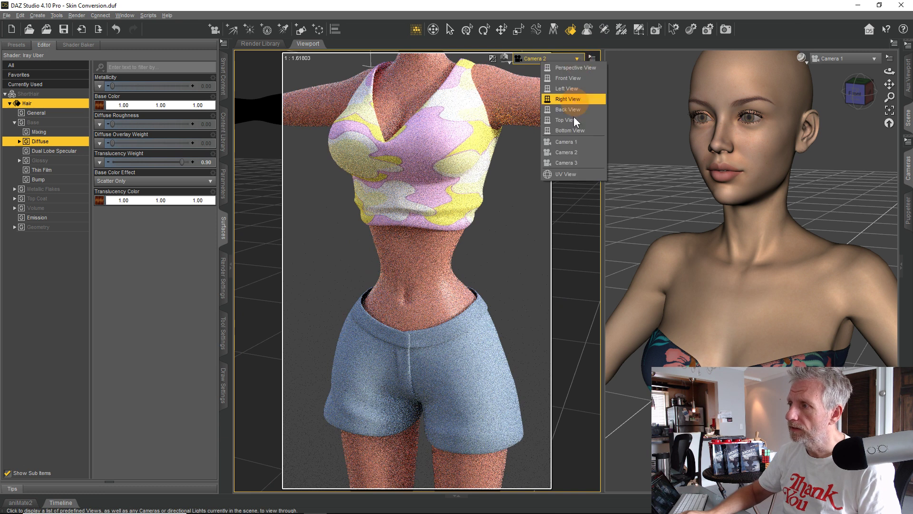
left_click(569, 163)
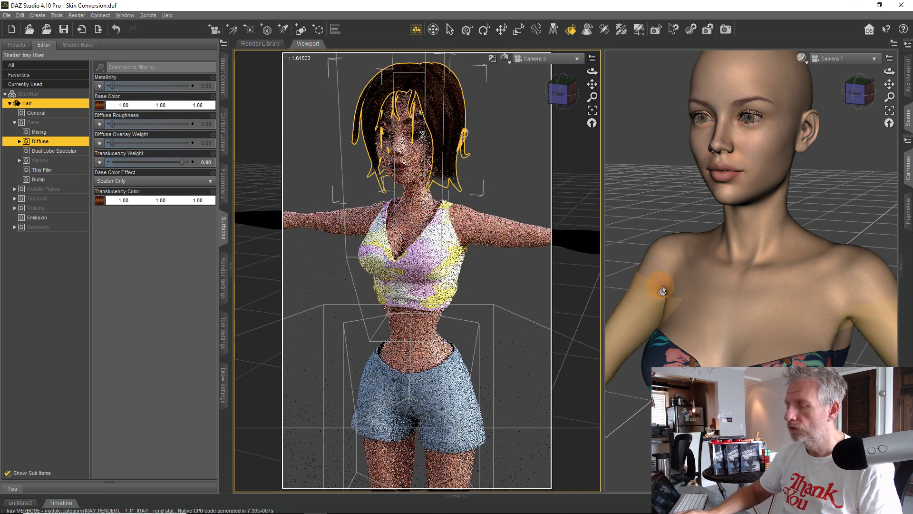
Hide the Camera 2 and Camera 3 nodes in the scene so their outlines do not clutter the view.
left_click(472, 33)
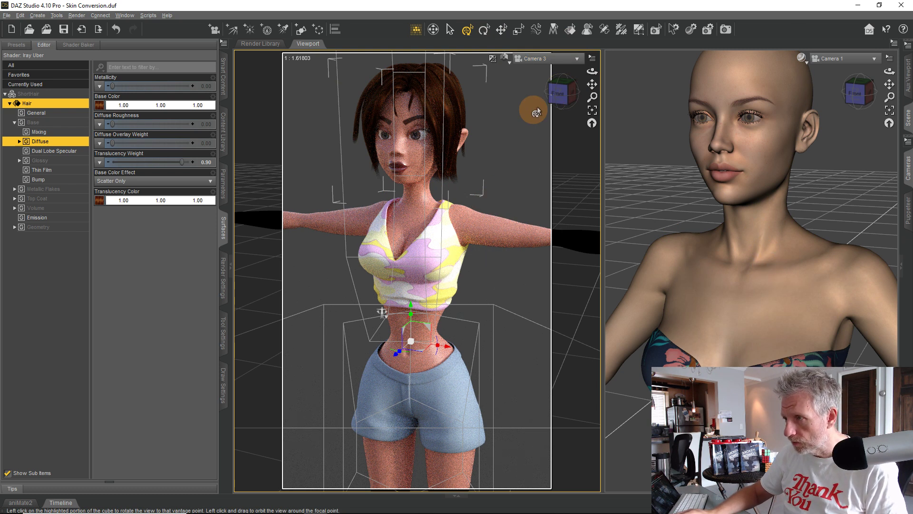
left_click(909, 119)
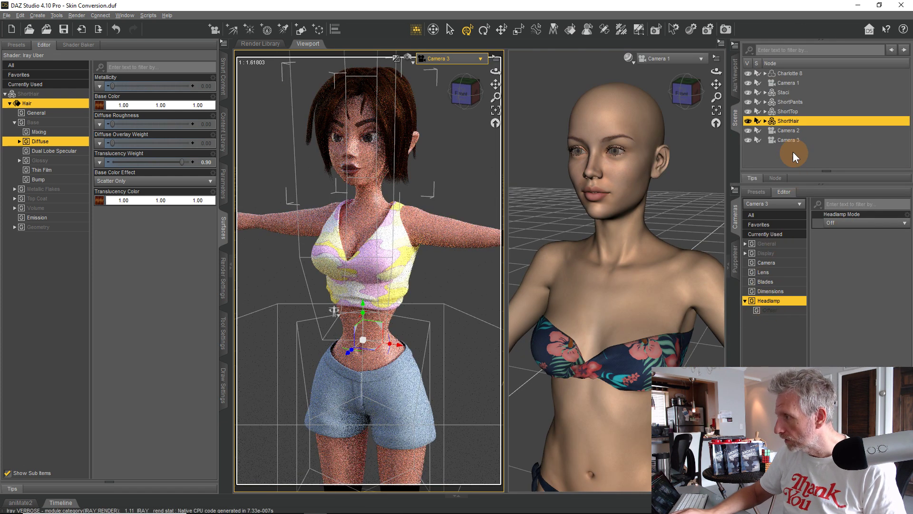
left_click(777, 130)
left_click(748, 130)
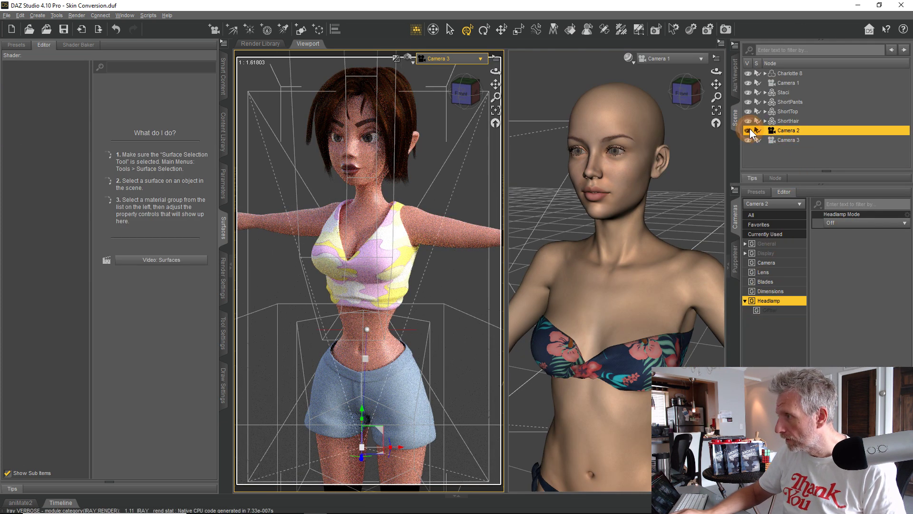
left_click(748, 140)
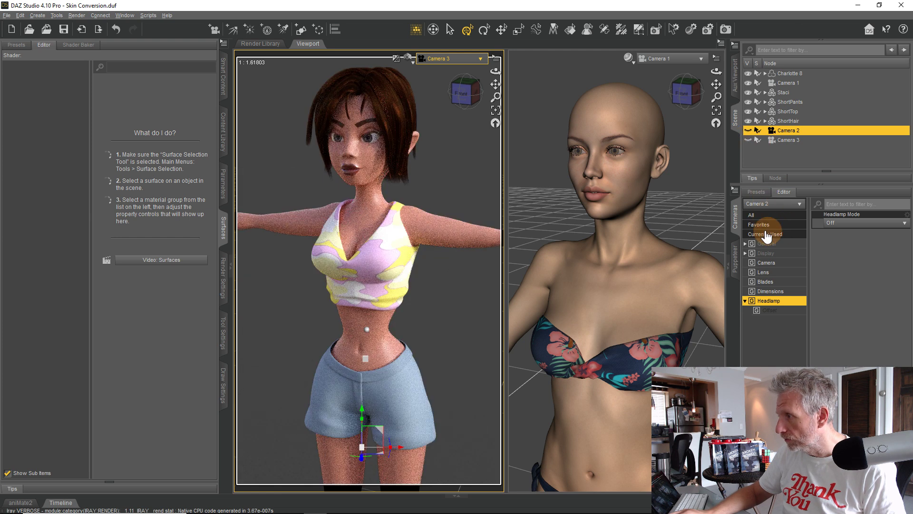
left_click(737, 220)
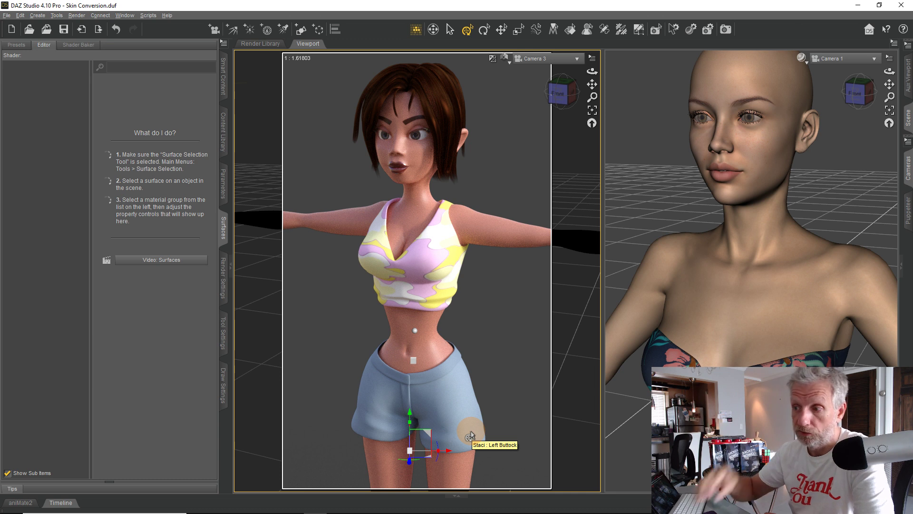
Return the Iray viewport to Camera 2, frame the figure's torso and pick the short top's Shirt surface with the Surface Selection tool.
left_click(566, 59)
left_click(549, 150)
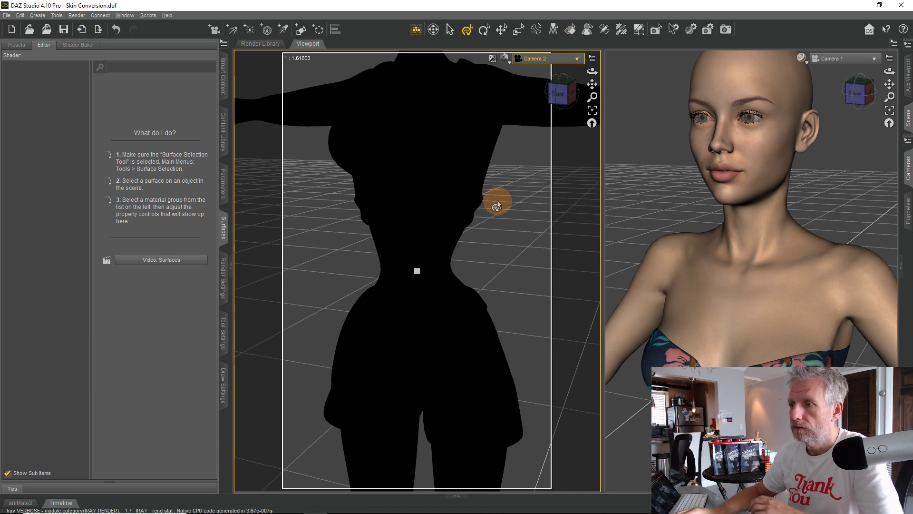
left_click_drag(456, 253, 479, 210)
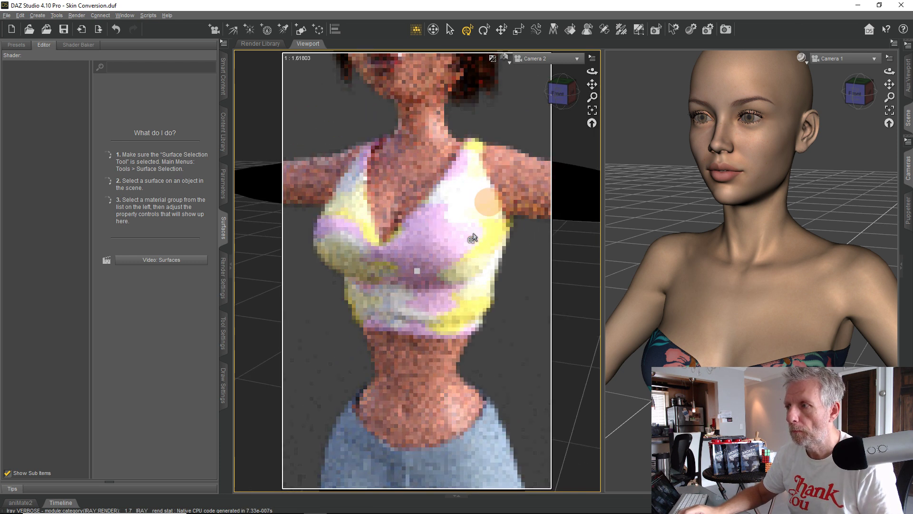
left_click(570, 30)
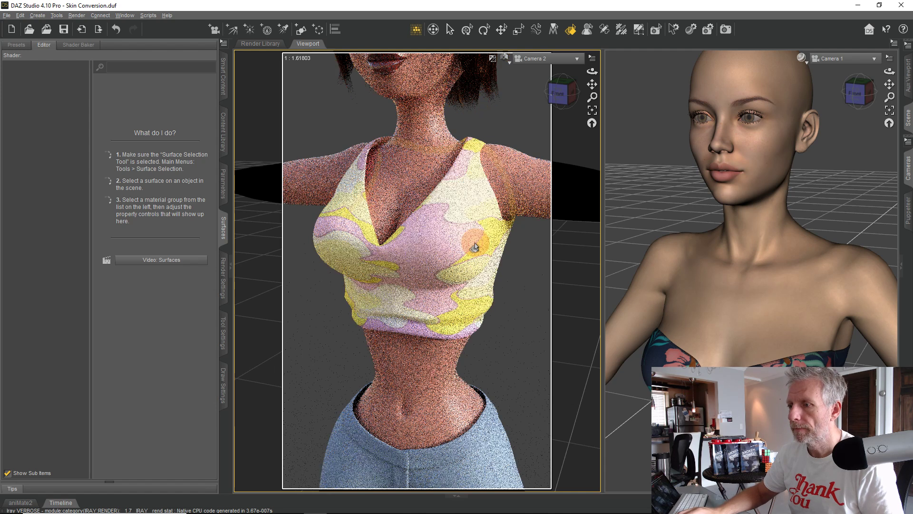
left_click(474, 247)
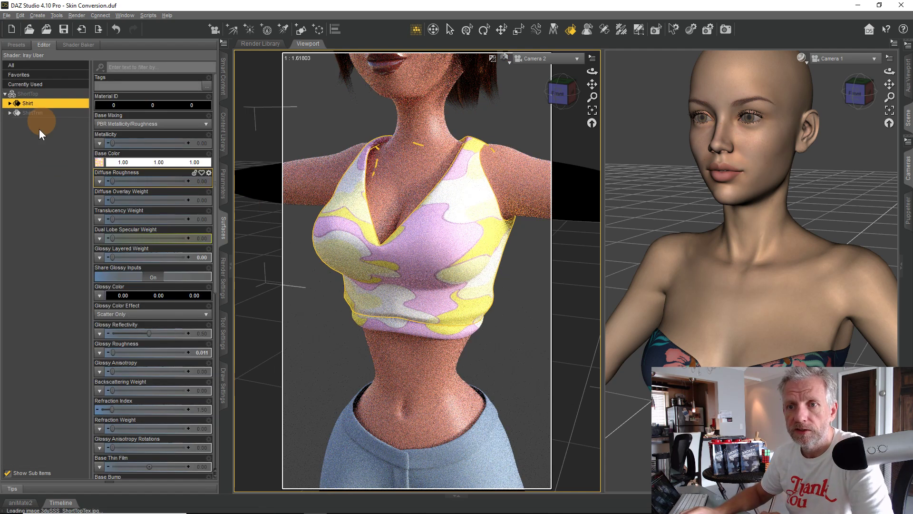
Compare the short top's Shirt and ShirtTrim surfaces and check the trim's Base Color texture.
left_click(52, 103)
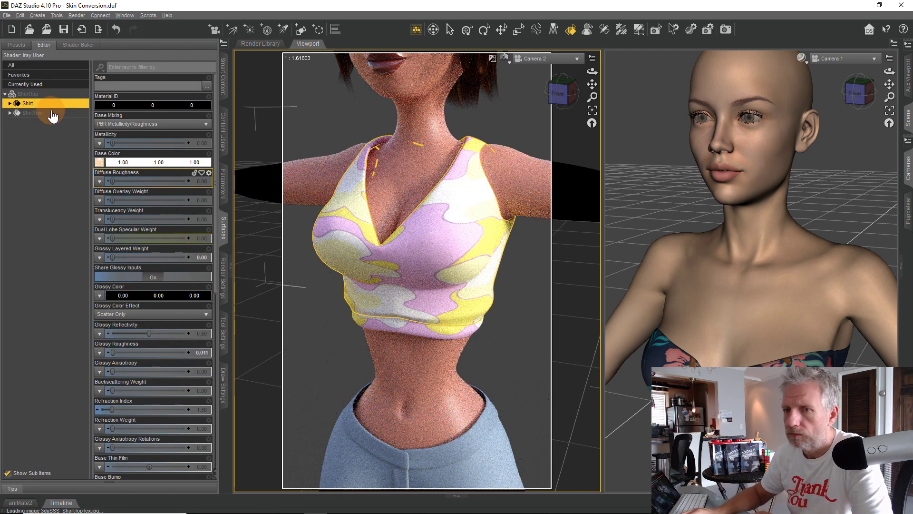
left_click(42, 115)
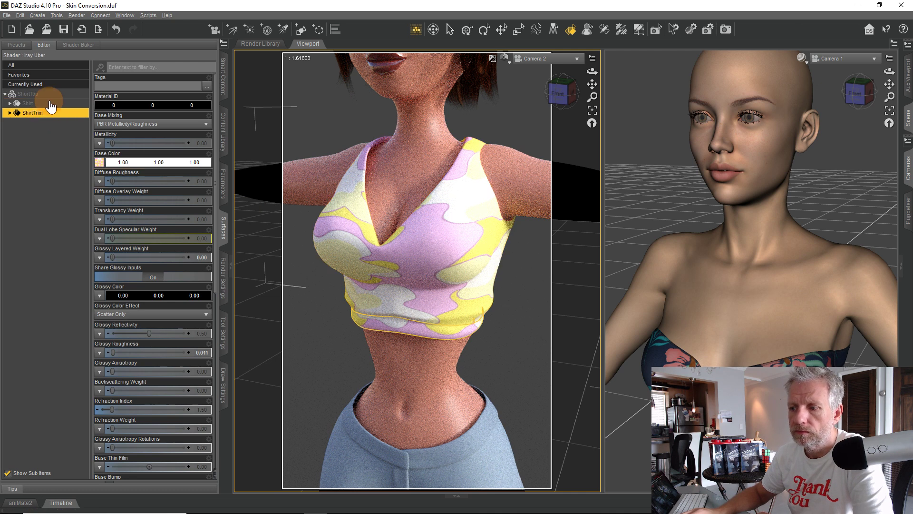
left_click(50, 103)
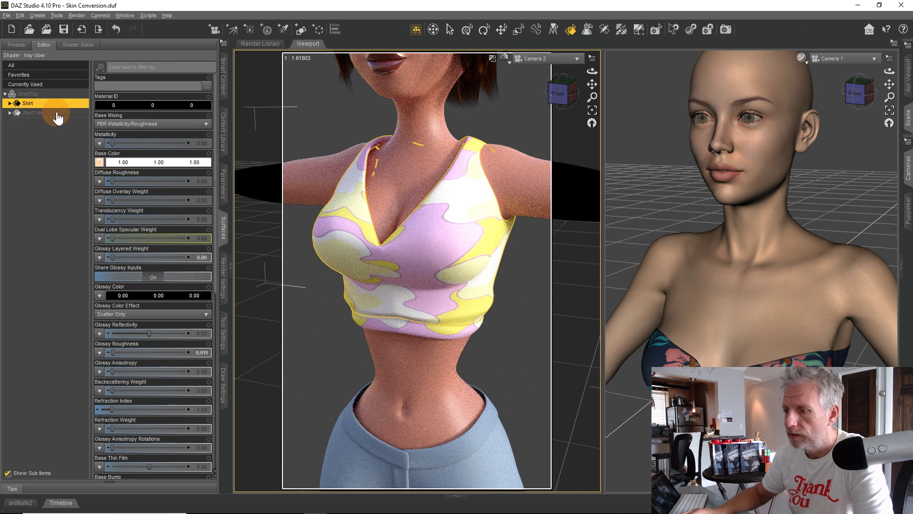
left_click(57, 113)
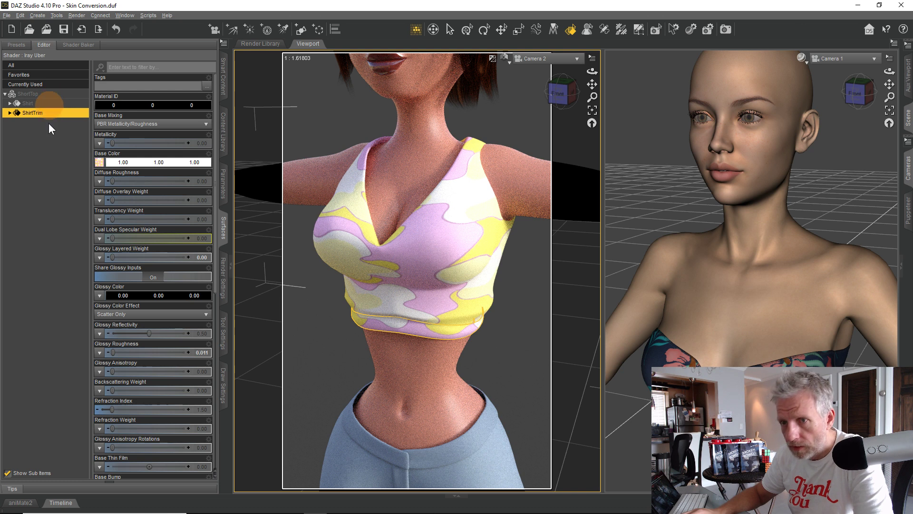
mouse_move(98, 164)
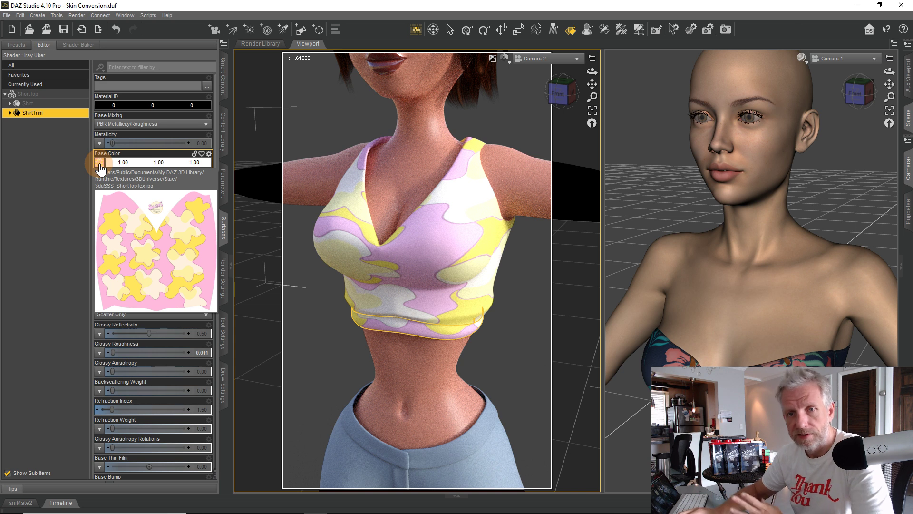
Review the Shirt surface's Geometry and Base settings, including its Base Color texture and the available maps.
left_click(17, 130)
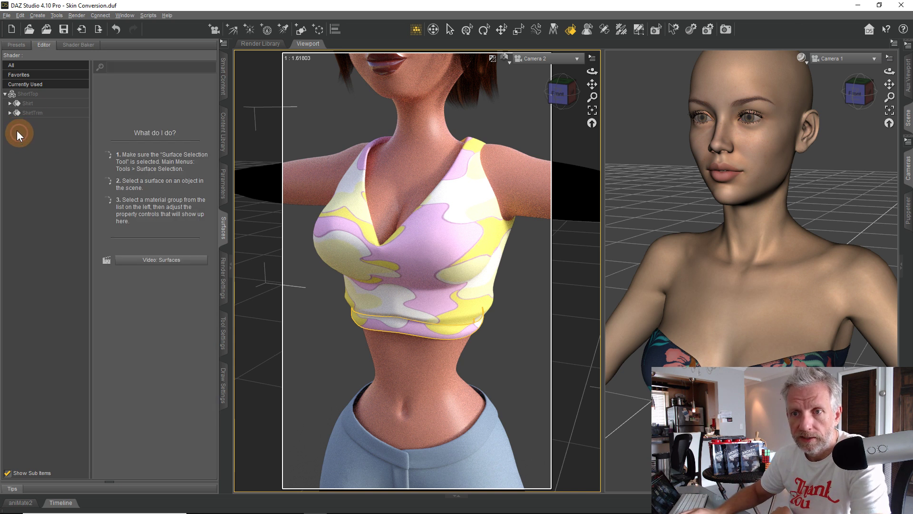
left_click(10, 103)
left_click(42, 169)
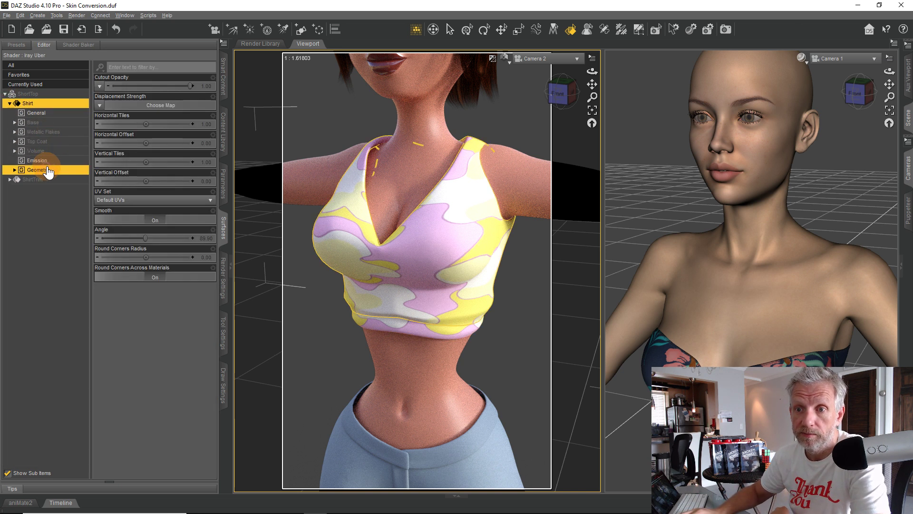
left_click(38, 123)
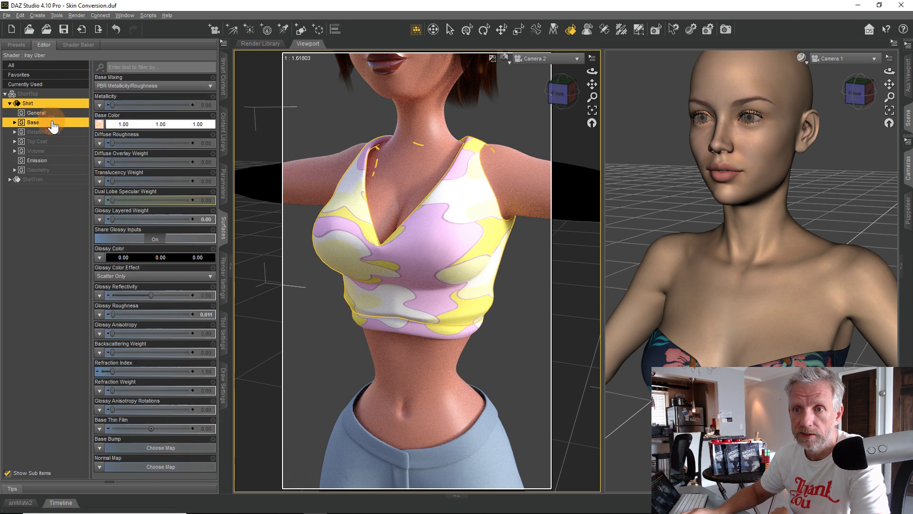
mouse_move(101, 129)
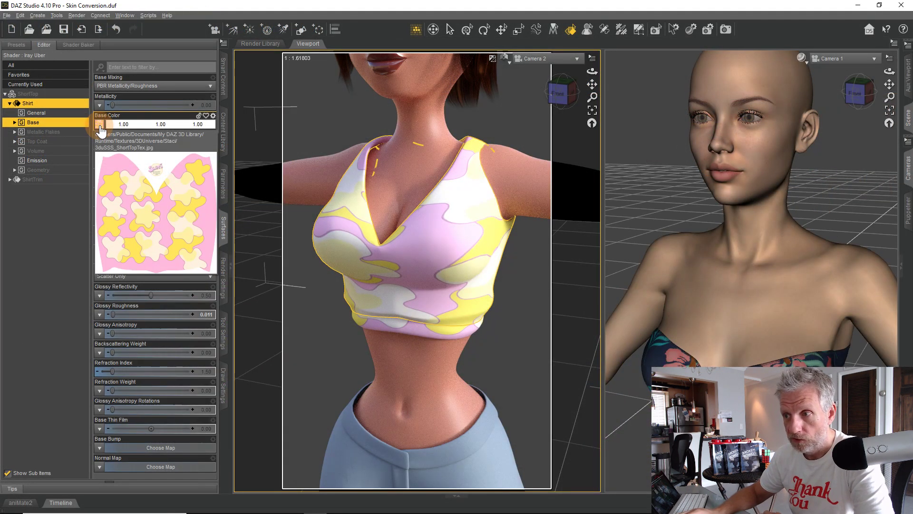
left_click(100, 125)
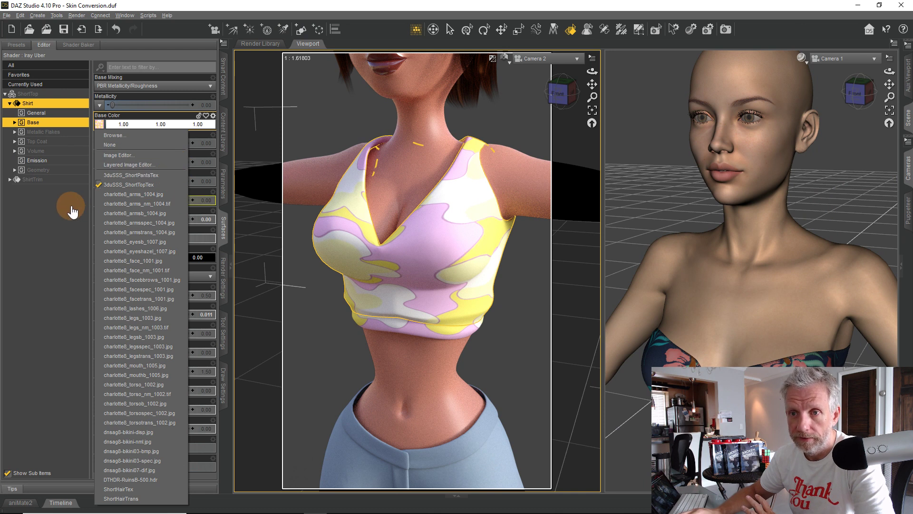
Browse the Iray shader presets for the short top's Shirt surface, checking the Leather, Liquids, Marble and Pattern categories and the full Iray list.
left_click(59, 104)
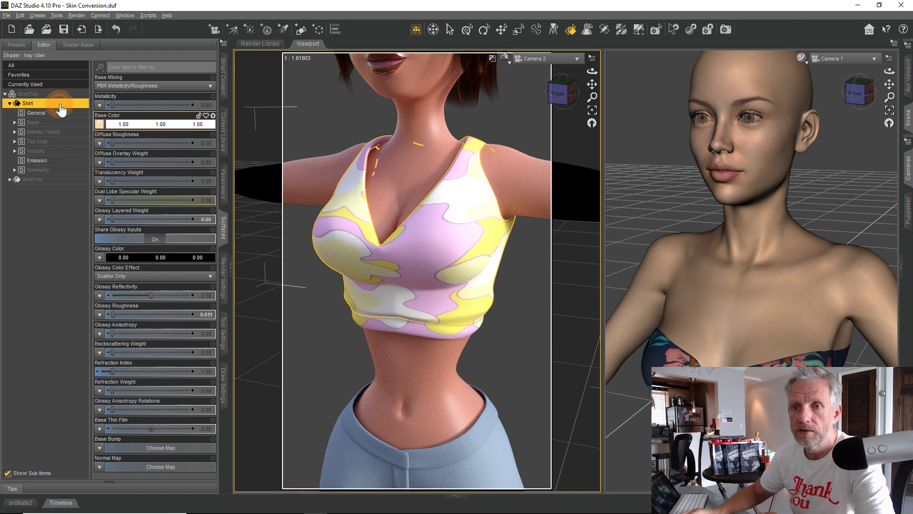
left_click(21, 49)
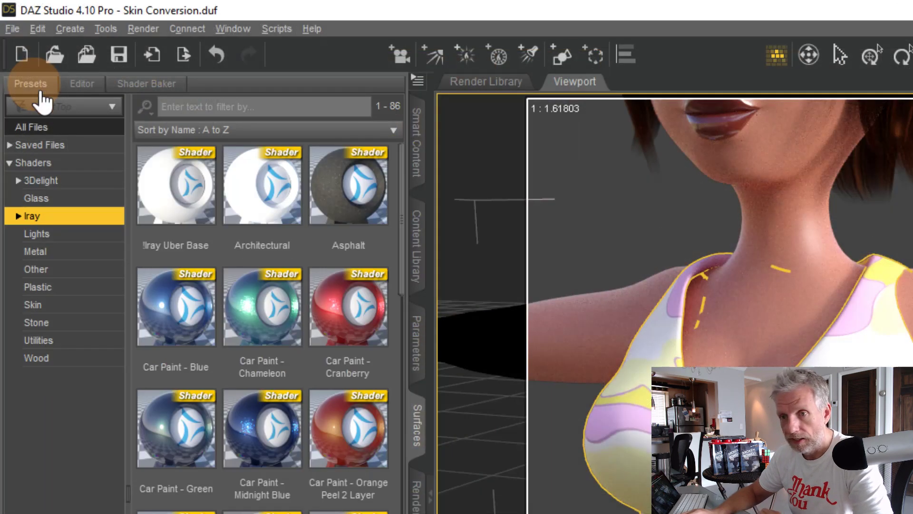
left_click(18, 216)
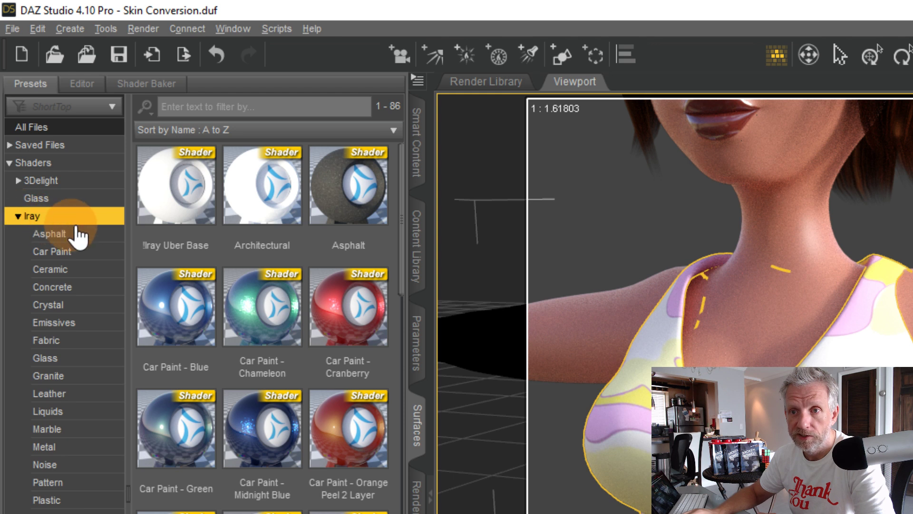
left_click(91, 395)
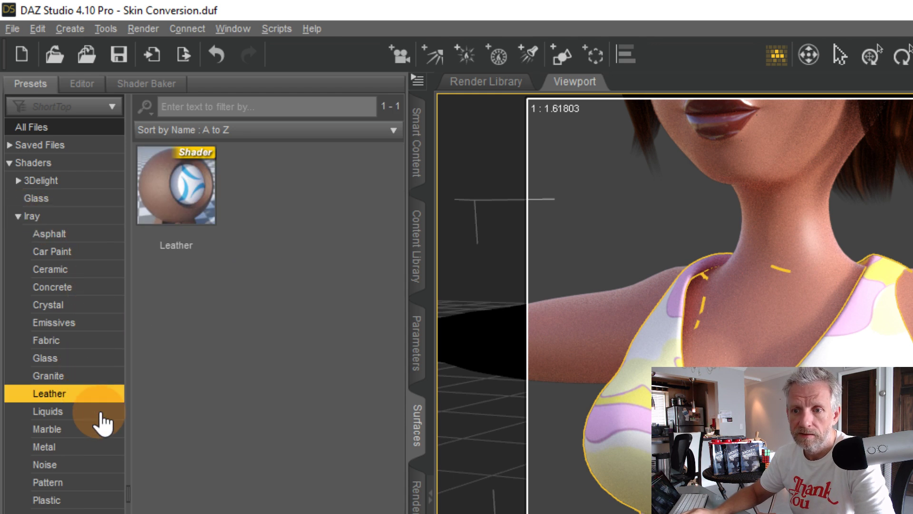
left_click(100, 412)
left_click(104, 430)
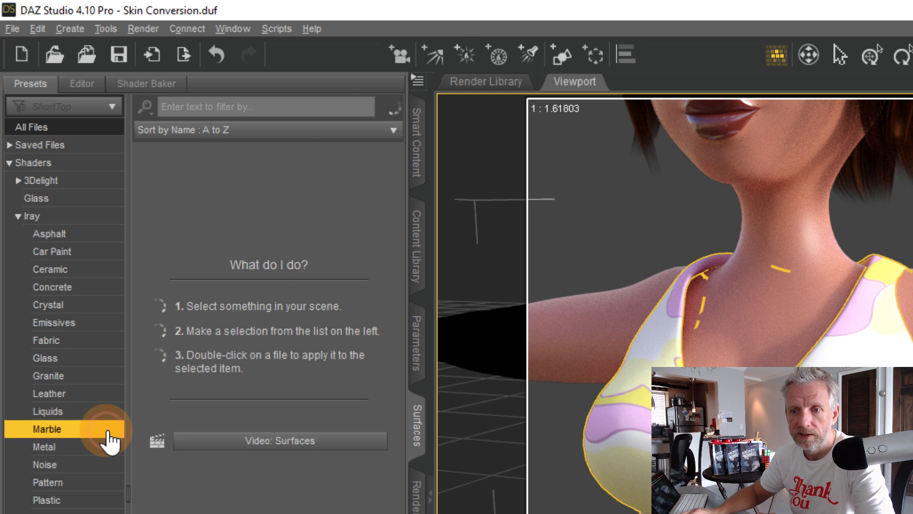
left_click(96, 486)
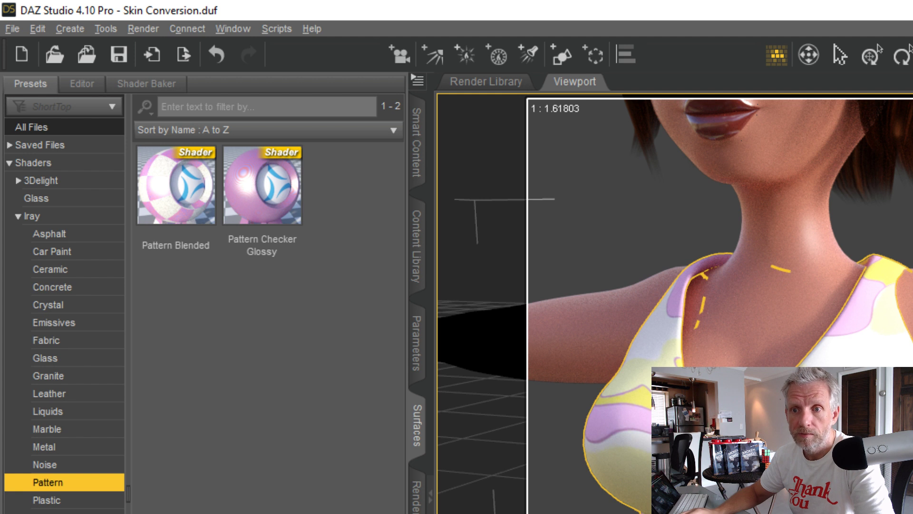
left_click(98, 327)
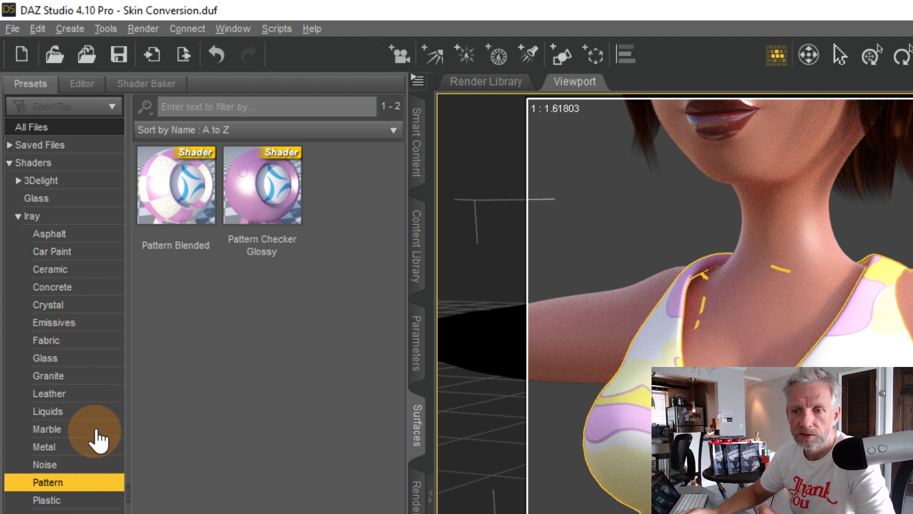
left_click(85, 216)
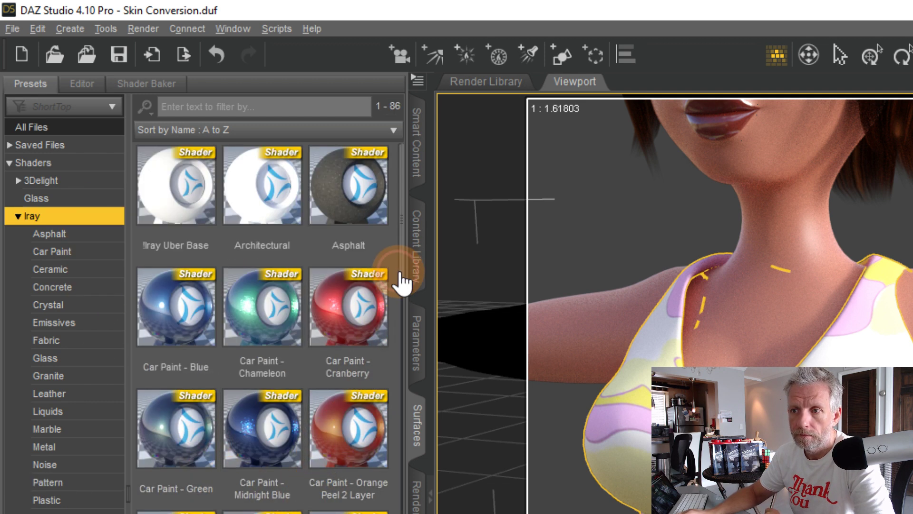
scroll(401, 295, "down", 5)
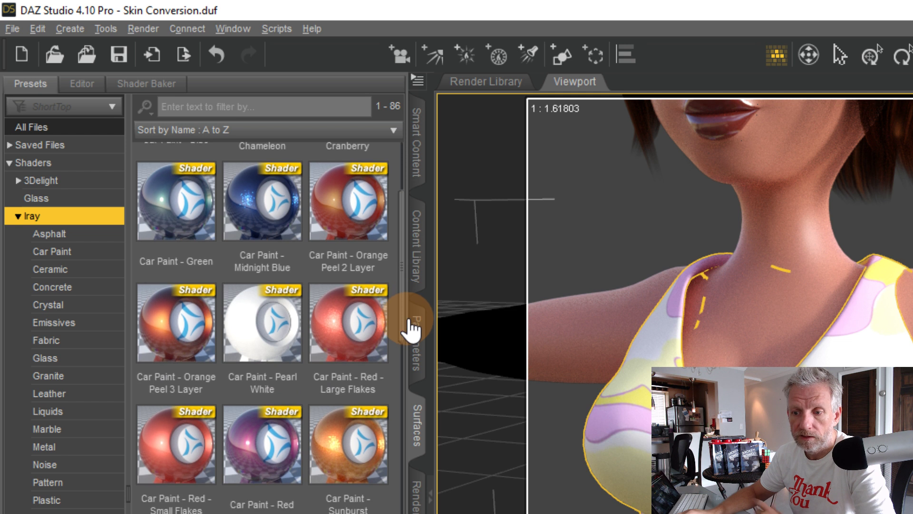
scroll(408, 328, "down", 5)
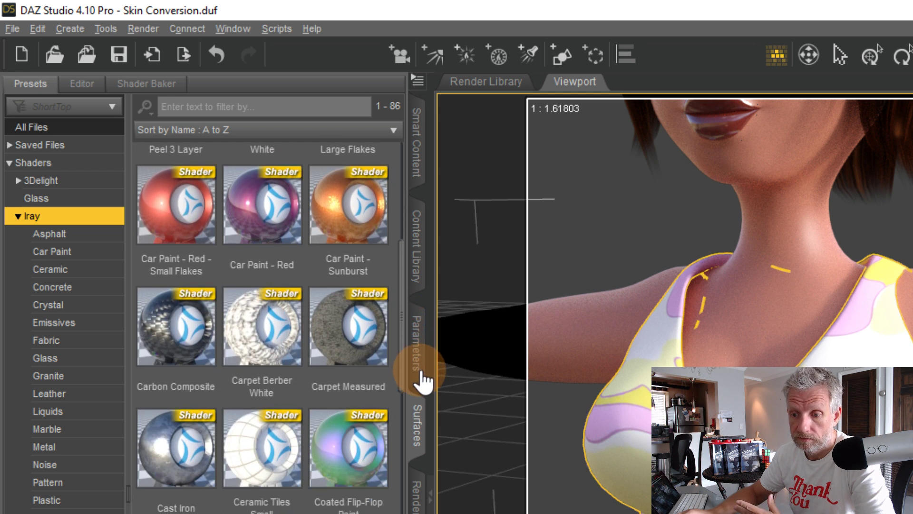
scroll(428, 401, "down", 3)
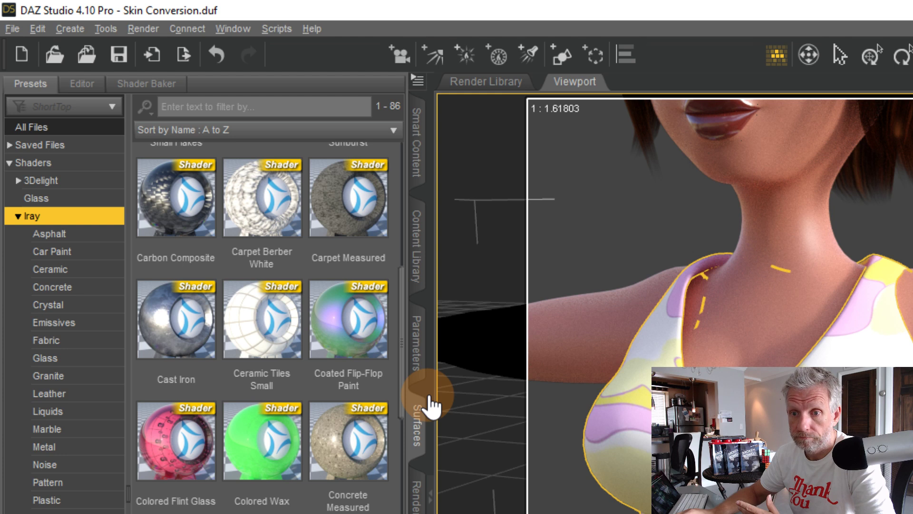
Apply the Fabric - Silk - Blue shader from the Iray Fabric presets to the Shirt surface.
left_click(57, 341)
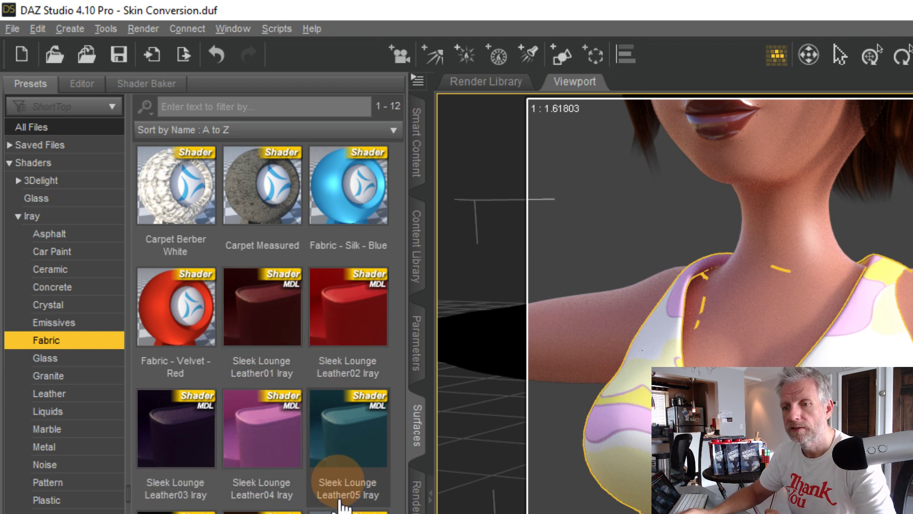
left_click(254, 339)
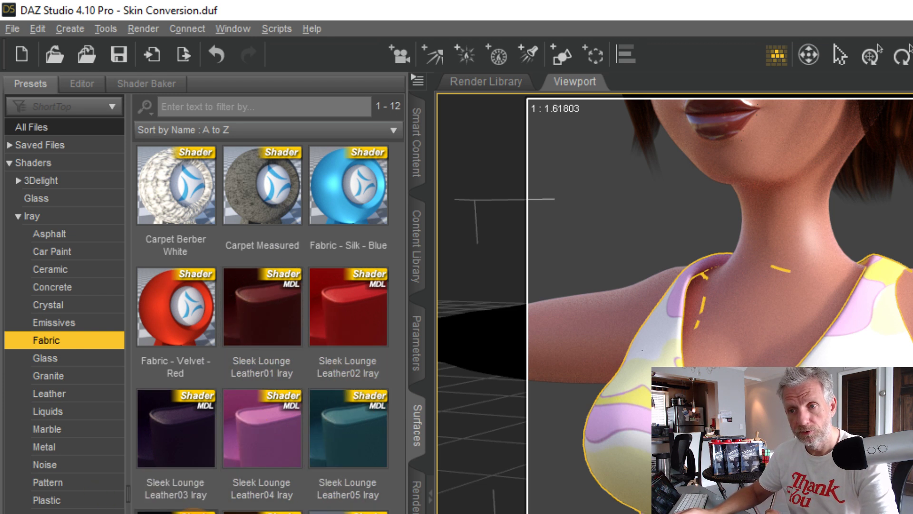
left_click(346, 469)
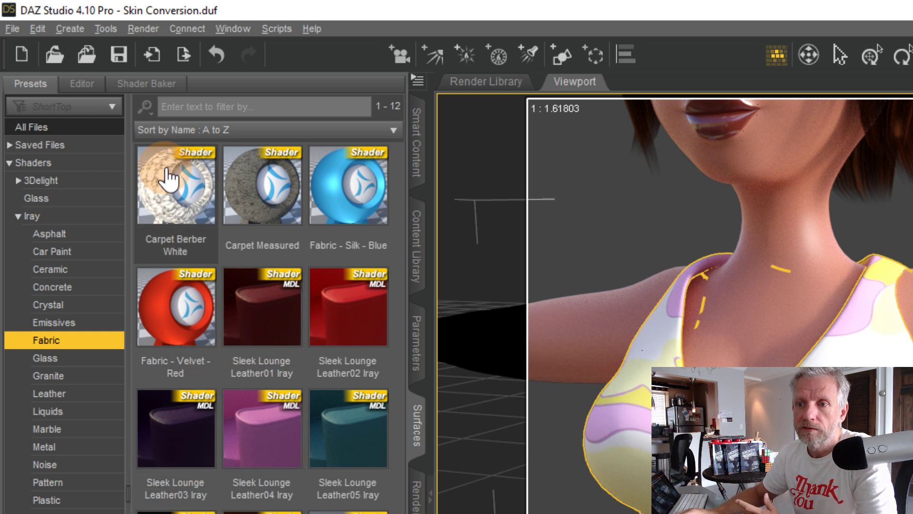
mouse_move(349, 191)
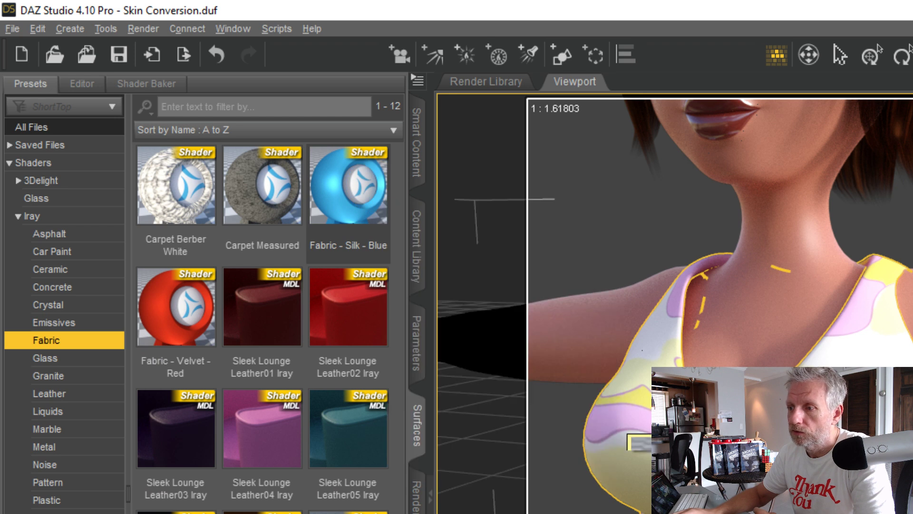
double_click(347, 204)
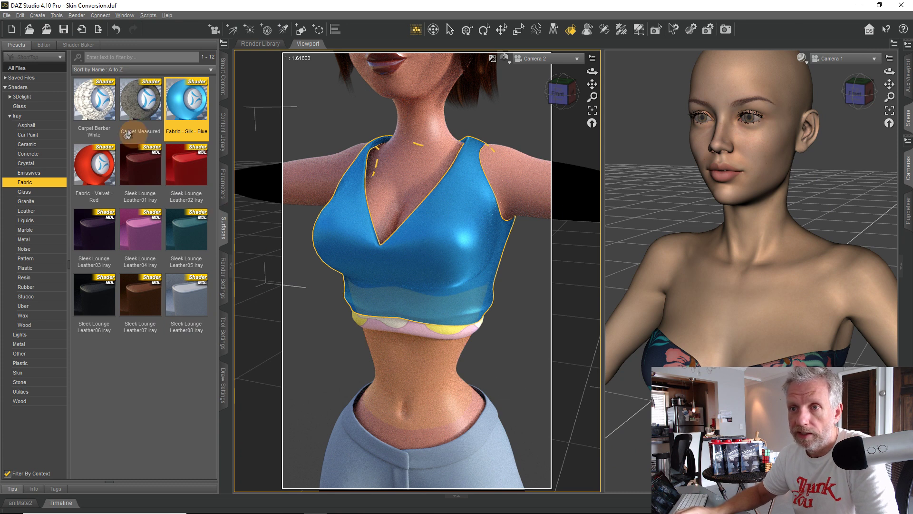
Assign the 3duSSS_ShortTopTex texture to the Shirt surface's Base Color.
left_click(44, 47)
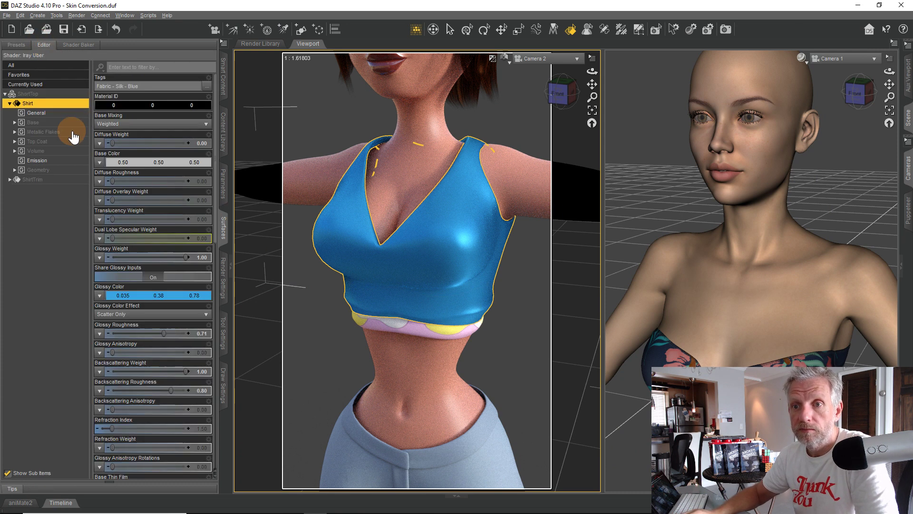
left_click(139, 299)
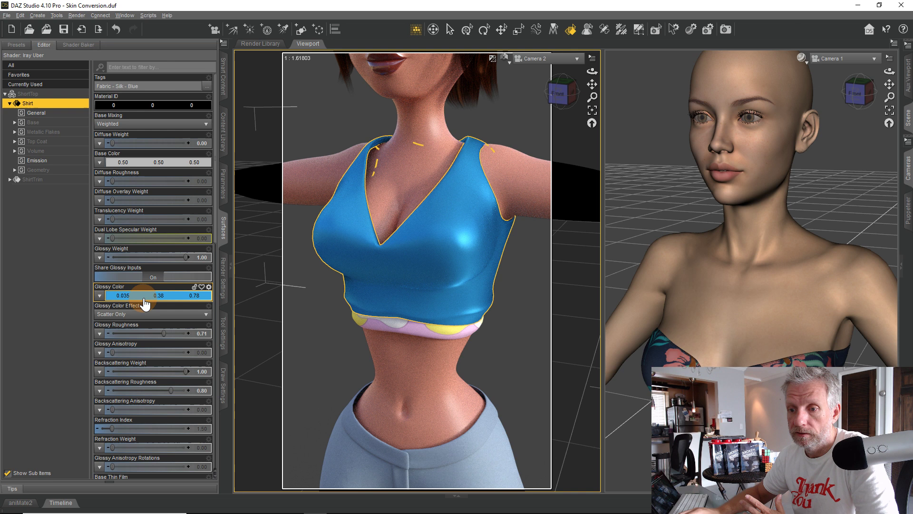
left_click(68, 122)
left_click(15, 122)
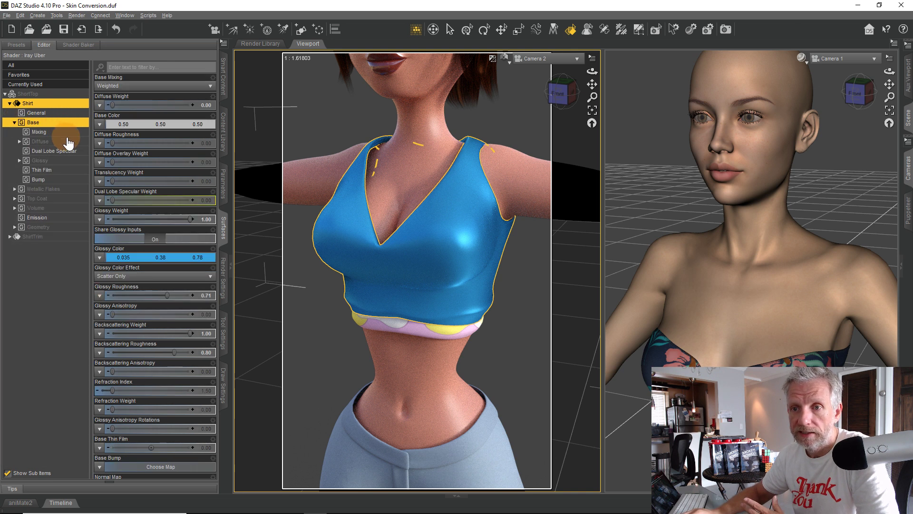
left_click(125, 127)
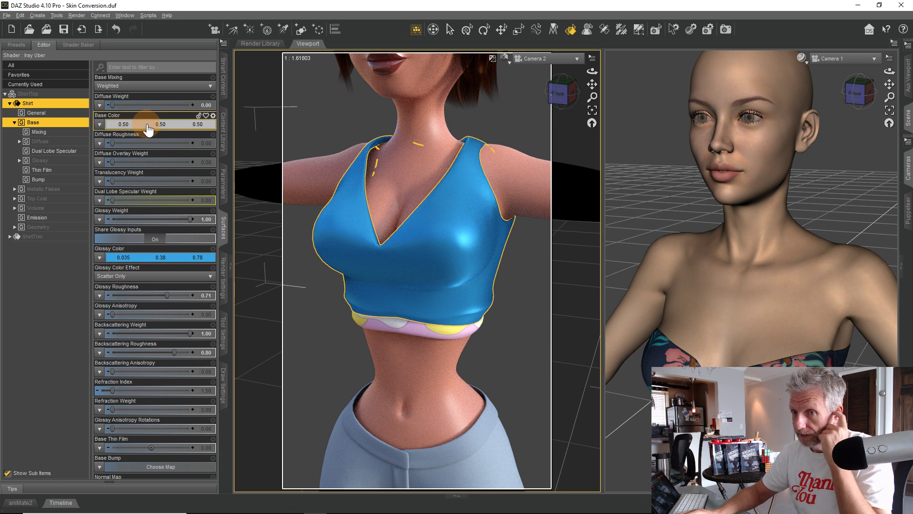
left_click(94, 126)
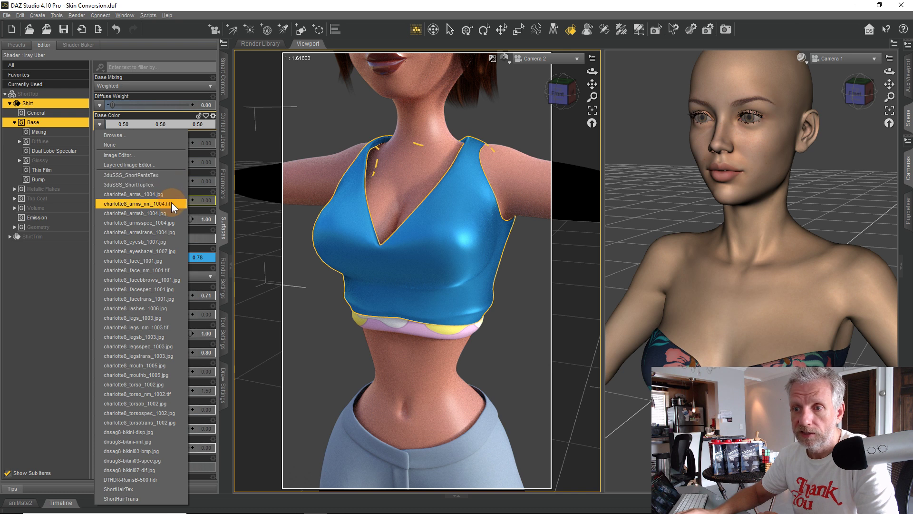
left_click(158, 184)
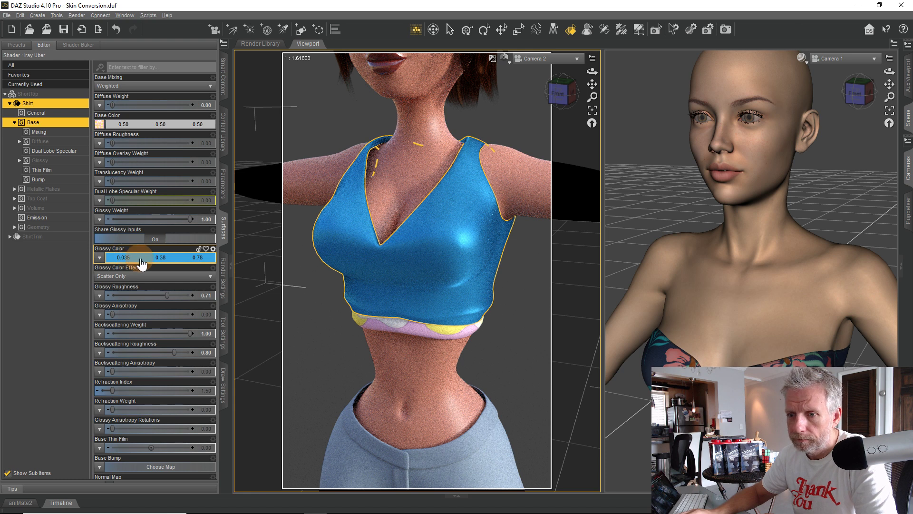
Review the Shirt's Diffuse group and reduce its Glossy Weight to 0.18.
left_click(65, 141)
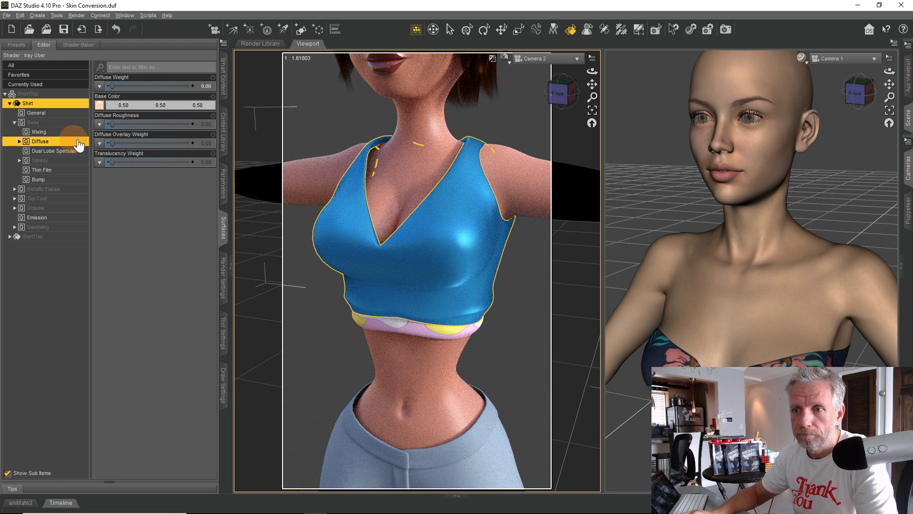
left_click(71, 161)
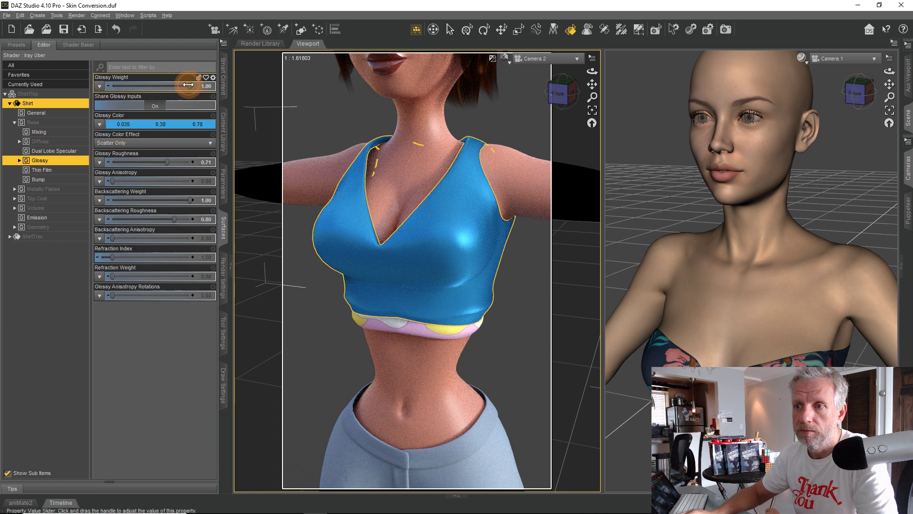
left_click_drag(188, 84, 137, 85)
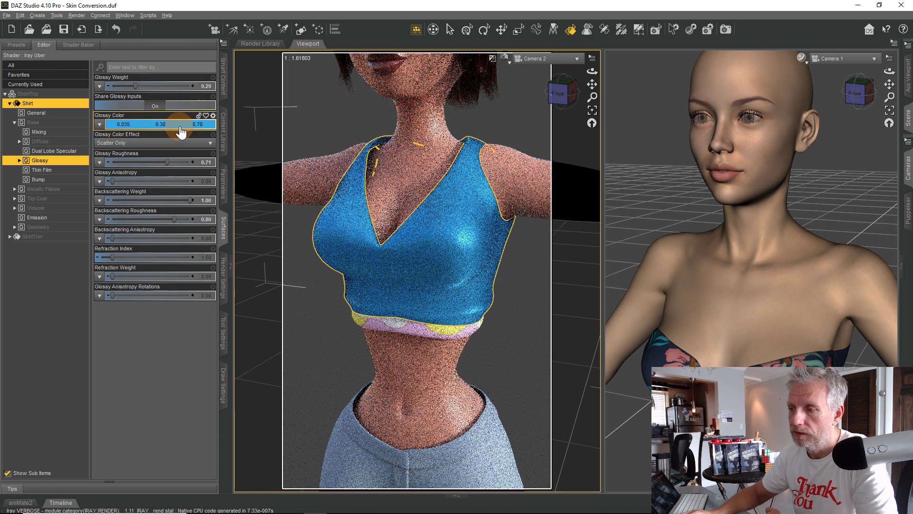
left_click_drag(135, 85, 127, 86)
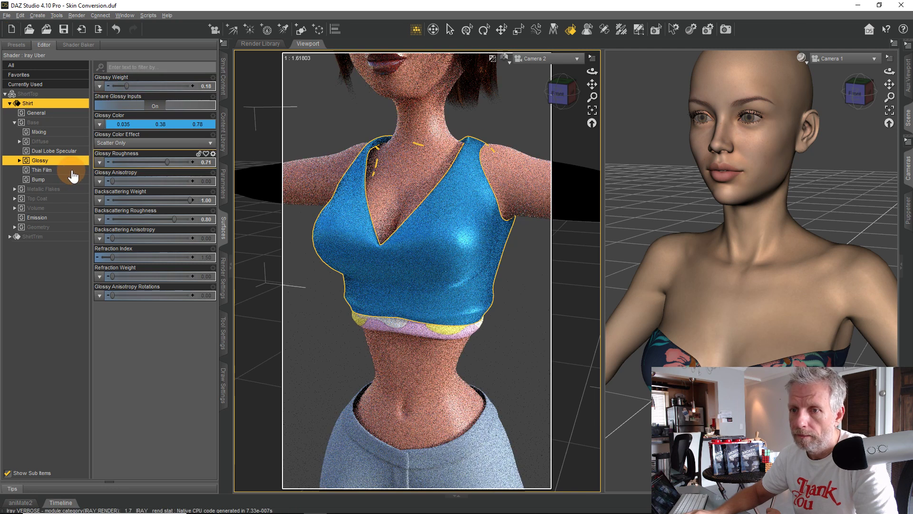
Set the Shirt's Top Coat Color Effect to Scatter & Transmit Intensity and reduce the Top Coat Weight to 0.
left_click(72, 171)
left_click(78, 191)
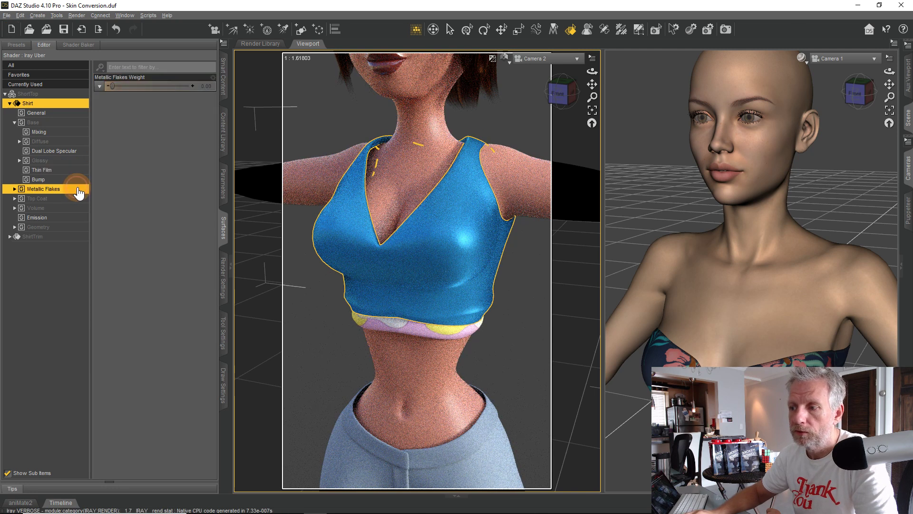
left_click(79, 199)
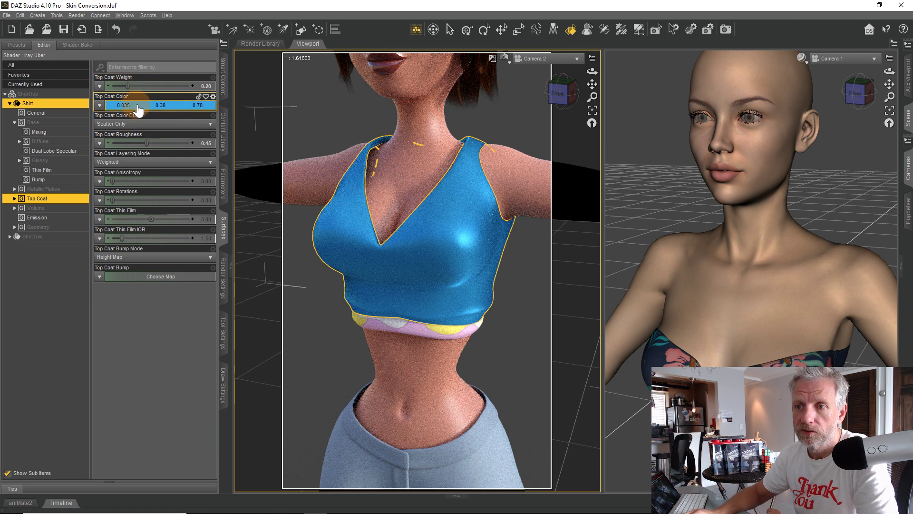
left_click(142, 122)
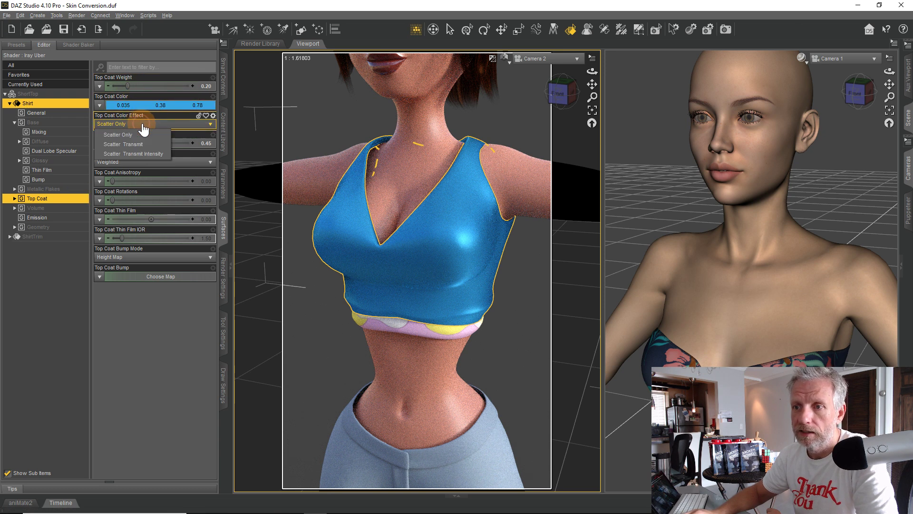
left_click(143, 153)
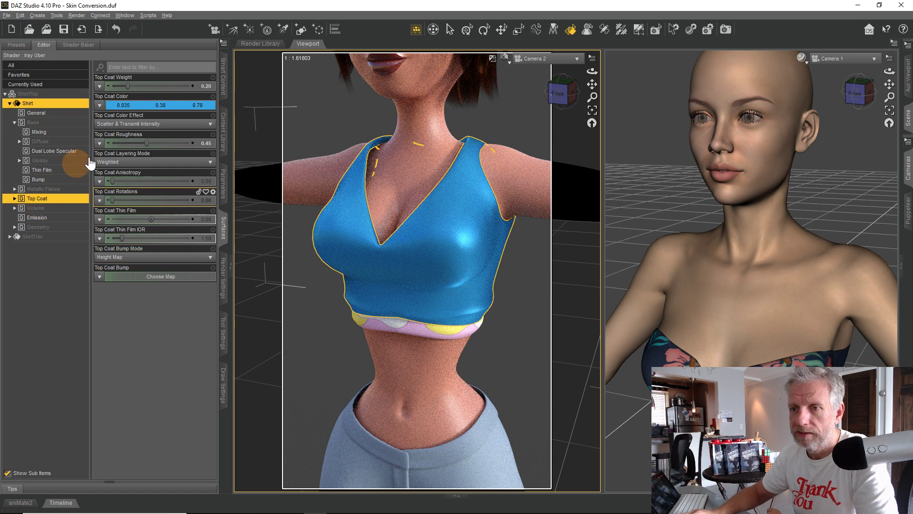
left_click_drag(125, 86, 81, 80)
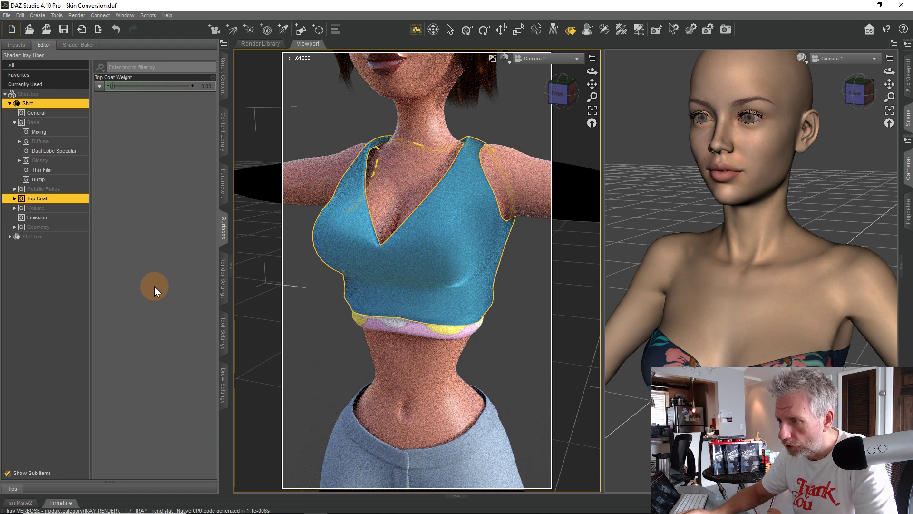
Test the Shirt's glossy shading with Share Glossy Inputs turned off, and turn it back on.
left_click(75, 152)
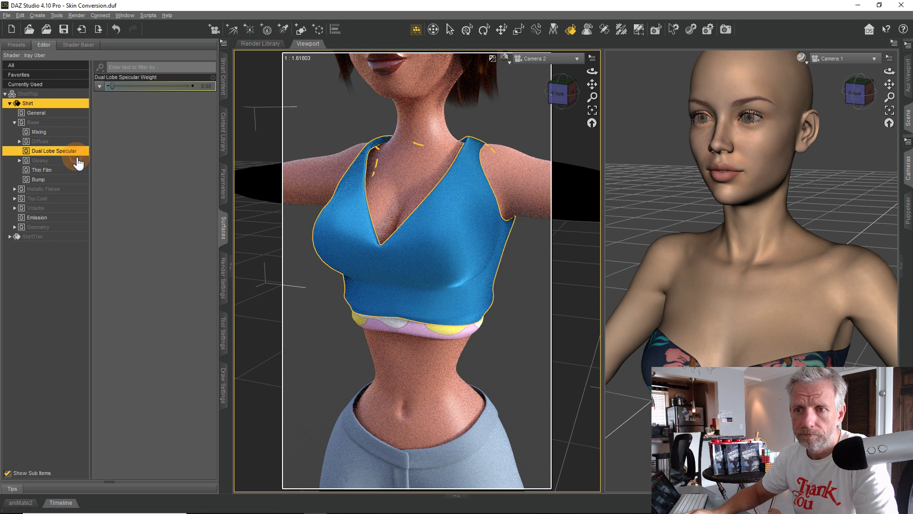
left_click(77, 160)
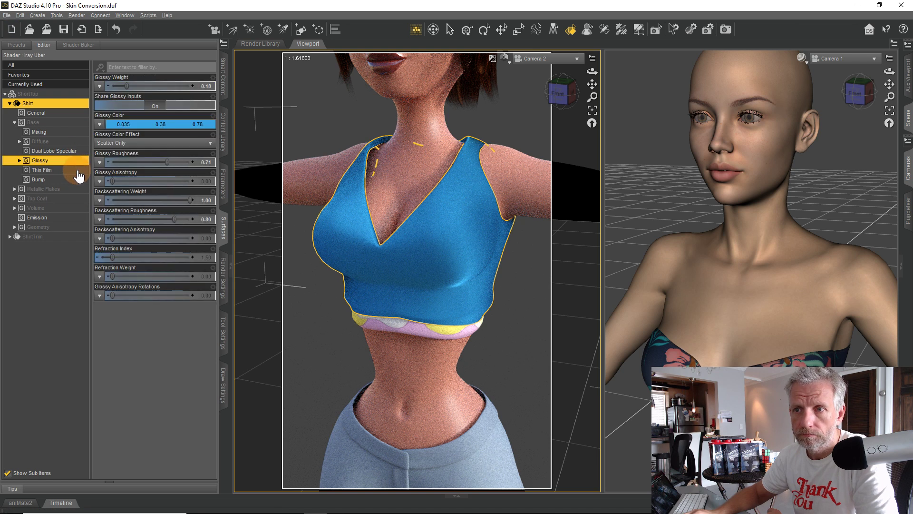
left_click(152, 106)
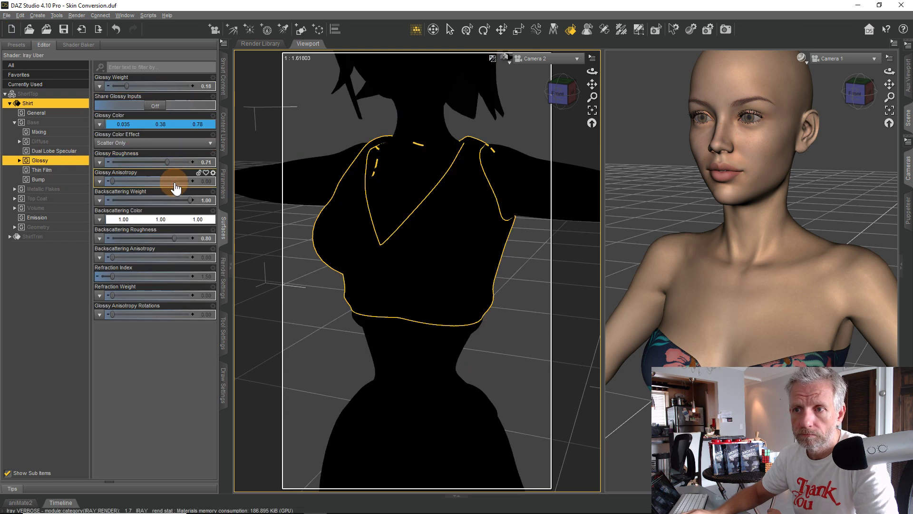
left_click(156, 105)
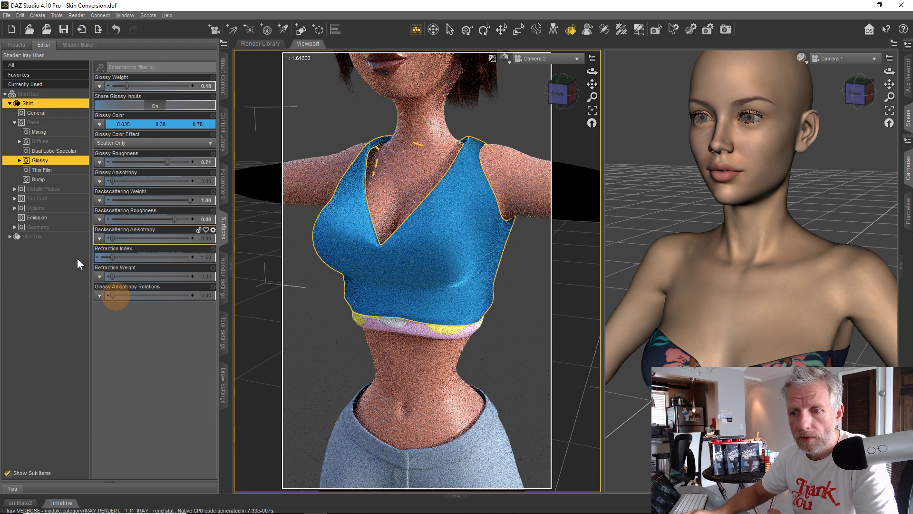
Look through the Shirt's Thin Film, Bump, Mixing and Diffuse settings.
left_click(53, 170)
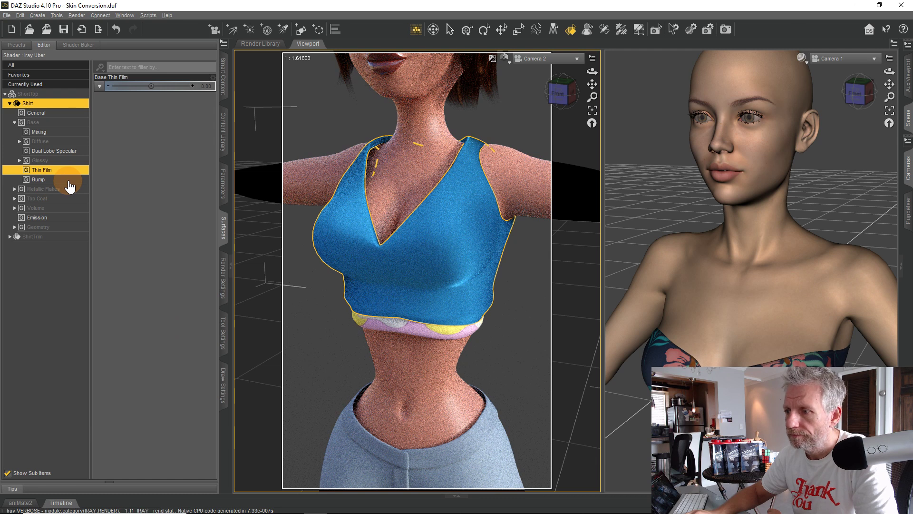
left_click(69, 180)
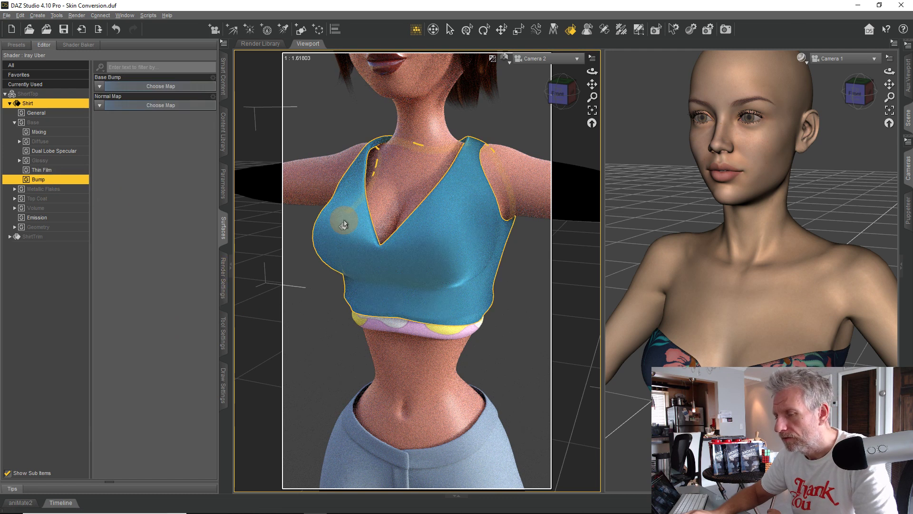
left_click(47, 133)
left_click(72, 142)
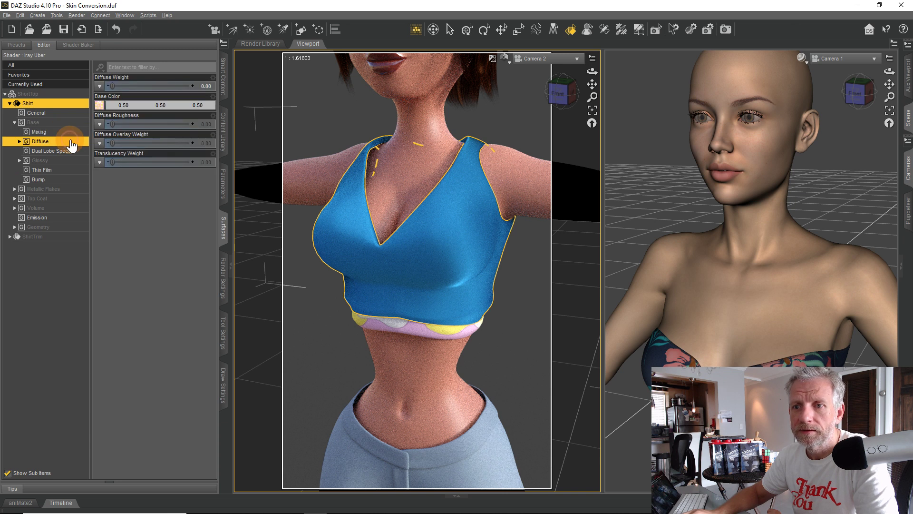
Try PBR Metallicity/Roughness and PBR Specular/Glossiness as the Shirt's Base Mixing, ending on PBR Metallicity/Roughness.
left_click(71, 132)
left_click(152, 86)
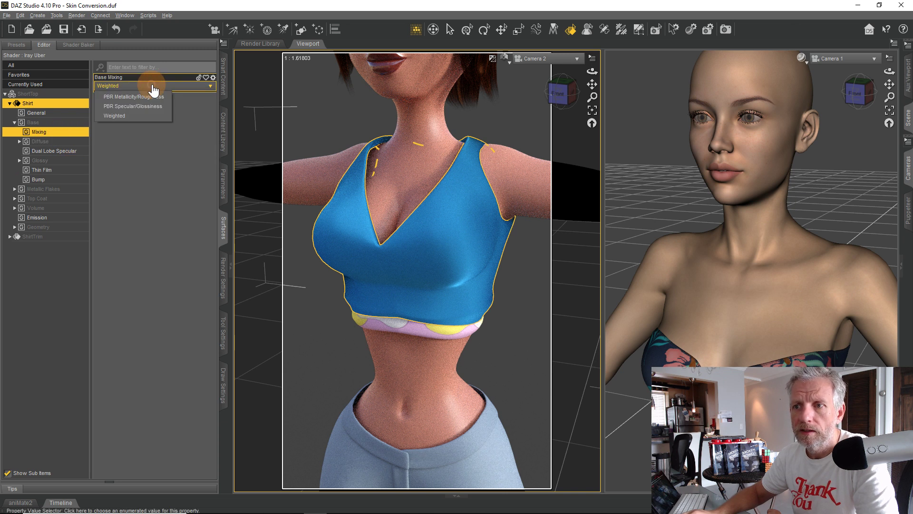
left_click(160, 97)
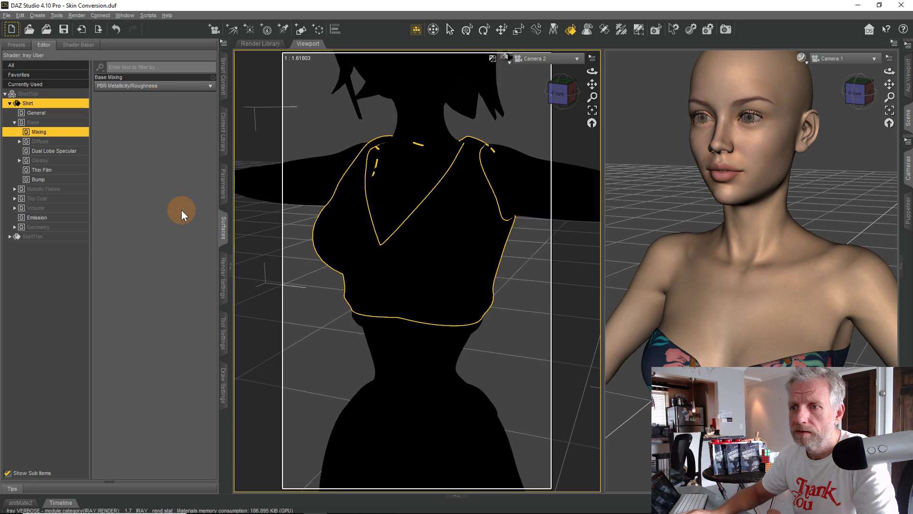
left_click(162, 85)
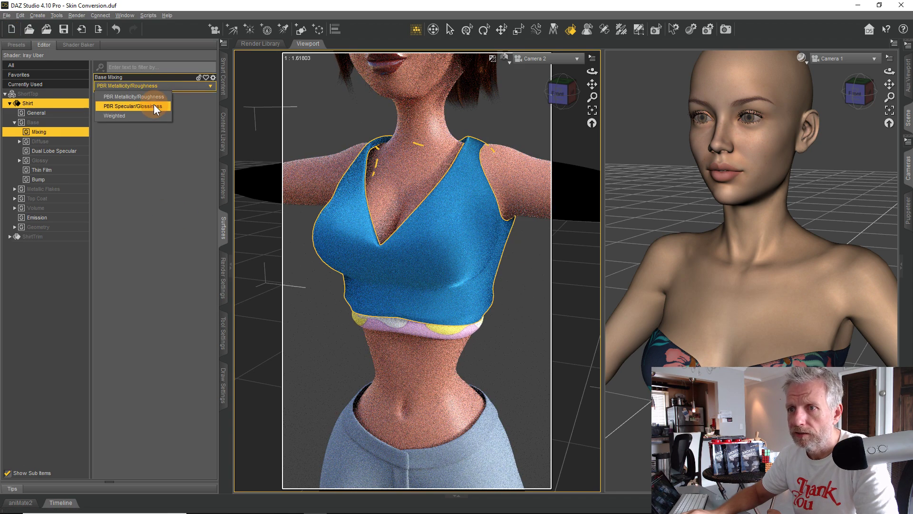
left_click(153, 104)
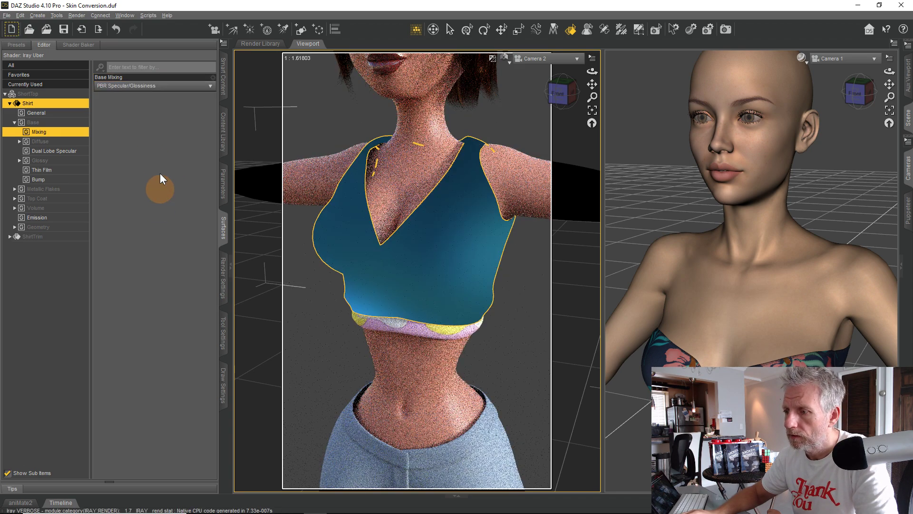
left_click(153, 87)
left_click(146, 96)
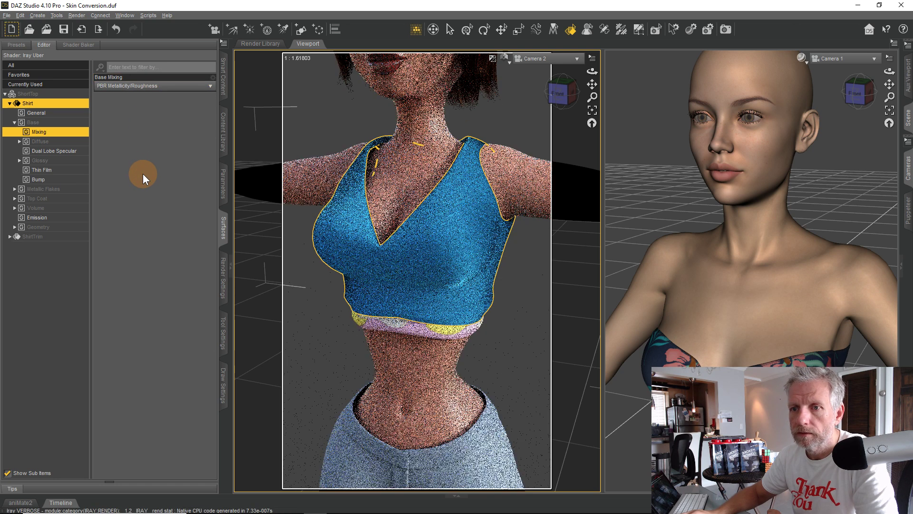
left_click(42, 141)
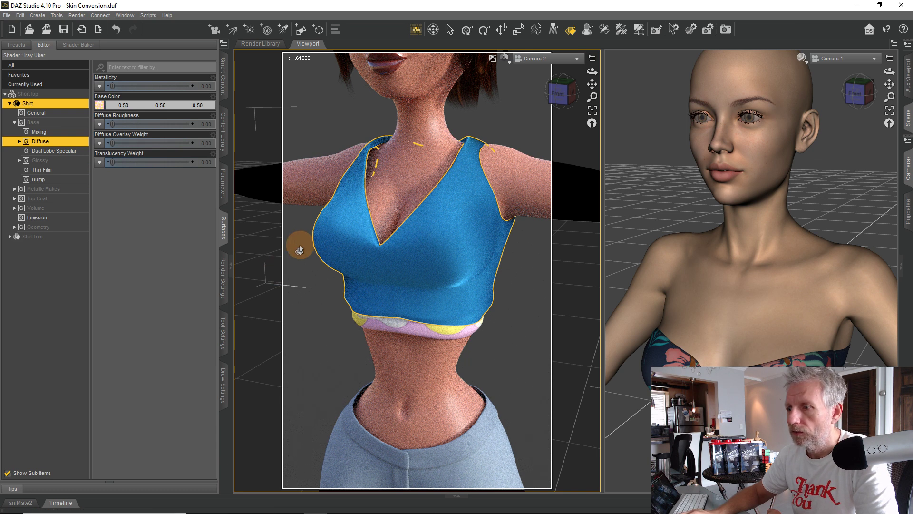
Apply the Fabric - Velvet - Red shader to the Shirt and assign 3duSSS_ShortTopTex to its Base Color.
left_click(16, 45)
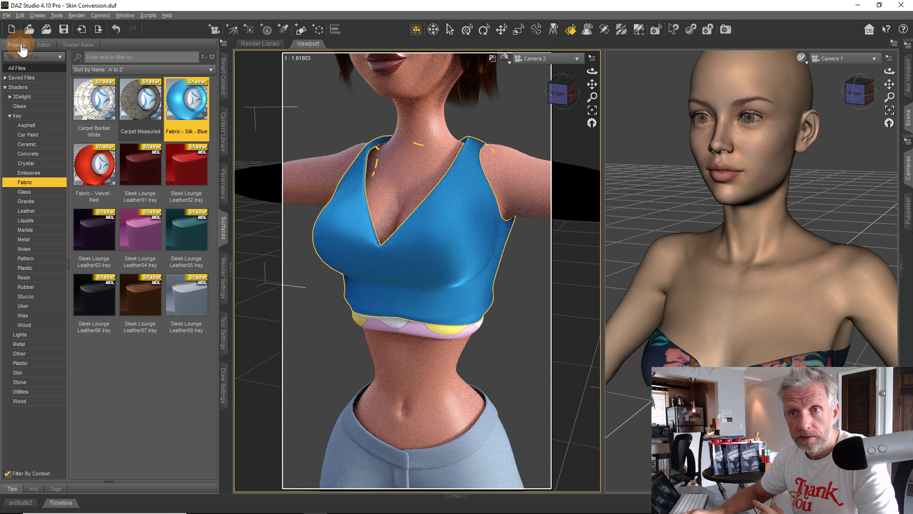
double_click(97, 175)
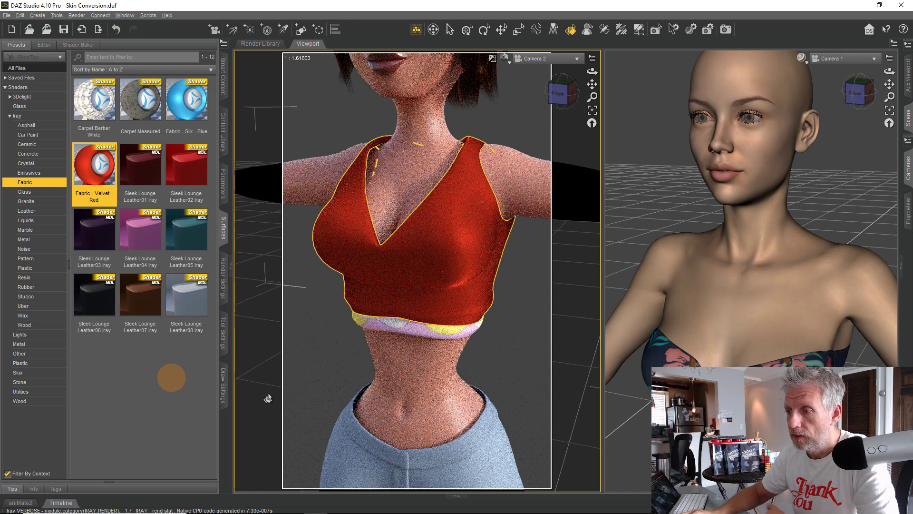
left_click(43, 44)
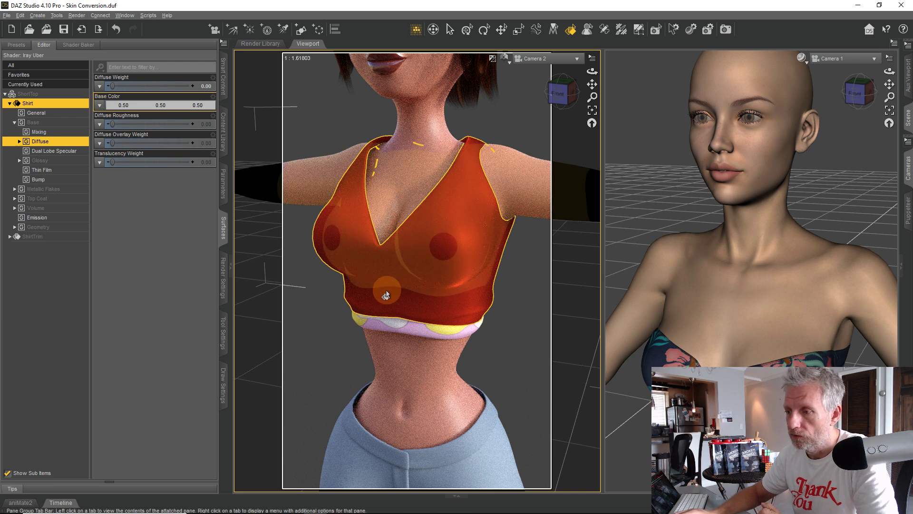
left_click(99, 105)
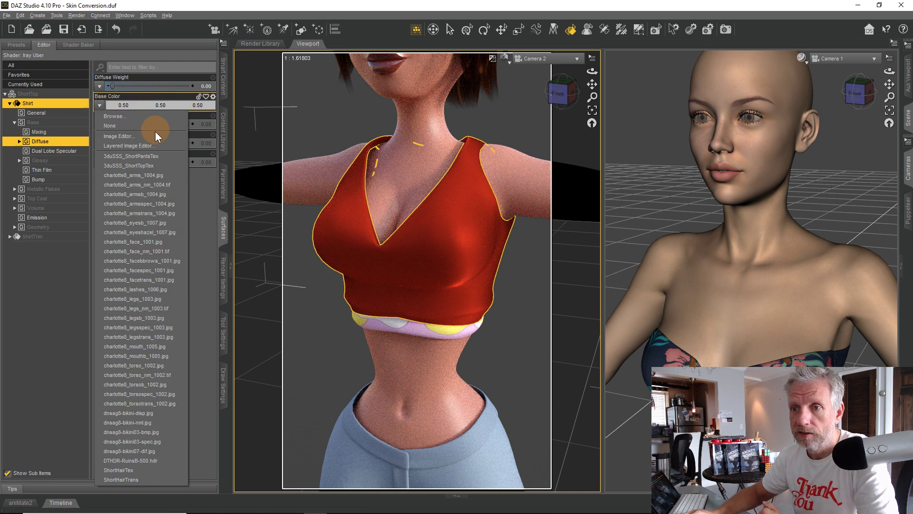
left_click(163, 163)
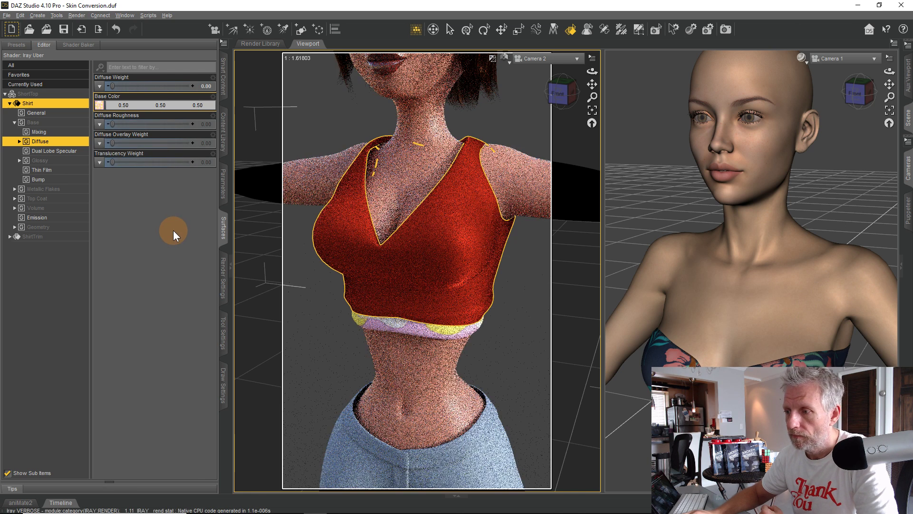
Assign the 3duSSS_ShortTopTex texture to the Shirt's Glossy Color and set the color itself to white.
left_click(73, 133)
left_click(74, 151)
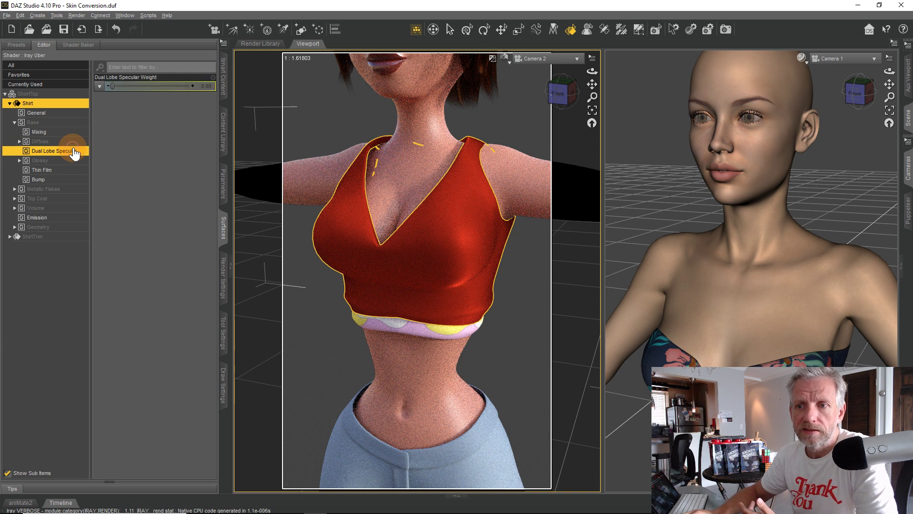
left_click(78, 162)
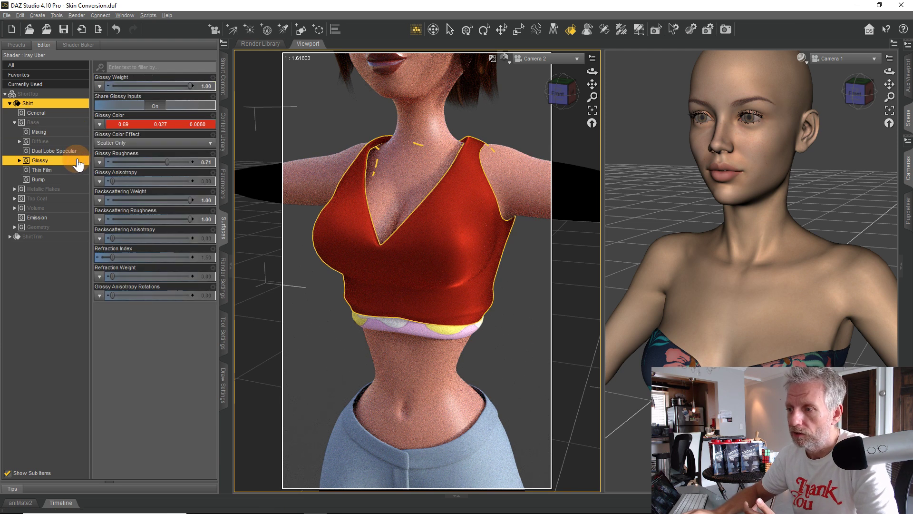
left_click(100, 124)
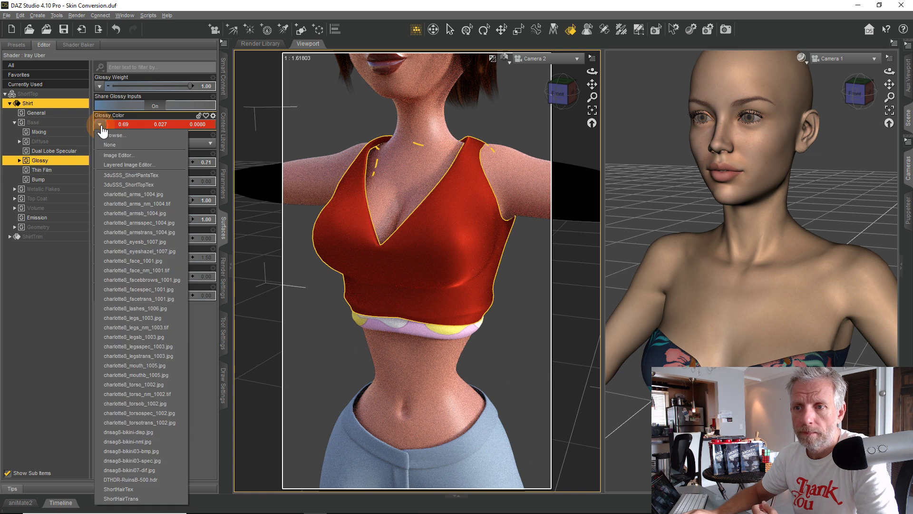
left_click(163, 184)
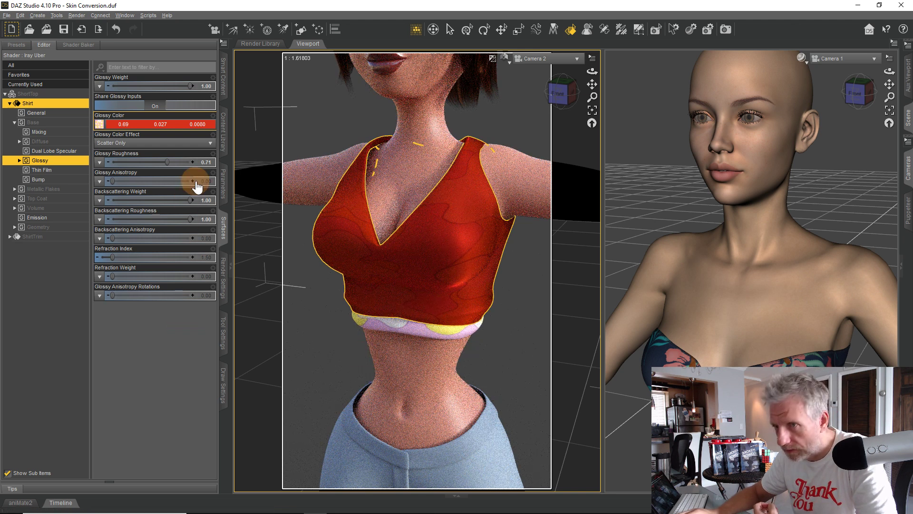
left_click(141, 125)
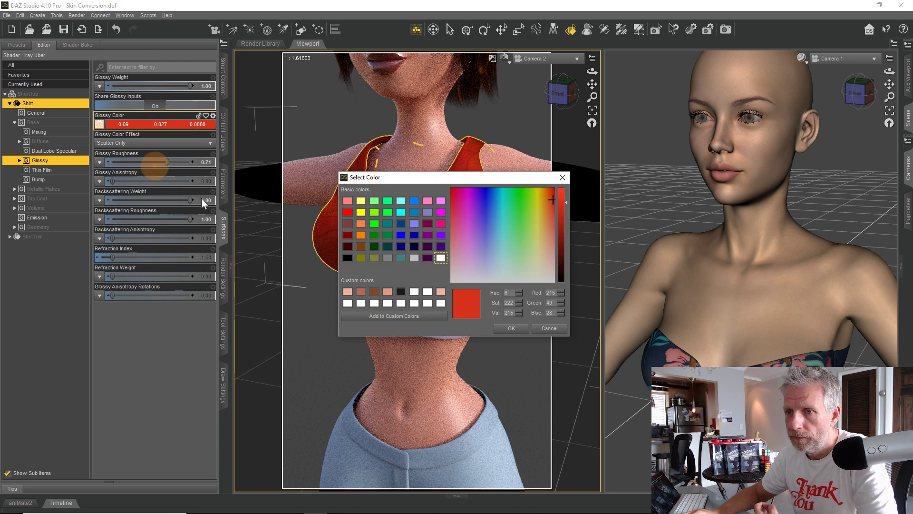
left_click(440, 258)
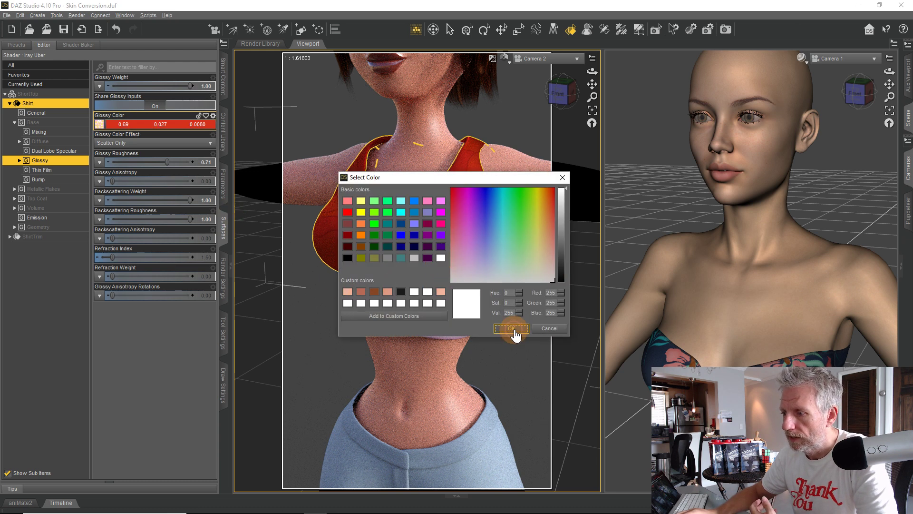
left_click(513, 329)
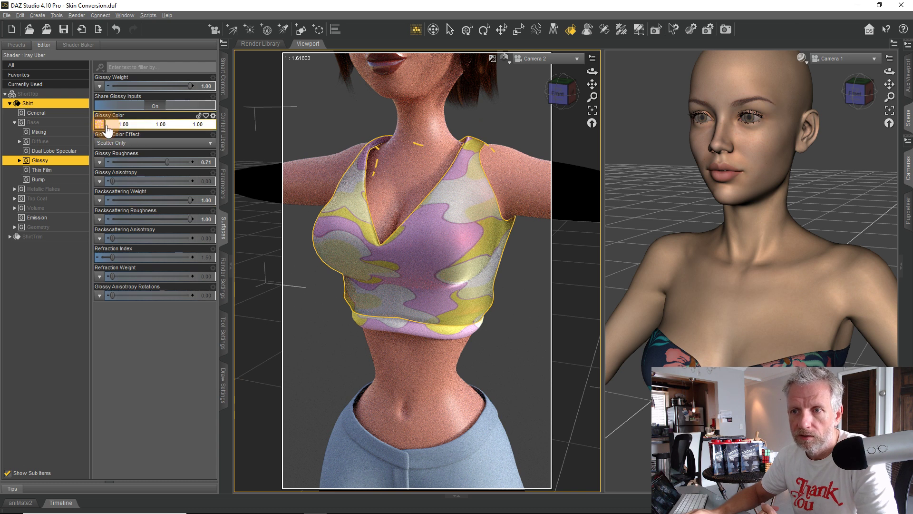
Compare the material settings of the ShirtTrim and Shirt surfaces.
mouse_move(106, 129)
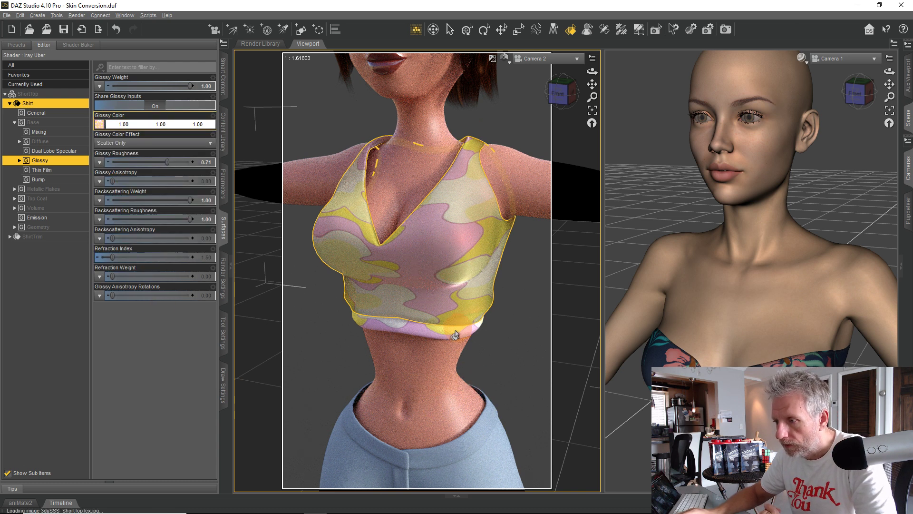
left_click(426, 336)
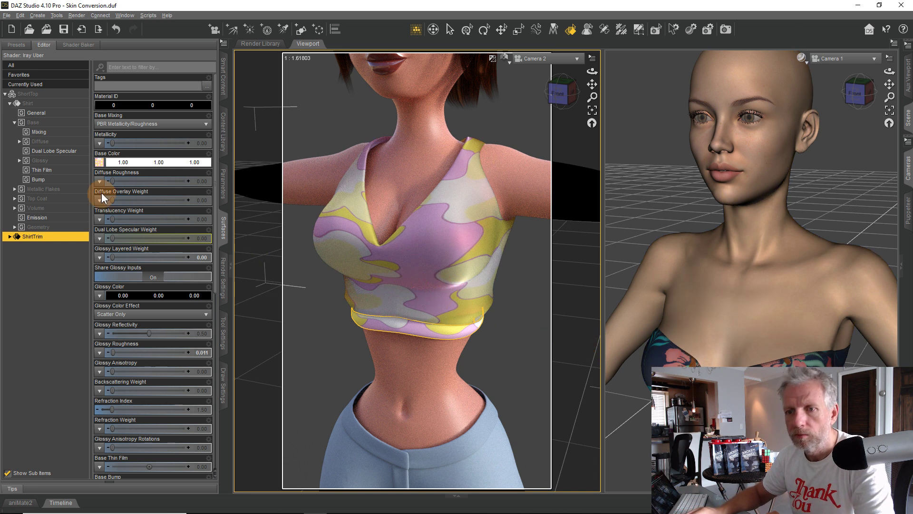
left_click(389, 262)
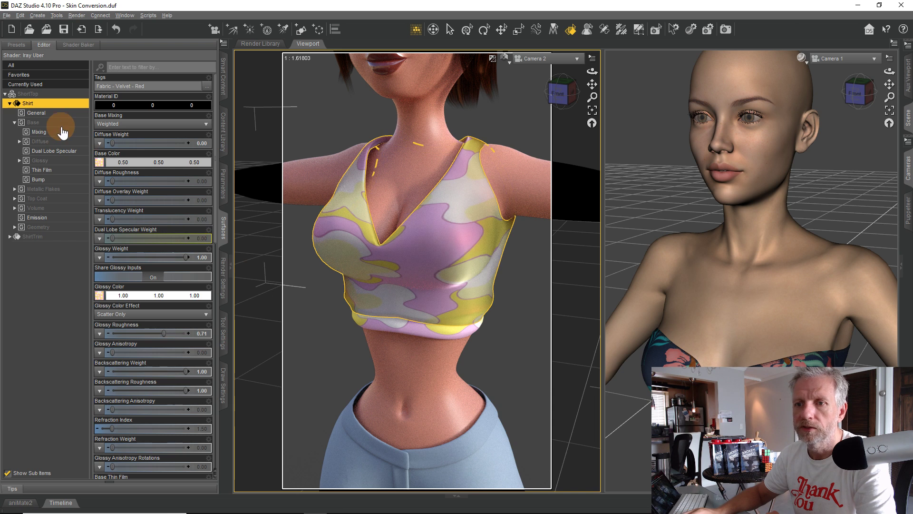
Check the Shirt's remaining shader groups for leftover red color and set the Top Coat Color to white.
left_click(63, 132)
left_click(70, 142)
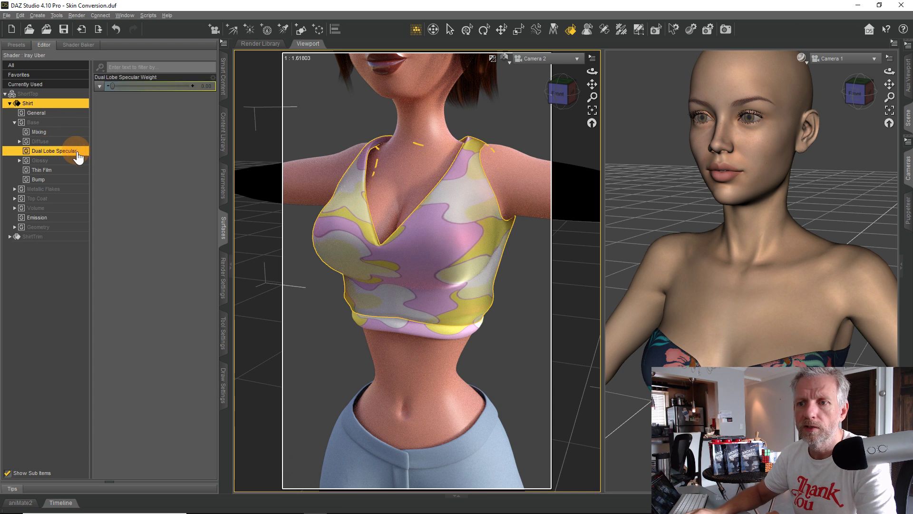
left_click(79, 161)
left_click(75, 170)
left_click(74, 179)
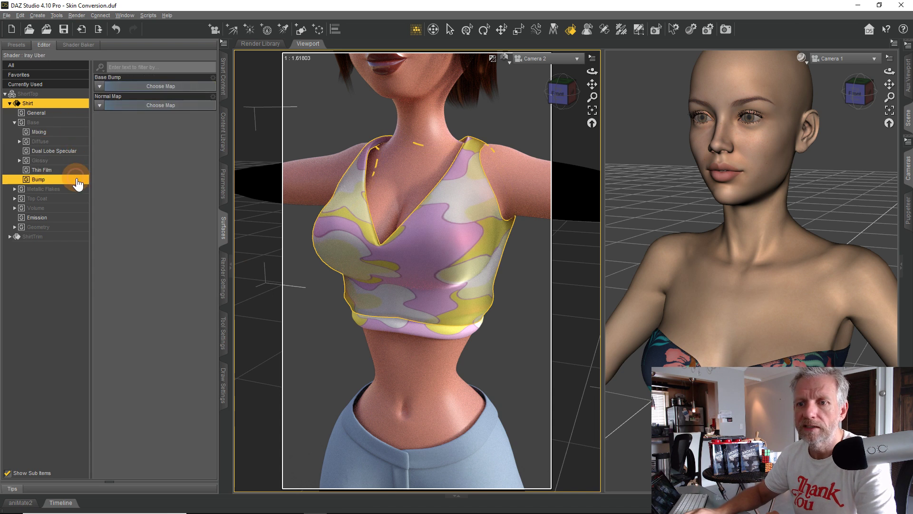
left_click(73, 189)
left_click(75, 198)
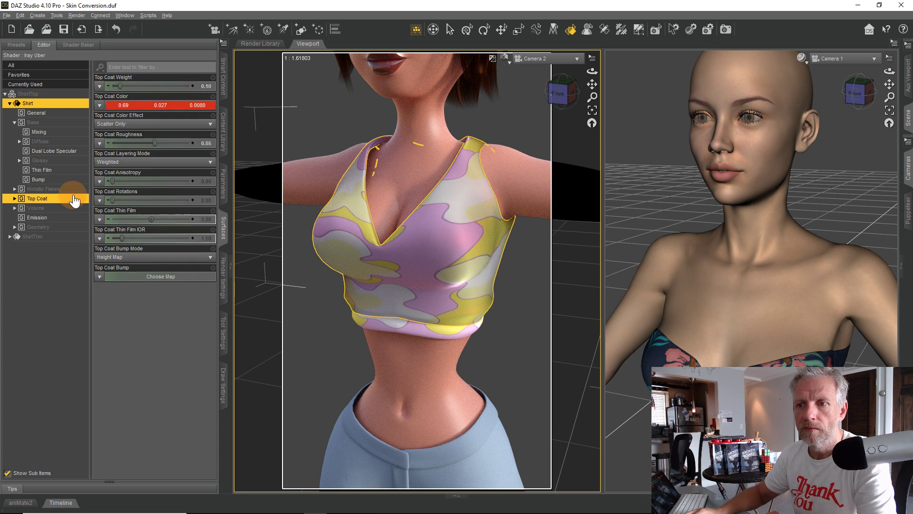
left_click(114, 108)
left_click(441, 258)
left_click(511, 328)
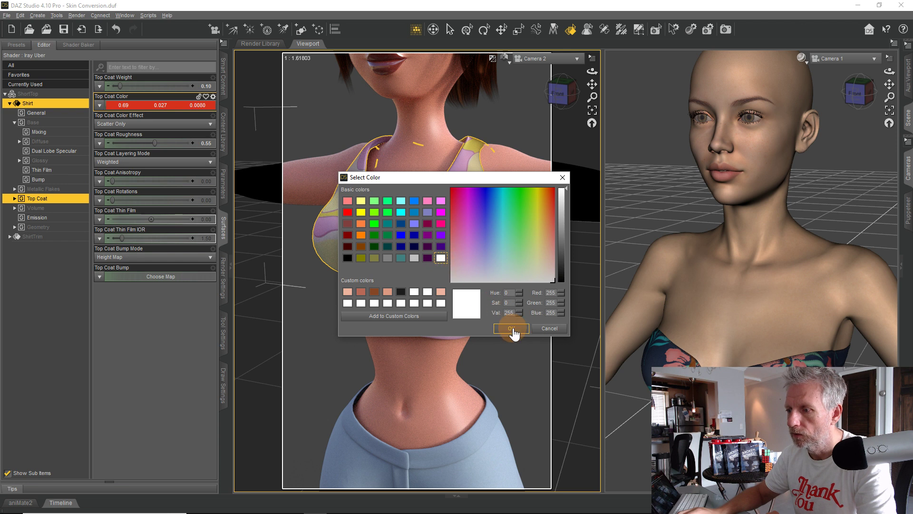
left_click(167, 339)
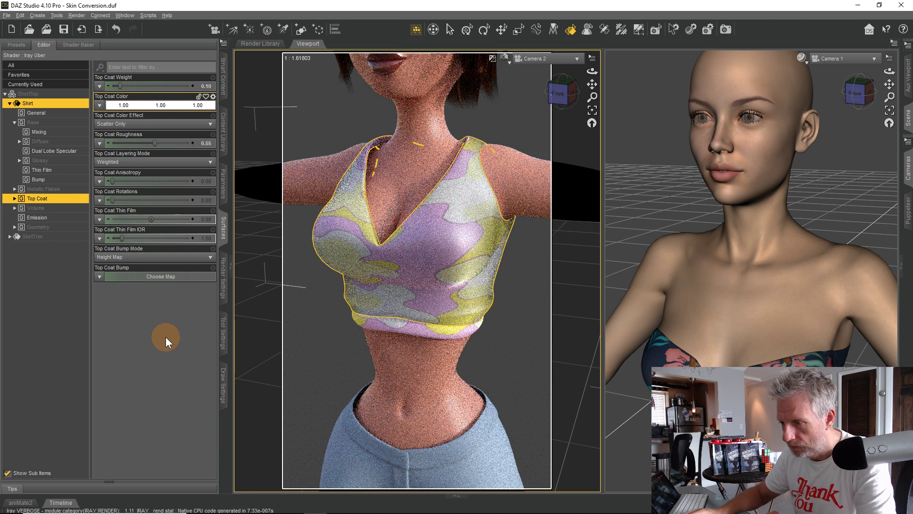
Copy the Shirt's finished velvet material and paste it onto the ShirtTrim surface.
left_click(74, 227)
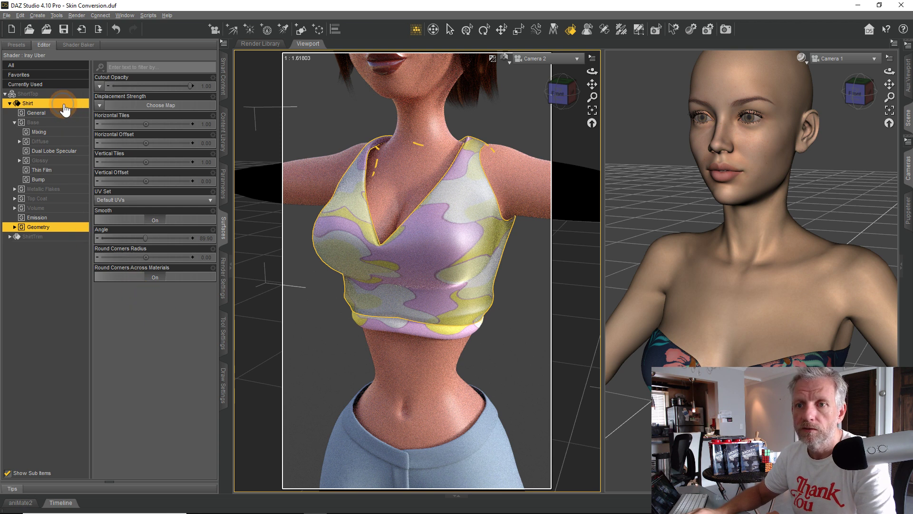
left_click(67, 237)
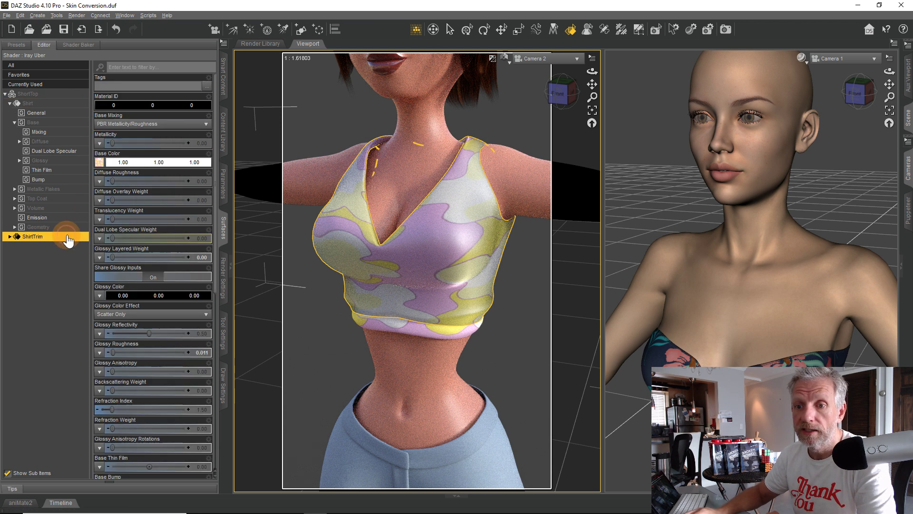
right_click(62, 237)
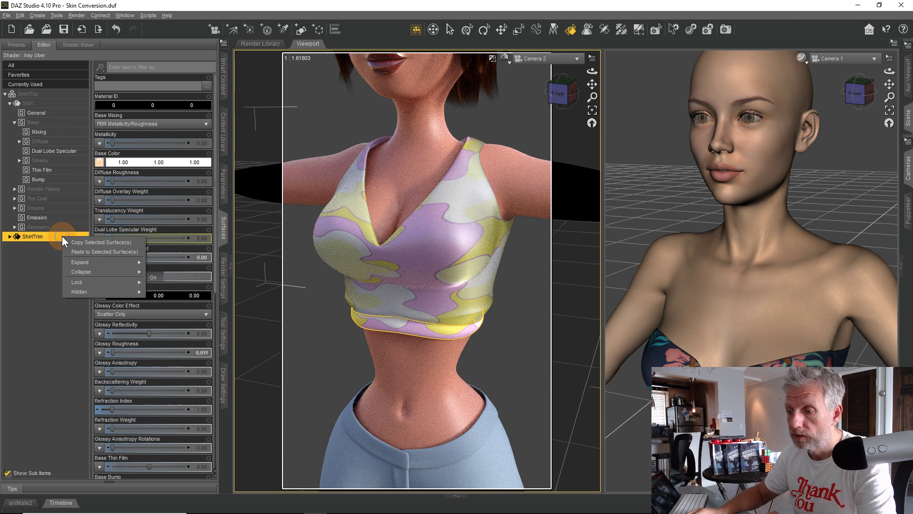
left_click(90, 250)
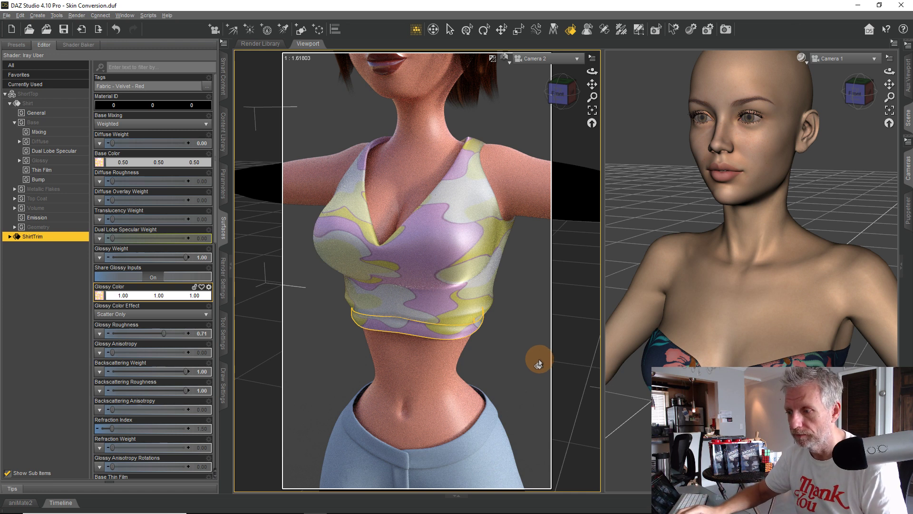
Compare the base textures and material settings of the ShortPants' Shorts, Pockets and Trim surfaces.
middle_click_drag(461, 360, 453, 241)
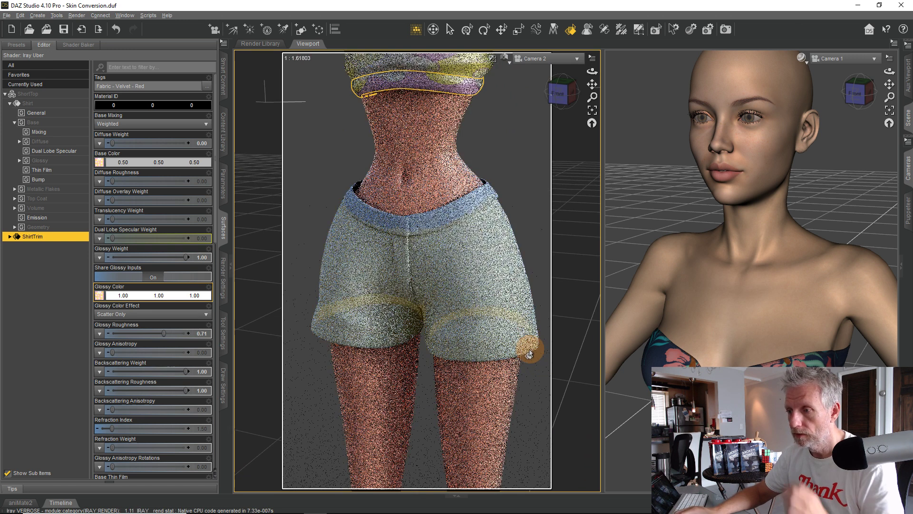
left_click(490, 278)
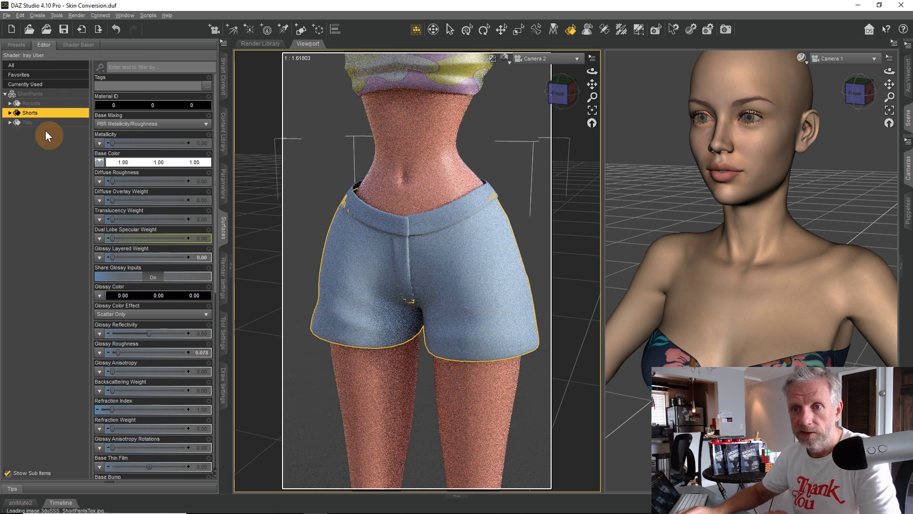
left_click(33, 103)
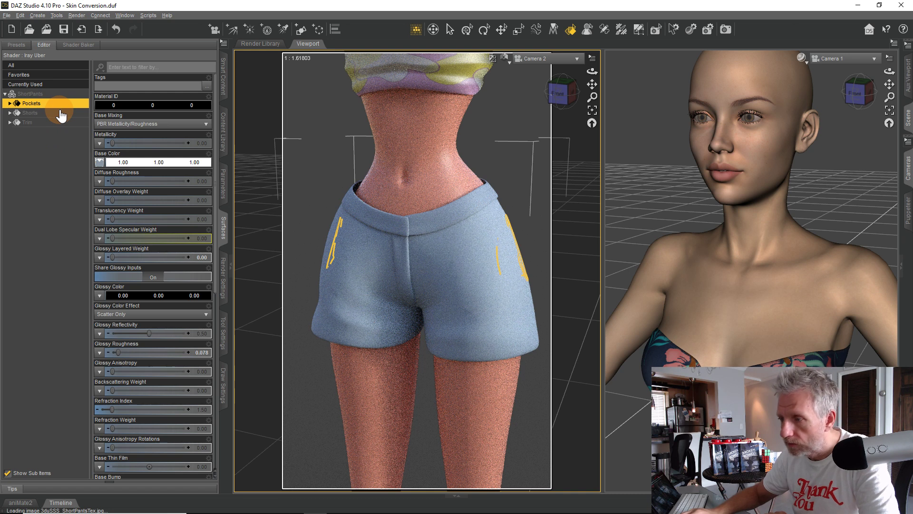
left_click(61, 120)
left_click(61, 122)
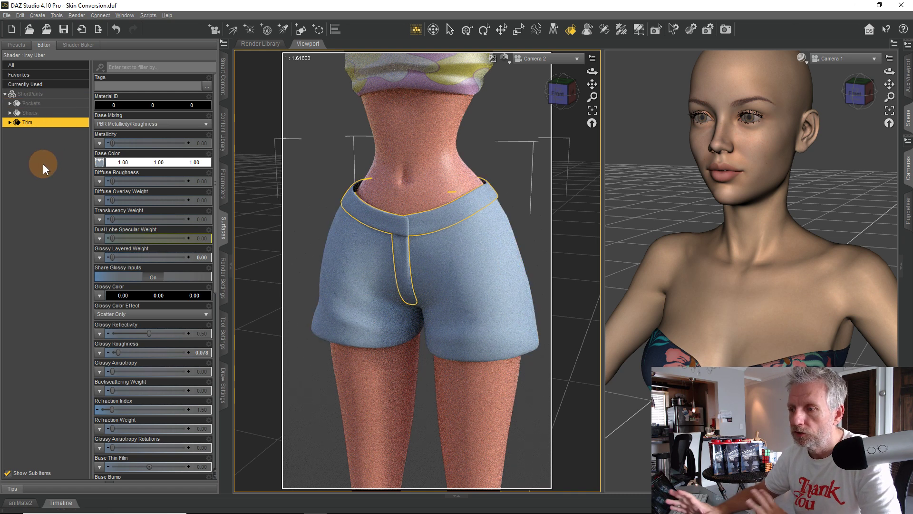
mouse_move(100, 164)
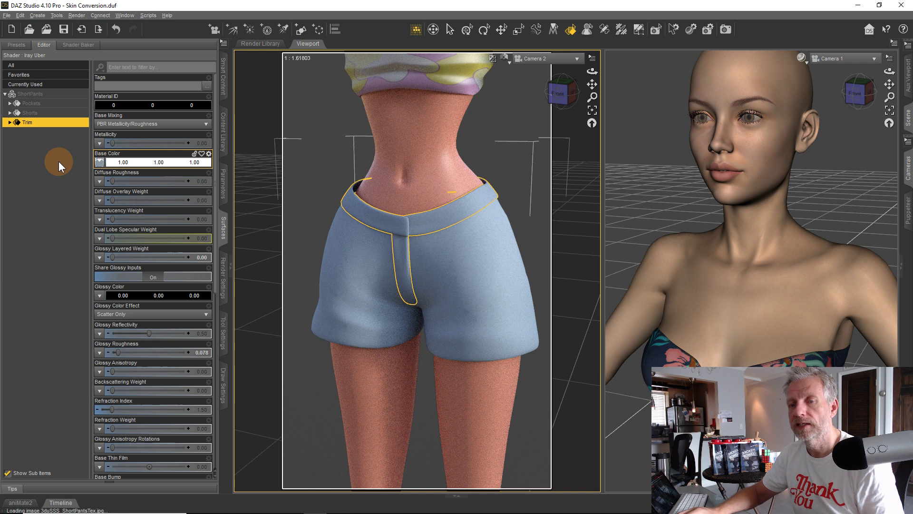
Apply the Iray Fabric - Silk - Blue shader to the Pockets, Shorts and Trim surfaces together.
left_click(62, 104)
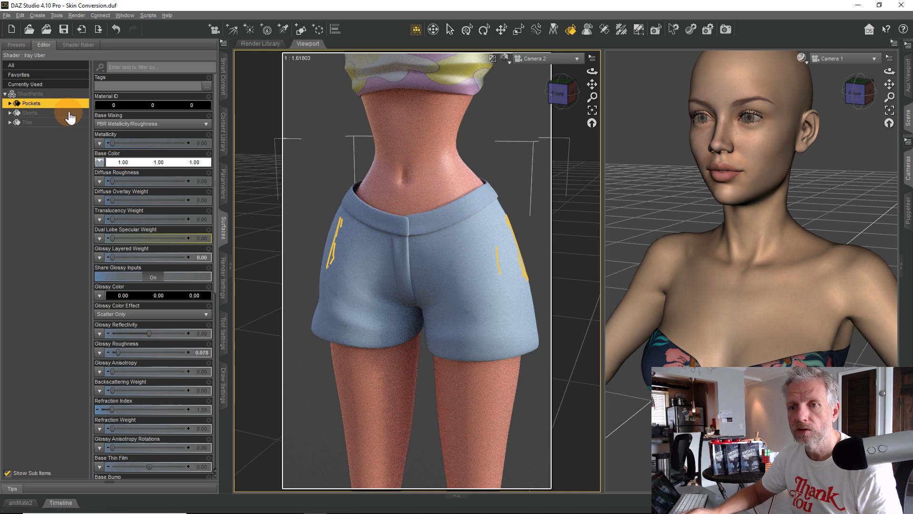
left_click(67, 114, "ctrl")
left_click(71, 122, "ctrl")
left_click(18, 45)
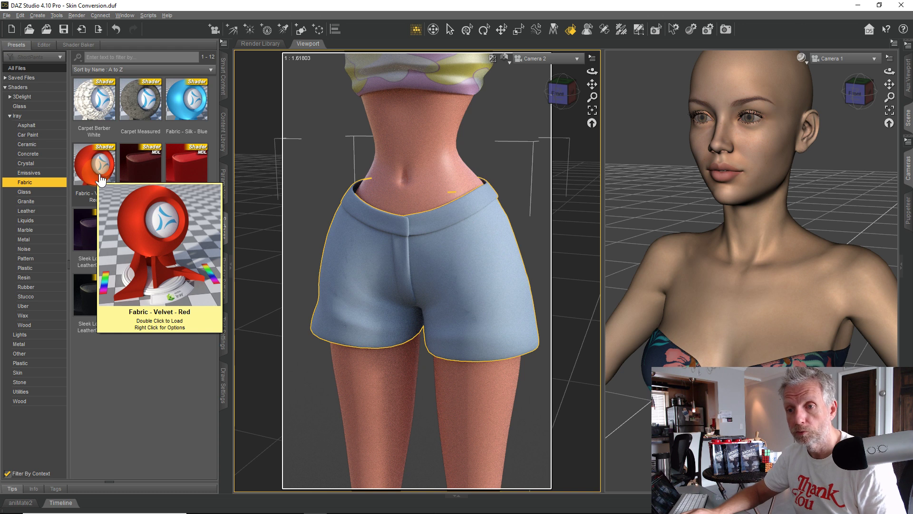
left_click(186, 102)
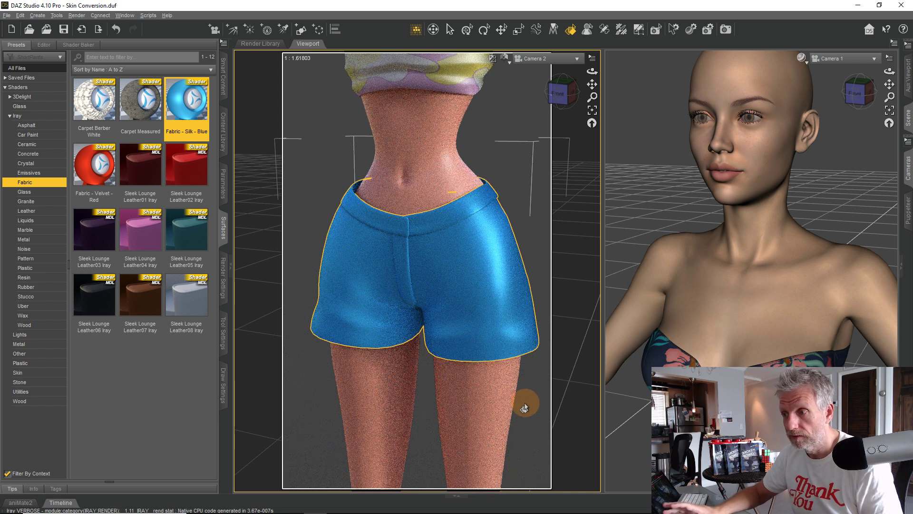
Assign the 3duSSS_ShortPantsTex texture to the Glossy Color of the Shorts surface.
left_click(45, 45)
left_click(54, 125)
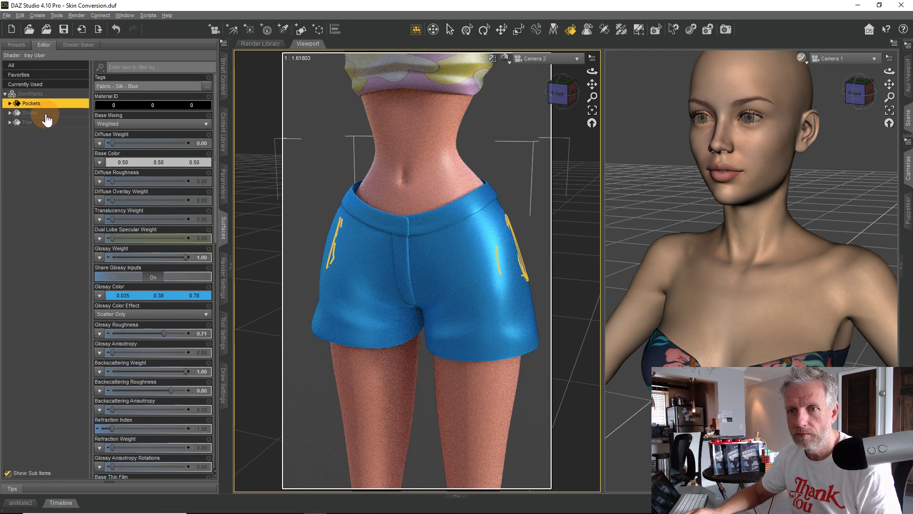
left_click(58, 123)
left_click(9, 113)
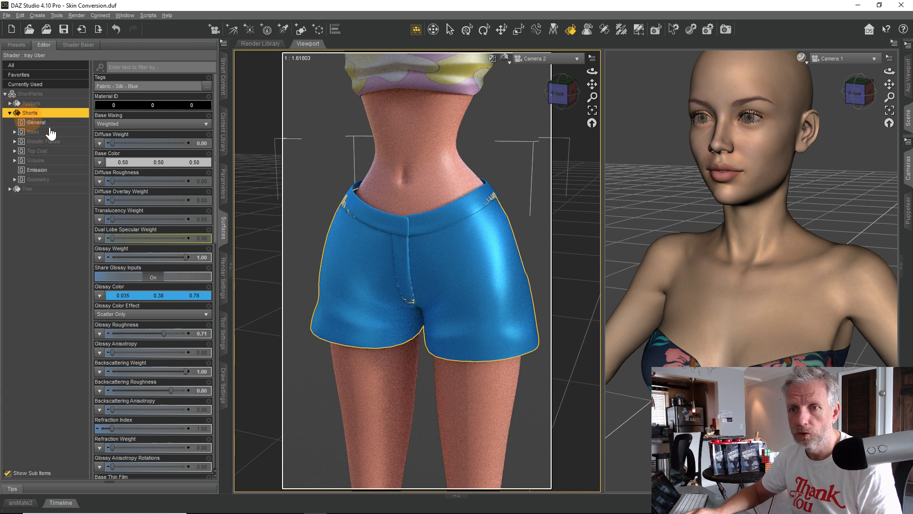
left_click(66, 124)
left_click(65, 132)
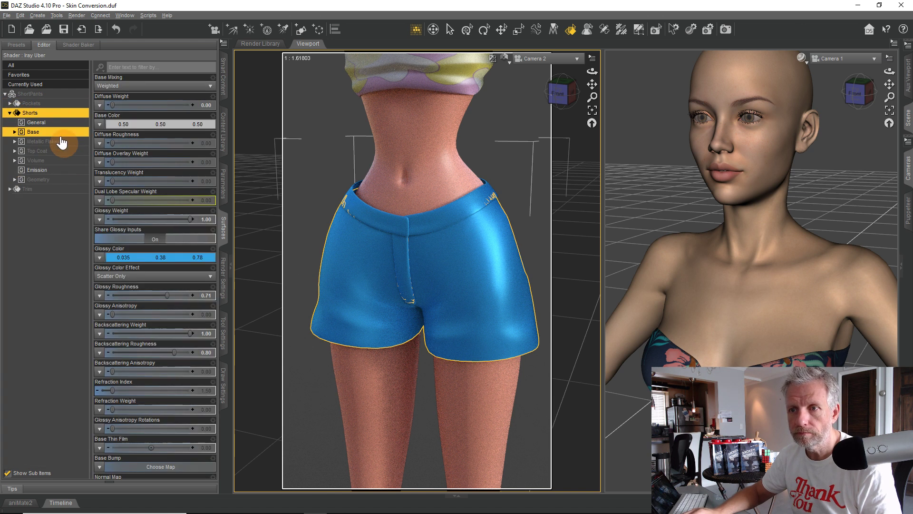
left_click(100, 257)
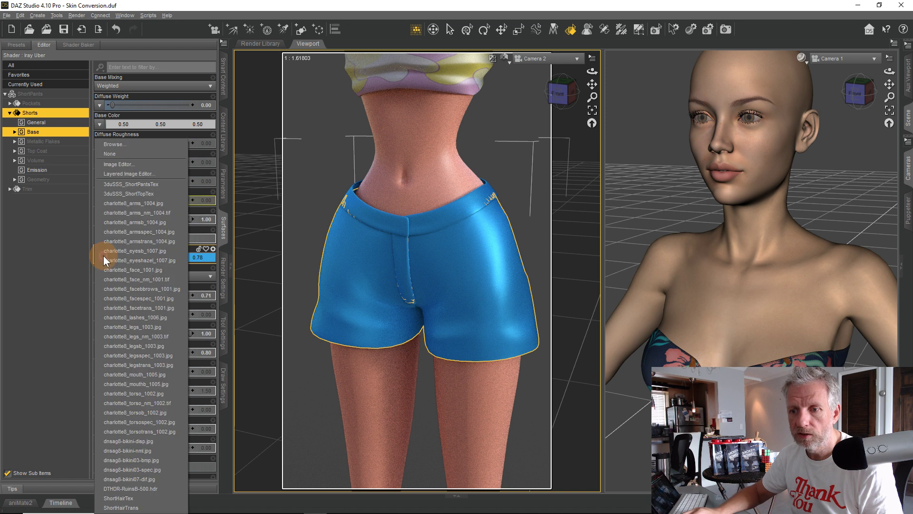
left_click(171, 184)
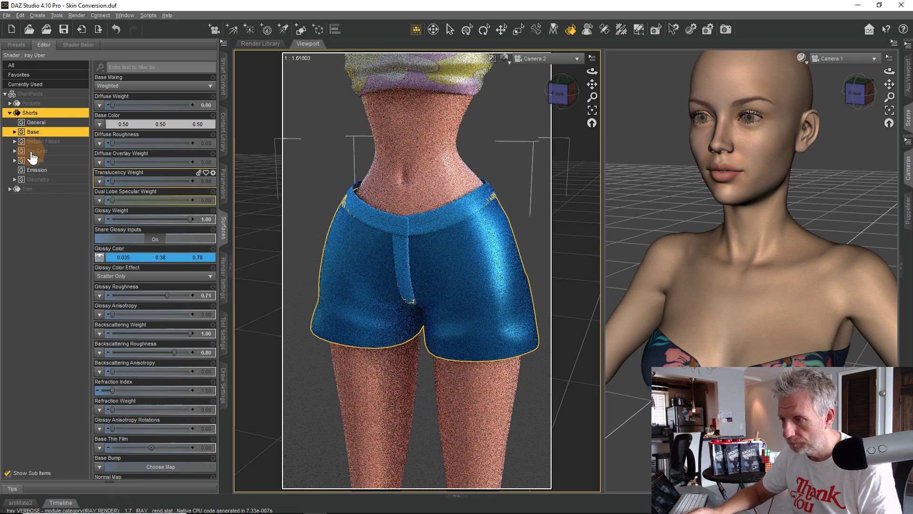
Set the Shorts surface's Glossy Color to white within its Glossy group.
left_click(14, 132)
left_click(62, 150)
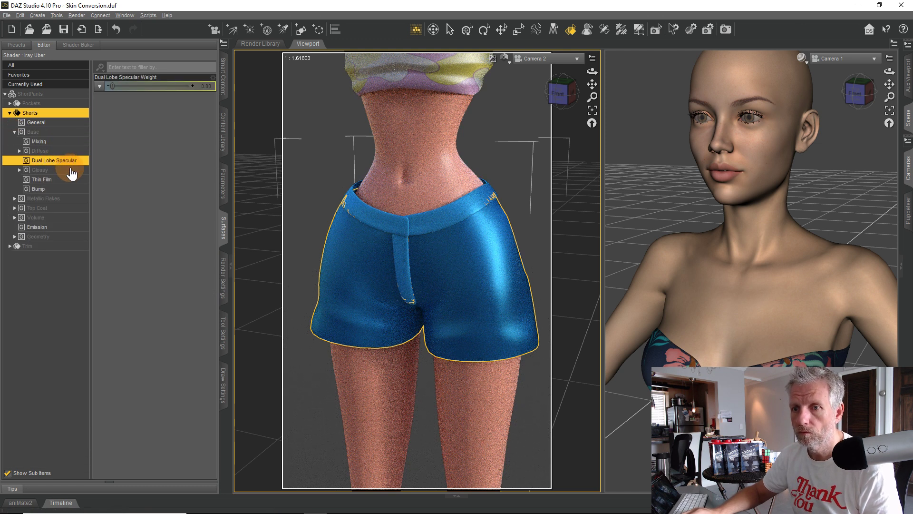
left_click(72, 170)
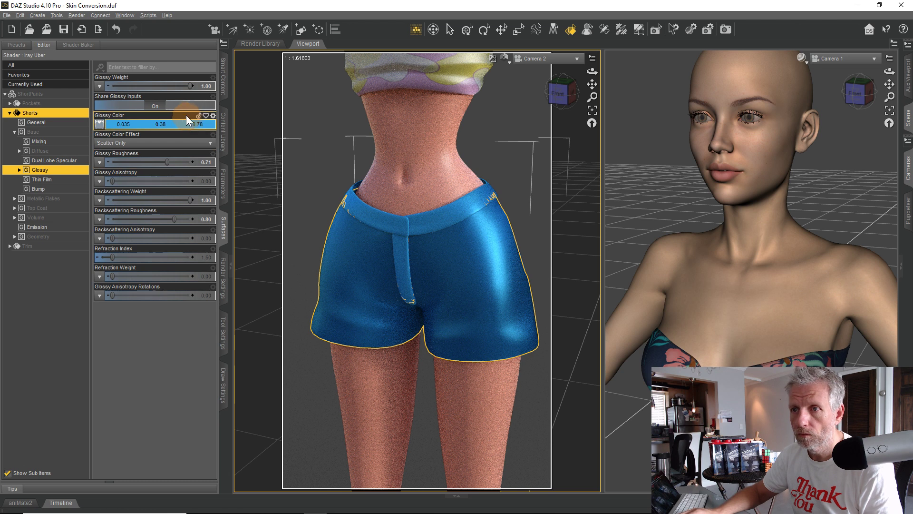
left_click(99, 125)
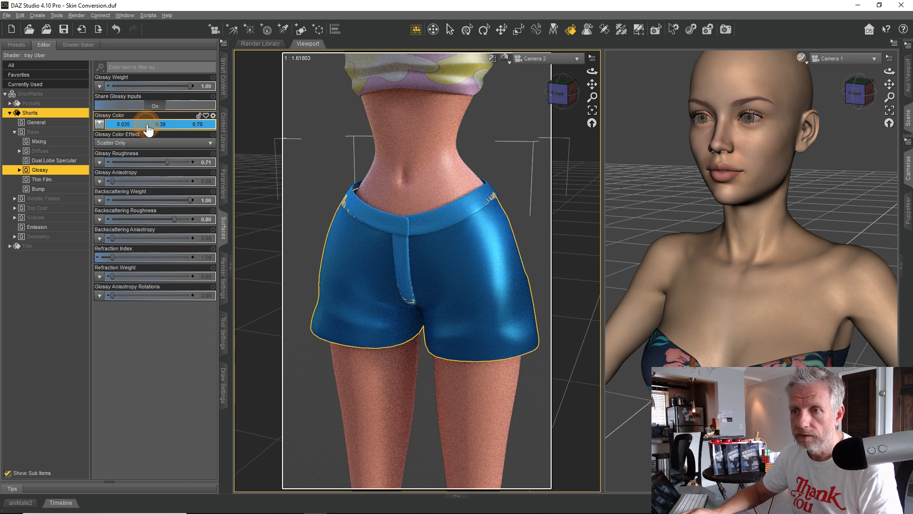
left_click(441, 258)
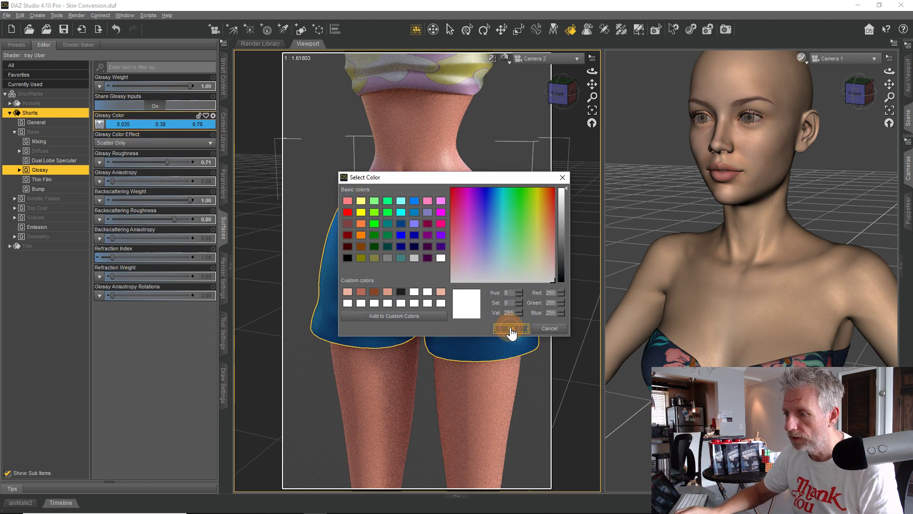
left_click(511, 328)
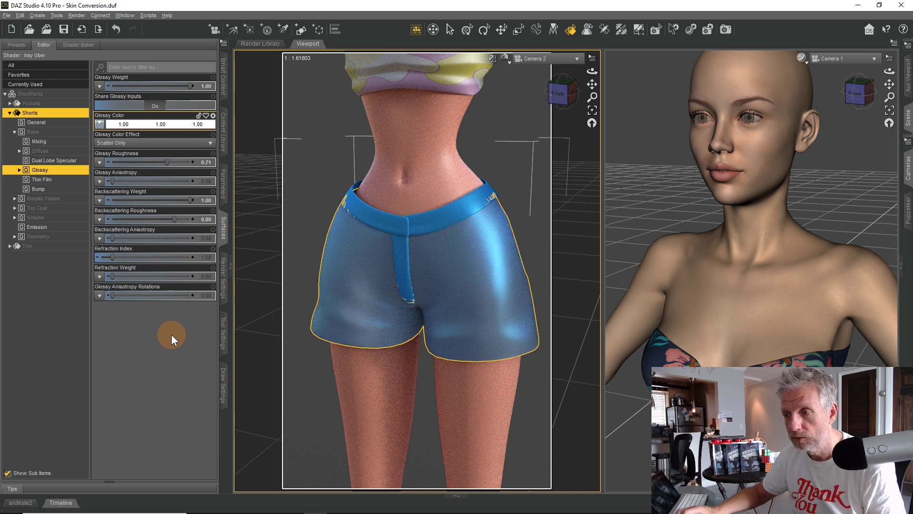
Assign the 3duSSS_ShortPantsTex texture to the Shorts' Top Coat Color and set the color itself to white.
left_click(76, 180)
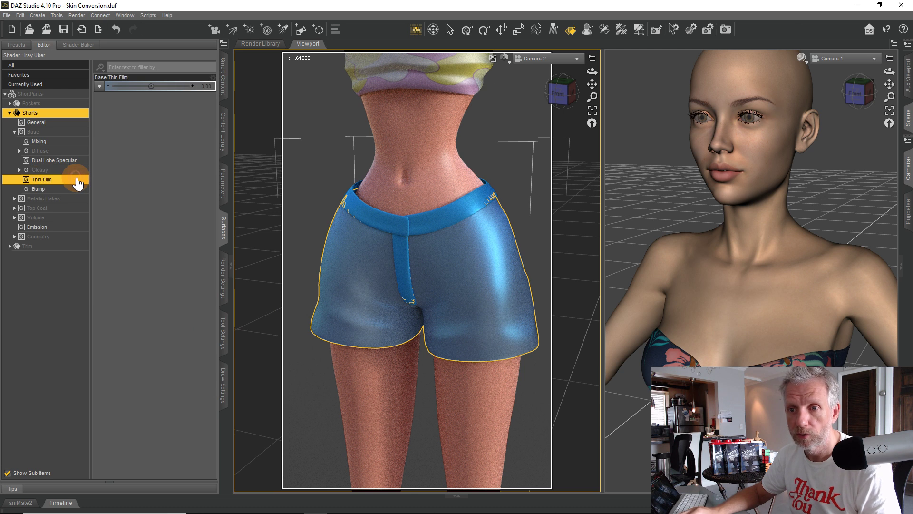
left_click(76, 189)
left_click(76, 199)
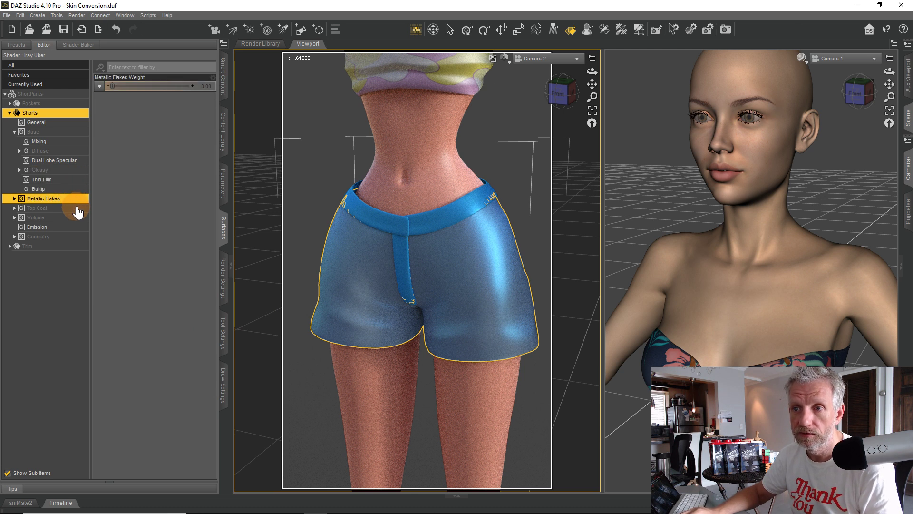
left_click(76, 208)
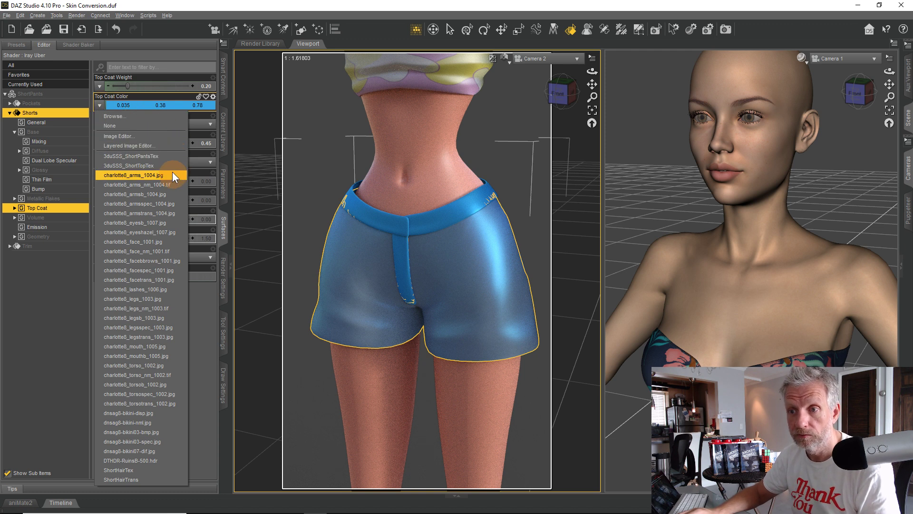
left_click(170, 155)
left_click(139, 103)
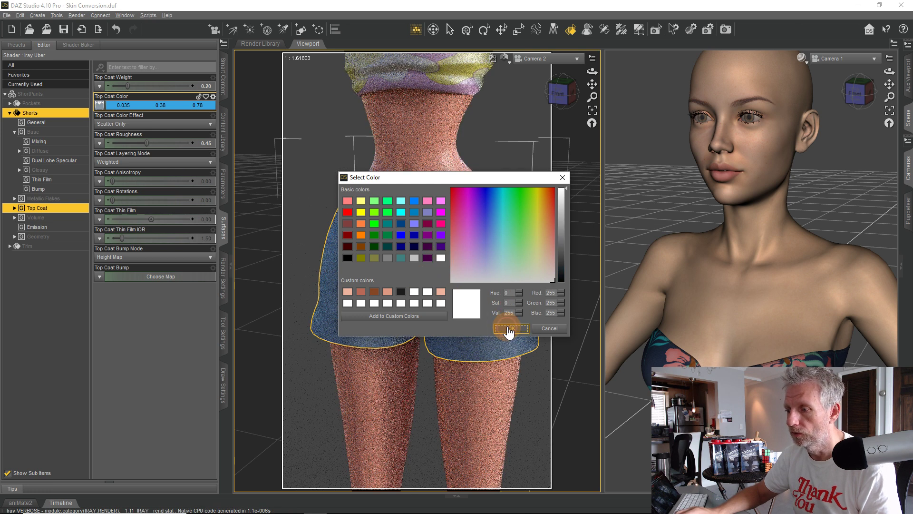
left_click(509, 329)
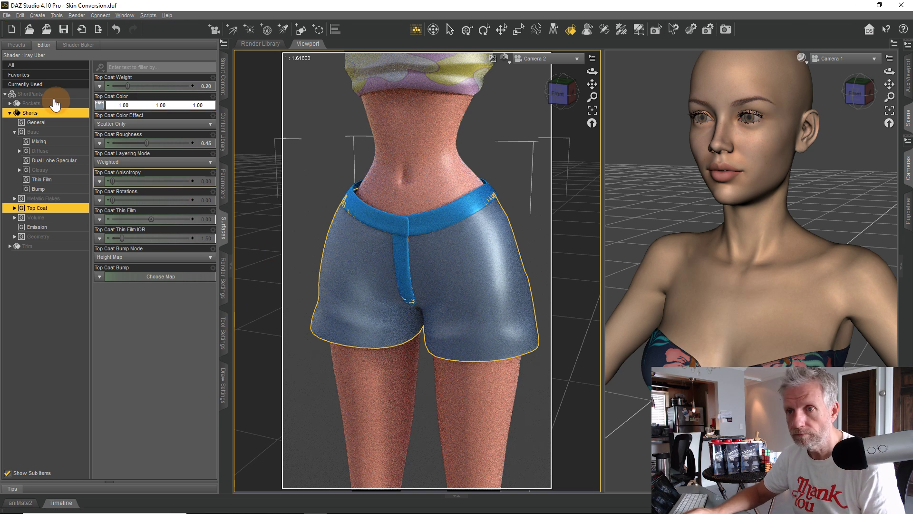
Copy the finished silk material from the Shorts surface and paste it onto the Pockets and Trim surfaces.
right_click(61, 115)
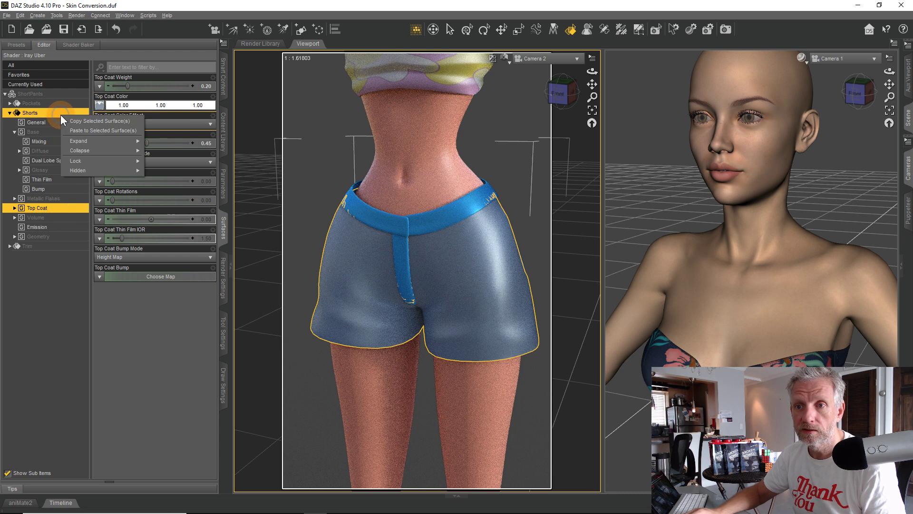
left_click(102, 125)
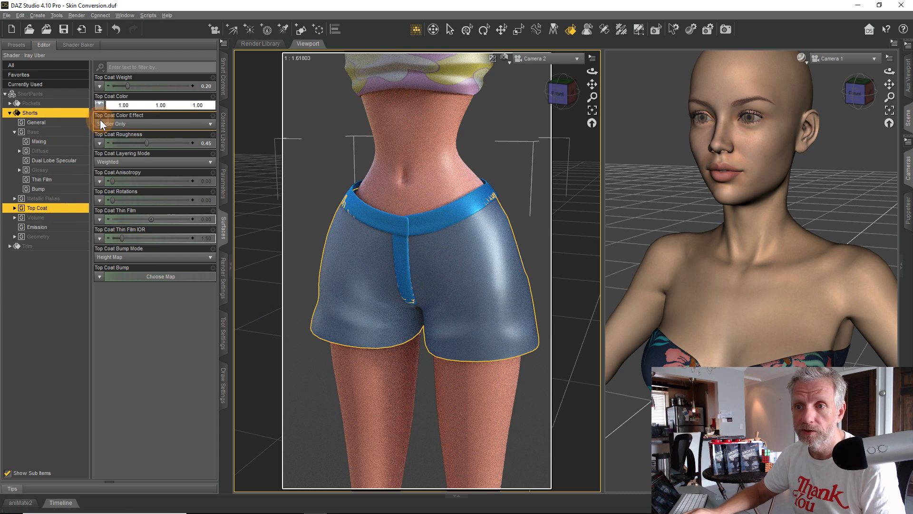
left_click(60, 103)
left_click(10, 113)
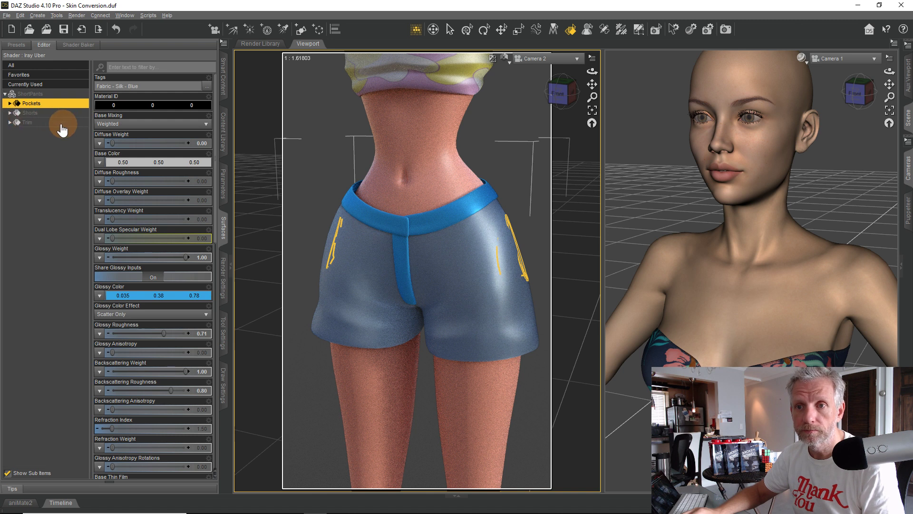
left_click(61, 123)
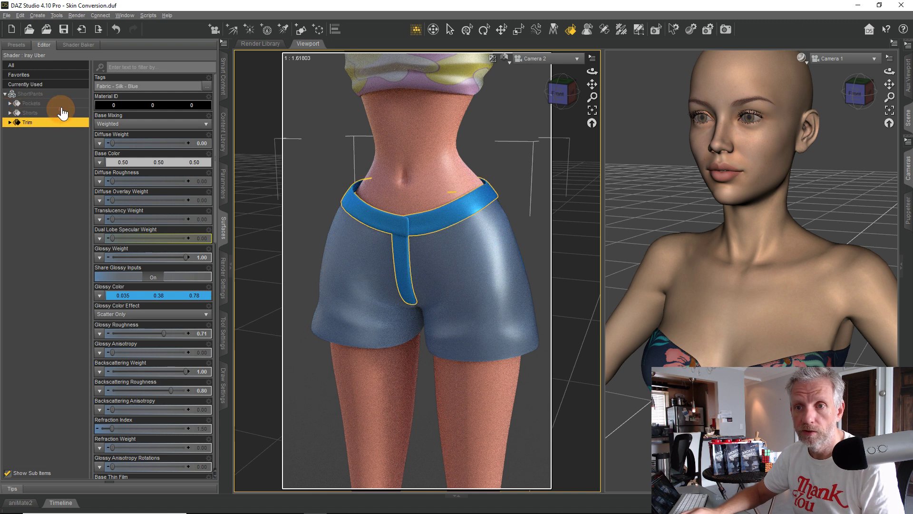
left_click(72, 103, "ctrl")
right_click(72, 103)
left_click(90, 116)
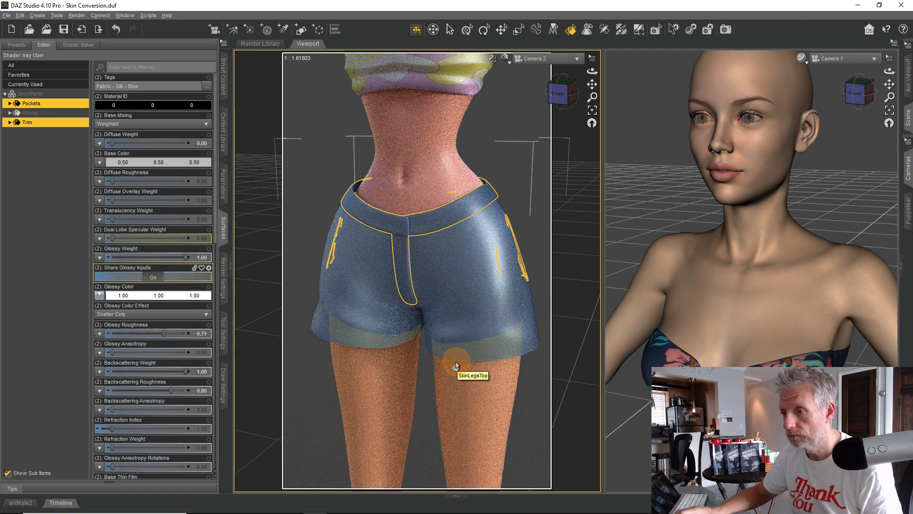
Select the Hair surface of the character's short hair and bring up its Base material settings.
scroll(455, 366, "down", 8)
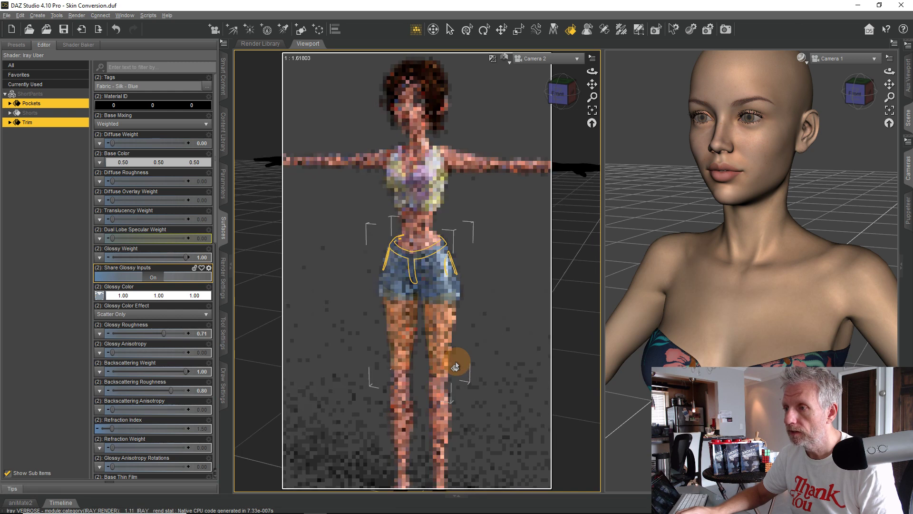
scroll(454, 364, "up", 6)
middle_click_drag(451, 290, 457, 250)
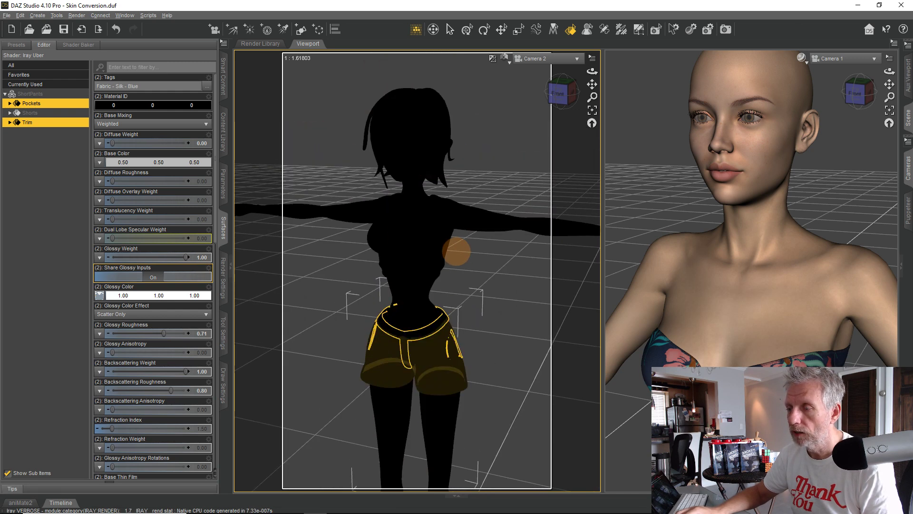
scroll(465, 300, "up", 2)
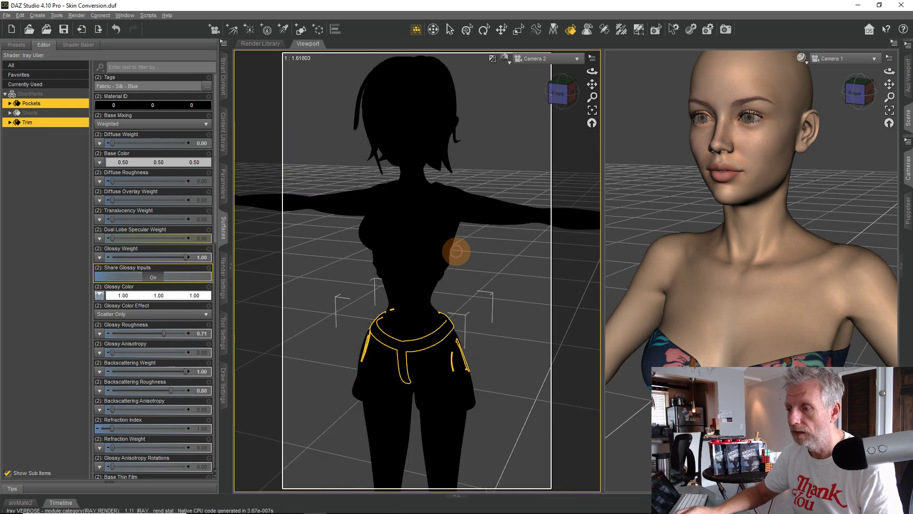
middle_click_drag(455, 238, 459, 249)
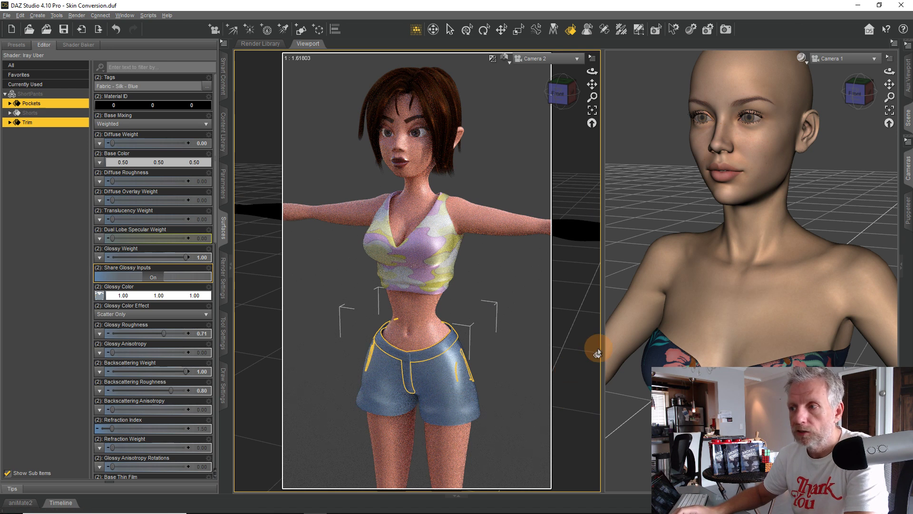
left_click_drag(597, 353, 428, 71)
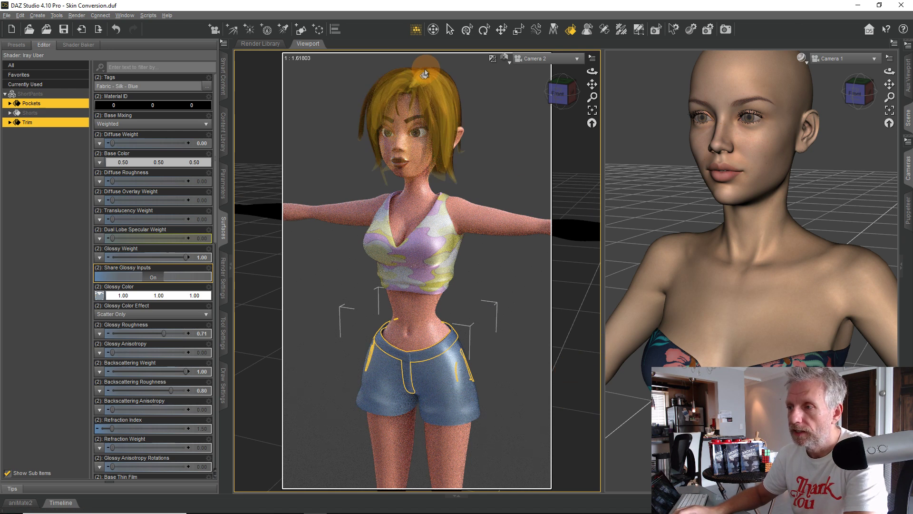
left_click(445, 97)
left_click(66, 126)
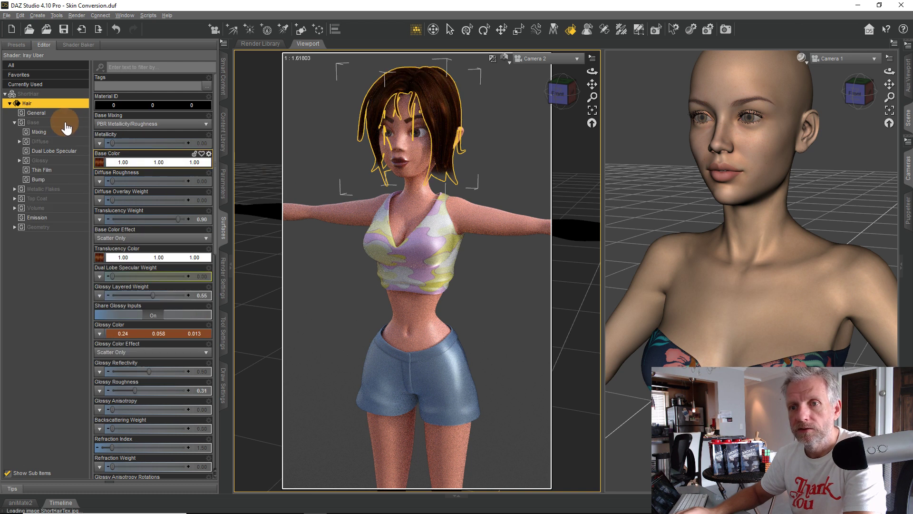
Look through the Hair surface's Geometry, Volume, Top Coat and Metallic Flakes settings.
left_click(54, 227)
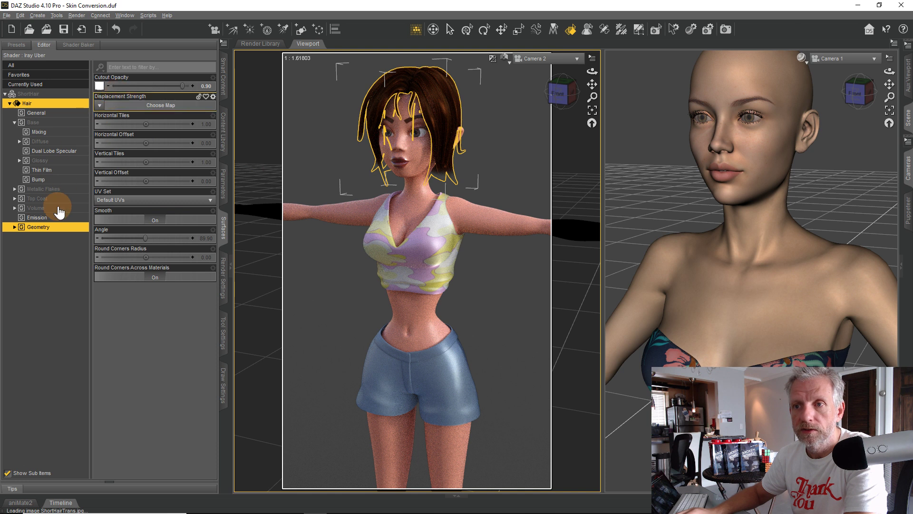
left_click(58, 208)
left_click(60, 199)
left_click(61, 189)
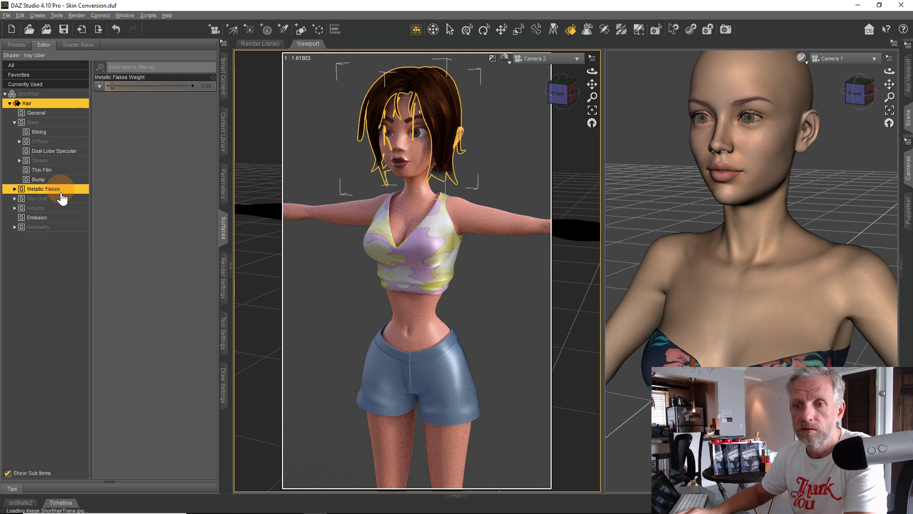
left_click(58, 208)
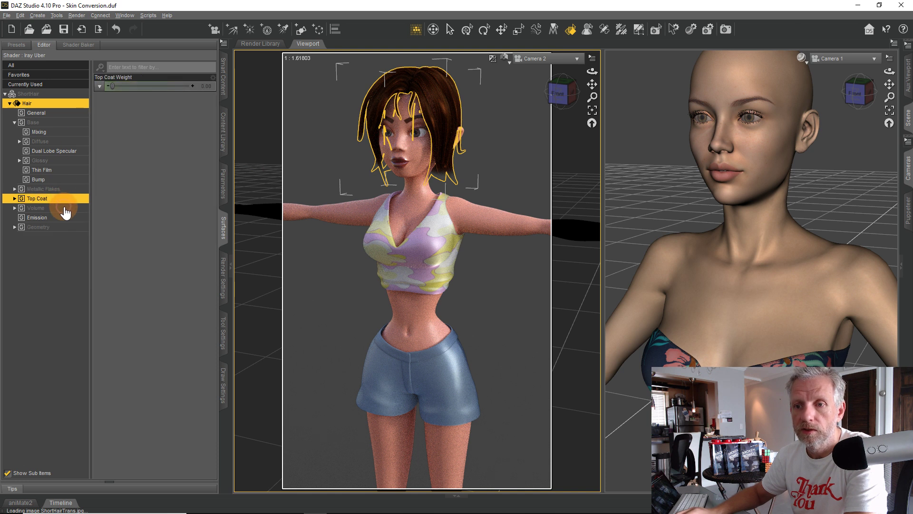
left_click(59, 160)
left_click(100, 124)
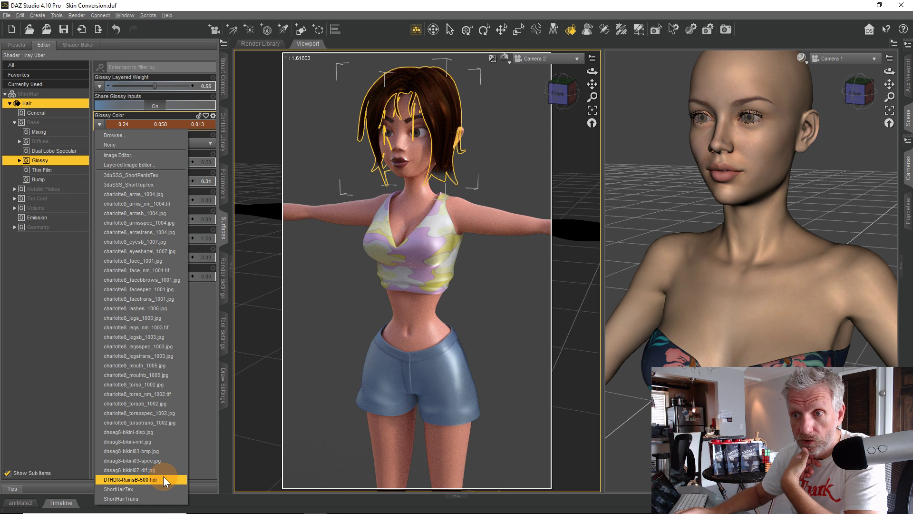
left_click(198, 318)
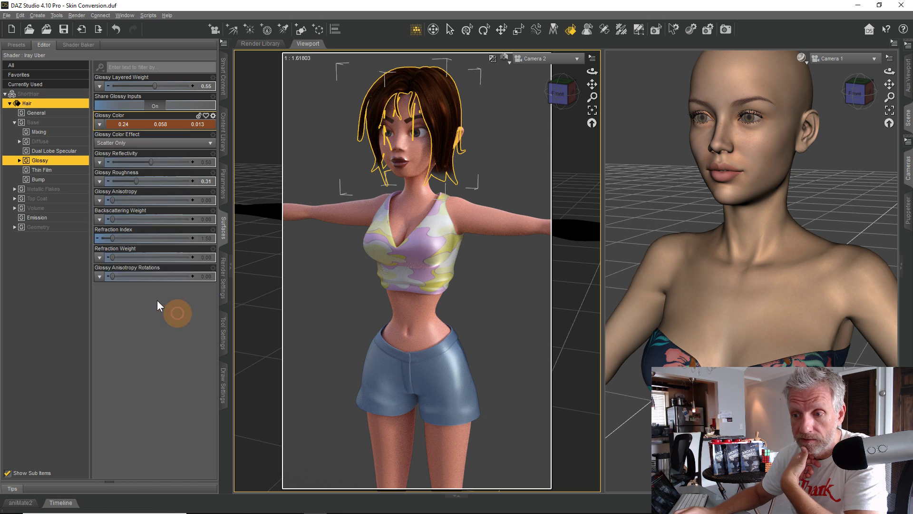
Check the Hair surface's Diffuse maps and assign the ShortHairTex texture to its Glossy Color.
left_click(58, 141)
mouse_move(99, 108)
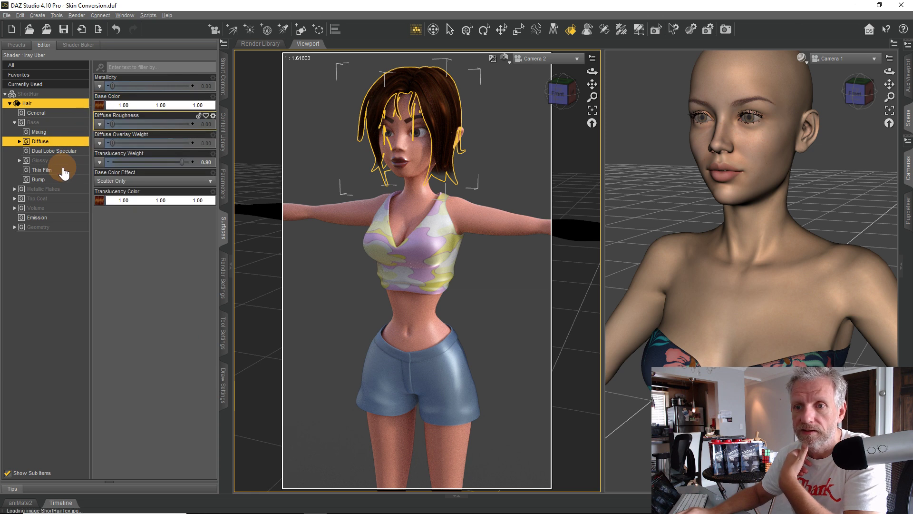
left_click(60, 161)
left_click(99, 124)
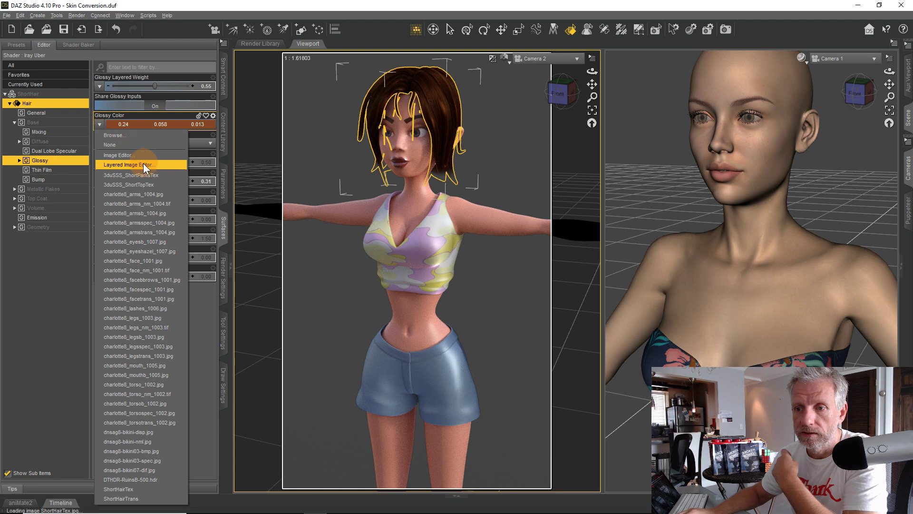
left_click(155, 489)
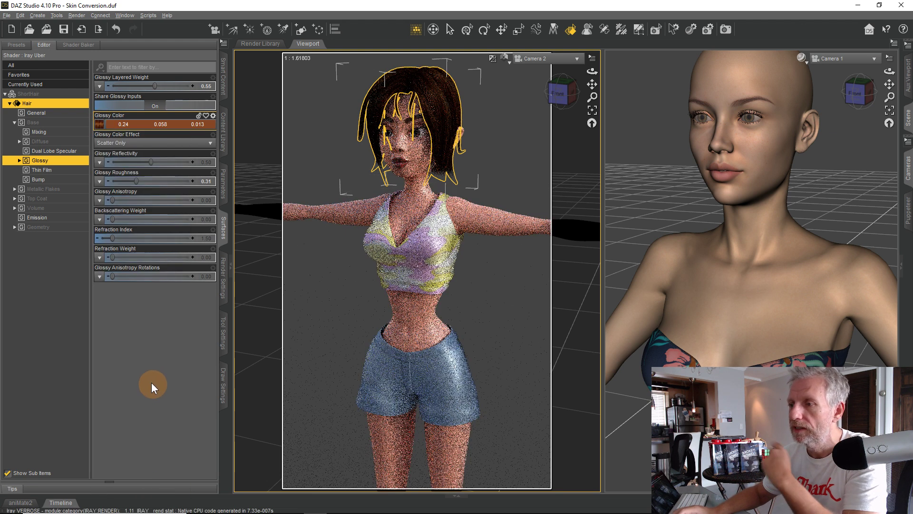
Set the Hair surface's Glossy Color to white.
left_click(143, 124)
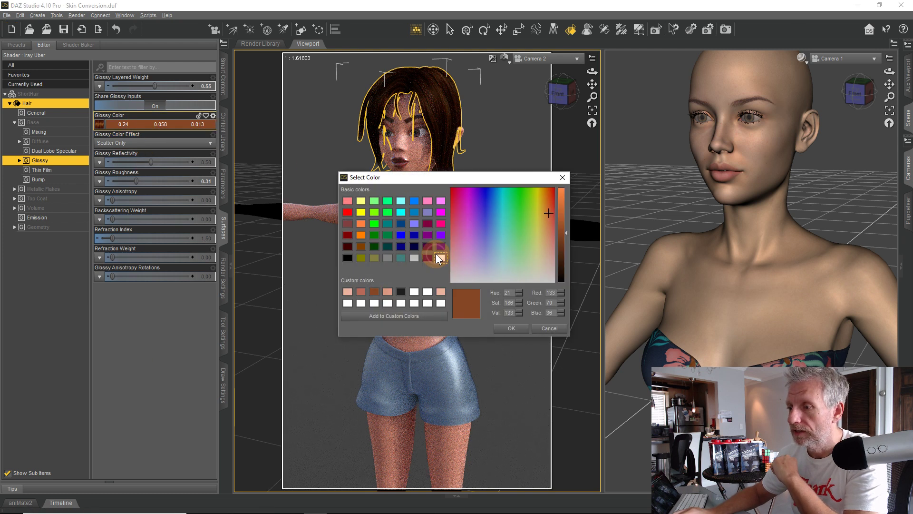
left_click(437, 256)
left_click(509, 328)
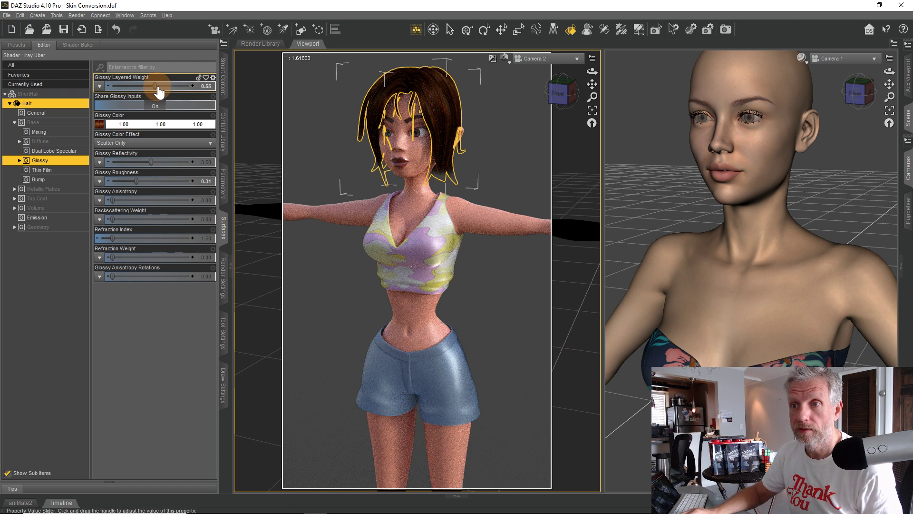
Raise the Hair surface's Glossy Layered Weight to 0.96 and switch from surface selection to the Universal tool.
left_click_drag(156, 86, 175, 86)
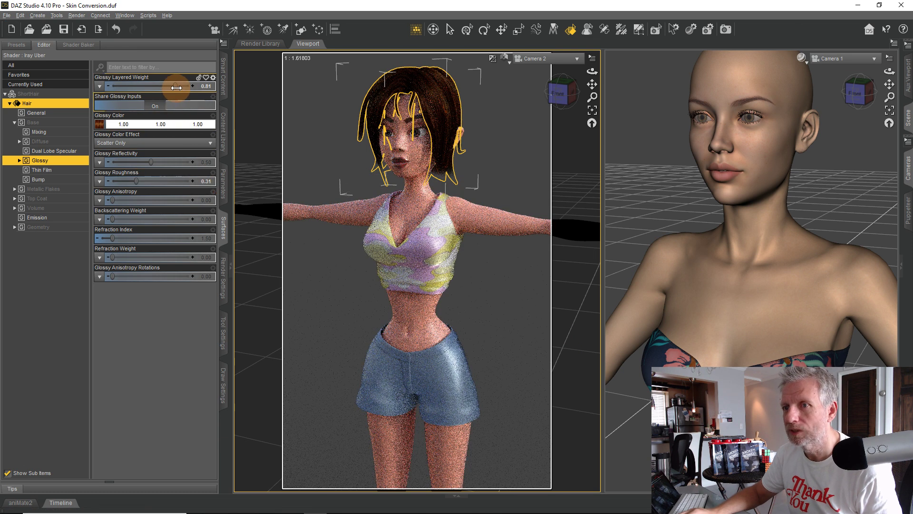
left_click_drag(179, 86, 189, 159)
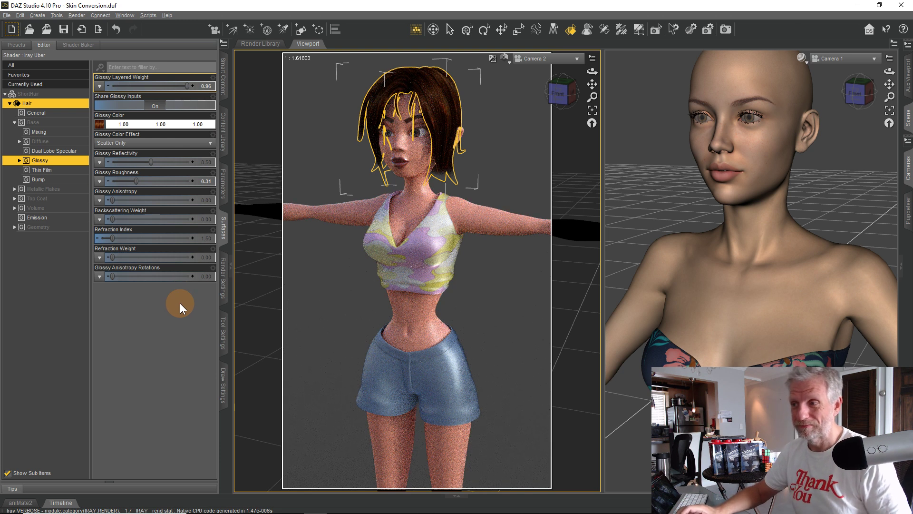
left_click(467, 30)
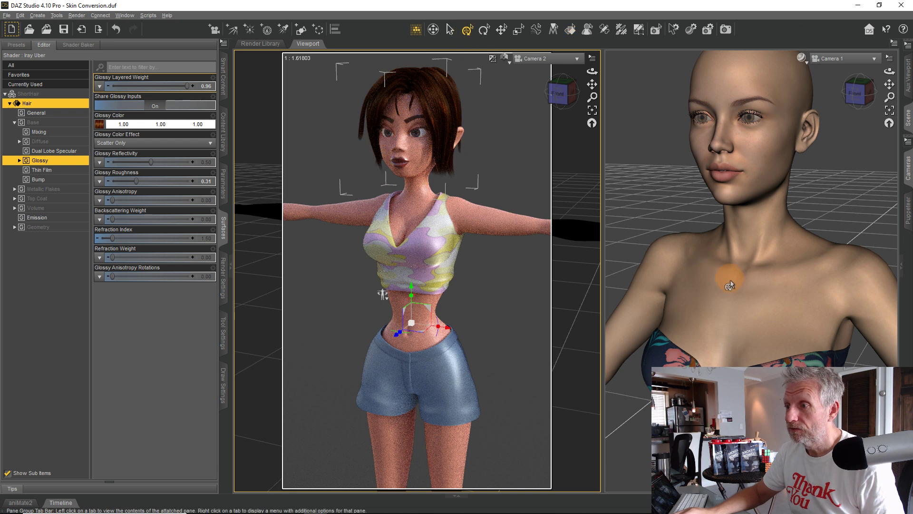